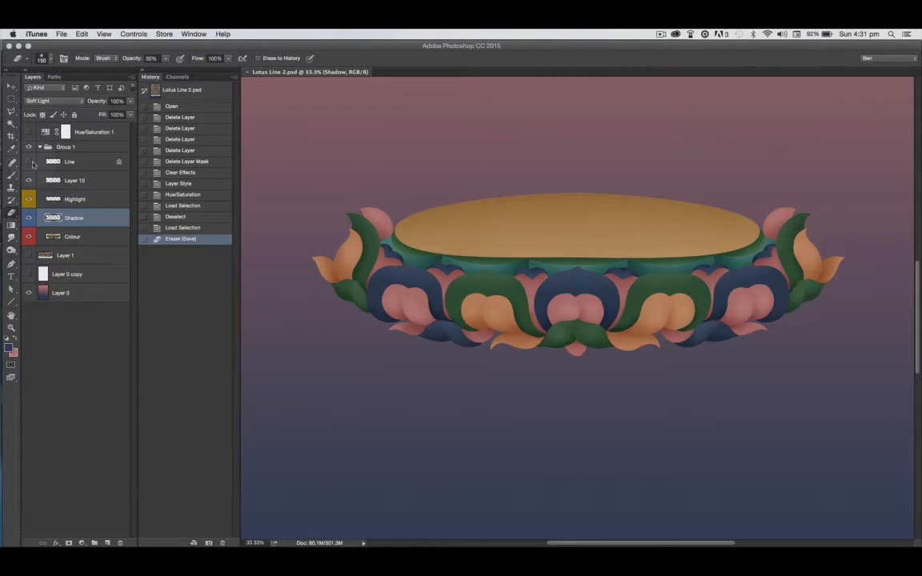
Make the Line layer active and visible, and lock its transparent pixels.
click(91, 162)
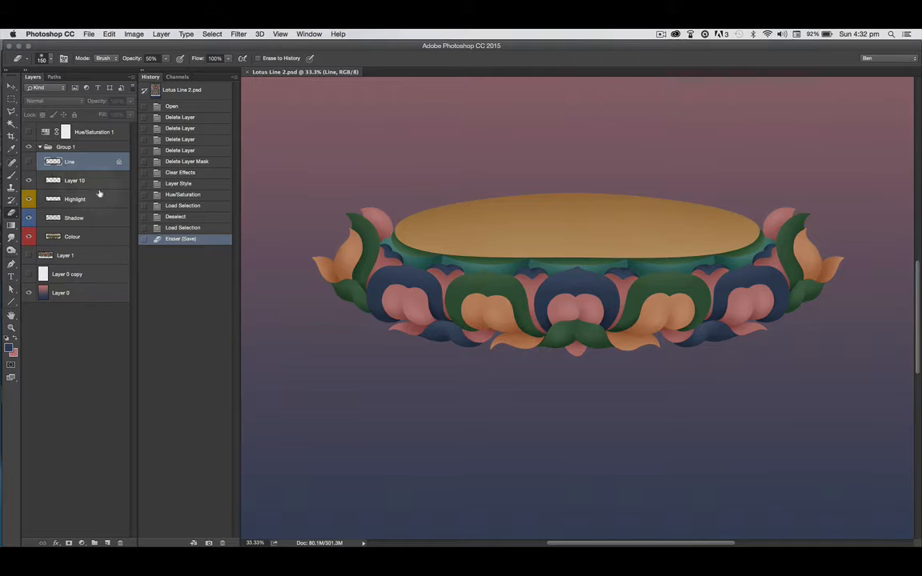
click(29, 162)
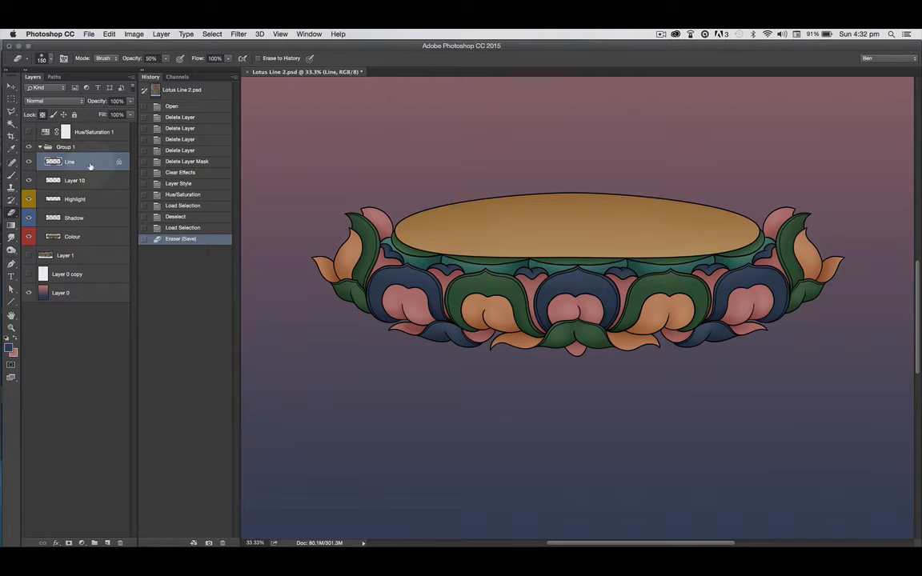
click(42, 115)
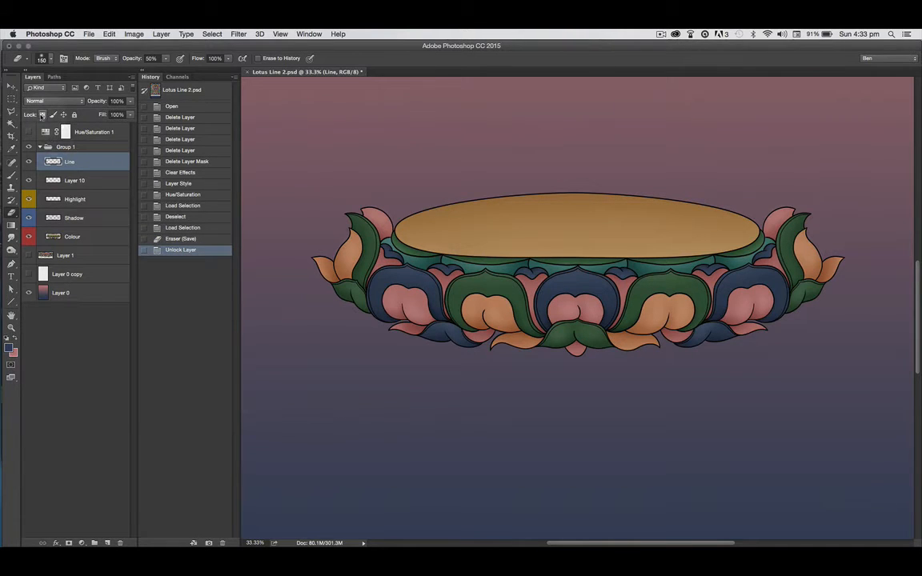
click(42, 114)
click(42, 114)
click(42, 114)
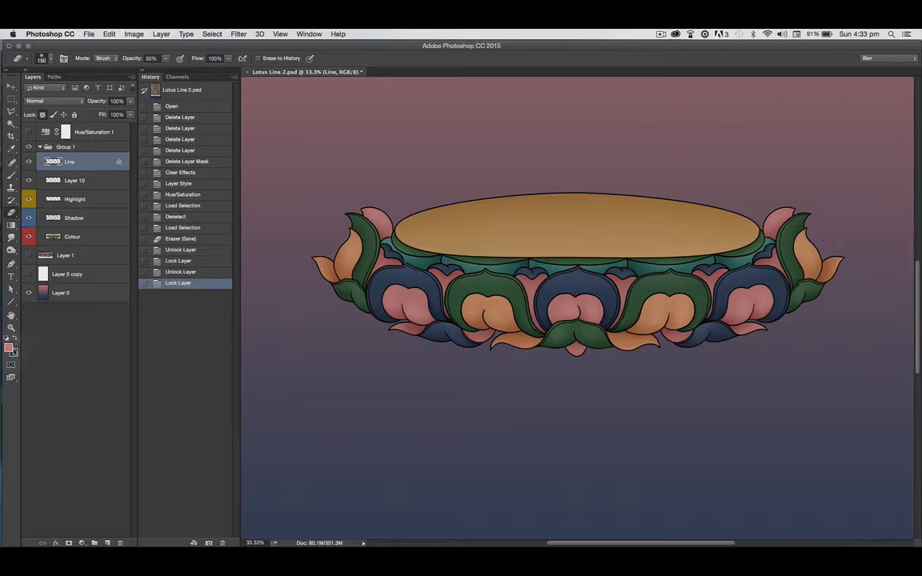
Make pink the foreground colour, choose the Brush tool, and clear the active selection.
click(9, 346)
click(564, 114)
key(b)
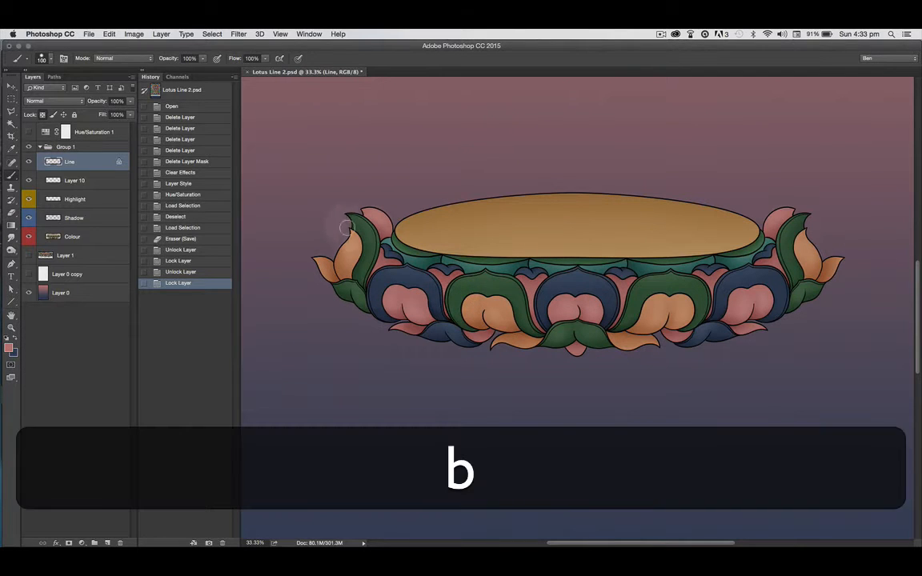
click(346, 212)
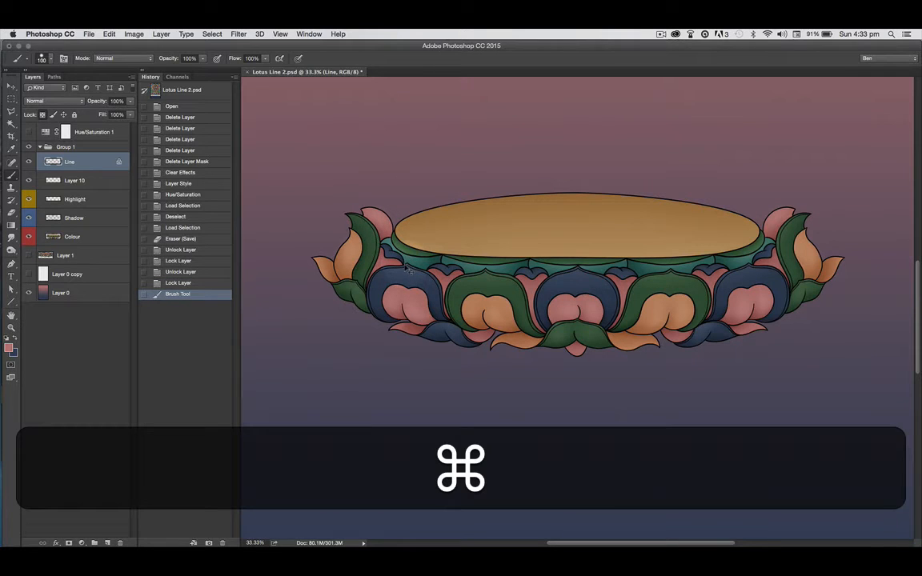
key(super+d)
Paint pink test strokes over the leftmost petals with the Line layer's transparency lock on and with it off.
mouse_move(354, 209)
mouse_down()
mouse_move(368, 224)
mouse_move(374, 210)
mouse_move(346, 257)
mouse_move(337, 232)
mouse_move(340, 240)
mouse_up()
click(42, 114)
mouse_move(304, 206)
mouse_down()
mouse_move(372, 240)
mouse_move(323, 295)
mouse_move(412, 385)
mouse_move(415, 372)
mouse_up()
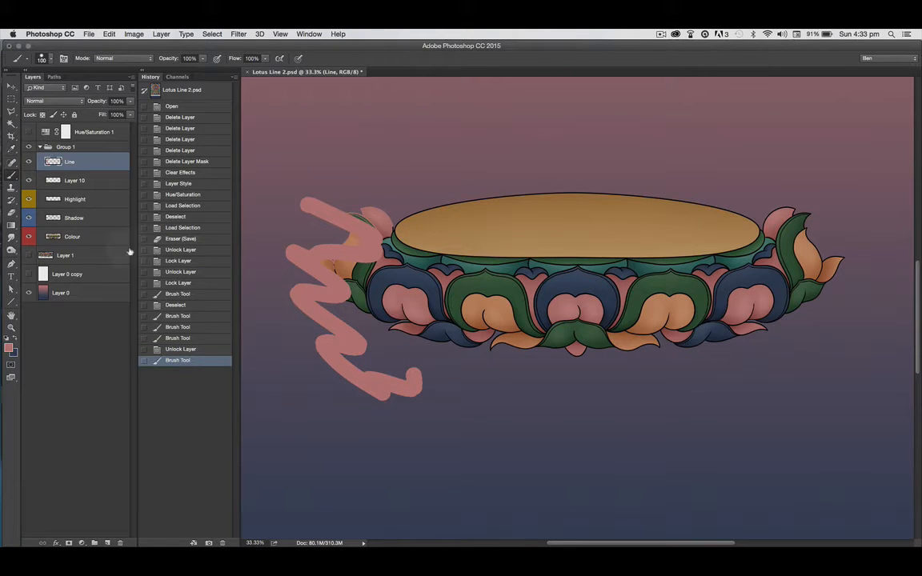
Revert the document to the Deselect history state, removing the pink test strokes and restoring the transparency lock.
click(179, 350)
click(177, 338)
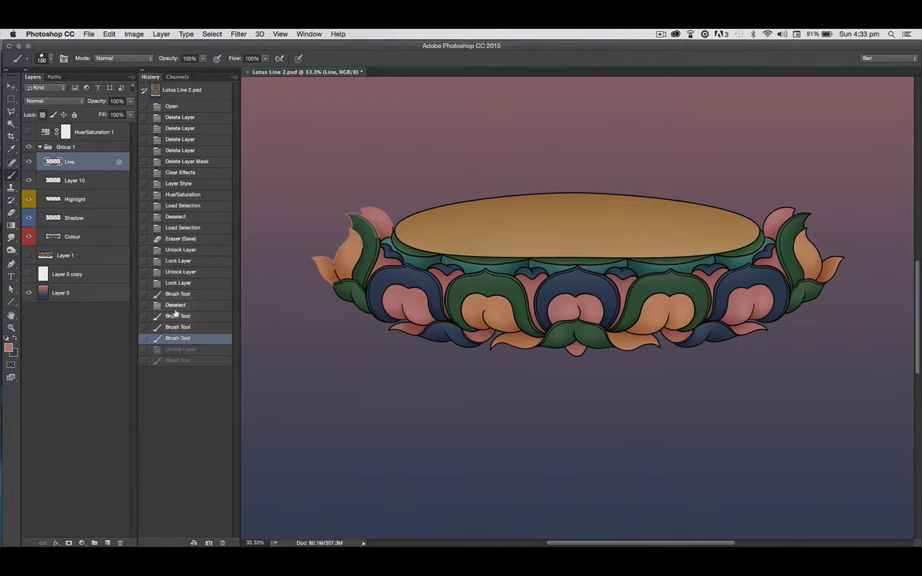
click(178, 326)
click(178, 316)
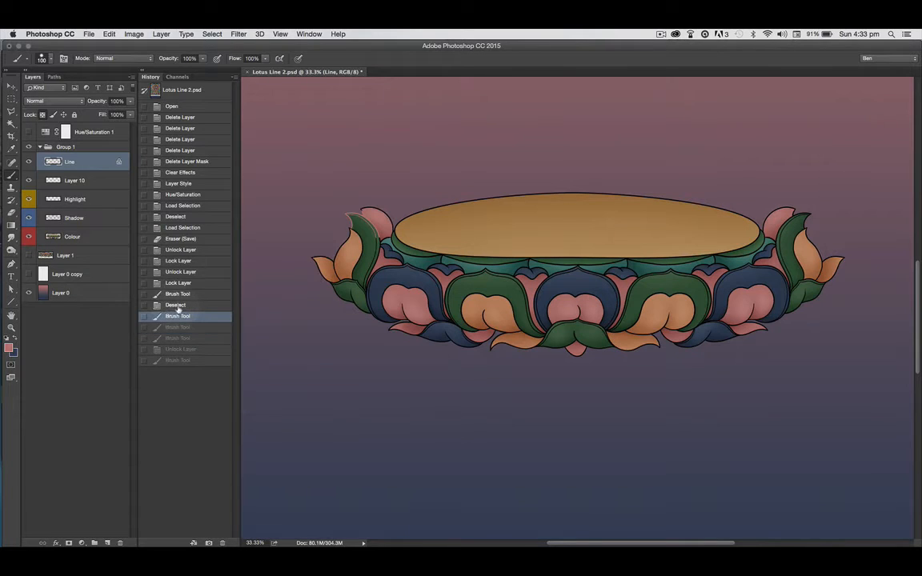
click(178, 306)
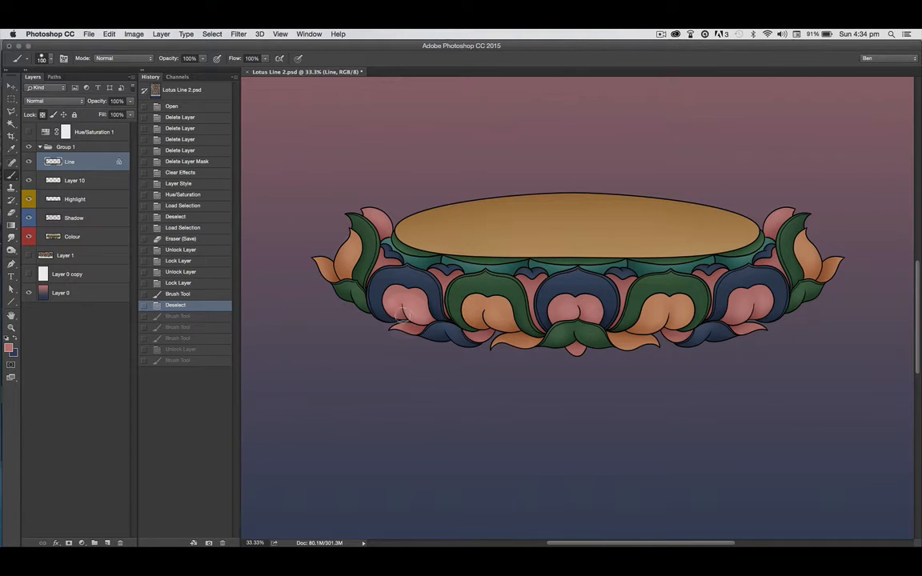
Set the Line layer's blend mode to Soft Light and reduce the brush size to 25.
click(81, 101)
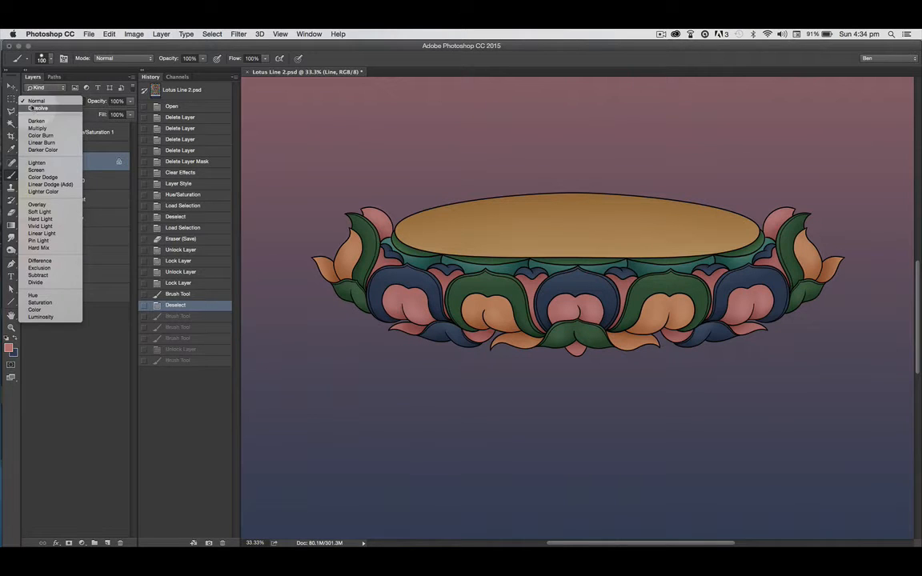
click(37, 212)
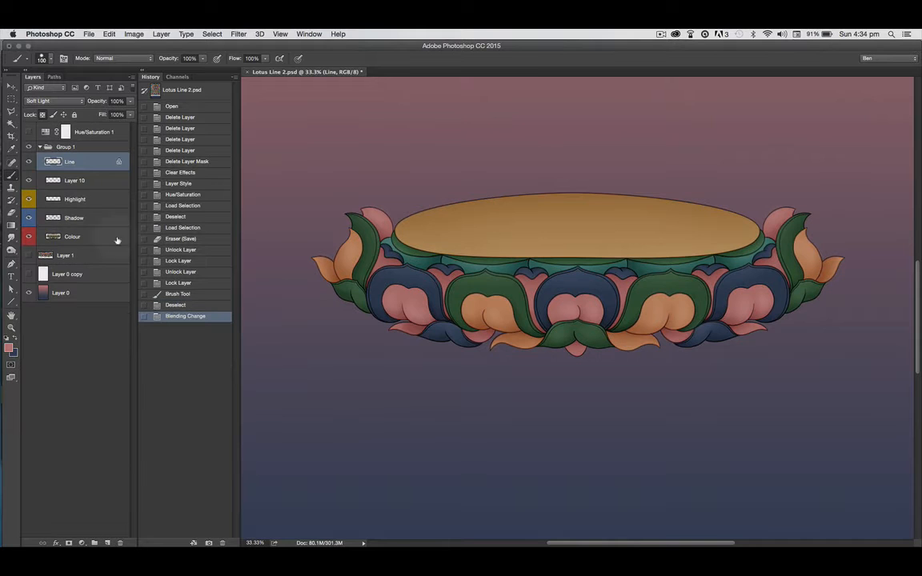
mouse_move(449, 301)
mouse_down()
mouse_move(519, 342)
mouse_move(490, 364)
mouse_up()
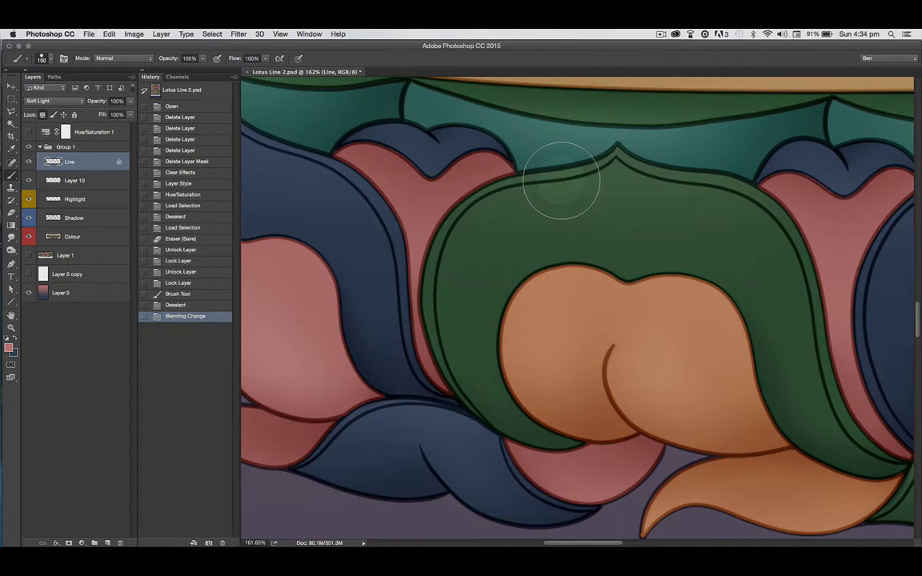
key(bracketleft)
key(bracketleft)
key(bracketleft)
key(bracketleft)
key(bracketleft)
key(bracketleft)
key(bracketleft)
key(bracketleft)
Try the Line layer at 54% opacity, and revert both its opacity and blend mode changes.
click(130, 103)
drag(107, 114, 104, 119)
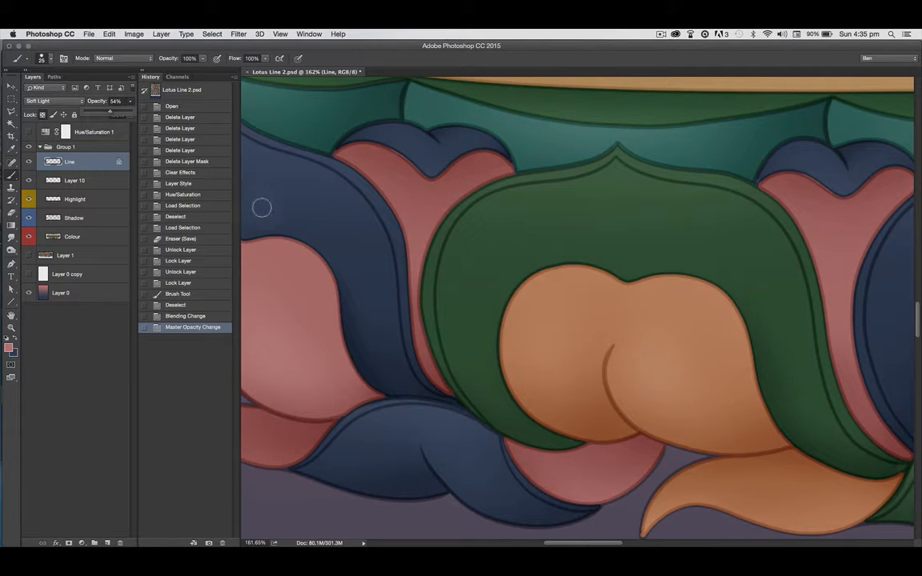
key(super+minus)
key(super+minus)
key(super+minus)
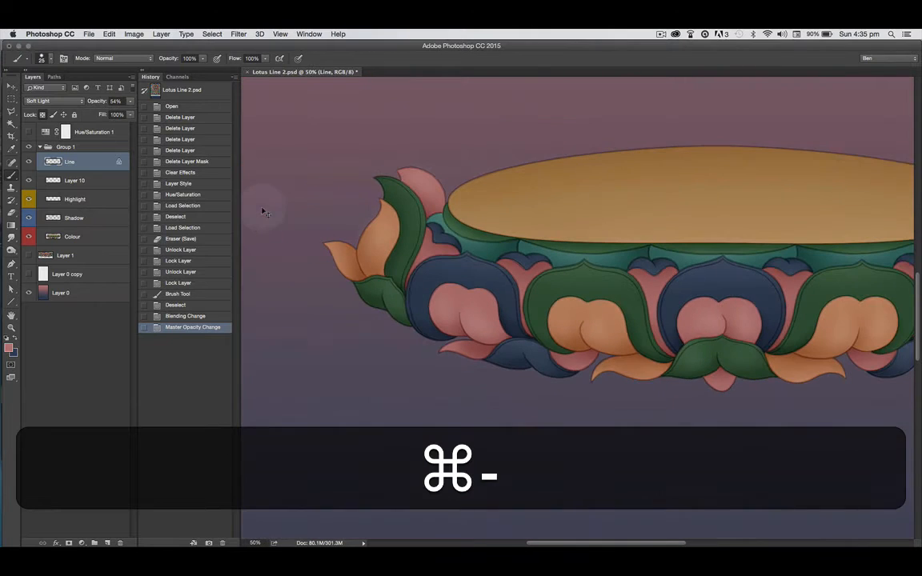
drag(638, 381, 554, 383)
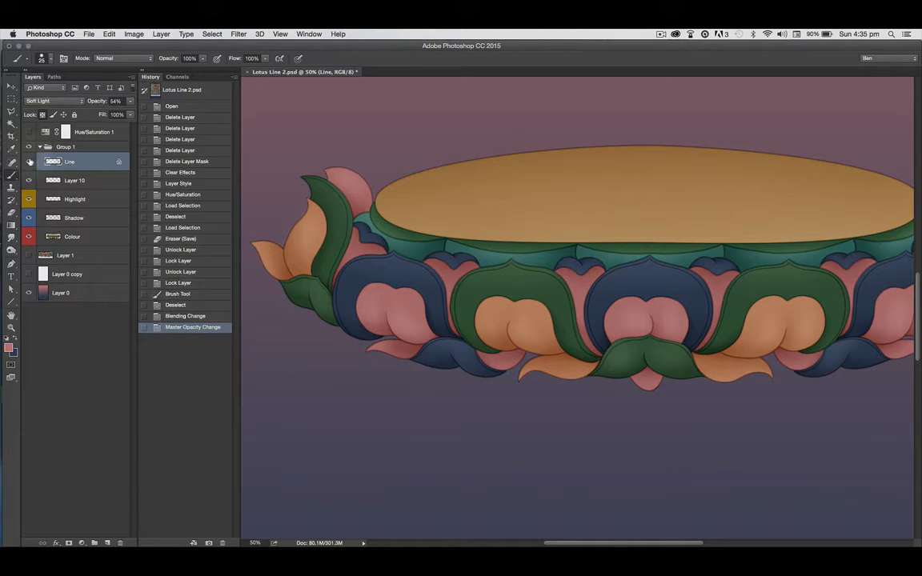
click(178, 316)
click(166, 306)
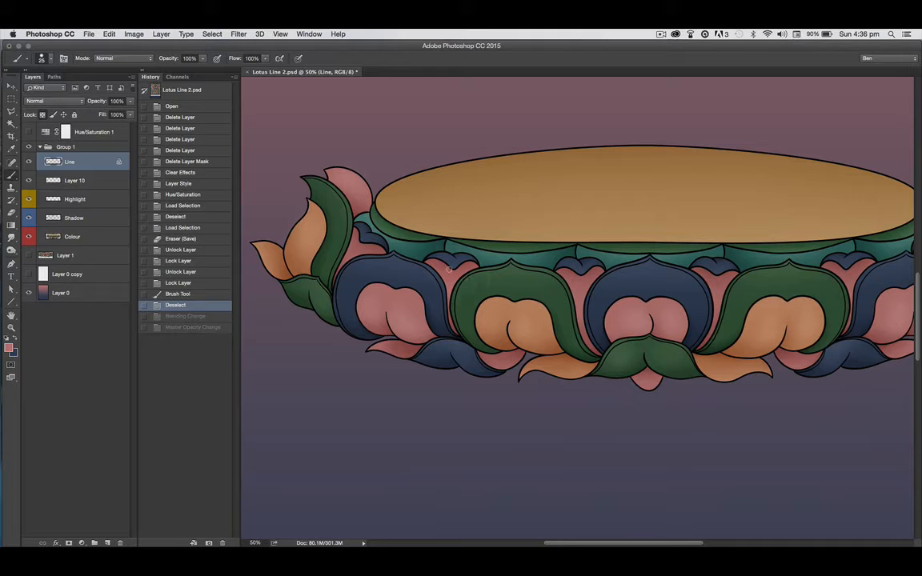
Colorize the Line layer with a Hue/Saturation adjustment and raise its lightness to +24.
key(super+u)
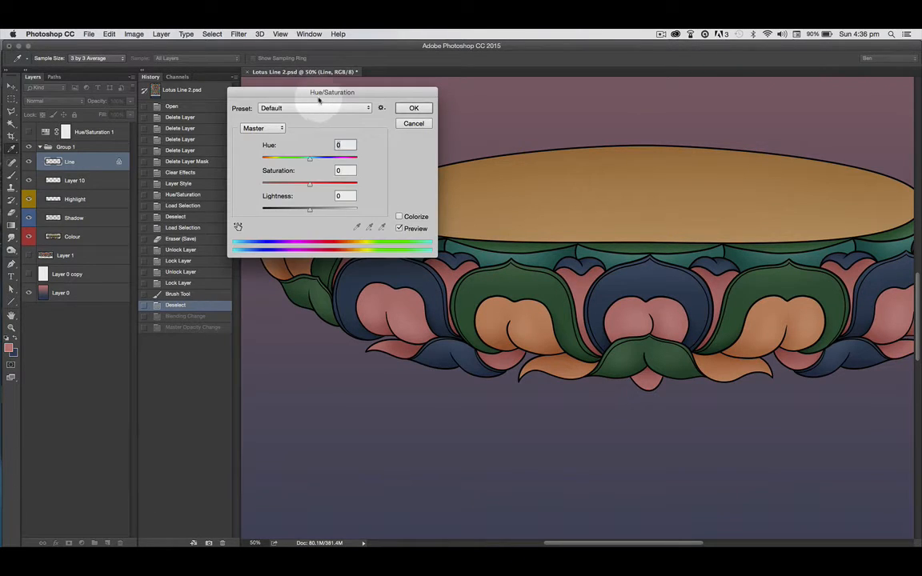
drag(299, 93, 347, 115)
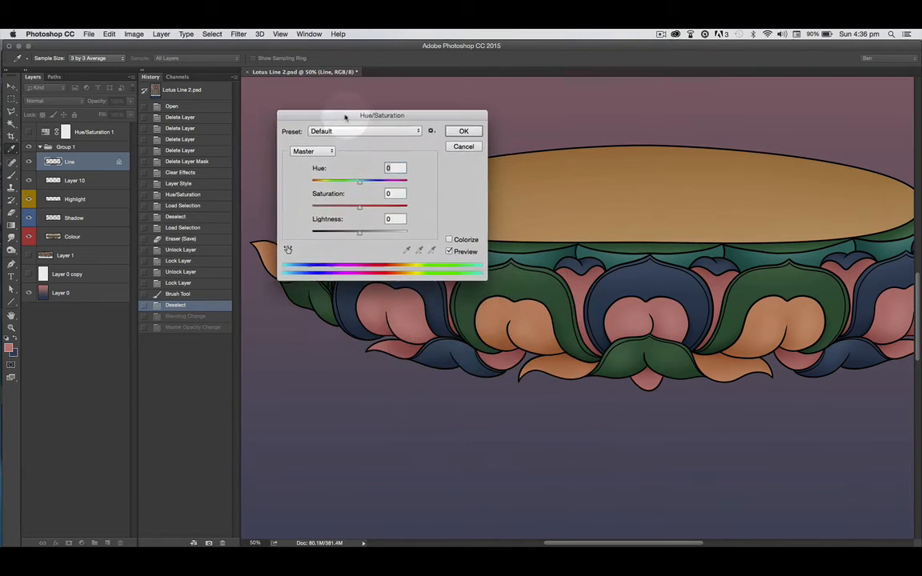
drag(596, 324, 645, 339)
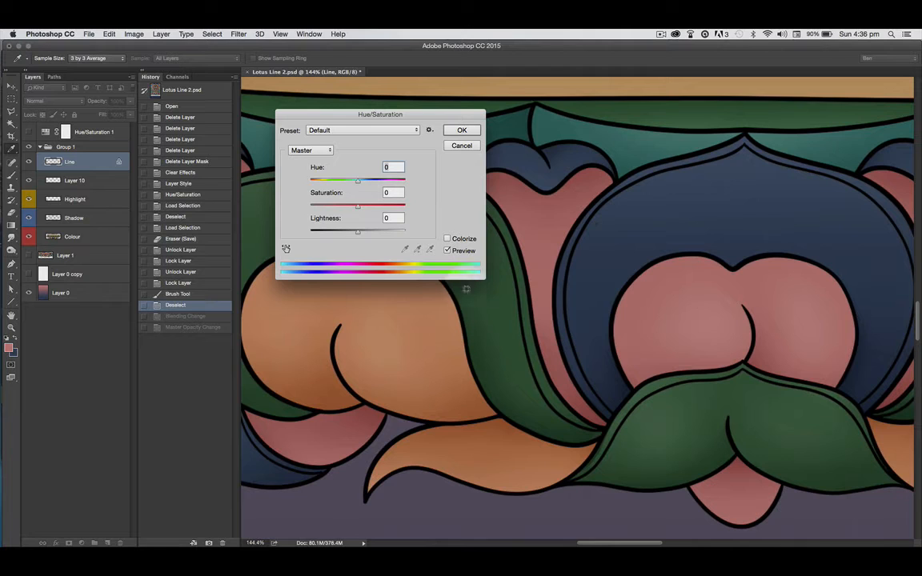
click(448, 240)
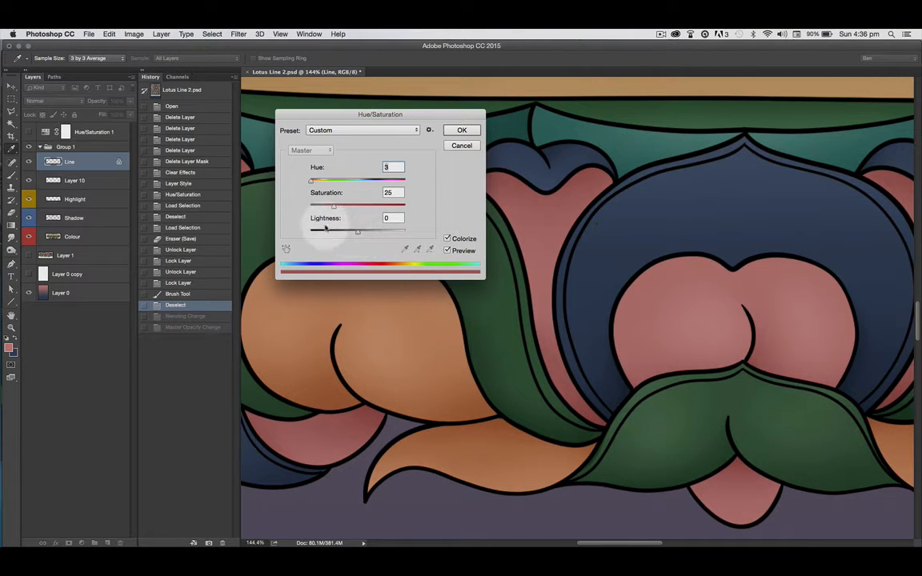
drag(359, 235, 368, 234)
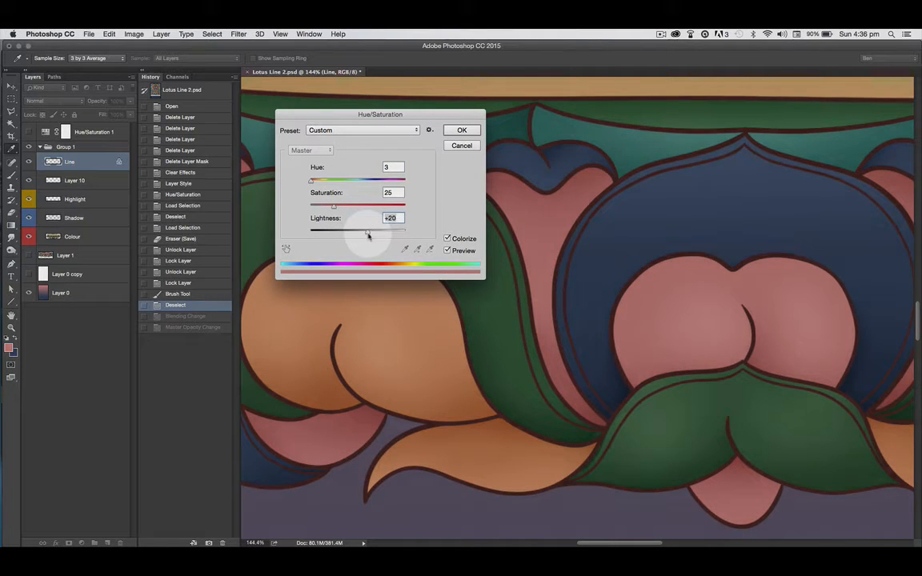
drag(371, 236, 373, 235)
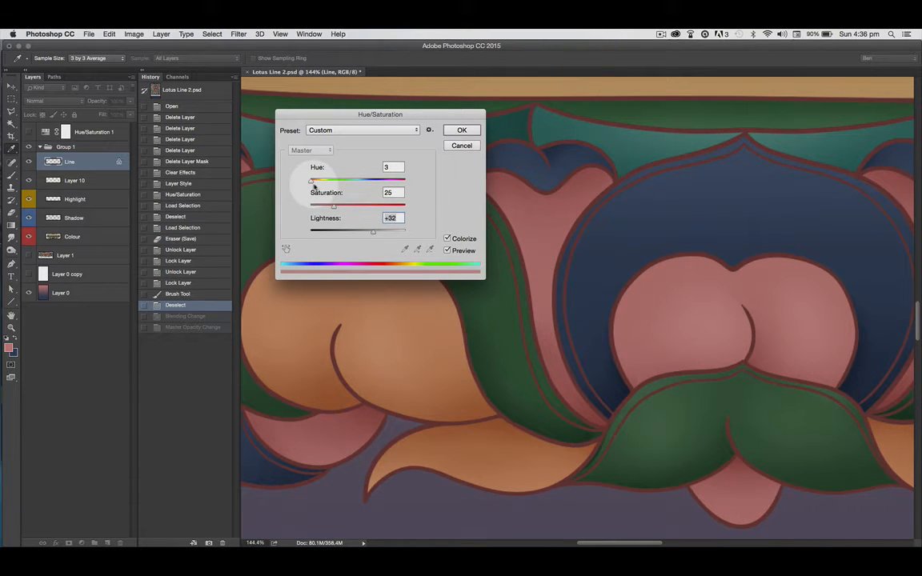
drag(374, 232, 369, 234)
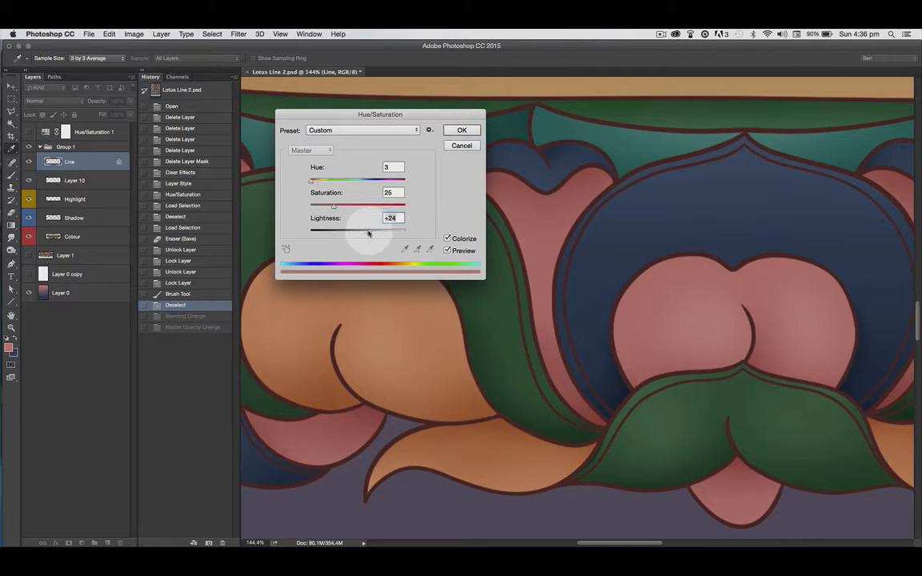
key(super)
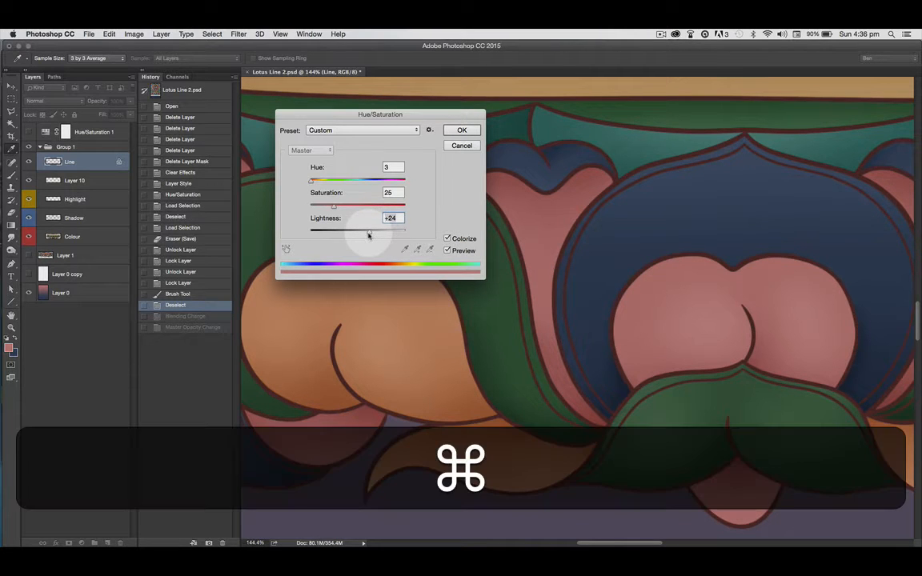
key(super+minus)
key(super+minus)
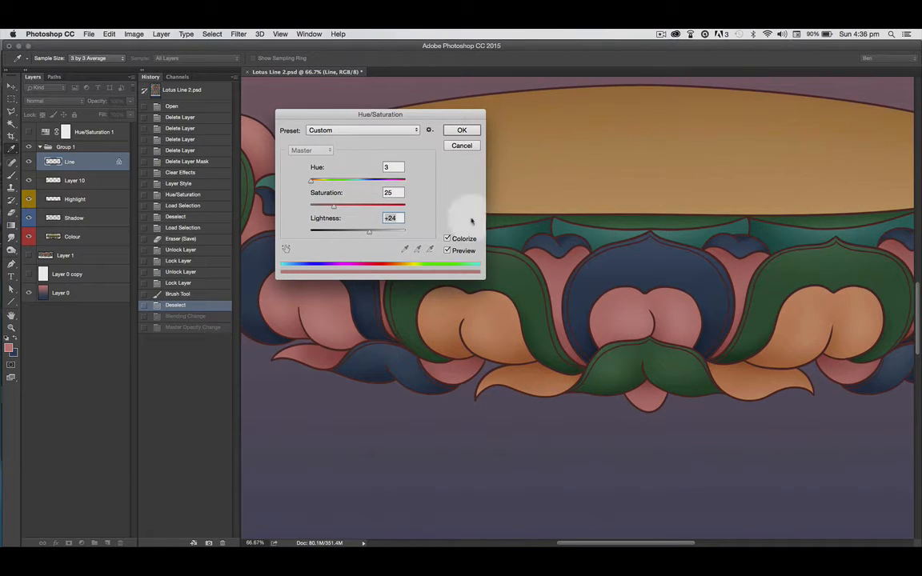
Set the line adjustment to hue 83, saturation 5 and lightness +28, and apply it.
drag(313, 183, 333, 186)
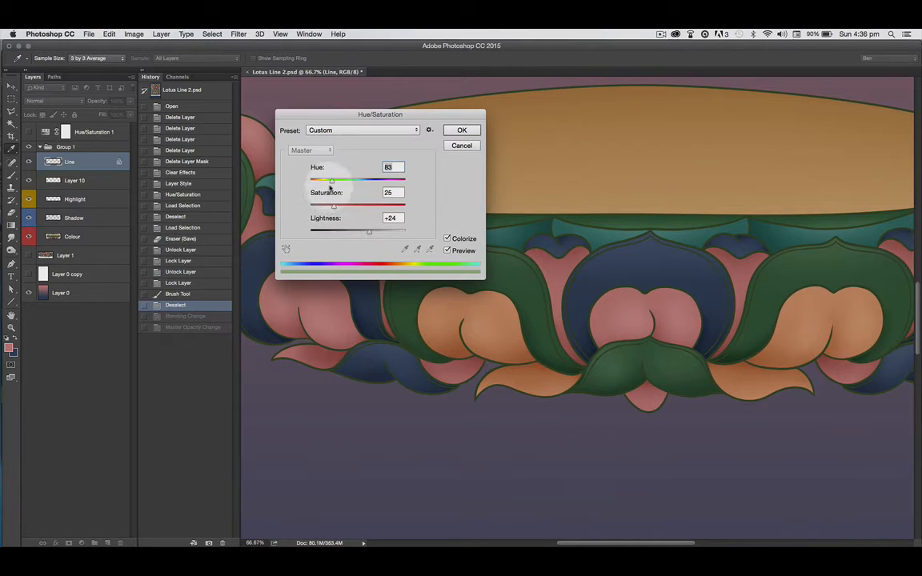
drag(334, 209, 314, 208)
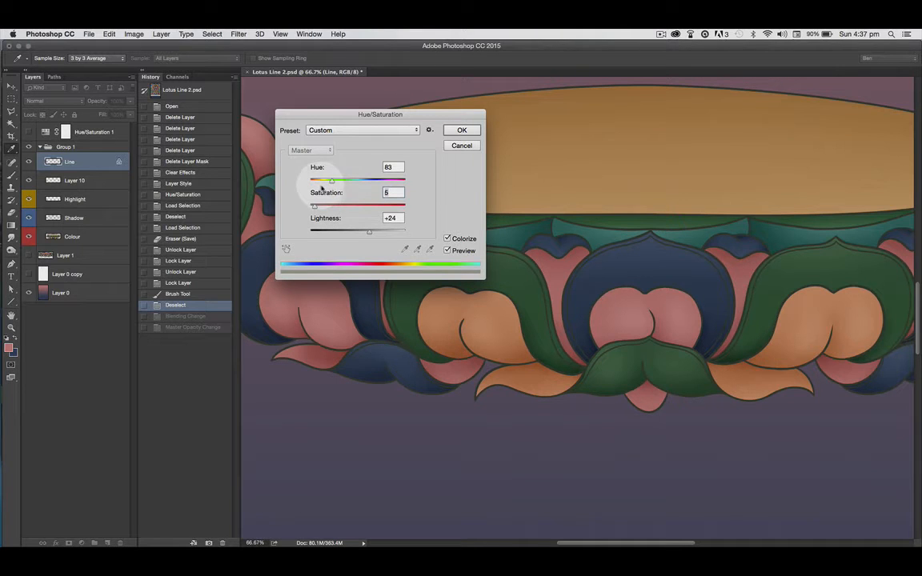
mouse_move(369, 232)
mouse_down()
mouse_move(379, 239)
mouse_move(371, 234)
mouse_up()
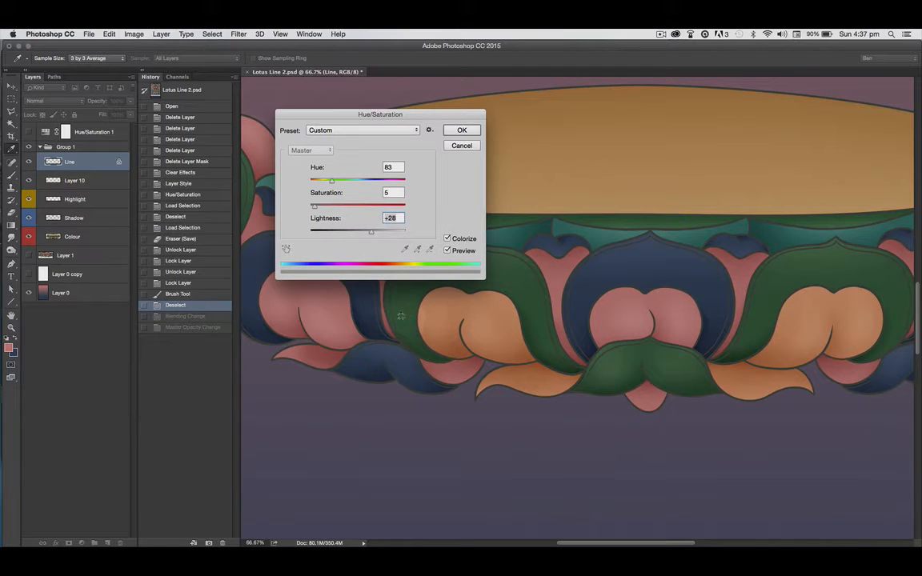
click(460, 131)
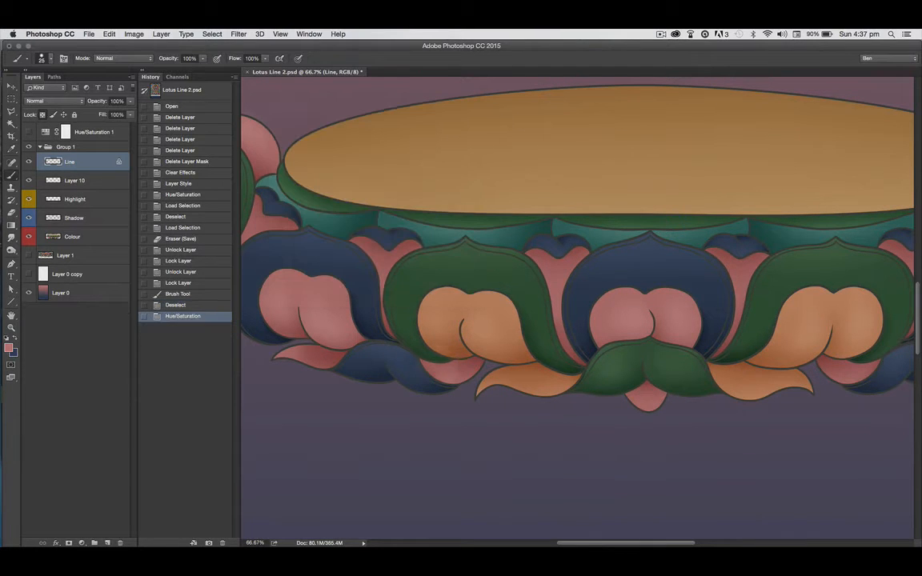
key(super+minus)
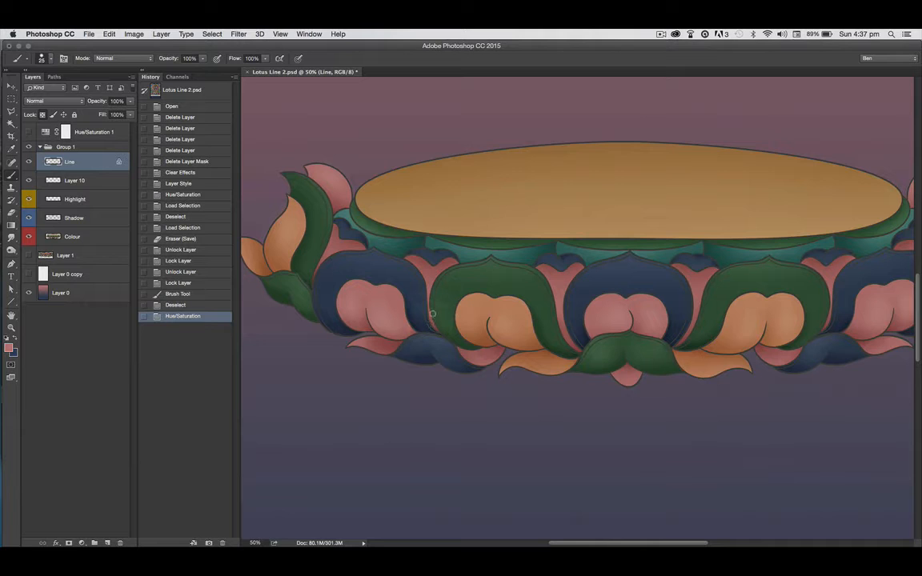
Colorize the Line layer with a Hue/Saturation adjustment at hue 86, saturation 11 and lightness -5, and apply it.
key(super+space)
mouse_move(522, 295)
mouse_down()
mouse_move(571, 338)
mouse_move(560, 323)
mouse_up()
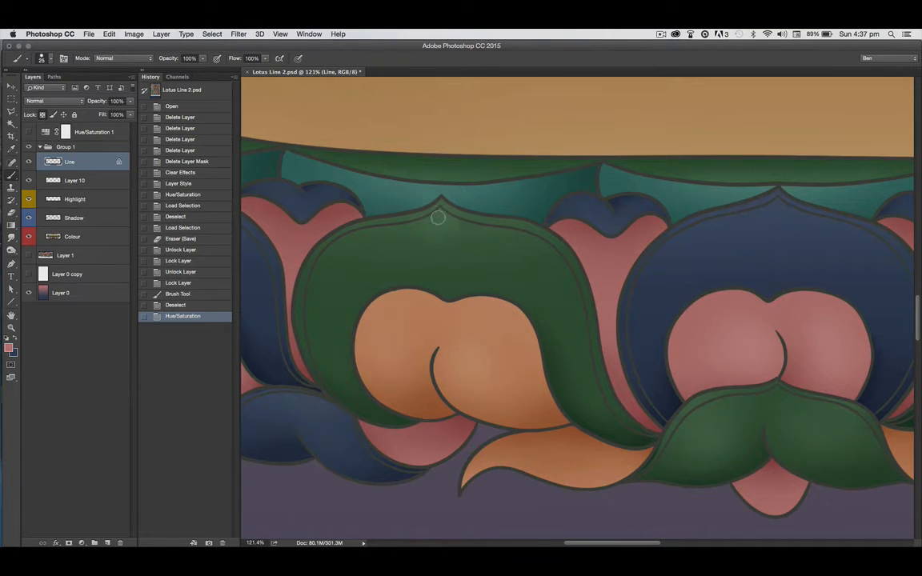
key(super+u)
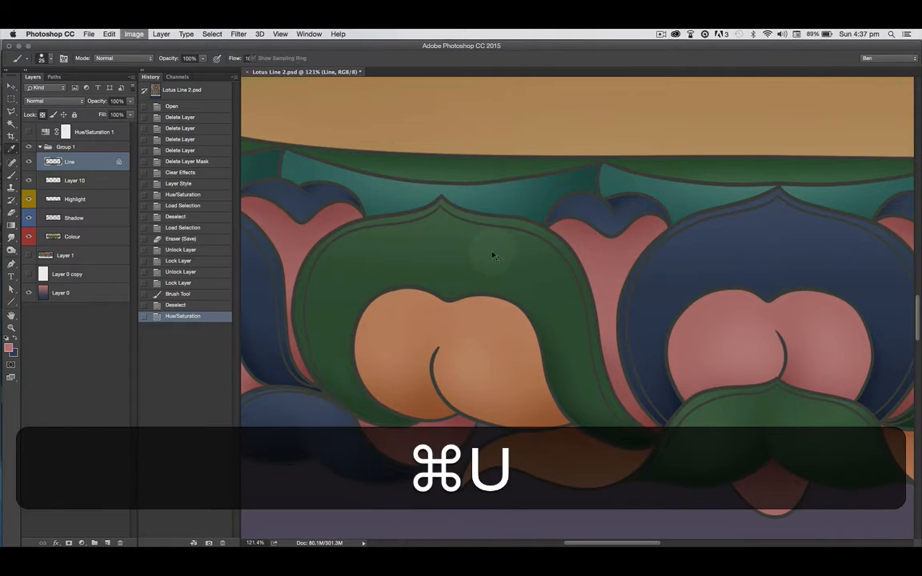
drag(415, 113, 399, 91)
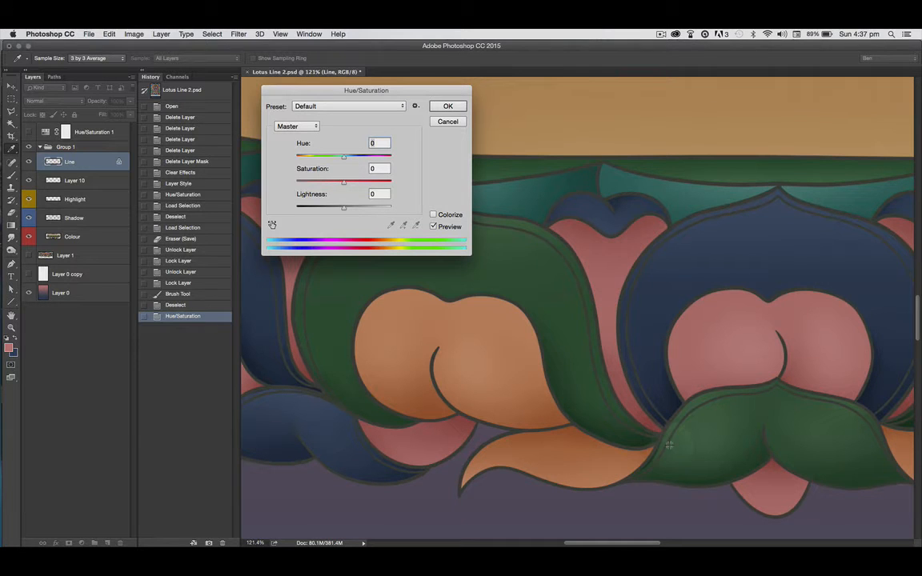
drag(344, 159, 320, 165)
click(433, 215)
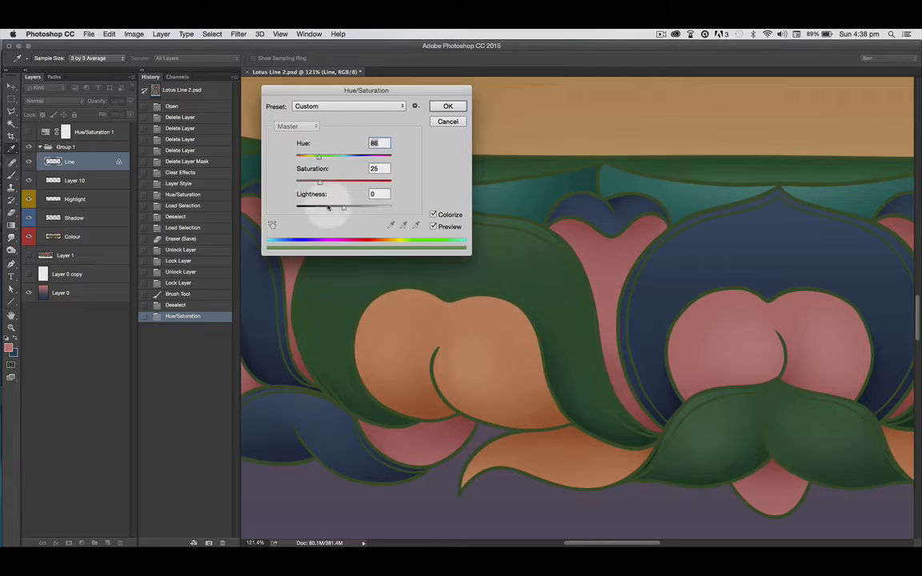
drag(344, 211, 341, 213)
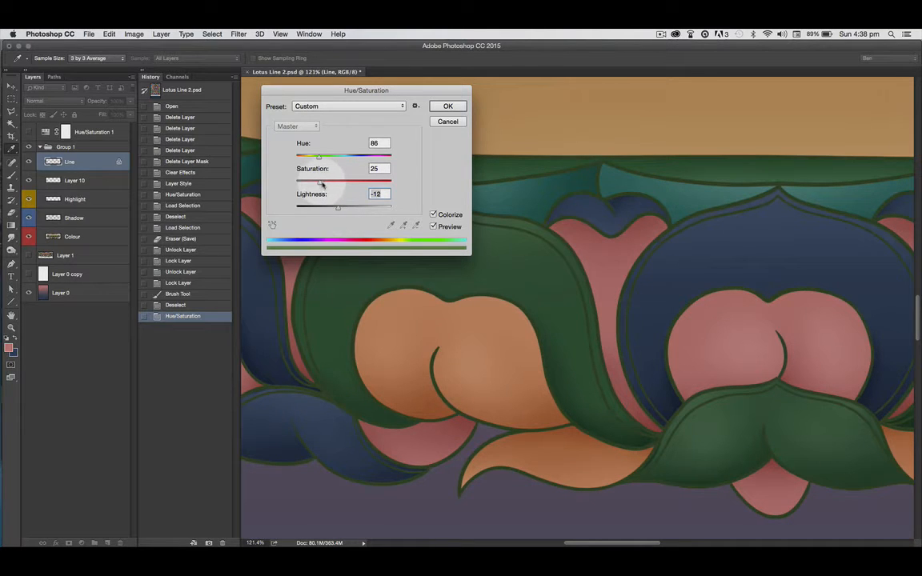
drag(328, 185, 317, 185)
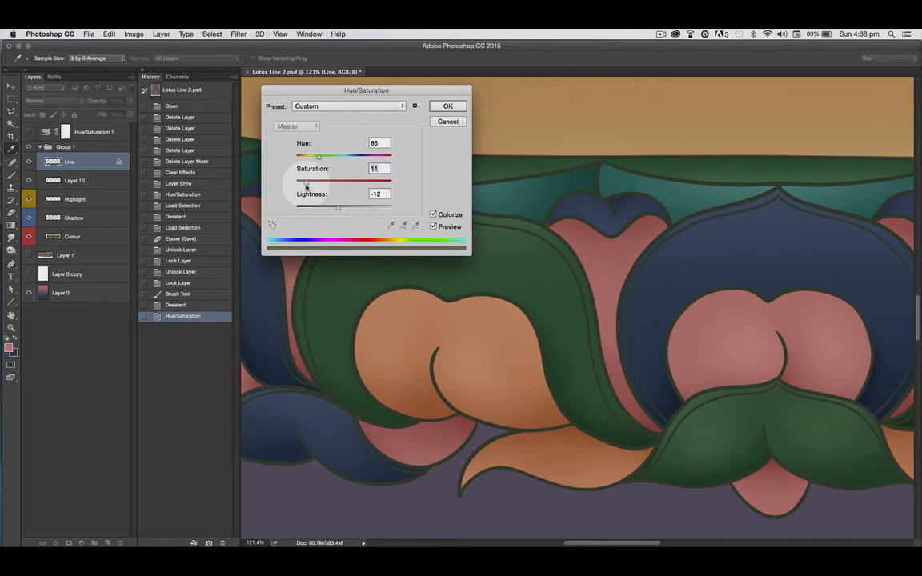
drag(307, 186, 305, 187)
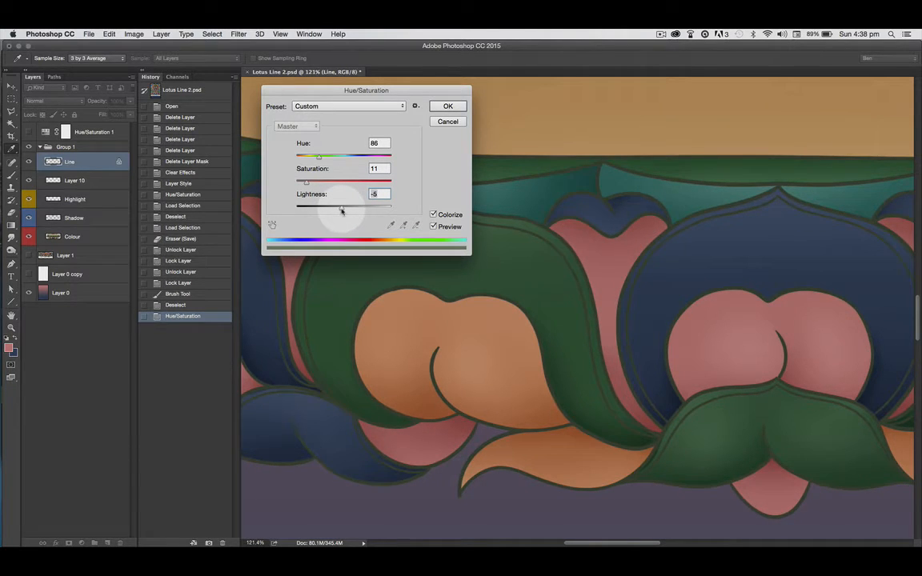
click(449, 106)
Try recolouring the pink petal's crease and outline inside the large blue petal with the light pink foreground colour, using a harder brush.
key(space)
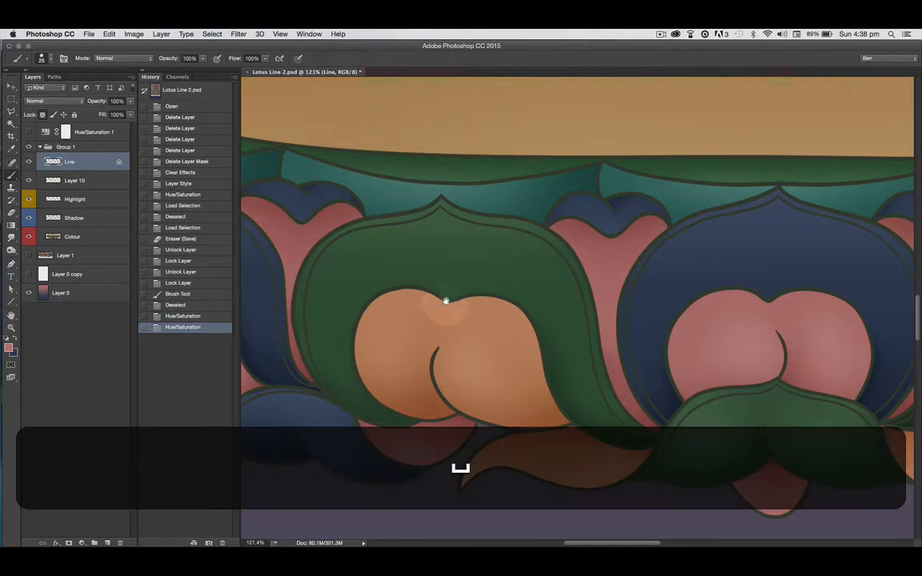
drag(445, 301, 641, 293)
drag(414, 364, 429, 184)
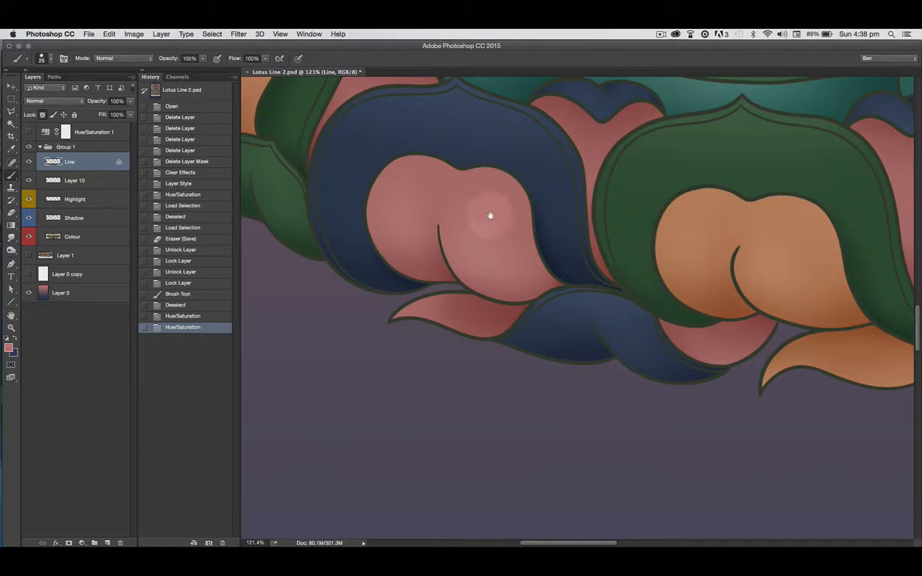
drag(473, 247, 549, 297)
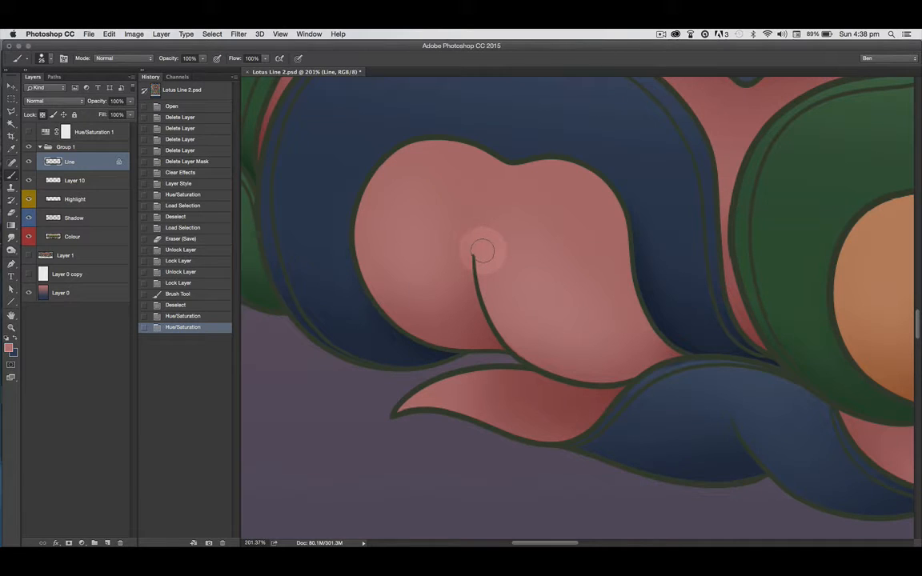
key(shift+bracketright)
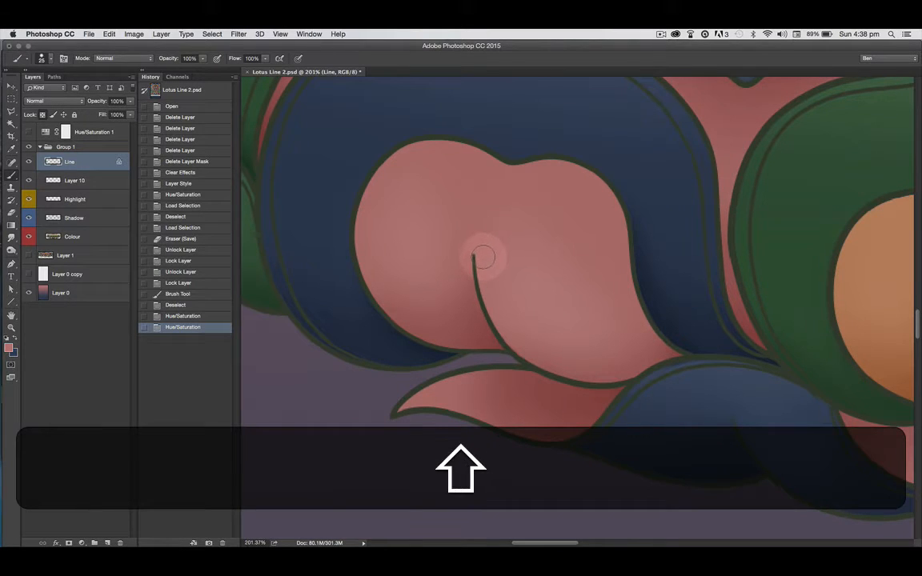
key(shift+bracketright)
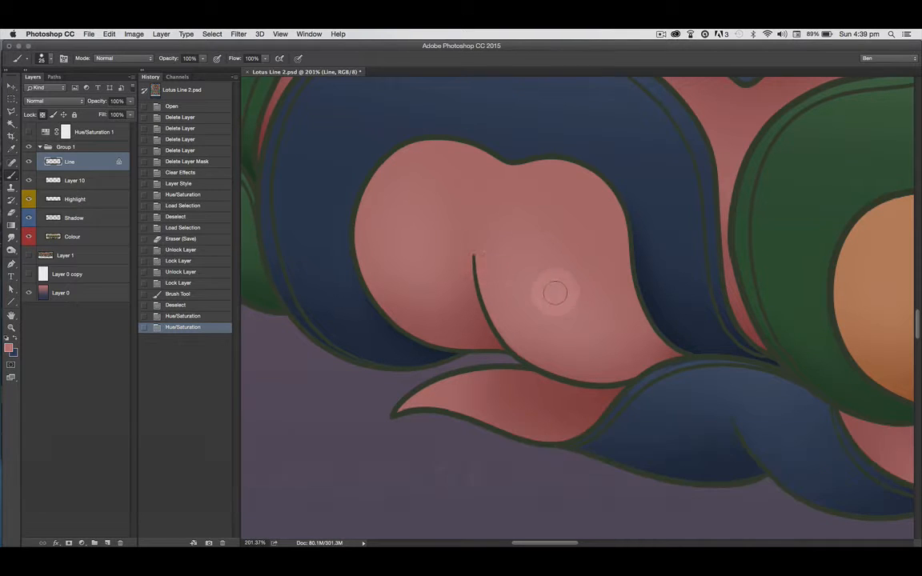
drag(474, 257, 496, 335)
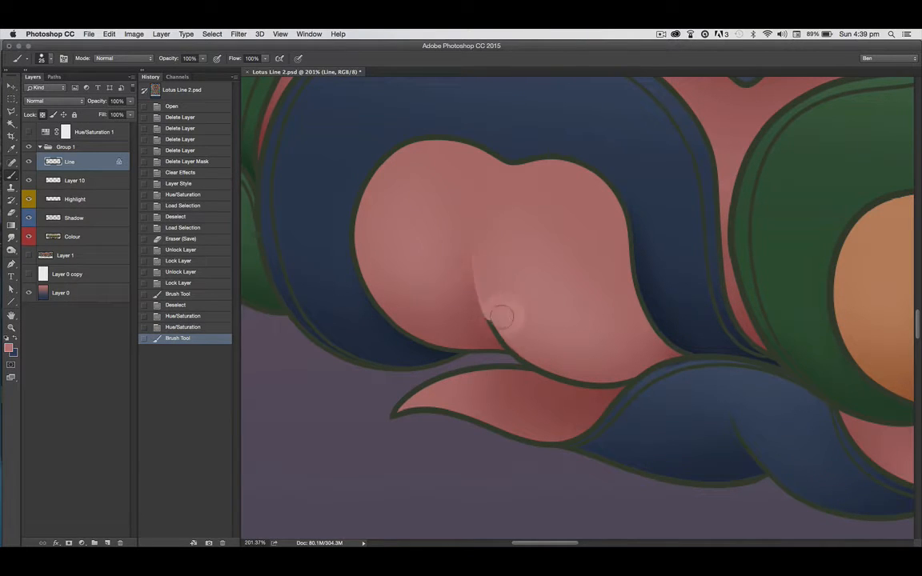
mouse_move(454, 246)
mouse_down()
mouse_move(494, 310)
mouse_move(453, 272)
mouse_move(510, 345)
mouse_move(451, 274)
mouse_move(477, 319)
mouse_move(524, 365)
mouse_move(587, 378)
mouse_move(484, 289)
mouse_move(474, 262)
mouse_move(523, 342)
mouse_move(501, 353)
mouse_move(478, 267)
mouse_move(520, 356)
mouse_up()
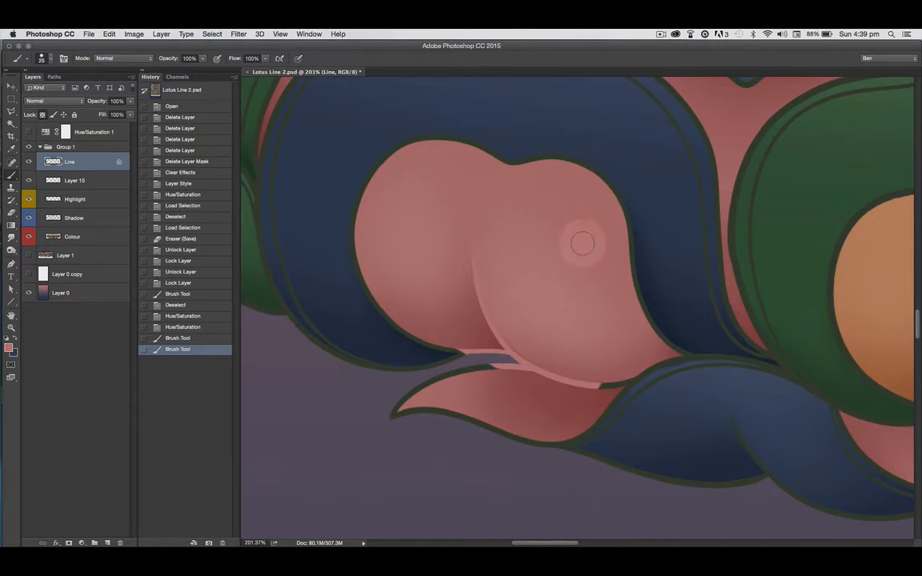
mouse_move(489, 158)
mouse_down()
mouse_move(585, 182)
mouse_move(522, 168)
mouse_move(537, 160)
mouse_move(624, 237)
mouse_move(553, 163)
mouse_move(454, 149)
mouse_move(391, 163)
mouse_move(490, 156)
mouse_move(370, 188)
mouse_move(381, 166)
mouse_move(353, 234)
mouse_up()
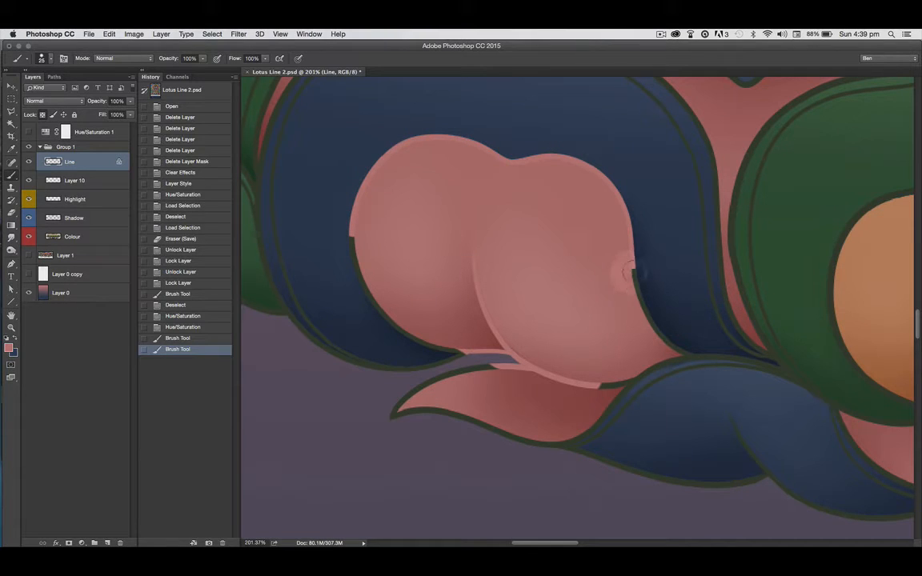
mouse_move(364, 249)
mouse_down()
mouse_move(387, 301)
mouse_move(456, 338)
mouse_move(365, 286)
mouse_move(388, 325)
mouse_move(421, 302)
mouse_move(398, 236)
mouse_up()
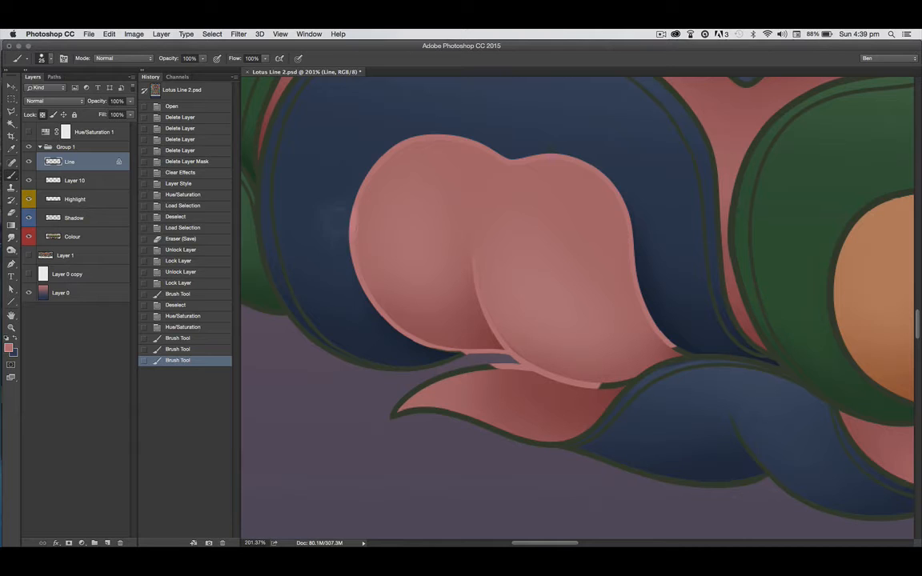
Sample the blue beside the pink petal and repaint the pink petal's outline with it.
key(alt)
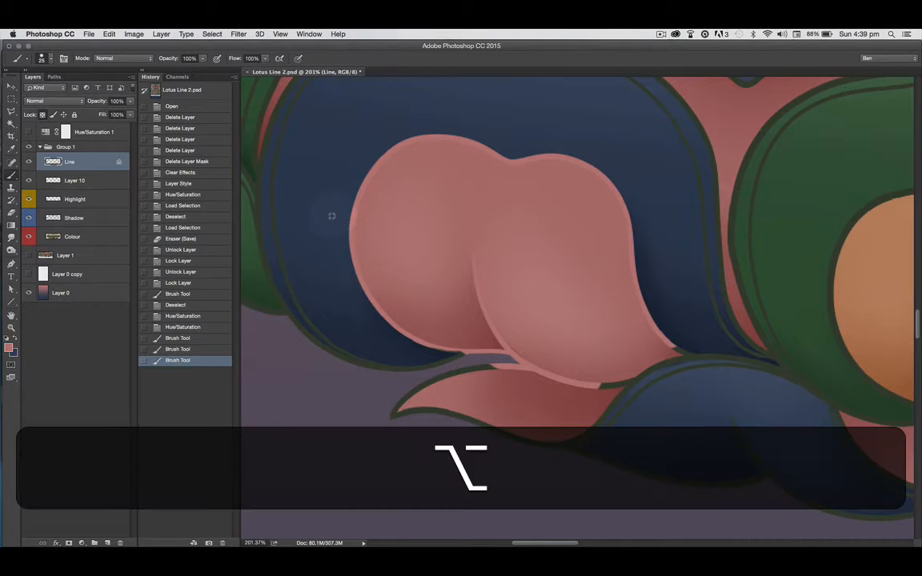
mouse_move(340, 214)
mouse_down()
mouse_move(324, 216)
mouse_move(319, 243)
mouse_move(348, 290)
mouse_move(329, 267)
mouse_move(332, 252)
mouse_up()
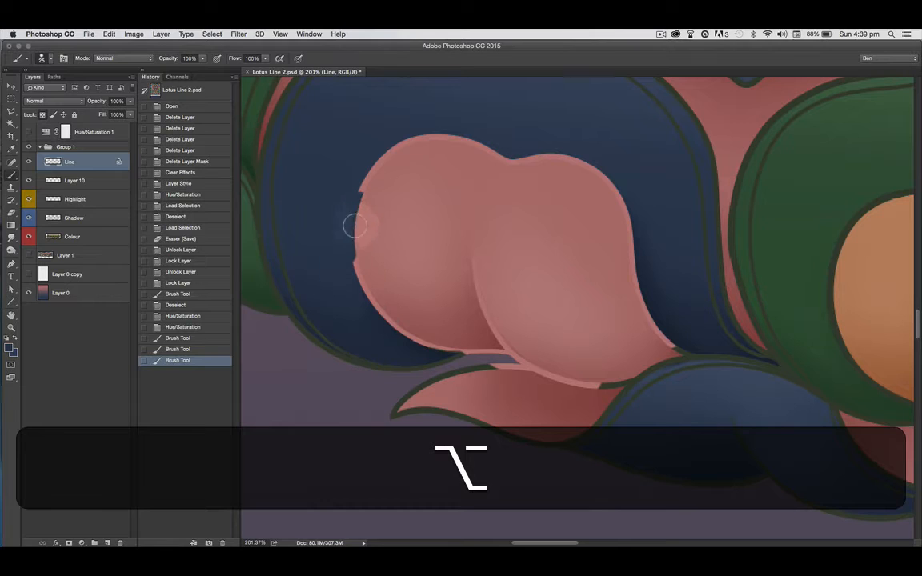
mouse_move(392, 154)
mouse_down()
mouse_move(453, 146)
mouse_move(509, 164)
mouse_move(544, 159)
mouse_move(618, 190)
mouse_move(650, 302)
mouse_move(688, 344)
mouse_up()
mouse_move(384, 192)
mouse_down()
mouse_move(371, 280)
mouse_move(388, 306)
mouse_move(453, 339)
mouse_up()
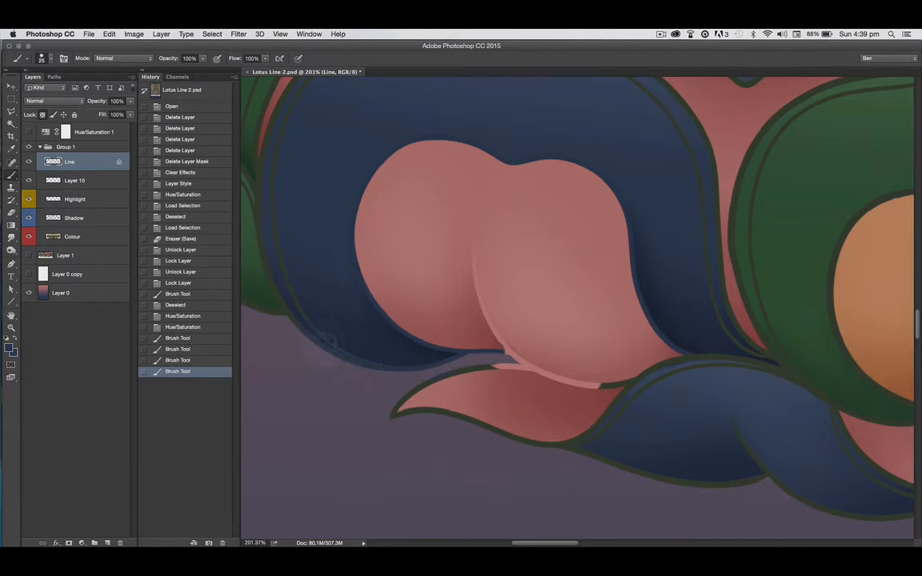
Recolour the large blue petal's underside, the small pink petal's edges and the lower blue petal's upper contours with the same blue.
drag(375, 350, 322, 336)
mouse_move(500, 370)
mouse_down()
mouse_move(382, 416)
mouse_move(552, 443)
mouse_up()
drag(456, 412, 527, 439)
drag(616, 406, 614, 407)
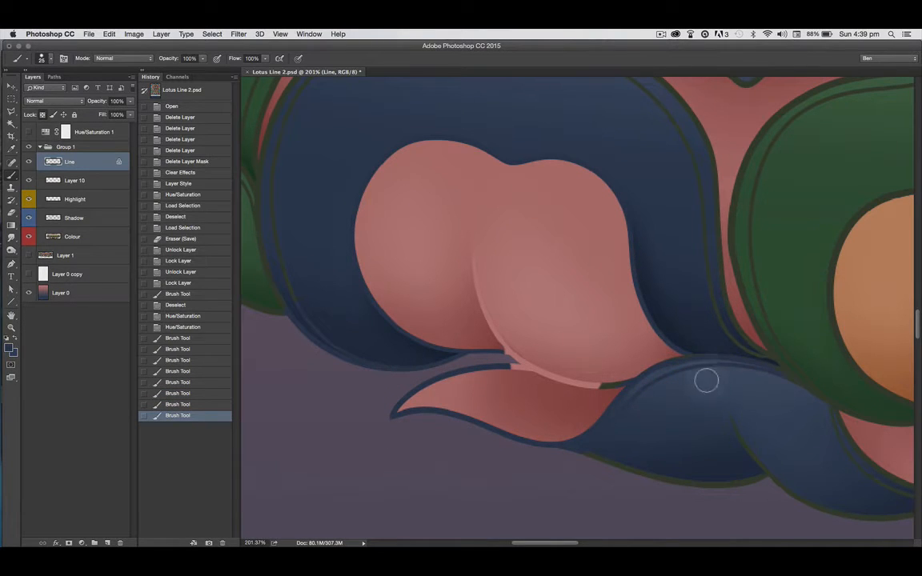
drag(665, 370, 592, 387)
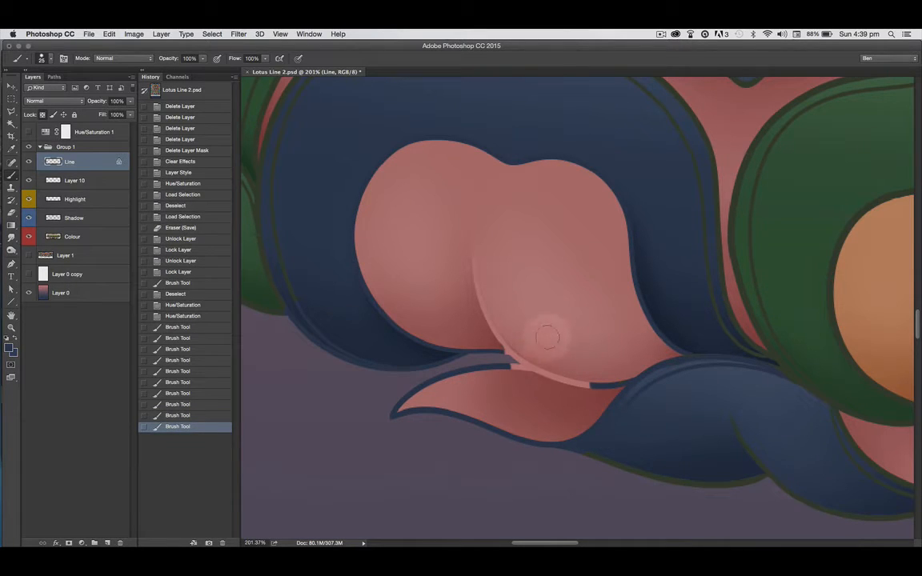
Sample the pink petal's dark red shading and repaint its central crease and lower edge with it.
alt+click(503, 345)
mouse_move(573, 372)
mouse_down()
mouse_move(600, 374)
mouse_move(585, 402)
mouse_move(605, 375)
mouse_up()
alt+click(588, 397)
mouse_move(505, 348)
mouse_down()
mouse_move(490, 330)
mouse_move(471, 255)
mouse_up()
Repaint the whole outline of the small pointed pink petal in dark red, rotating the canvas for the lower edge.
key(alt)
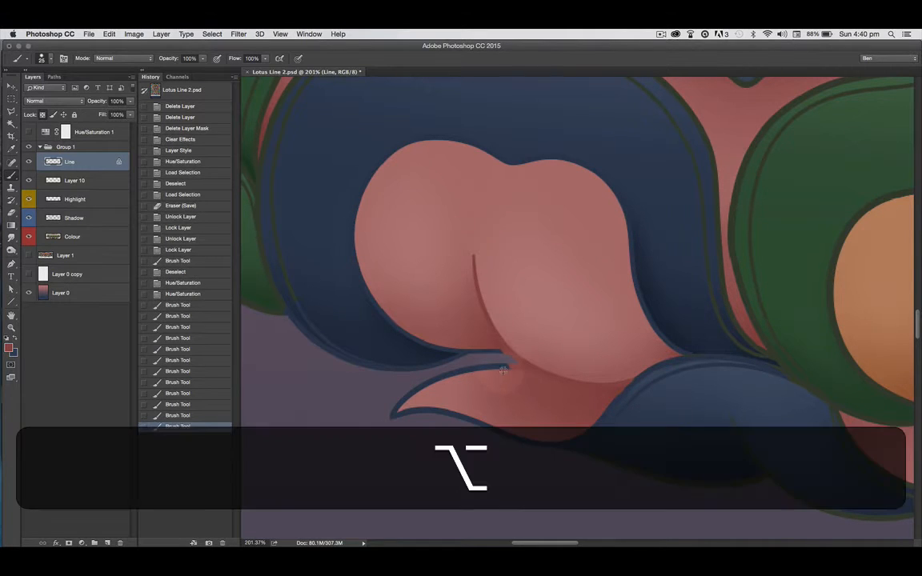
drag(505, 370, 441, 384)
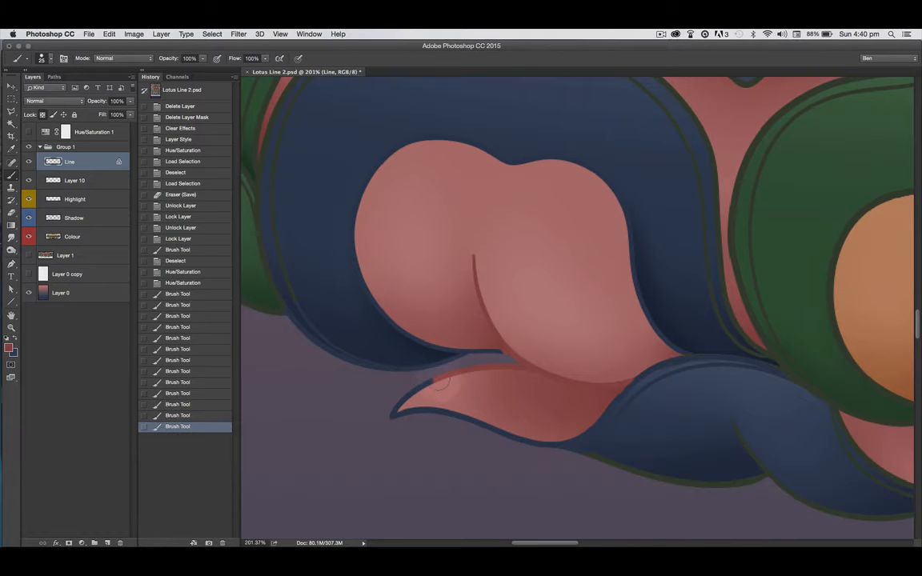
mouse_move(394, 417)
mouse_down()
mouse_move(506, 437)
mouse_move(503, 340)
mouse_up()
key(space)
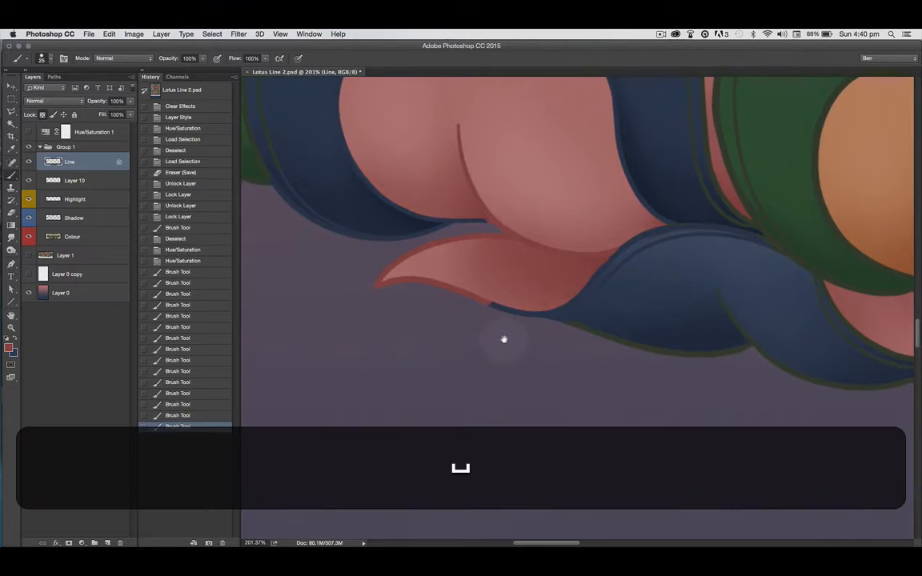
key(r)
mouse_move(475, 417)
mouse_down()
mouse_move(682, 377)
mouse_move(519, 411)
mouse_up()
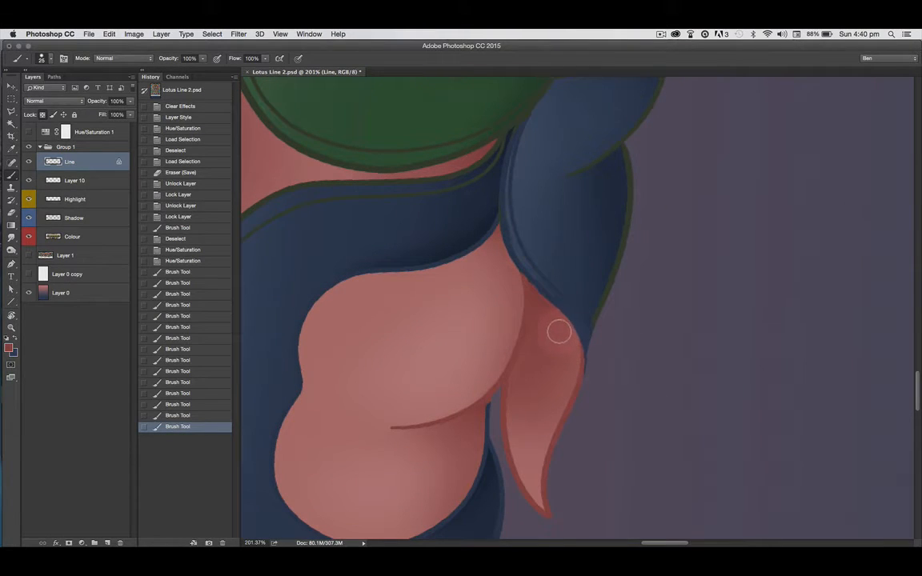
drag(567, 369, 605, 386)
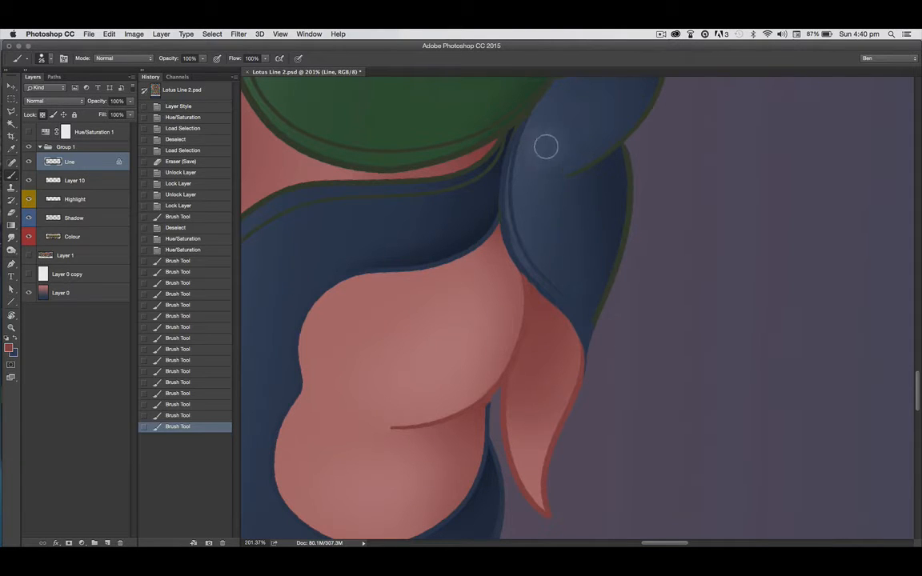
Sample the dark blue shading of the lower blue petal and repaint its outer edge from the overlap to the pink petal.
alt+click(614, 171)
mouse_move(627, 156)
mouse_down()
mouse_move(623, 293)
mouse_move(607, 250)
mouse_move(610, 229)
mouse_move(613, 346)
mouse_move(596, 297)
mouse_up()
drag(598, 345, 591, 356)
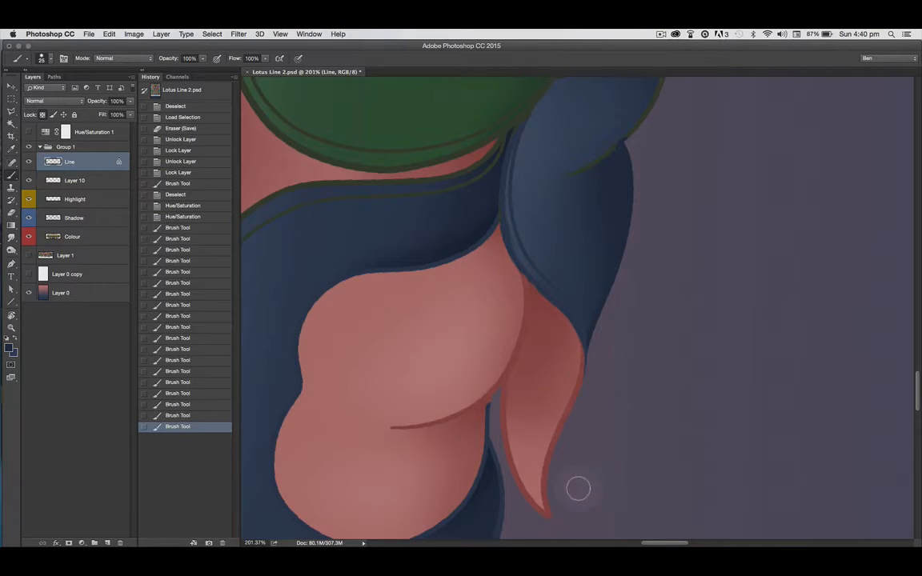
Recolour the lower blue petal's overlap line and the outer edge of its adjoining lobe up to the tip in dark blue.
key(space)
mouse_move(688, 299)
mouse_down()
mouse_move(691, 444)
mouse_move(716, 435)
mouse_up()
mouse_move(590, 307)
mouse_down()
mouse_move(653, 277)
mouse_move(618, 281)
mouse_up()
key(space)
drag(615, 332, 674, 385)
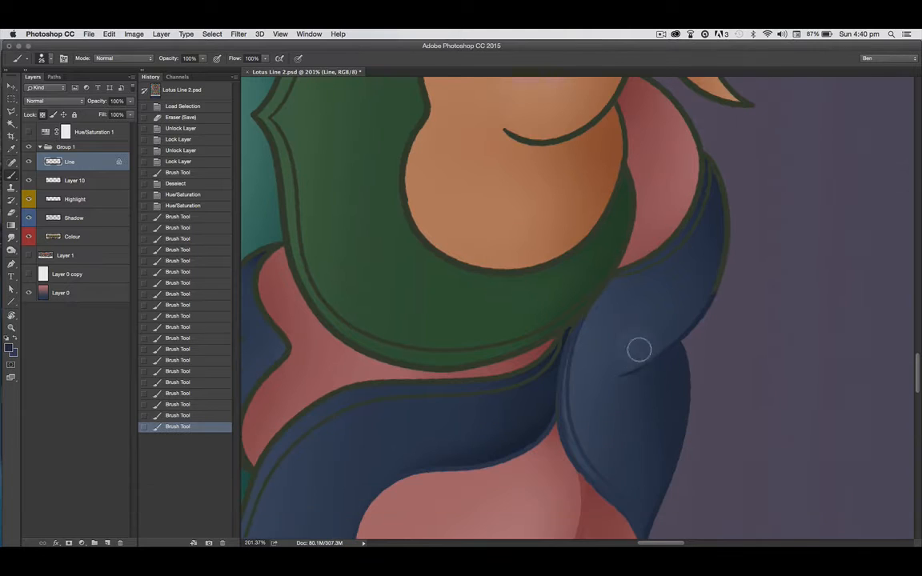
mouse_move(704, 317)
mouse_down()
mouse_move(738, 208)
mouse_move(720, 279)
mouse_move(728, 197)
mouse_move(720, 170)
mouse_move(732, 224)
mouse_move(715, 141)
mouse_move(718, 169)
mouse_up()
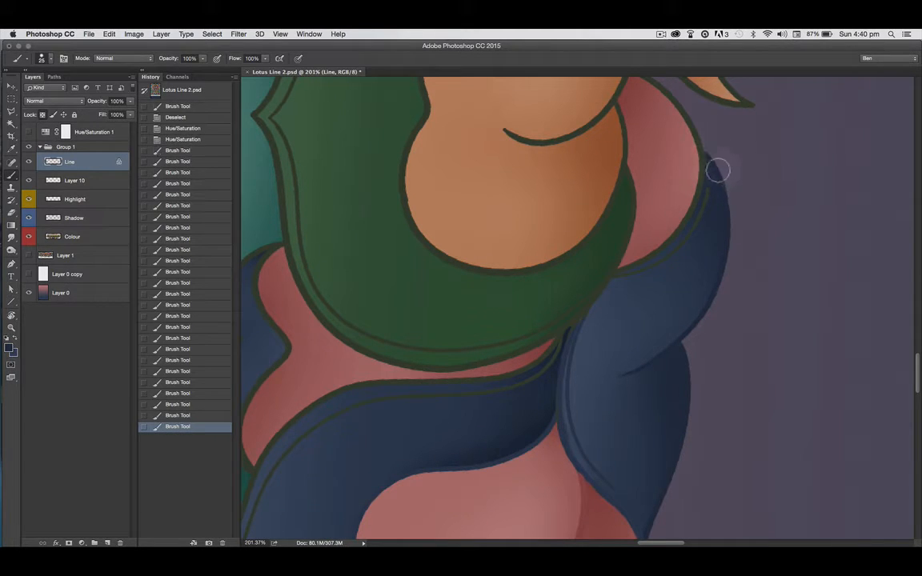
drag(707, 221, 727, 234)
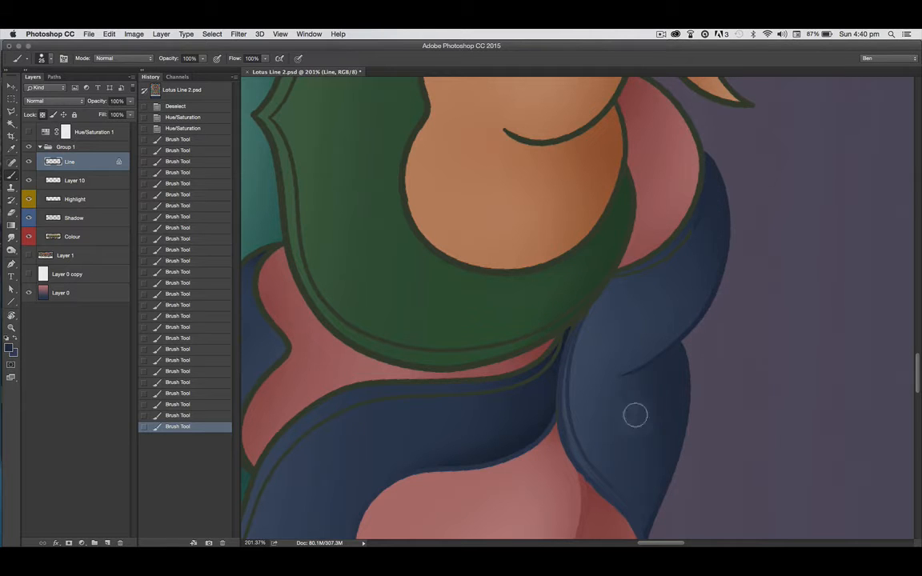
Reset the canvas rotation and recolour the large blue petal's outer outline and inner contour line in blue.
mouse_move(679, 260)
mouse_down()
mouse_move(622, 286)
mouse_move(637, 282)
mouse_move(541, 295)
mouse_move(587, 267)
mouse_move(577, 273)
mouse_up()
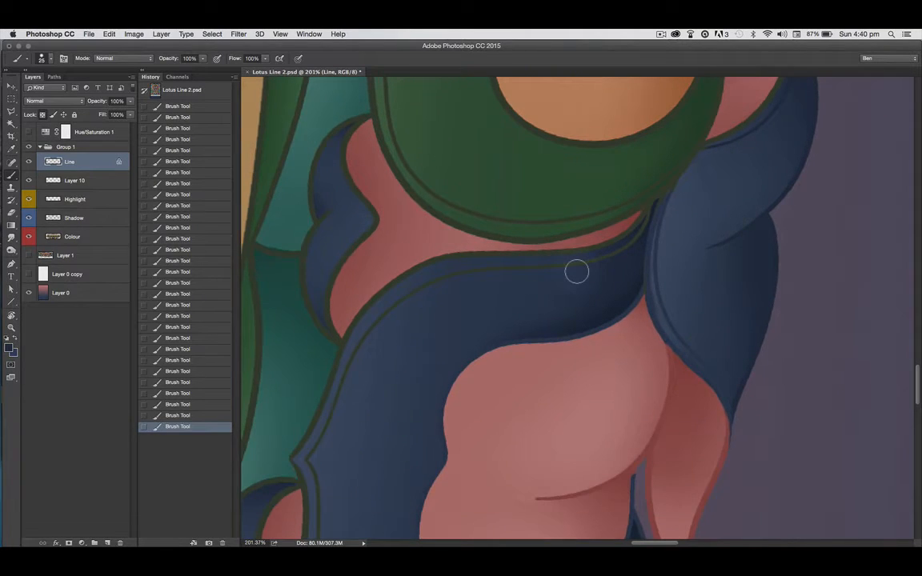
key(Escape)
drag(512, 297, 653, 371)
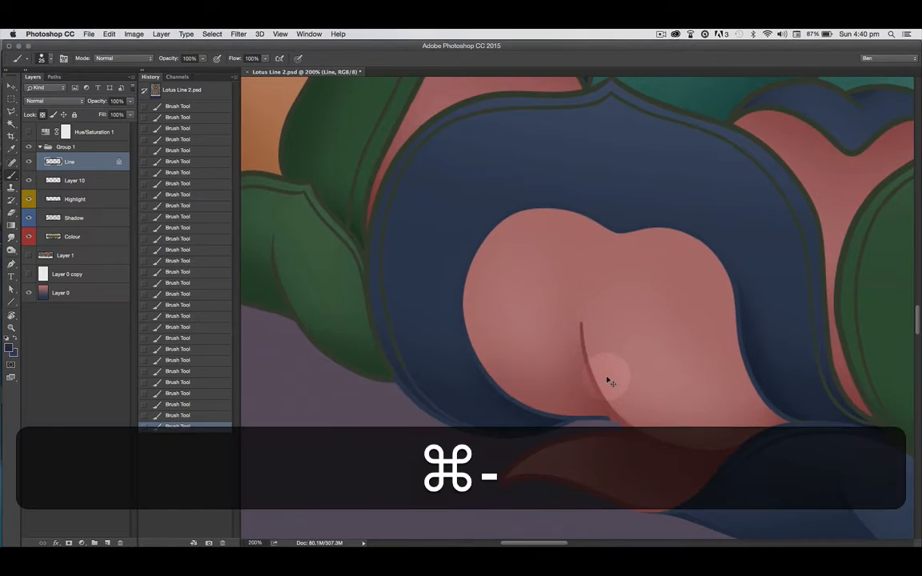
key(super+minus)
drag(607, 426, 529, 402)
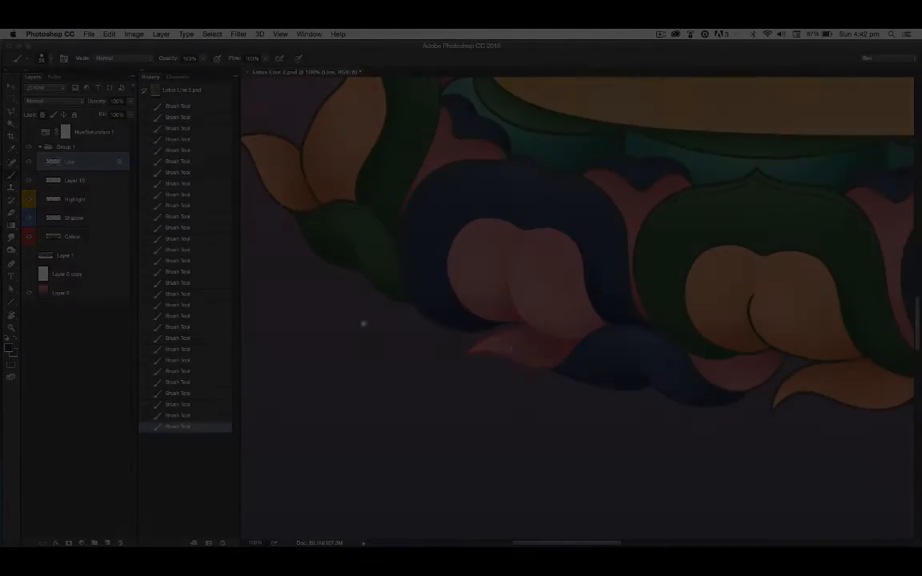
click(553, 375)
mouse_move(605, 92)
mouse_down()
mouse_move(585, 434)
mouse_move(527, 319)
mouse_up()
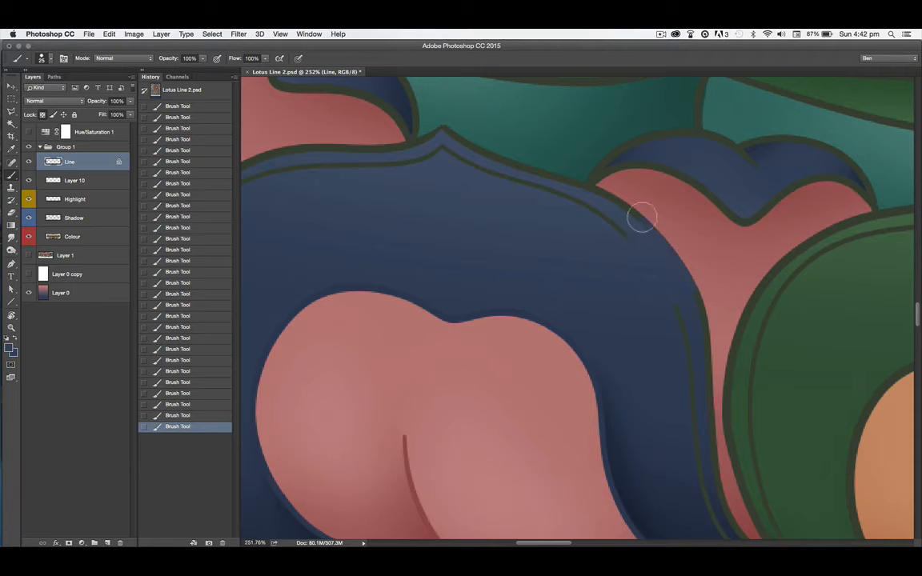
drag(664, 376, 569, 218)
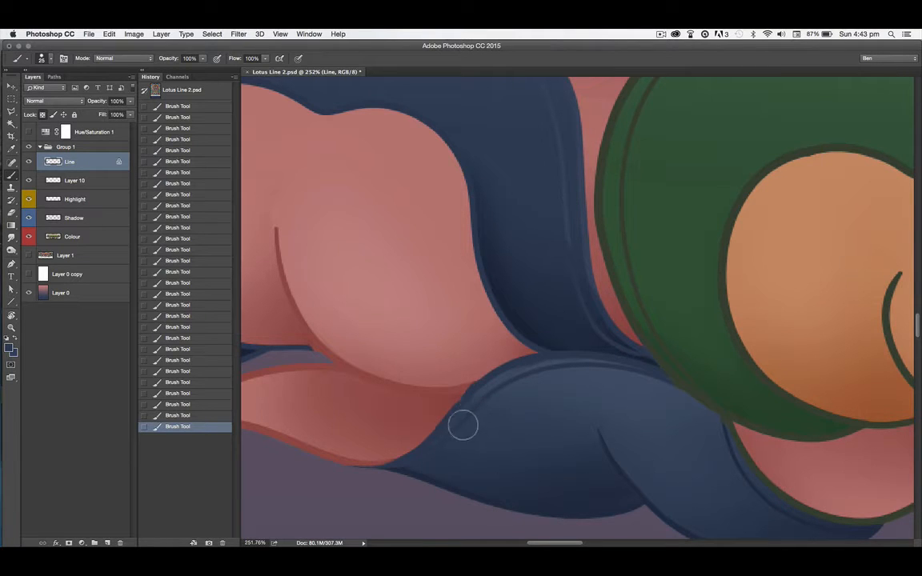
Sample the dark red petal shading and repaint the outer edge of the pink petal beside the lower blue lobe.
alt+click(420, 390)
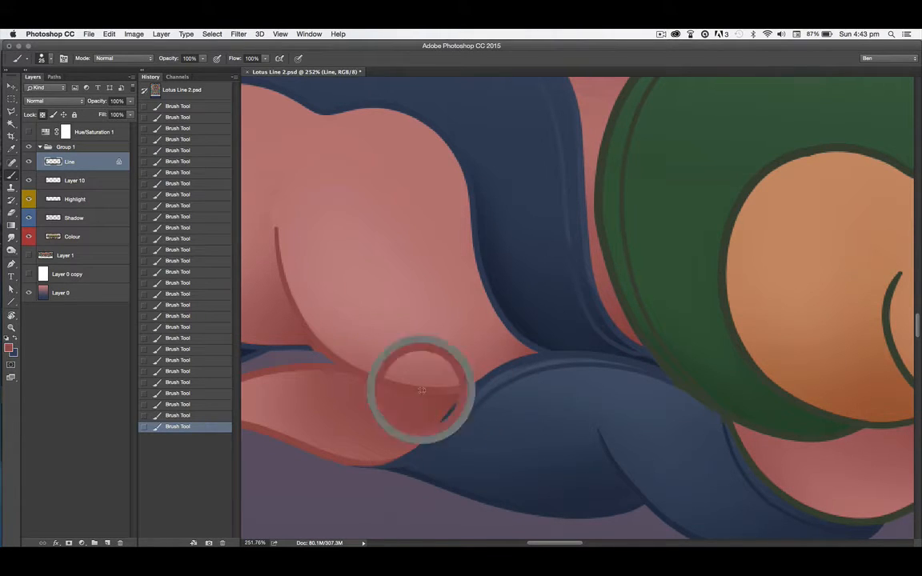
drag(675, 458, 451, 357)
mouse_move(498, 330)
mouse_down()
mouse_move(563, 394)
mouse_move(634, 410)
mouse_move(749, 342)
mouse_move(722, 370)
mouse_up()
alt+click(721, 329)
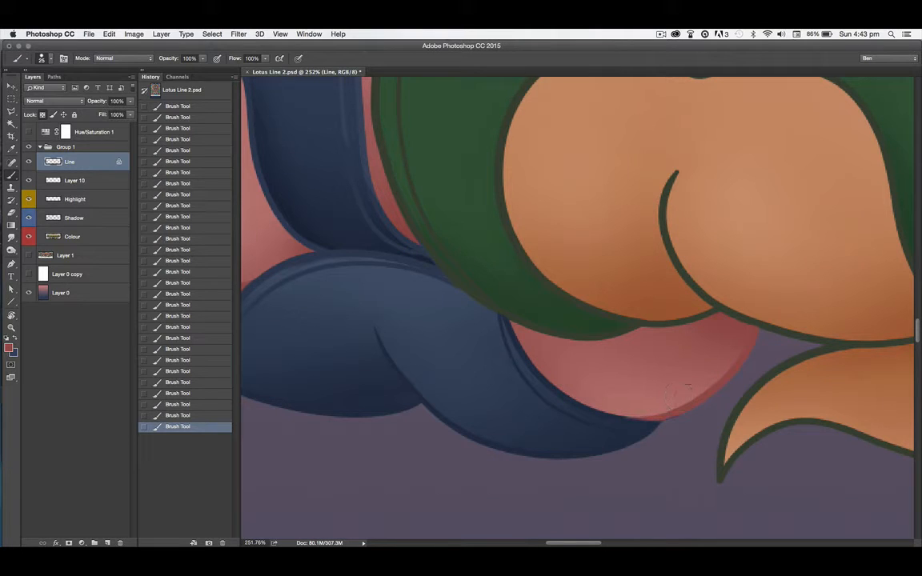
Recolour the outline of the large blue petal's pink inner lobes in pink along their outer and lower edges.
scroll(419, 459, left, 6)
scroll(418, 459, up, 4)
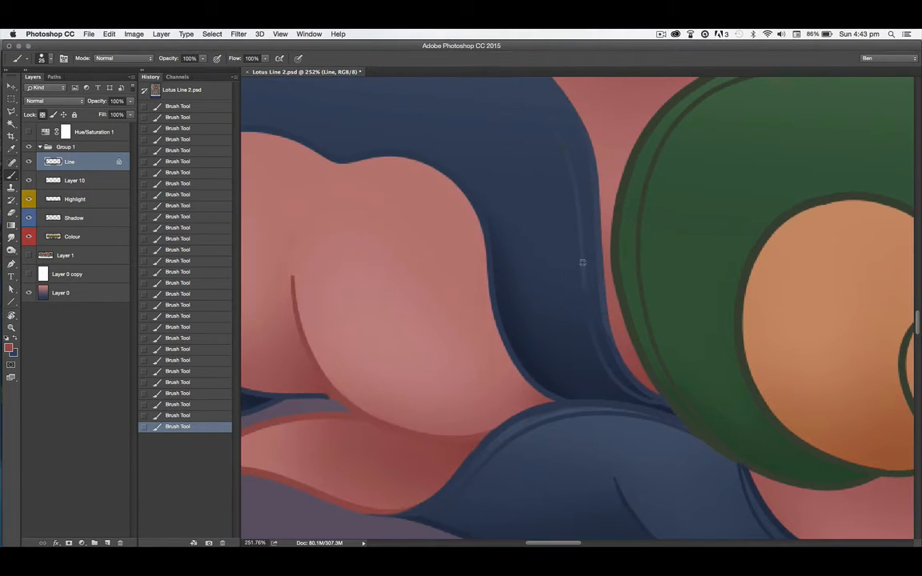
drag(427, 402, 597, 371)
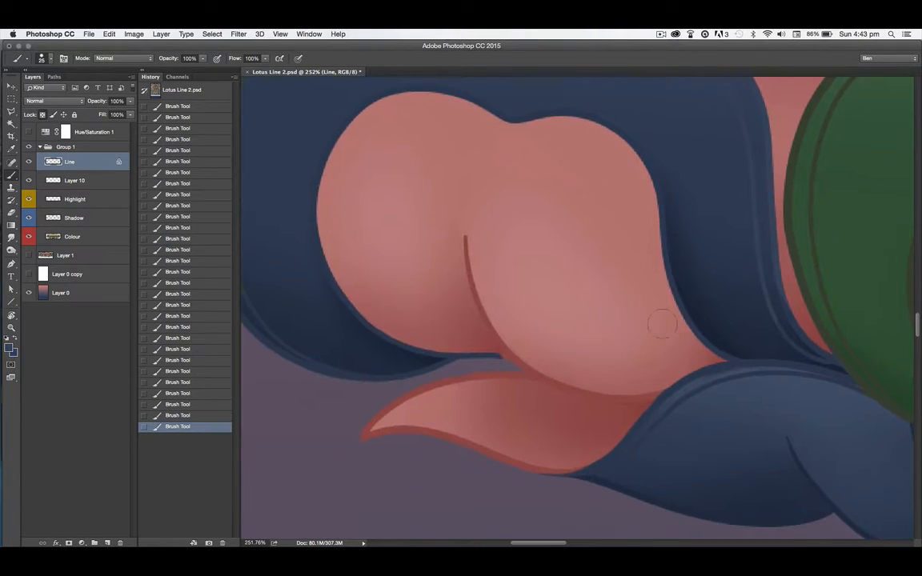
mouse_move(516, 116)
mouse_down()
mouse_move(670, 270)
mouse_move(488, 108)
mouse_move(330, 135)
mouse_move(361, 289)
mouse_move(347, 286)
mouse_move(500, 354)
mouse_up()
scroll(480, 400, left, 6)
scroll(480, 401, up, 1)
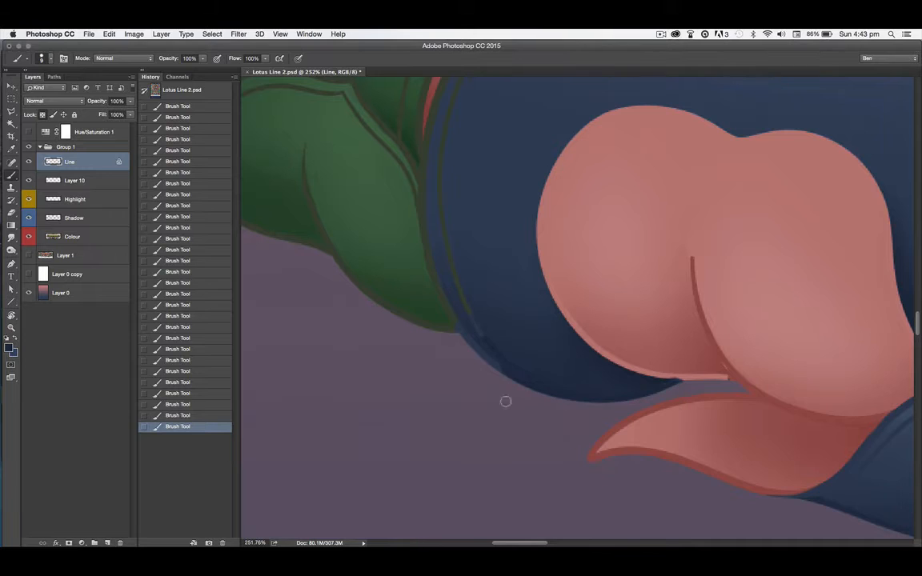
Sample the matching blues and repaint the large blue petal's left outline and inner contour line.
scroll(545, 396, left, 5)
scroll(545, 396, up, 3)
drag(573, 385, 560, 342)
drag(601, 332, 601, 461)
mouse_move(539, 351)
mouse_down()
mouse_move(659, 163)
mouse_move(781, 185)
mouse_up()
alt+click(852, 145)
mouse_move(836, 154)
mouse_down()
mouse_move(760, 162)
mouse_move(573, 237)
mouse_move(559, 399)
mouse_up()
Repaint the outline, rim line and fold line of the lower-left green petal in dark green.
drag(501, 443, 469, 369)
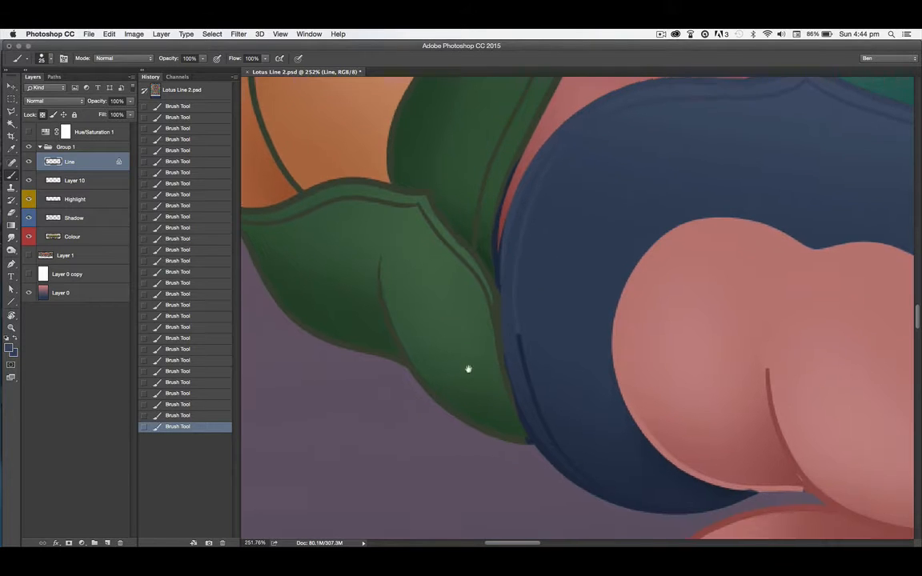
drag(367, 375, 439, 390)
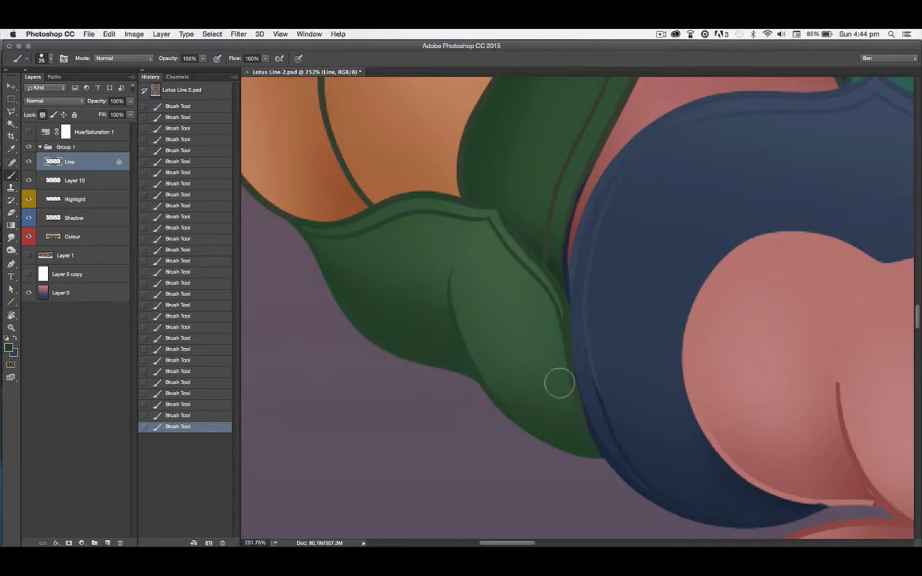
drag(399, 365, 572, 505)
Repaint the outlines of the two leftmost orange petals in dark orange, including the line where they overlap.
mouse_move(337, 173)
mouse_down()
mouse_move(360, 224)
mouse_move(464, 338)
mouse_up()
drag(340, 172, 540, 328)
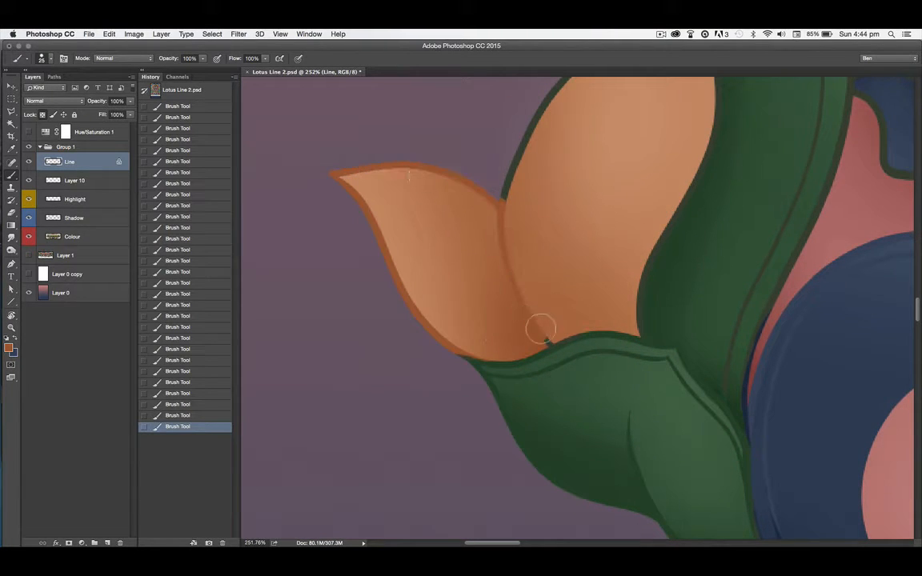
drag(425, 227, 325, 387)
mouse_move(519, 113)
mouse_down()
mouse_move(590, 201)
mouse_move(540, 421)
mouse_move(544, 476)
mouse_up()
mouse_move(552, 137)
mouse_down()
mouse_move(442, 361)
mouse_move(455, 346)
mouse_move(471, 358)
mouse_move(549, 223)
mouse_up()
Lighten the orange petals' outlines with light orange, using a size 70 brush at 40% opacity.
key(super+minus)
key(super+minus)
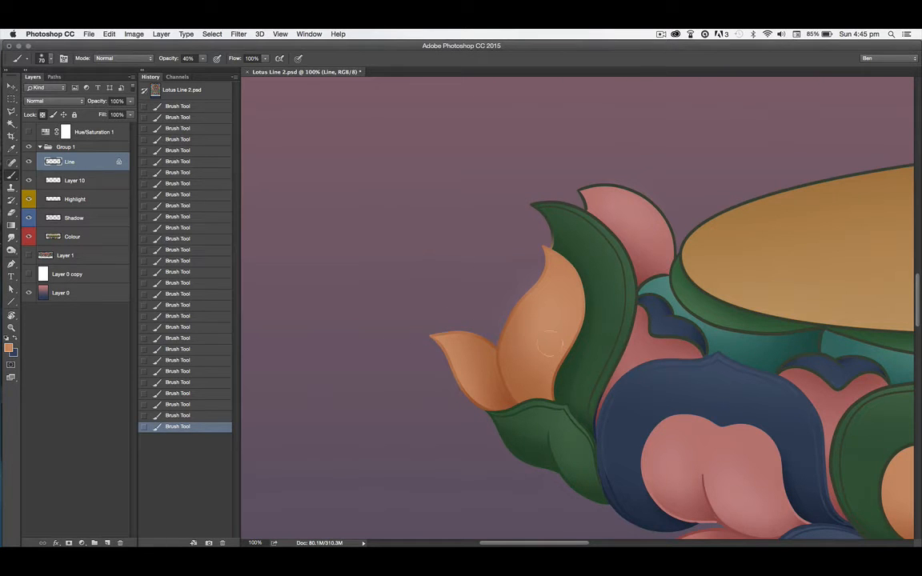
scroll(549, 345, down, 6)
scroll(549, 344, right, 8)
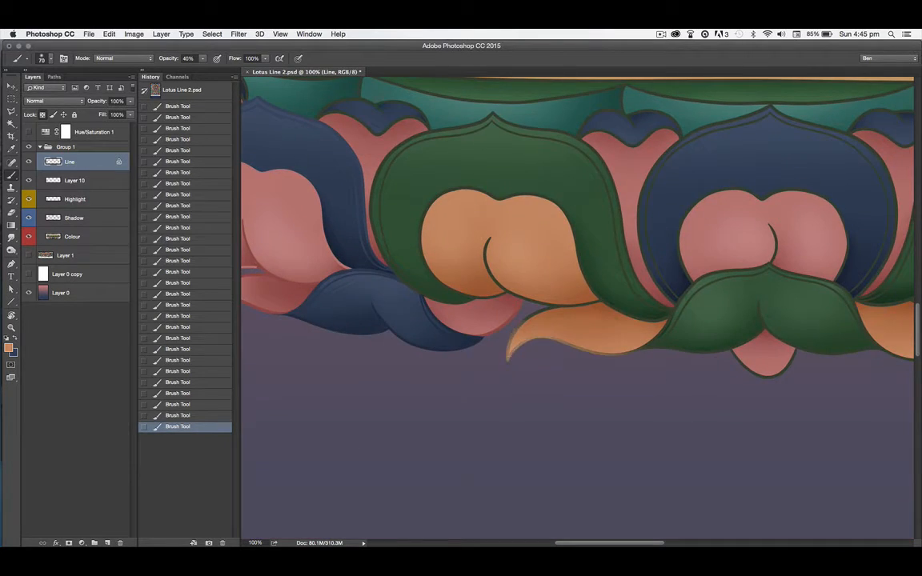
scroll(618, 439, up, 5)
scroll(618, 440, left, 10)
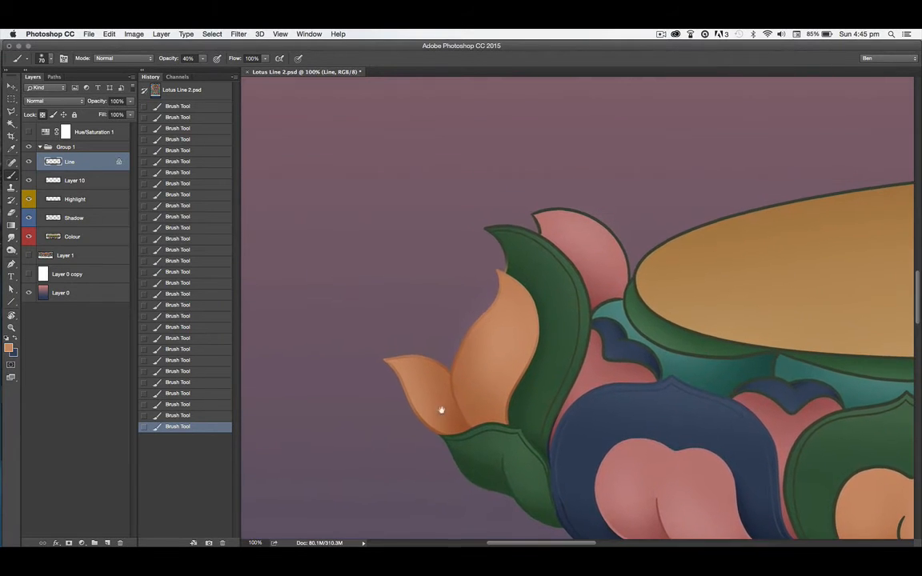
Set the brush to size 20 at 100% opacity and recolour the green lines around the tall green petal's base.
mouse_move(545, 301)
mouse_down()
mouse_move(610, 408)
mouse_move(552, 346)
mouse_move(515, 337)
mouse_up()
key(0)
right_click(515, 324)
click(485, 294)
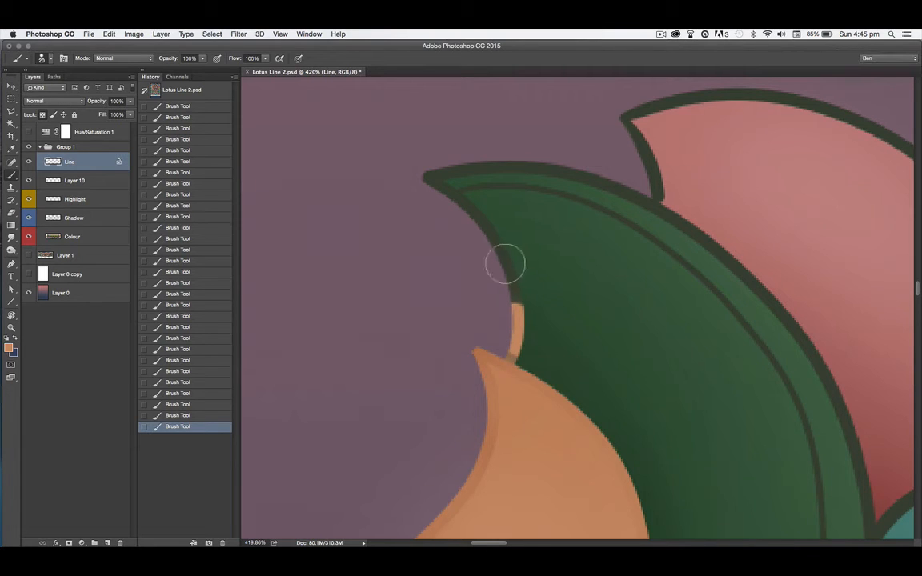
scroll(461, 163, down, 10)
scroll(461, 162, right, 8)
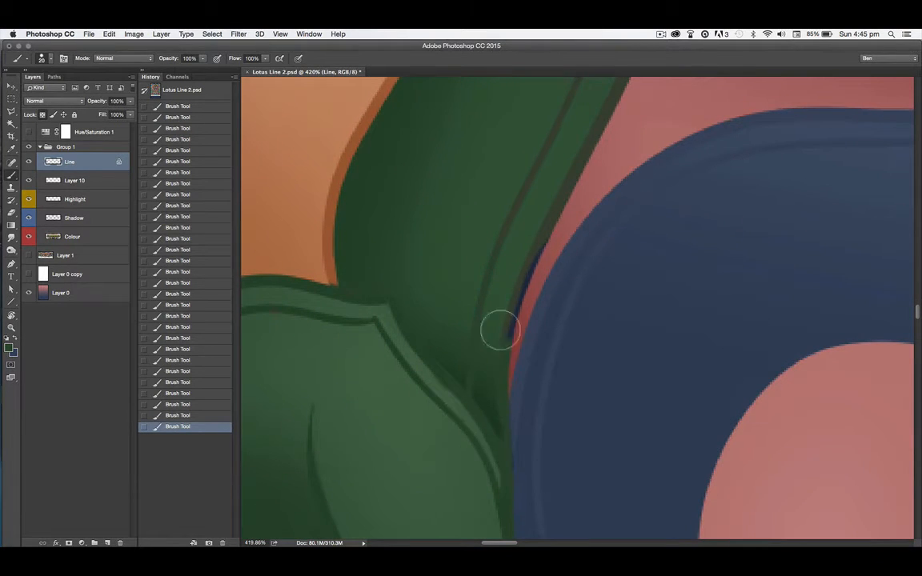
scroll(554, 282, down, 5)
scroll(554, 282, left, 2)
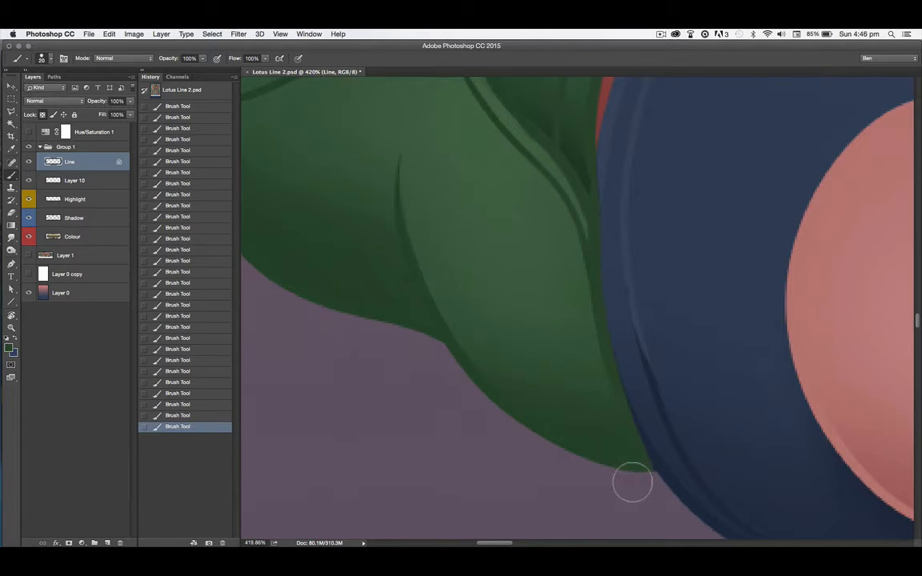
Sample the dark green and recolour the tall green petal's inner contour line just above the overlap.
scroll(558, 353, up, 5)
scroll(558, 353, left, 2)
alt+click(597, 385)
drag(614, 358, 603, 303)
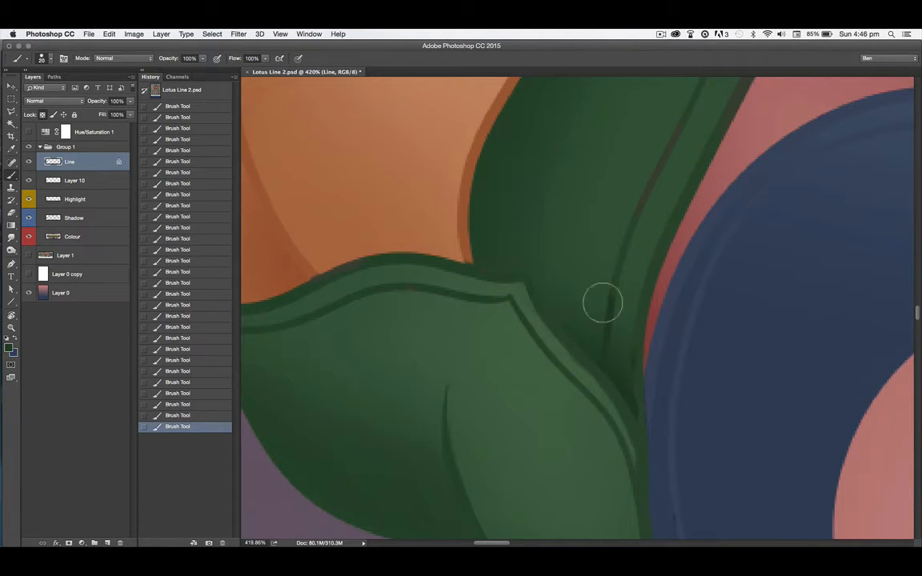
Touch up the blue petal's edge with a size 7 brush and extend dark green up the tall green petal's outer edge.
alt+click(653, 376)
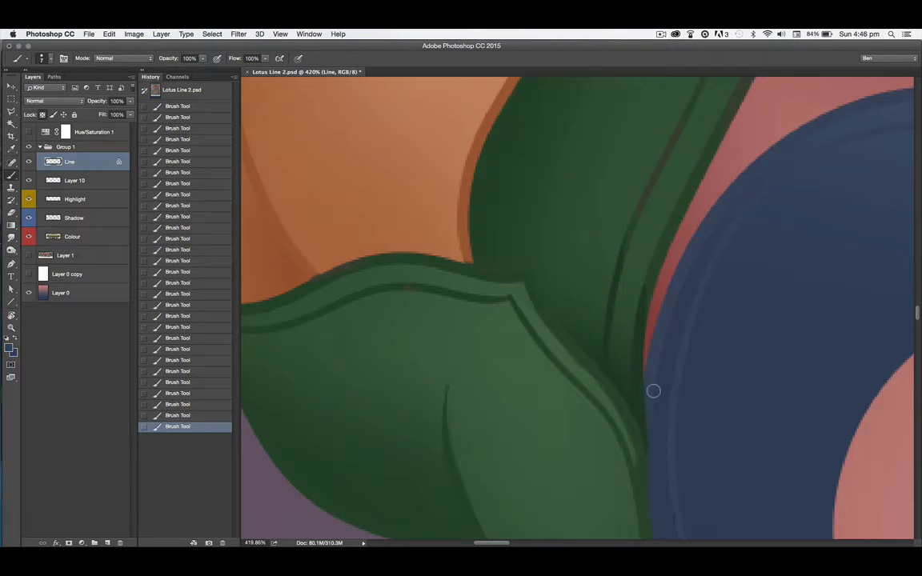
scroll(514, 369, up, 3)
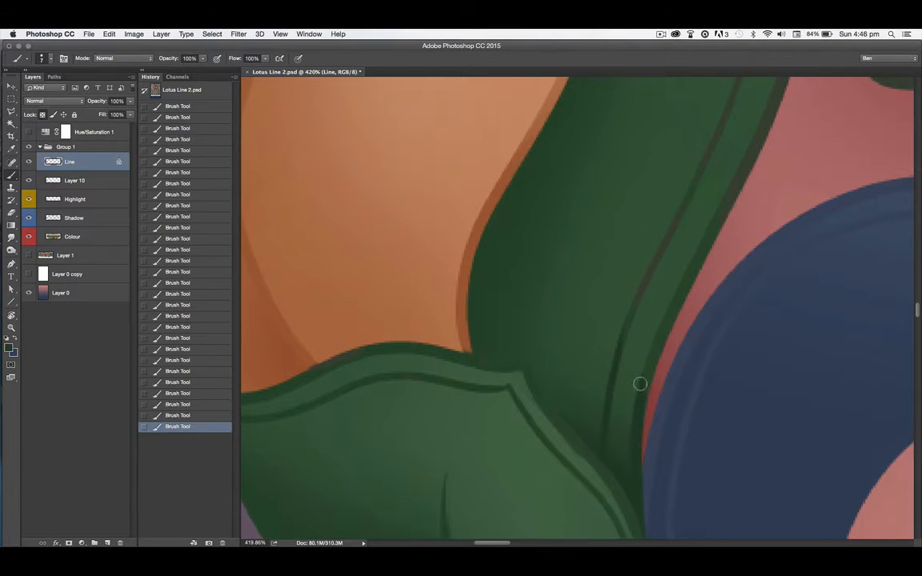
scroll(664, 319, up, 10)
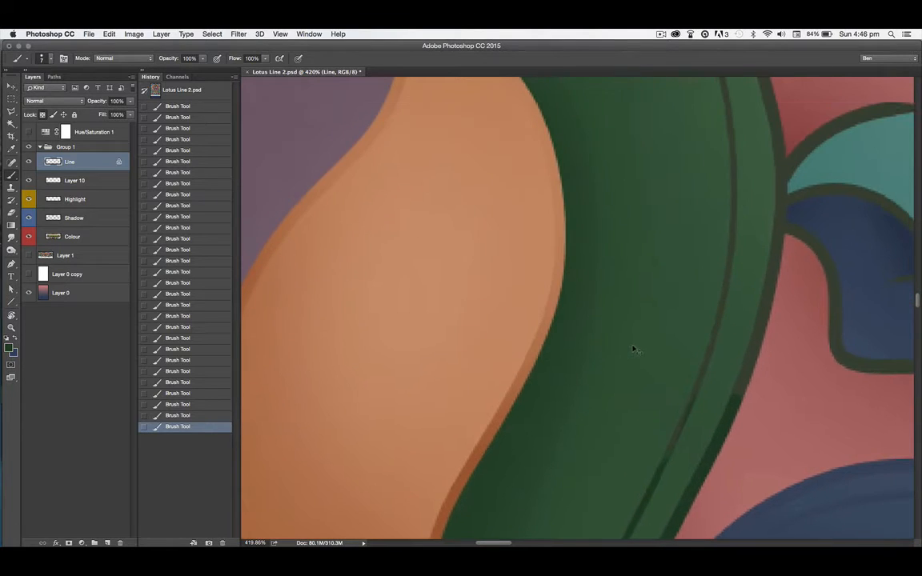
Sample the petal's lighter green and repaint the tall green petal's outline and contour line from the tip with a size 30 brush.
key(super+minus)
key(super+minus)
scroll(613, 181, up, 6)
alt+click(637, 199)
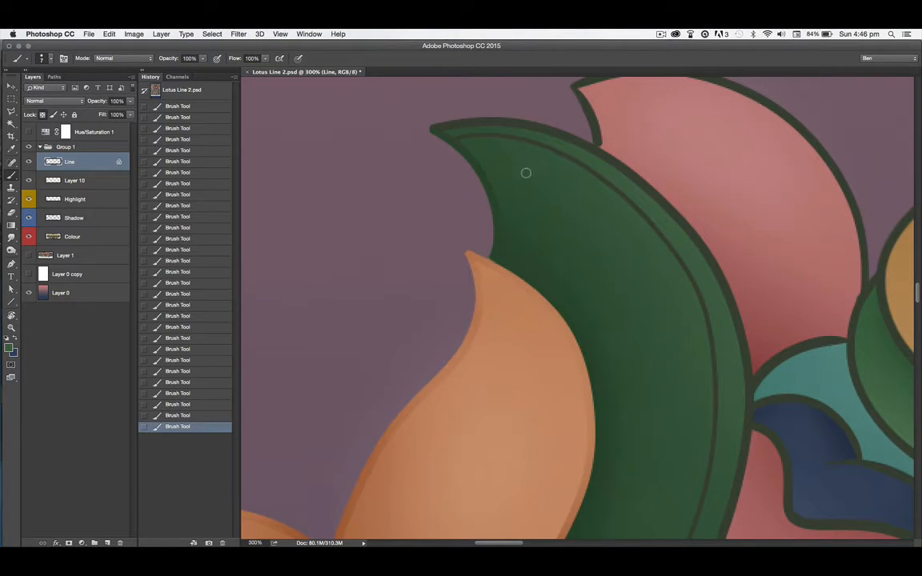
key(3)
key(bracketright)
key(bracketright)
key(bracketright)
mouse_move(439, 129)
mouse_down()
mouse_move(535, 144)
mouse_move(692, 289)
mouse_up()
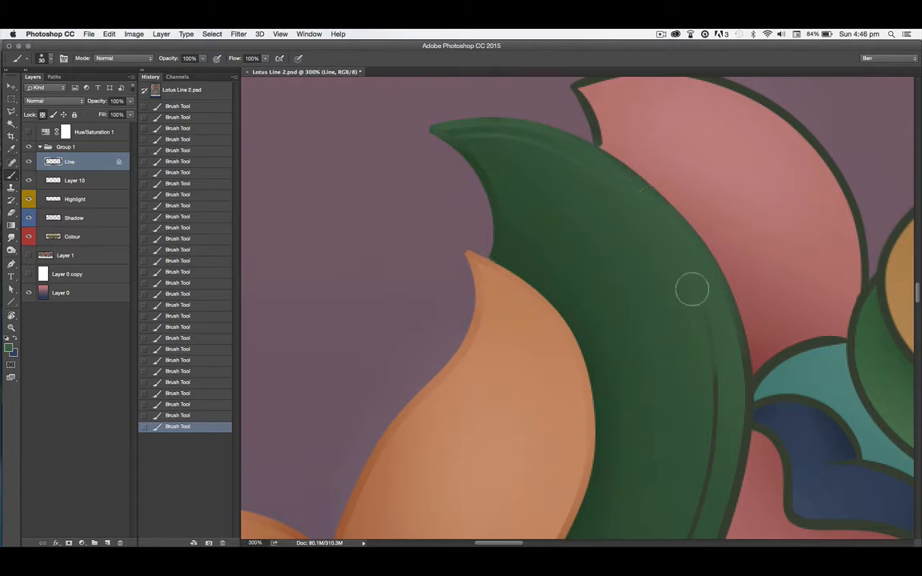
drag(714, 374, 731, 429)
Blend darker green along the tall green petal's contour line and outer edge at 30% brush opacity.
drag(696, 393, 666, 209)
drag(710, 240, 687, 371)
mouse_move(647, 392)
mouse_down()
mouse_move(675, 332)
mouse_move(641, 416)
mouse_up()
drag(624, 292, 621, 329)
key(super+z)
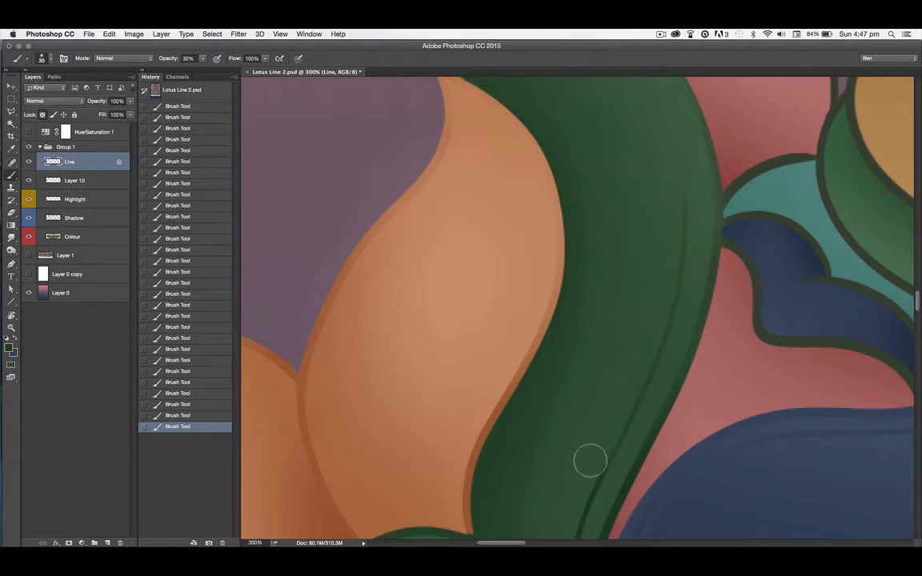
scroll(663, 465, up, 3)
mouse_move(701, 392)
mouse_down()
mouse_move(520, 187)
mouse_move(413, 135)
mouse_up()
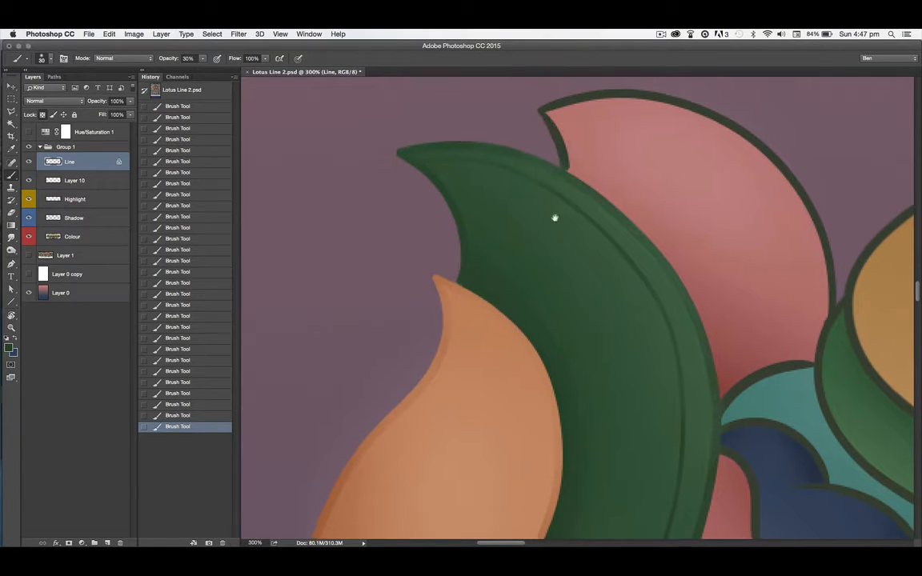
Sample the dark red shading and repaint the upper-left pink petal's outline at 100% opacity.
scroll(554, 214, up, 3)
scroll(554, 214, right, 3)
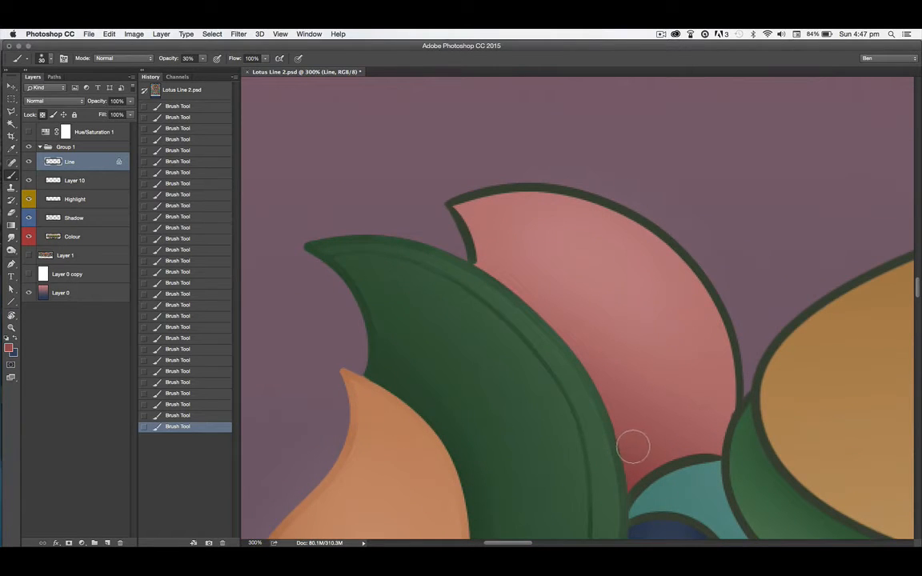
key(0)
drag(450, 202, 678, 248)
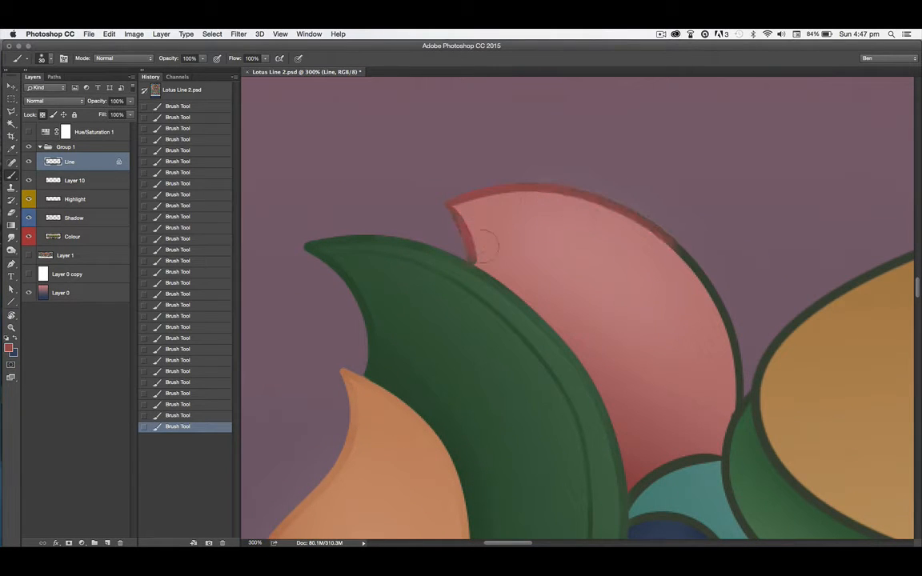
key(super+z)
mouse_move(439, 198)
mouse_down()
mouse_move(558, 197)
mouse_move(725, 354)
mouse_up()
drag(589, 195, 728, 344)
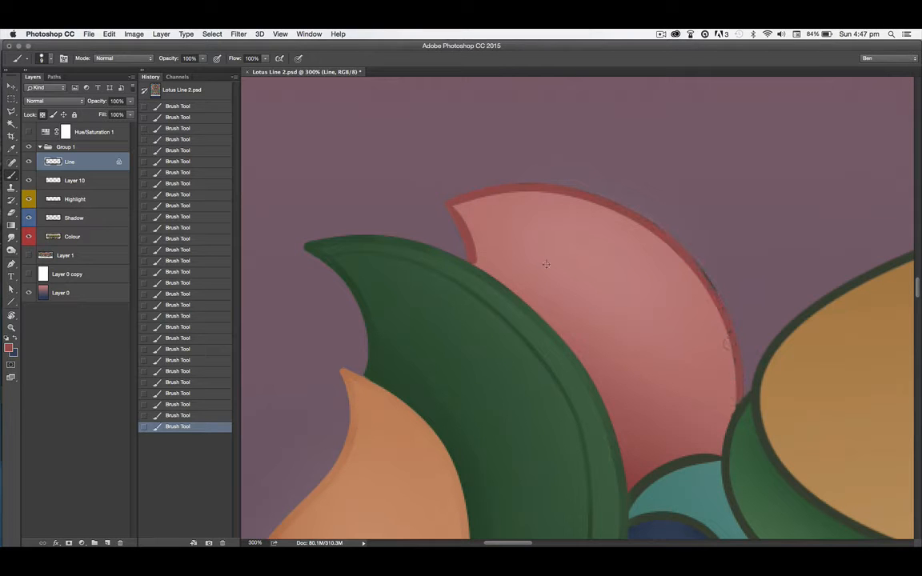
Soften the upper-left pink petal's outline with a size 25 brush at 20% opacity.
key(bracketright)
key(bracketright)
key(2)
mouse_move(421, 169)
mouse_down()
mouse_move(590, 204)
mouse_move(517, 257)
mouse_up()
mouse_move(693, 234)
mouse_down()
mouse_move(612, 193)
mouse_move(551, 196)
mouse_up()
drag(727, 278, 444, 213)
drag(711, 296, 592, 205)
Sample the teal and recolour the teal band's upper edge at 100% opacity with a size 10 brush.
scroll(469, 371, down, 5)
scroll(469, 371, right, 5)
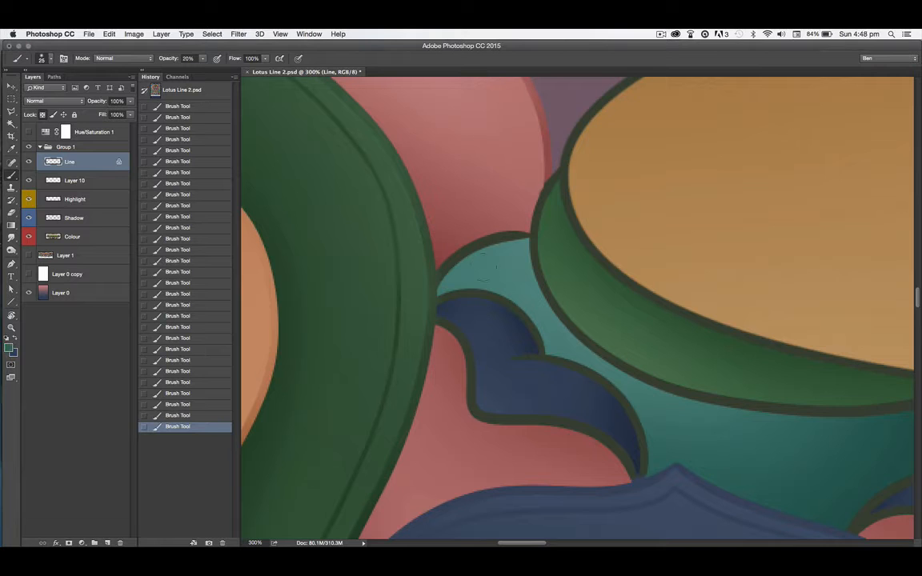
drag(480, 253, 518, 241)
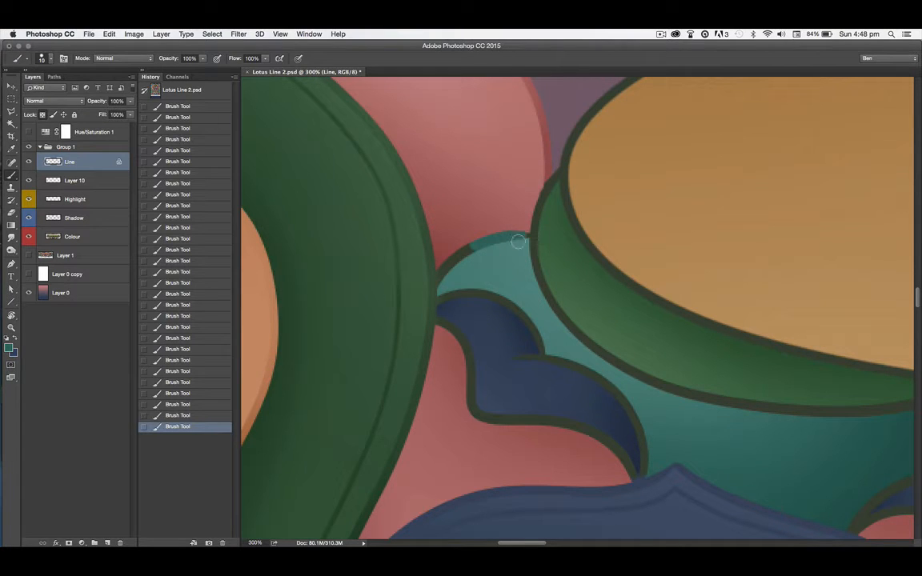
mouse_move(801, 332)
mouse_down()
mouse_move(726, 374)
mouse_move(552, 310)
mouse_up()
mouse_move(658, 280)
mouse_down()
mouse_move(375, 237)
mouse_move(476, 248)
mouse_up()
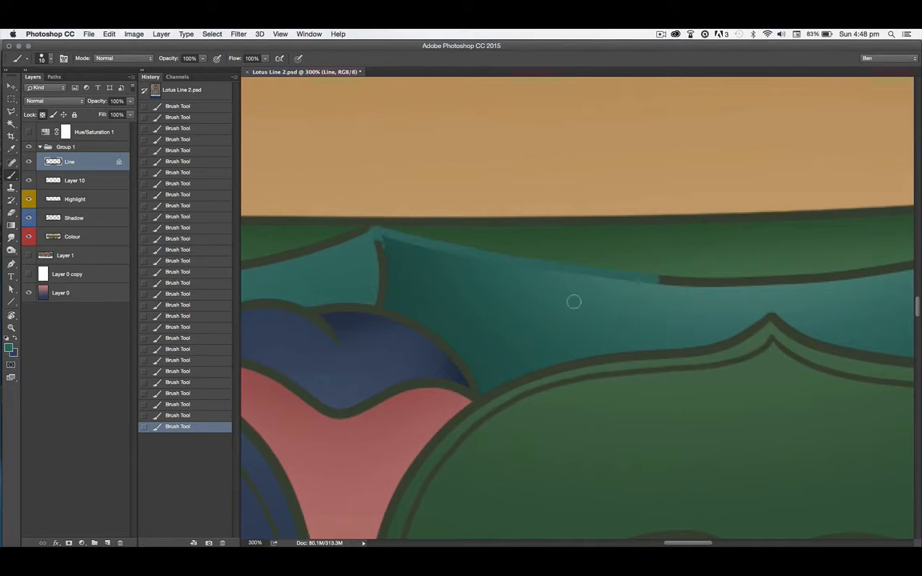
Recolour the teal band's upper edge above the right-hand green petal up to the next peak in teal.
drag(574, 302, 317, 305)
drag(368, 276, 666, 265)
drag(574, 301, 514, 325)
mouse_move(599, 293)
mouse_down()
mouse_move(690, 273)
mouse_move(858, 258)
mouse_up()
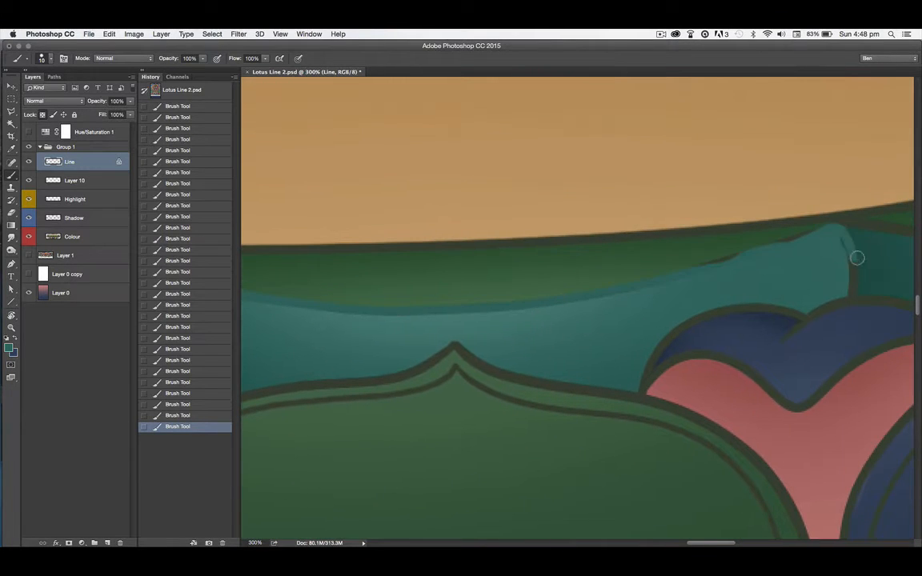
Recolour the right end of the teal band, including the edge of its small outer lobe, in teal.
mouse_move(815, 233)
mouse_down()
mouse_move(428, 305)
mouse_move(494, 285)
mouse_move(654, 278)
mouse_move(763, 323)
mouse_move(536, 445)
mouse_up()
drag(624, 418, 739, 318)
drag(746, 280, 830, 295)
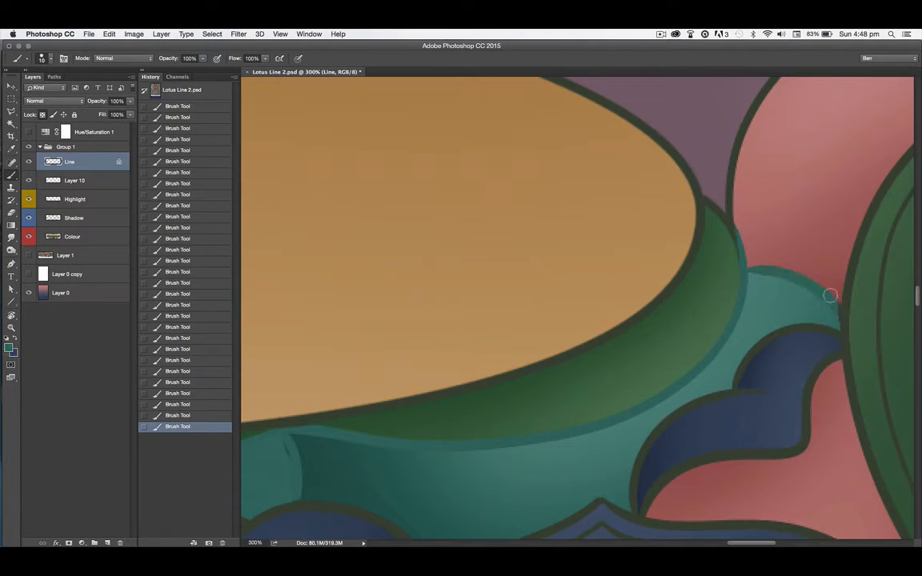
Work back across the middle of the teal band, recolouring its upper edge and the fold lines in teal.
mouse_move(477, 435)
mouse_down()
mouse_move(496, 469)
mouse_move(808, 304)
mouse_up()
drag(547, 397, 897, 312)
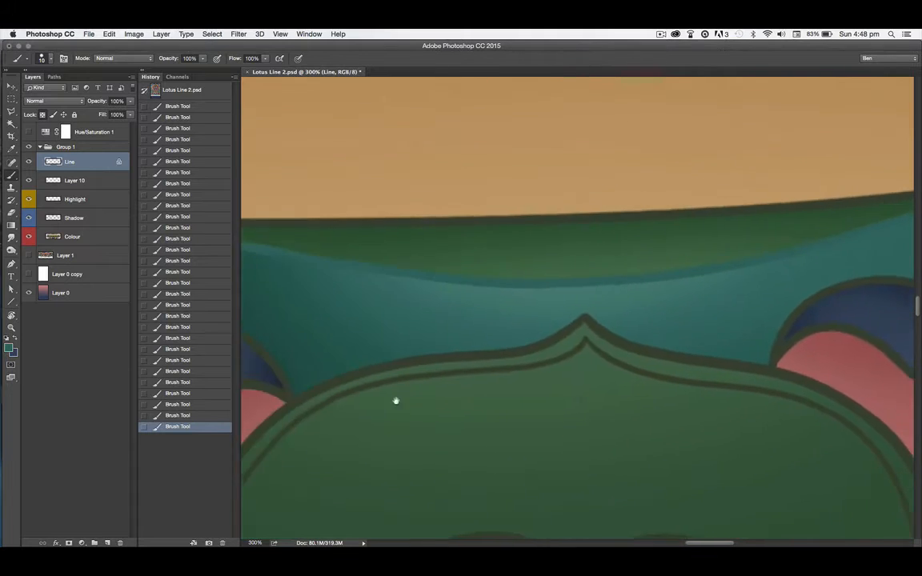
drag(336, 401, 889, 392)
mouse_move(823, 300)
mouse_down()
mouse_move(805, 244)
mouse_move(381, 285)
mouse_move(779, 317)
mouse_up()
mouse_move(340, 267)
mouse_down()
mouse_move(613, 320)
mouse_move(757, 317)
mouse_up()
drag(441, 352, 826, 407)
mouse_move(723, 400)
mouse_down()
mouse_move(727, 322)
mouse_move(510, 363)
mouse_up()
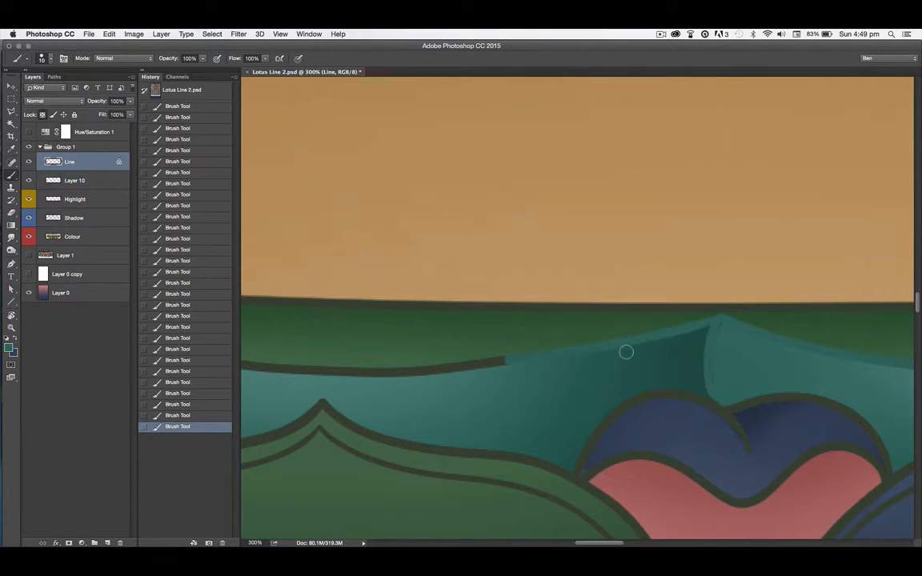
Finish recolouring the teal band's remaining upper edge and folds through to its left end below the green rim.
drag(627, 352, 896, 334)
drag(304, 306, 768, 345)
drag(609, 352, 875, 388)
mouse_move(459, 363)
mouse_down()
mouse_move(476, 315)
mouse_move(555, 335)
mouse_move(442, 311)
mouse_up()
drag(391, 354, 718, 385)
drag(348, 145, 347, 173)
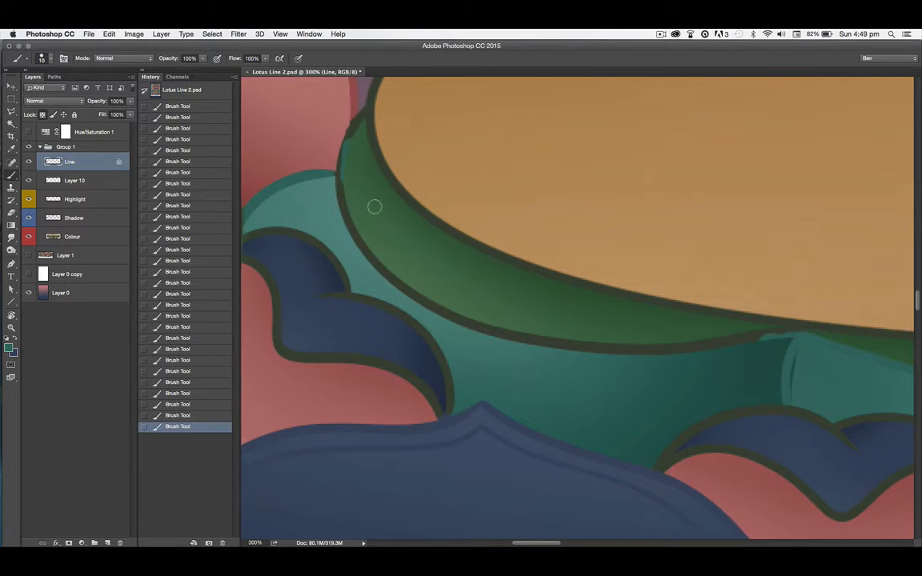
mouse_move(360, 138)
mouse_down()
mouse_move(346, 210)
mouse_move(475, 311)
mouse_move(660, 354)
mouse_move(672, 347)
mouse_up()
Recolour and soften the outline of the upright pink petal at the lotus's far left in sampled pink, using 20% opacity.
key(super+minus)
key(super+minus)
key(super+minus)
key(super+minus)
drag(667, 398, 424, 374)
drag(298, 434, 447, 425)
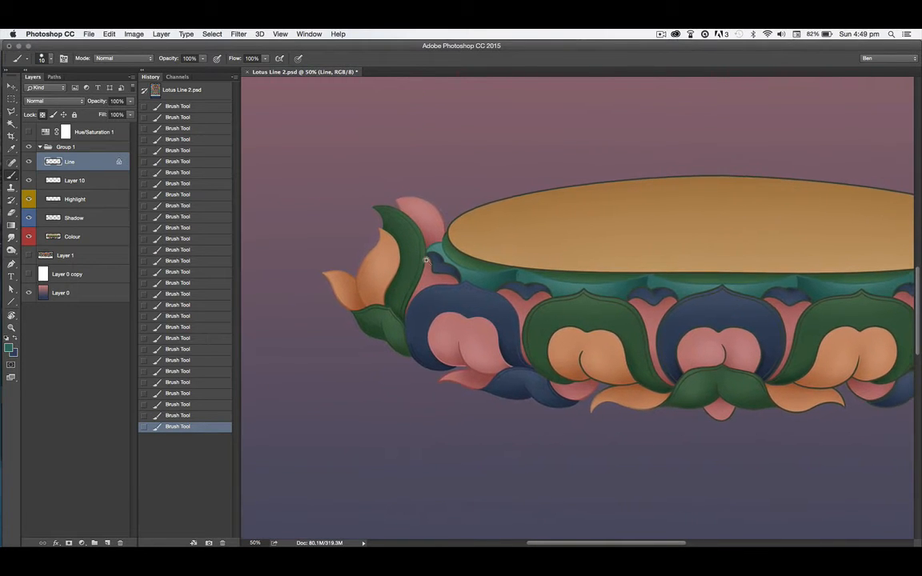
scroll(437, 244, up, 5)
drag(516, 292, 590, 455)
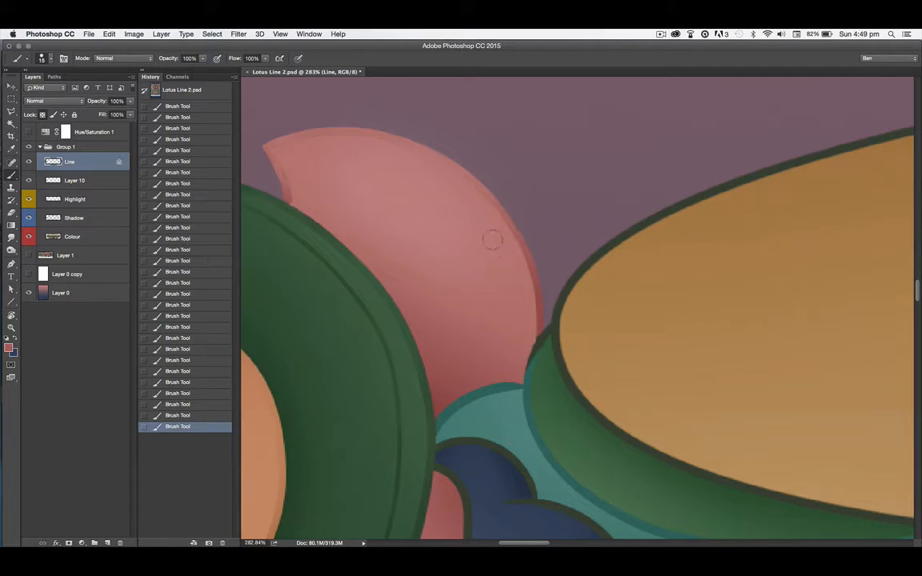
key(2)
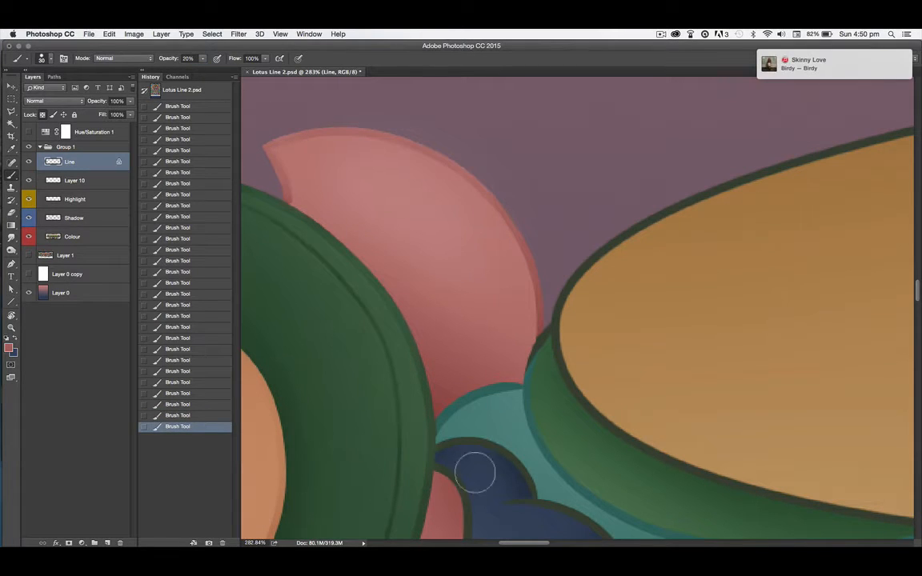
Recolour the outline of the small navy petal at the teal band's left end in dark navy at 100% opacity.
drag(473, 529, 422, 422)
drag(749, 276, 487, 207)
mouse_move(246, 487)
mouse_down()
mouse_move(540, 411)
mouse_move(565, 453)
mouse_up()
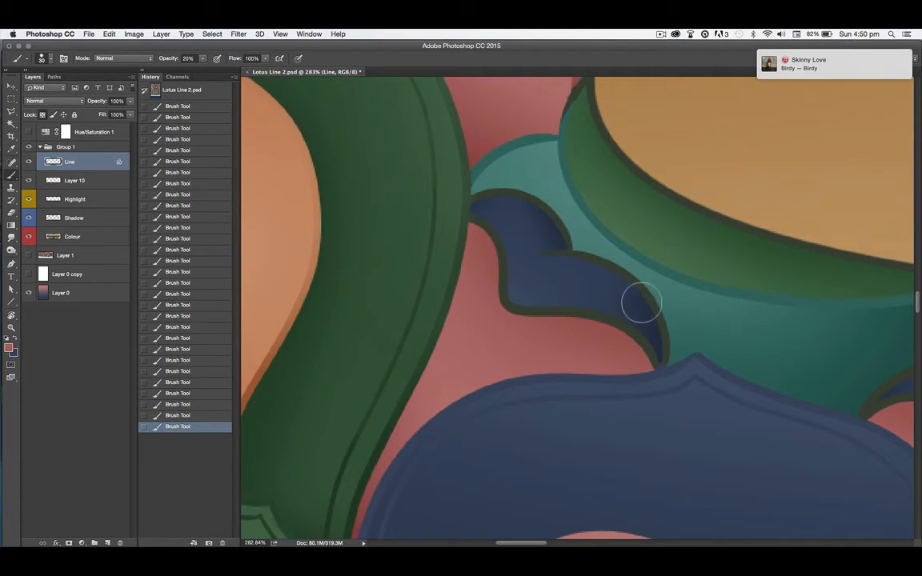
key(0)
key(bracketleft)
key(bracketleft)
drag(559, 255, 547, 212)
mouse_move(657, 345)
mouse_down()
mouse_move(638, 298)
mouse_move(486, 202)
mouse_move(566, 248)
mouse_up()
drag(476, 221, 656, 358)
Recolour the outlines of the small navy petals between the left blue petal and the central blue petal in dark navy.
drag(802, 382, 380, 294)
mouse_move(438, 326)
mouse_down()
mouse_move(454, 329)
mouse_move(502, 292)
mouse_move(644, 286)
mouse_move(667, 275)
mouse_up()
key(bracketright)
mouse_move(489, 314)
mouse_down()
mouse_move(702, 329)
mouse_move(744, 342)
mouse_up()
mouse_move(795, 396)
mouse_down()
mouse_move(348, 353)
mouse_move(500, 344)
mouse_move(453, 311)
mouse_move(483, 389)
mouse_move(627, 355)
mouse_up()
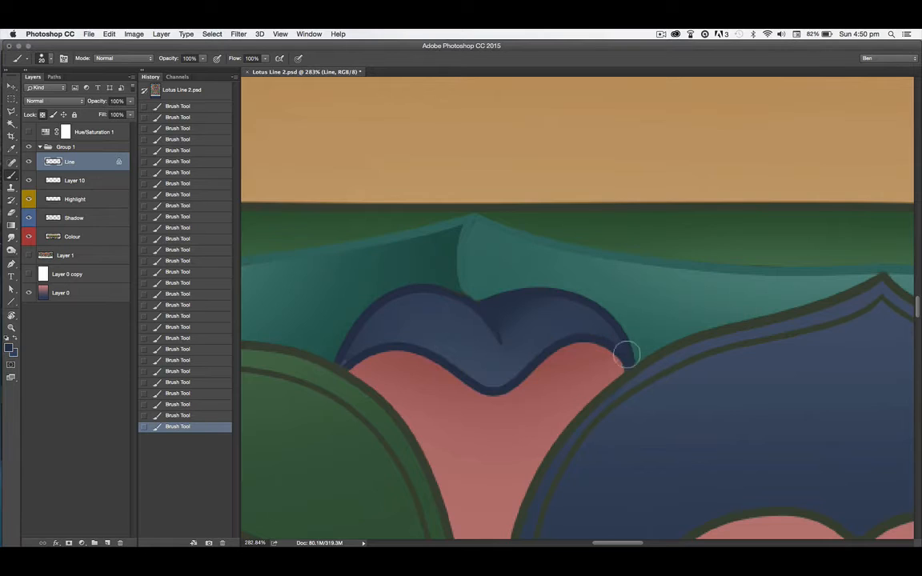
Recolour the outlines and folds of the remaining small navy petals along the band's right half in dark navy.
drag(599, 399, 320, 425)
drag(661, 430, 716, 307)
mouse_move(422, 276)
mouse_down()
mouse_move(488, 222)
mouse_move(632, 238)
mouse_move(603, 296)
mouse_move(465, 276)
mouse_up()
drag(776, 363, 304, 401)
mouse_move(298, 357)
mouse_down()
mouse_move(433, 293)
mouse_move(607, 311)
mouse_move(439, 358)
mouse_move(312, 352)
mouse_up()
mouse_move(623, 390)
mouse_down()
mouse_move(535, 422)
mouse_move(229, 477)
mouse_up()
mouse_move(426, 353)
mouse_down()
mouse_move(558, 205)
mouse_move(601, 231)
mouse_move(442, 350)
mouse_up()
Recolour the upper outline and inner rim line of the central blue petal in a lighter navy.
drag(320, 384, 720, 344)
mouse_move(272, 381)
mouse_down()
mouse_move(491, 359)
mouse_move(800, 348)
mouse_up()
drag(272, 368, 801, 336)
drag(272, 352, 753, 352)
drag(301, 168, 476, 221)
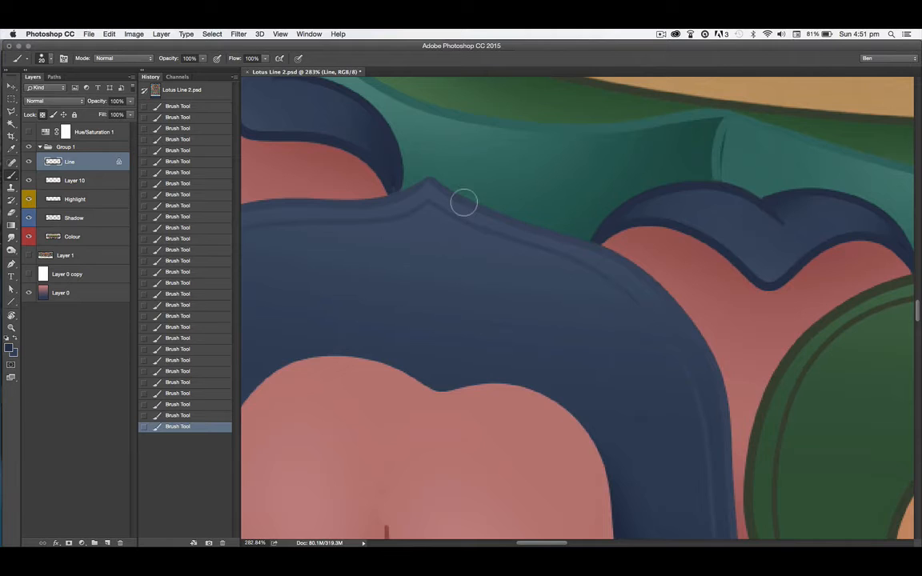
mouse_move(844, 415)
mouse_down()
mouse_move(739, 401)
mouse_move(325, 230)
mouse_move(423, 279)
mouse_up()
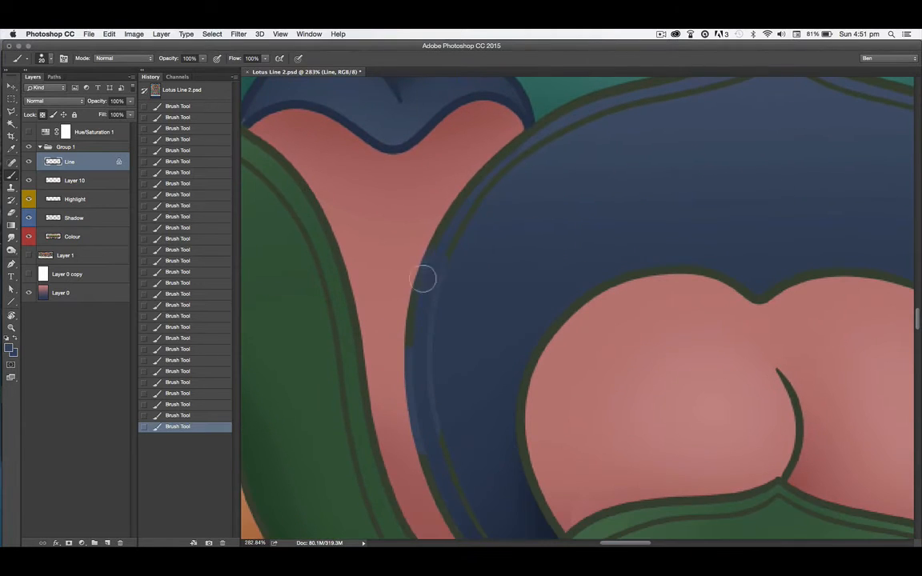
drag(529, 165, 402, 334)
drag(678, 323, 381, 300)
drag(551, 259, 393, 191)
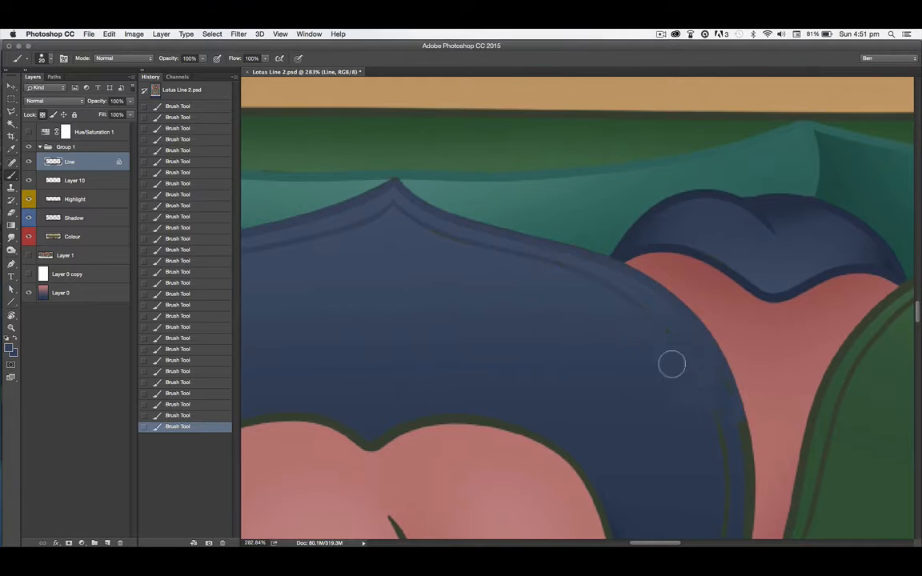
Recolour the lower side outlines and rim lines of the central blue petal in a sampled darker navy.
drag(671, 365, 603, 137)
drag(530, 386, 623, 338)
alt+click(588, 406)
drag(599, 414, 674, 313)
mouse_move(613, 436)
mouse_down()
mouse_move(703, 275)
mouse_move(721, 132)
mouse_up()
drag(396, 338, 744, 396)
mouse_move(448, 497)
mouse_down()
mouse_move(675, 378)
mouse_move(572, 128)
mouse_up()
key(space)
mouse_move(841, 274)
mouse_down()
mouse_move(646, 362)
mouse_move(389, 252)
mouse_move(627, 363)
mouse_move(846, 411)
mouse_up()
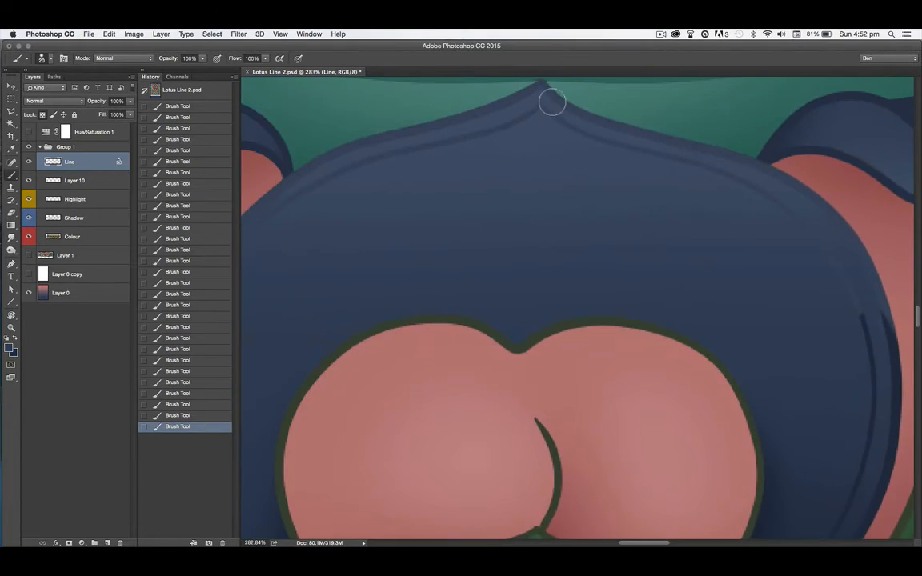
Recolour the right-hand blue petal's peak and right-side rim lines, using lighter navy above and darker navy below.
drag(719, 238, 595, 204)
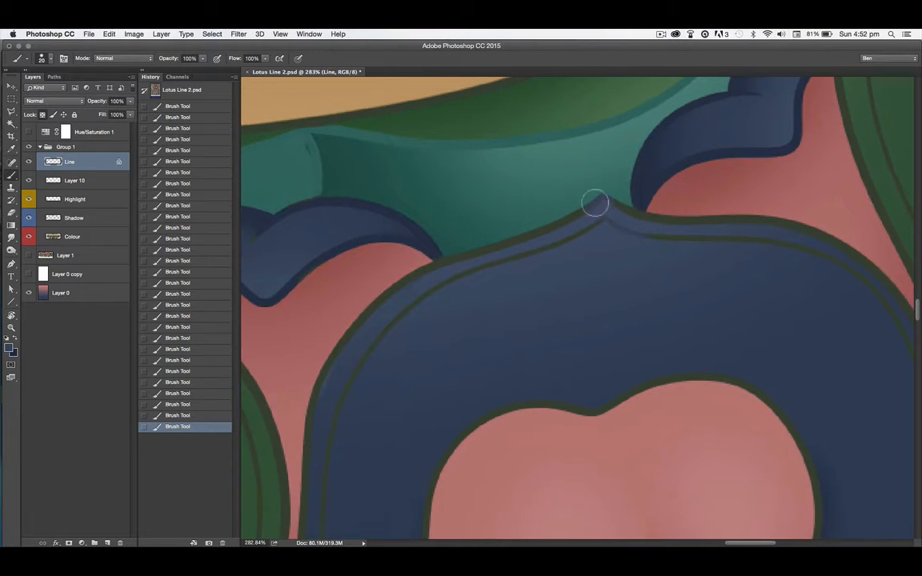
key(space)
drag(695, 290, 436, 168)
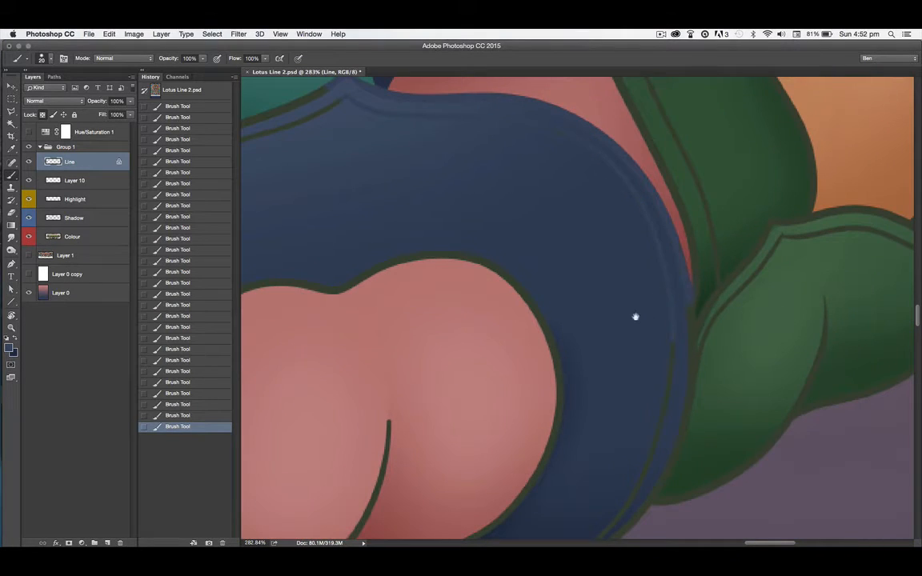
drag(635, 317, 685, 163)
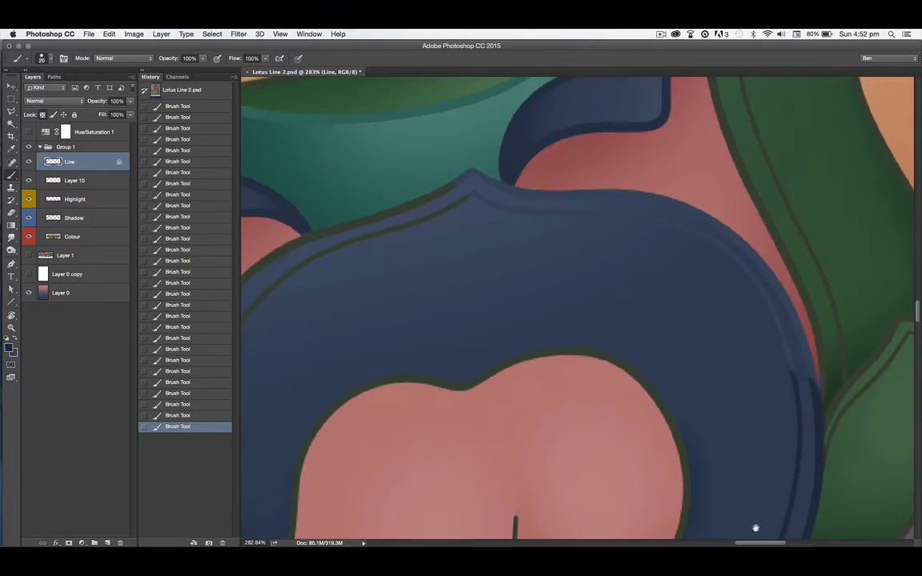
drag(676, 276, 755, 528)
Recolour the outline and rim line from the right-hand blue petal's peak down its left shoulder in lighter navy.
drag(797, 344, 775, 305)
drag(667, 365, 889, 280)
drag(603, 278, 728, 374)
key(x)
drag(608, 469, 601, 398)
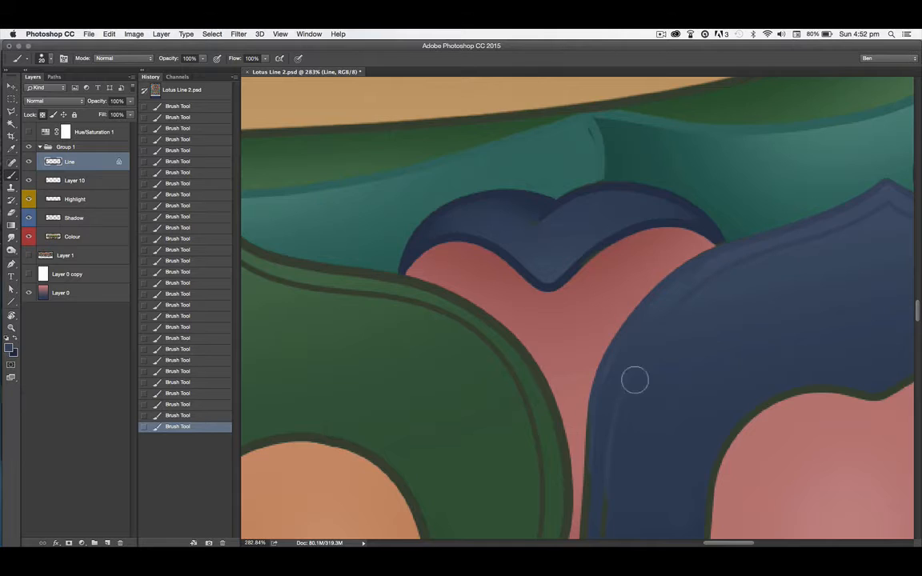
drag(635, 380, 680, 170)
Recolour the right-hand blue petal's lower left lines and the left half of the folded navy petal beneath it in darker navy.
key(x)
mouse_move(593, 498)
mouse_down()
mouse_move(677, 358)
mouse_move(677, 326)
mouse_up()
drag(667, 393, 674, 265)
drag(553, 339, 671, 36)
mouse_move(439, 355)
mouse_down()
mouse_move(774, 227)
mouse_move(499, 345)
mouse_move(636, 227)
mouse_up()
drag(571, 294, 386, 302)
drag(697, 358, 426, 391)
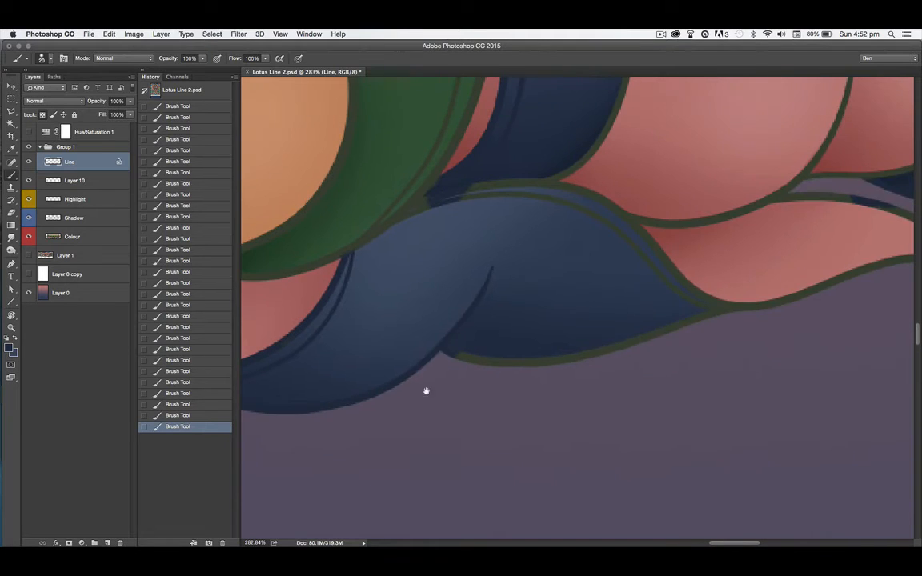
Finish the outline of the folded navy petal and the right-hand blue petal's lower right edge in darker navy.
drag(453, 355, 783, 303)
drag(658, 387, 603, 463)
drag(366, 293, 507, 274)
mouse_move(418, 264)
mouse_down()
mouse_move(487, 270)
mouse_move(658, 383)
mouse_up()
drag(659, 389, 464, 395)
drag(530, 387, 723, 348)
mouse_move(610, 367)
mouse_down()
mouse_move(537, 432)
mouse_move(449, 472)
mouse_up()
drag(849, 272, 574, 425)
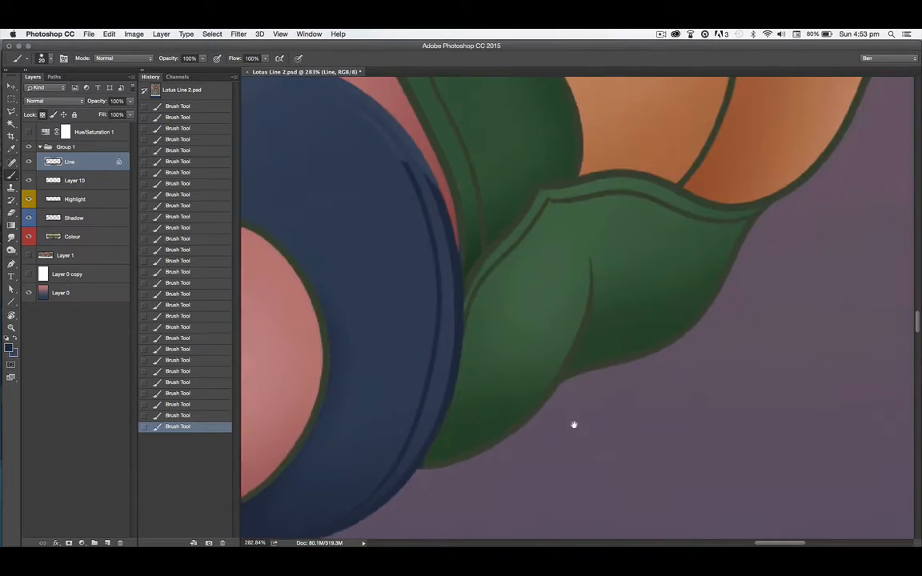
Blend the dark and light navy lines on both sides of the right-hand blue petal with a size 40 brush at 30% opacity.
drag(377, 481, 808, 316)
drag(406, 451, 825, 392)
drag(377, 424, 785, 385)
drag(415, 409, 809, 376)
drag(419, 366, 743, 417)
drag(560, 399, 733, 505)
key(super+minus)
key(super+minus)
key(super+minus)
scroll(593, 446, right, 10)
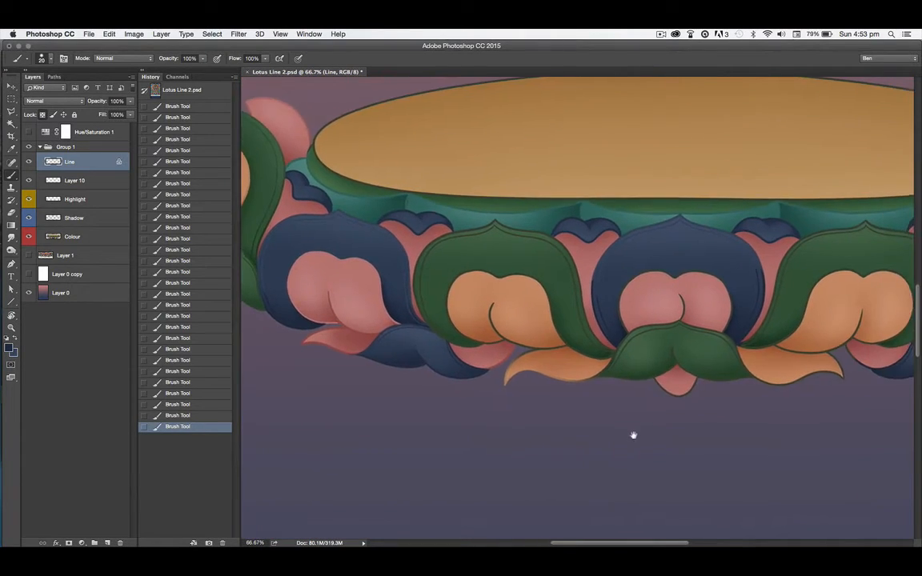
drag(741, 335, 718, 435)
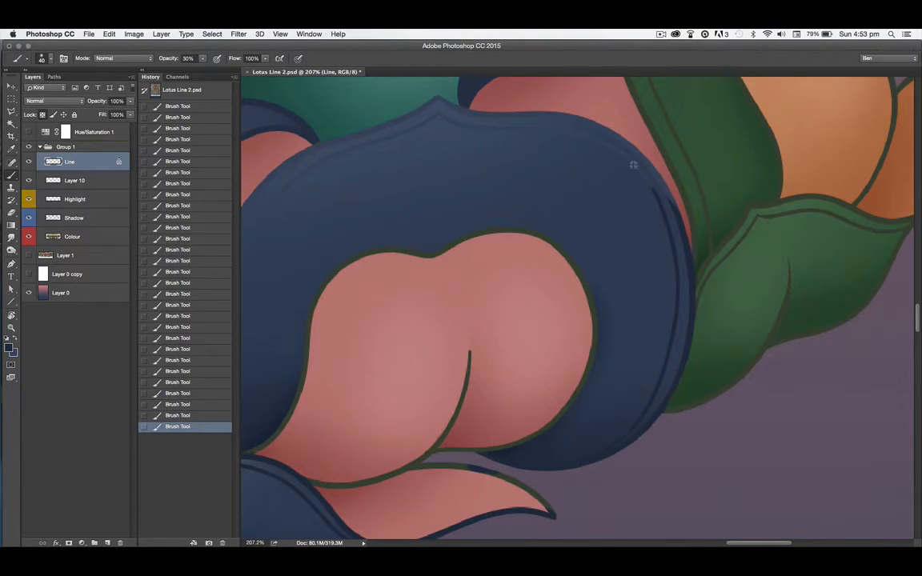
drag(680, 298, 663, 371)
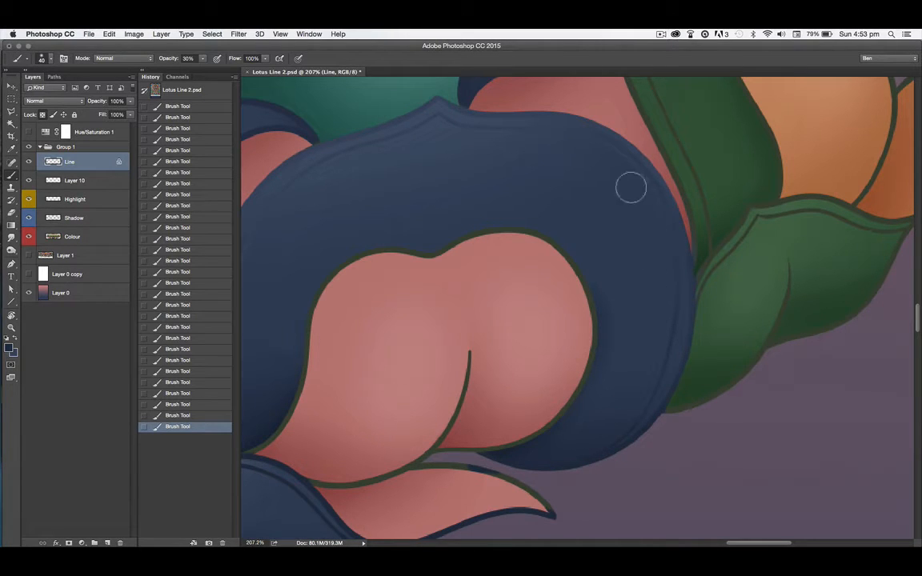
scroll(547, 396, left, 7)
scroll(547, 396, down, 2)
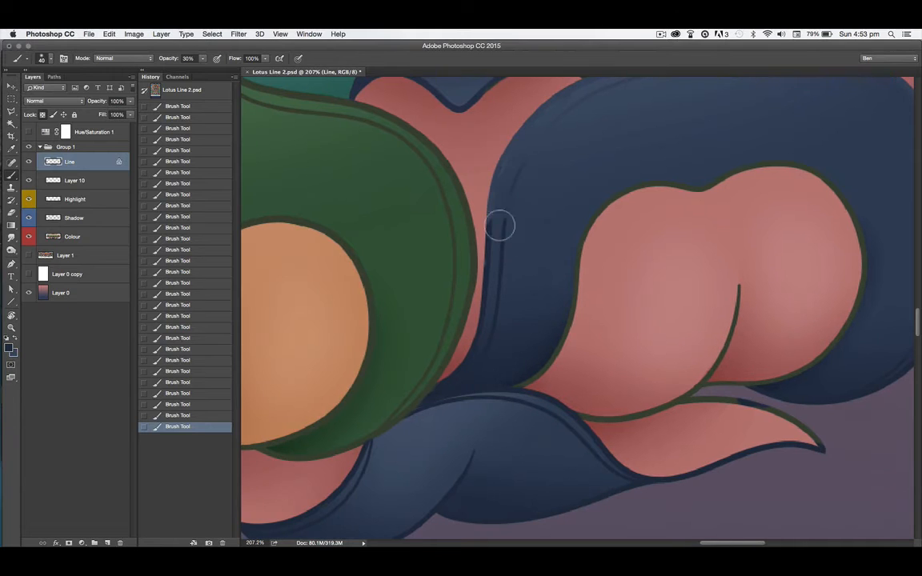
Blend the dark and light navy lines on both sides of the central blue petal at 30% opacity.
drag(362, 450, 559, 470)
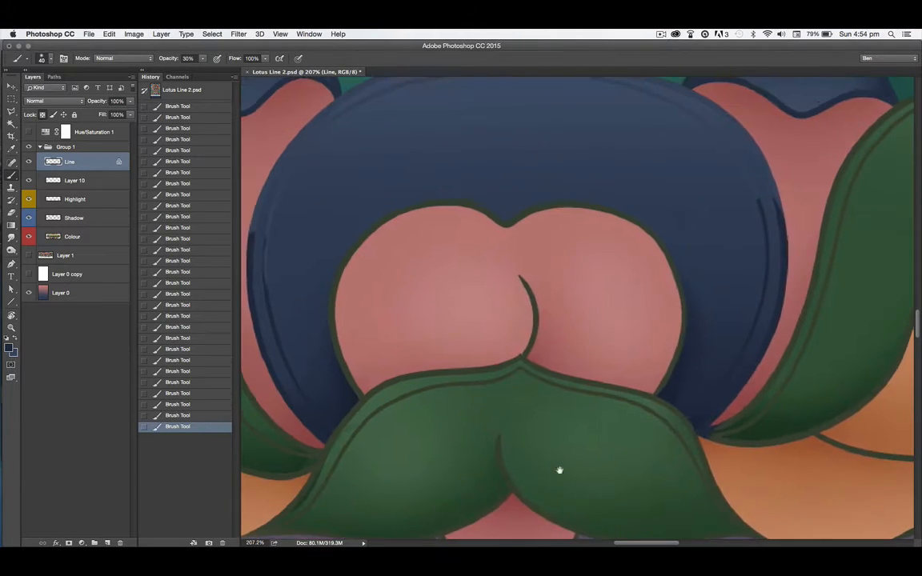
scroll(385, 280, left, 6)
scroll(384, 280, up, 2)
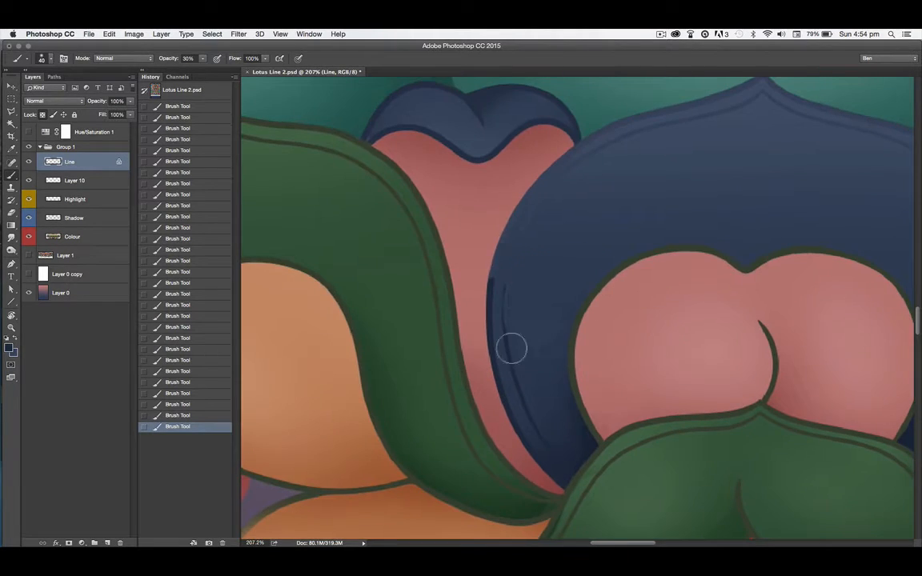
Repaint the left blue petal's right-side outline and rim line in dark navy with a size 10 brush at 100% opacity.
drag(360, 384, 712, 272)
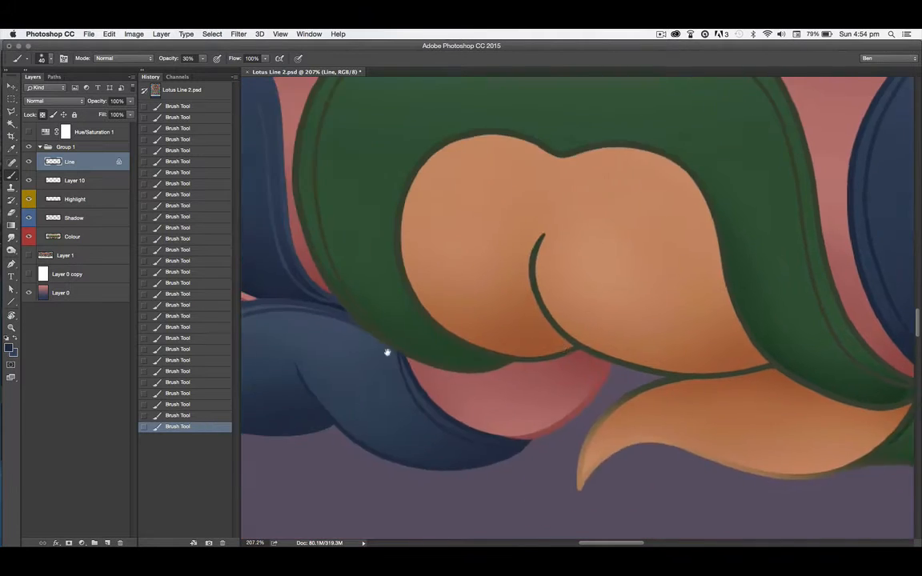
drag(299, 346, 635, 466)
drag(270, 326, 528, 393)
drag(424, 262, 430, 313)
drag(586, 411, 388, 340)
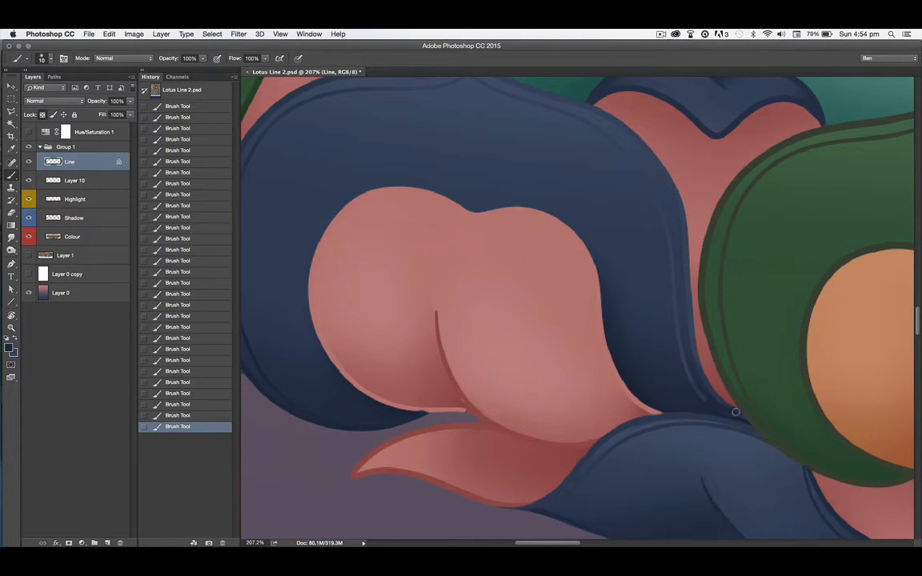
mouse_move(740, 419)
mouse_down()
mouse_move(683, 336)
mouse_move(665, 195)
mouse_move(631, 157)
mouse_up()
Blend the navy lines of the left blue petal and the folded petal beneath it with a size 45 brush at 30% opacity.
key(])
key(])
key(])
key(])
key(])
key(3)
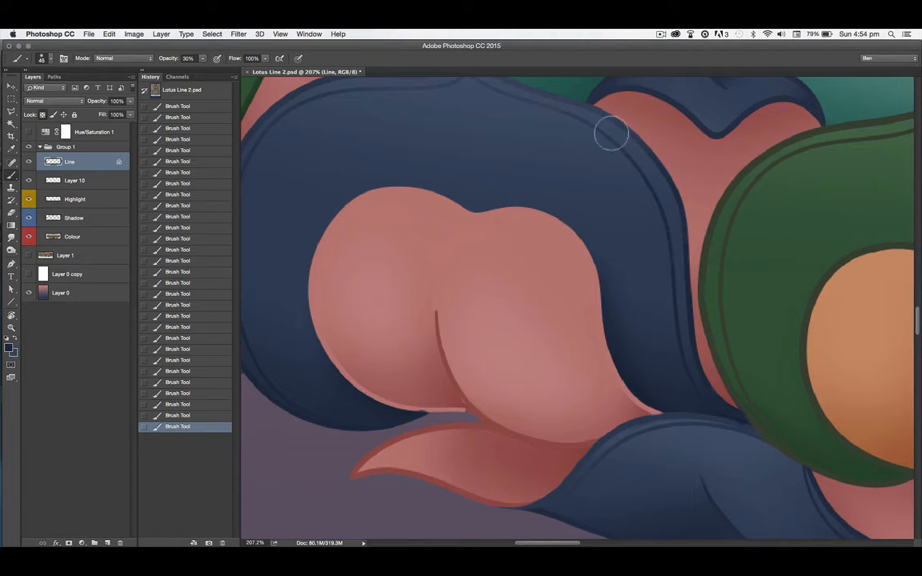
drag(543, 360, 502, 314)
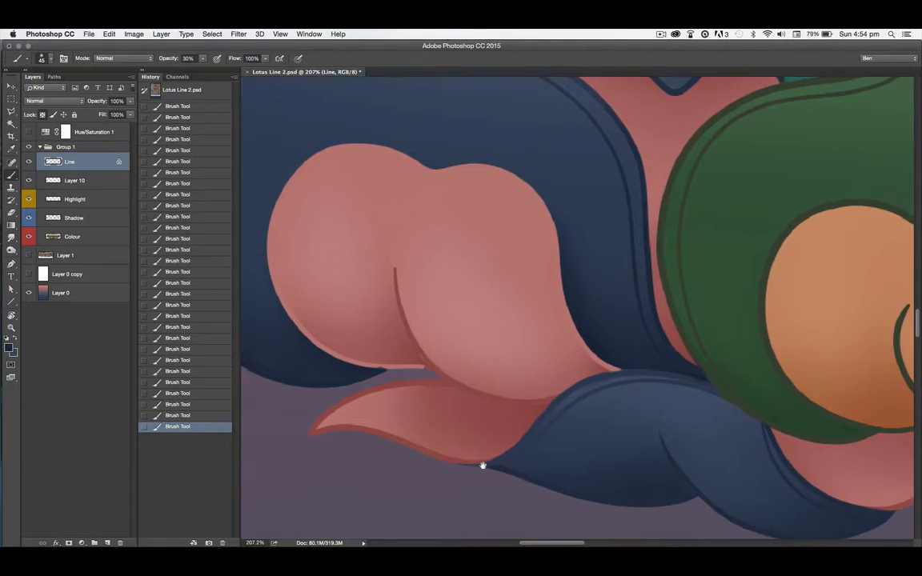
drag(624, 536, 525, 438)
drag(711, 463, 360, 448)
drag(833, 377, 784, 392)
Recolour the lower side outlines and crease of the left blue petal's pink centre in dark red with a size 15 brush.
drag(320, 372, 533, 333)
key(bracketleft)
key(bracketleft)
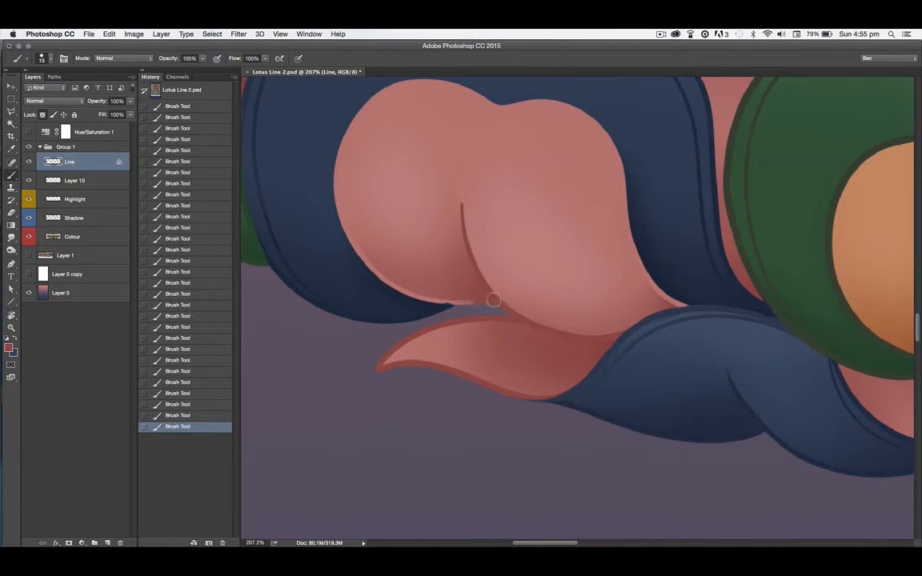
drag(337, 168, 454, 277)
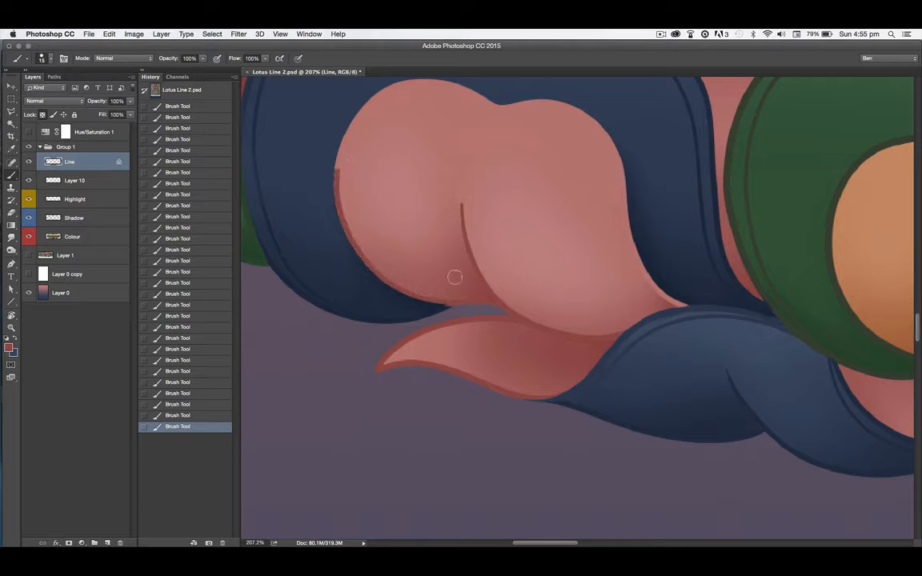
drag(681, 300, 617, 203)
Recolour the outline and crease of the central blue petal's pink centre in dark red.
drag(628, 427, 431, 426)
mouse_move(851, 393)
mouse_down()
mouse_move(456, 360)
mouse_move(584, 467)
mouse_up()
drag(494, 367, 622, 193)
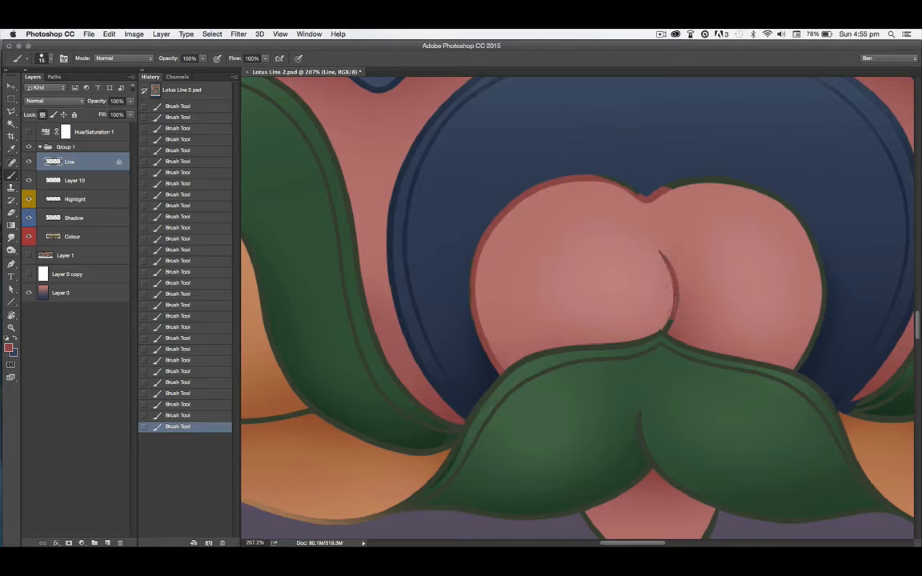
mouse_move(799, 368)
mouse_down()
mouse_move(805, 231)
mouse_move(606, 181)
mouse_up()
Recolour the upper and lower edges of the pink petal tip beneath the right-hand blue petal in dark red.
mouse_move(645, 366)
mouse_down()
mouse_move(496, 362)
mouse_move(336, 328)
mouse_up()
drag(865, 401, 486, 275)
mouse_move(892, 195)
mouse_down()
mouse_move(643, 378)
mouse_move(887, 445)
mouse_up()
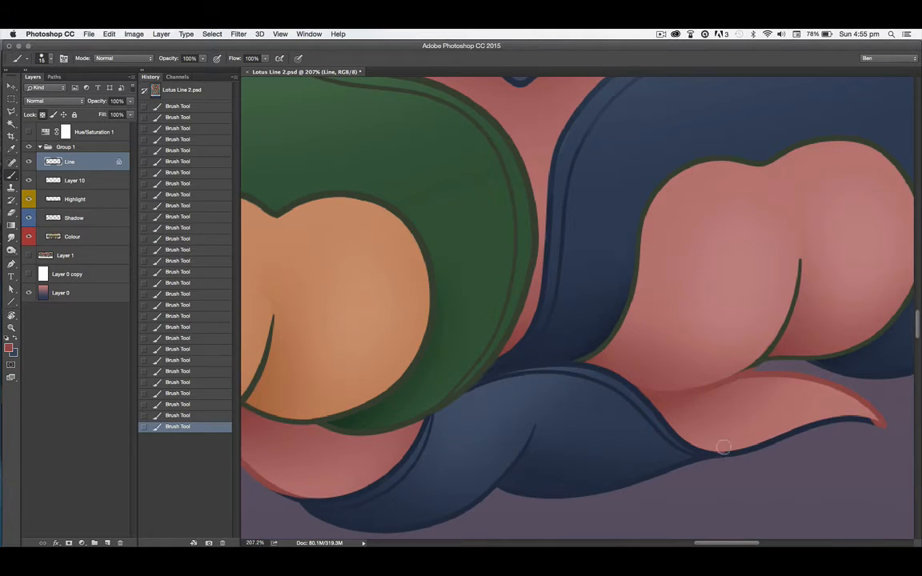
drag(724, 450, 888, 428)
Recolour the crease and full outline of the right-hand blue petal's pink centre in dark red.
drag(744, 371, 801, 263)
drag(727, 339, 747, 400)
mouse_move(615, 415)
mouse_down()
mouse_move(593, 411)
mouse_move(677, 251)
mouse_up()
drag(774, 227, 682, 229)
scroll(682, 229, right, 5)
scroll(681, 229, down, 1)
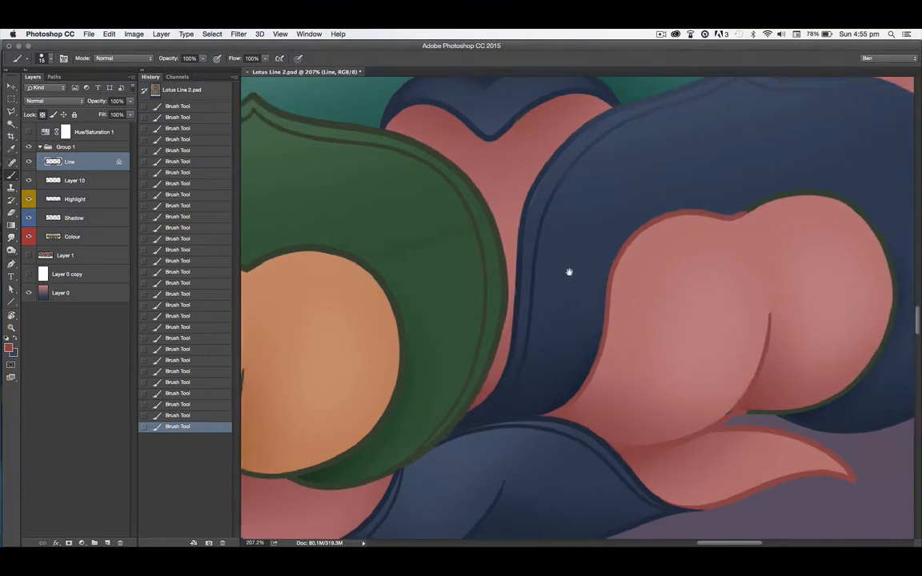
drag(862, 461, 541, 447)
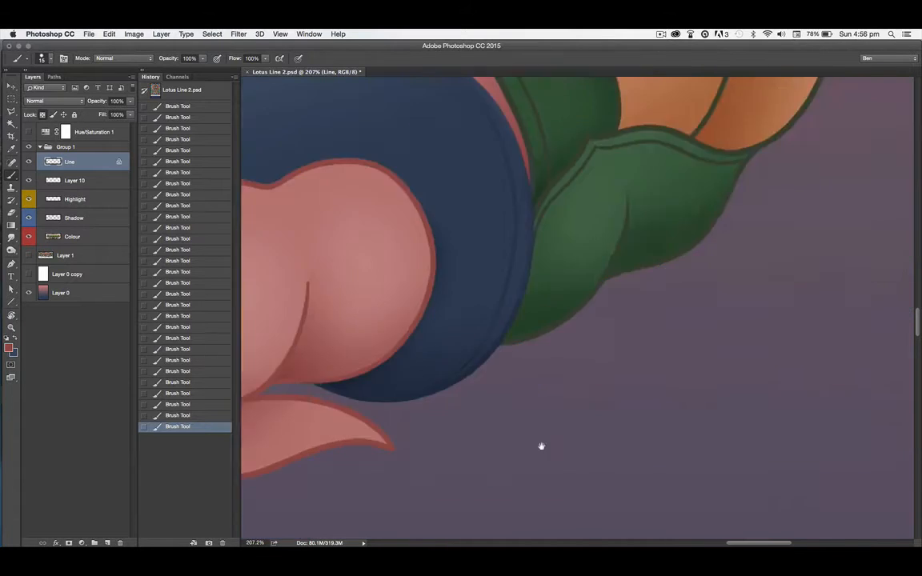
Blend sampled light pink into the left pink centre's outline and the pink tip below with a size 50 brush at 33% opacity.
drag(733, 141, 807, 403)
drag(269, 473, 479, 422)
drag(493, 520, 621, 404)
drag(320, 392, 540, 386)
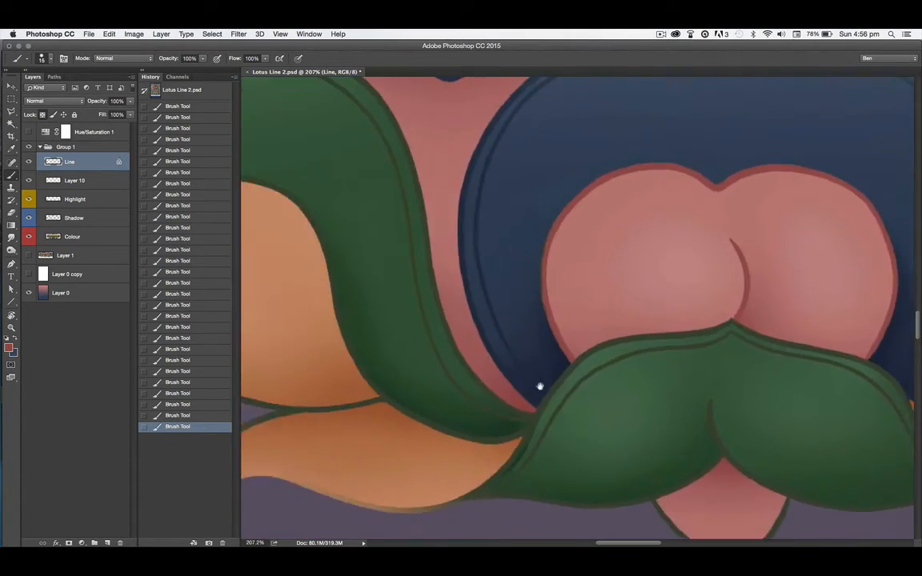
drag(272, 353, 425, 371)
alt+click(525, 217)
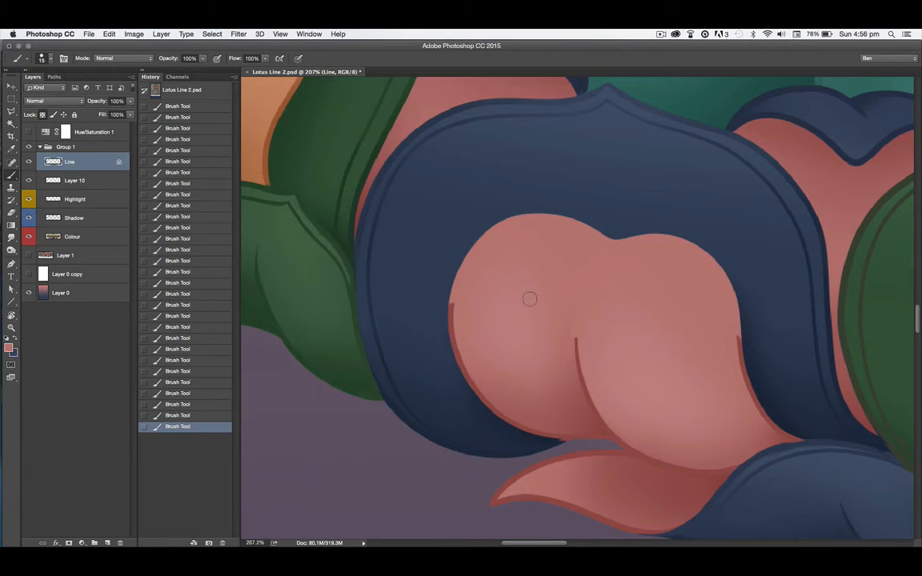
drag(453, 300, 480, 356)
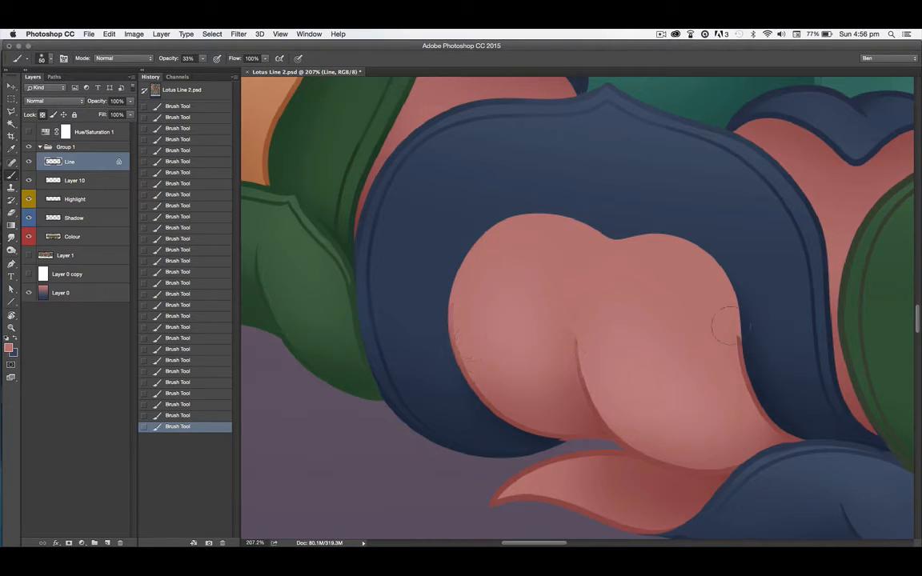
drag(471, 449, 391, 286)
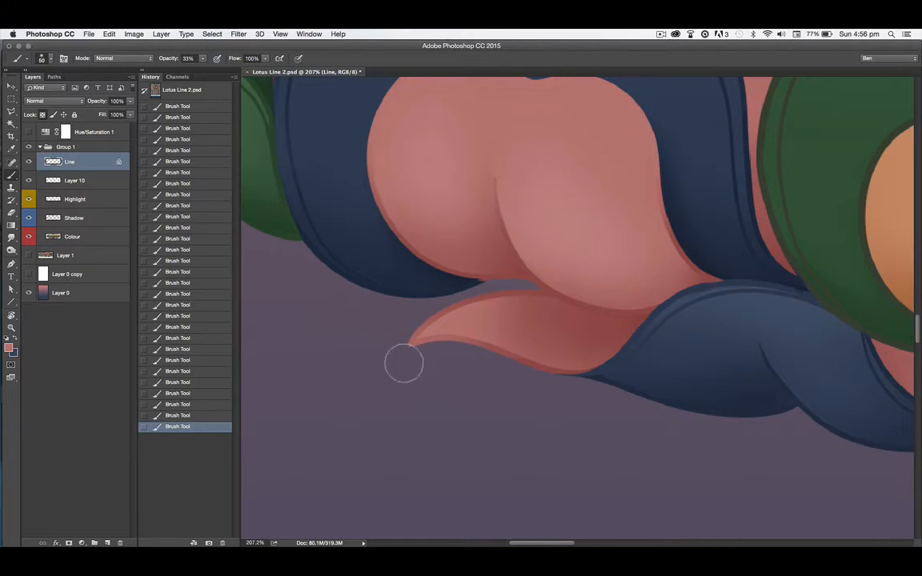
Look over the blended outlines of the pink centres and tips on the left, central and right blue petals.
mouse_move(846, 424)
mouse_down()
mouse_move(442, 422)
mouse_move(227, 522)
mouse_up()
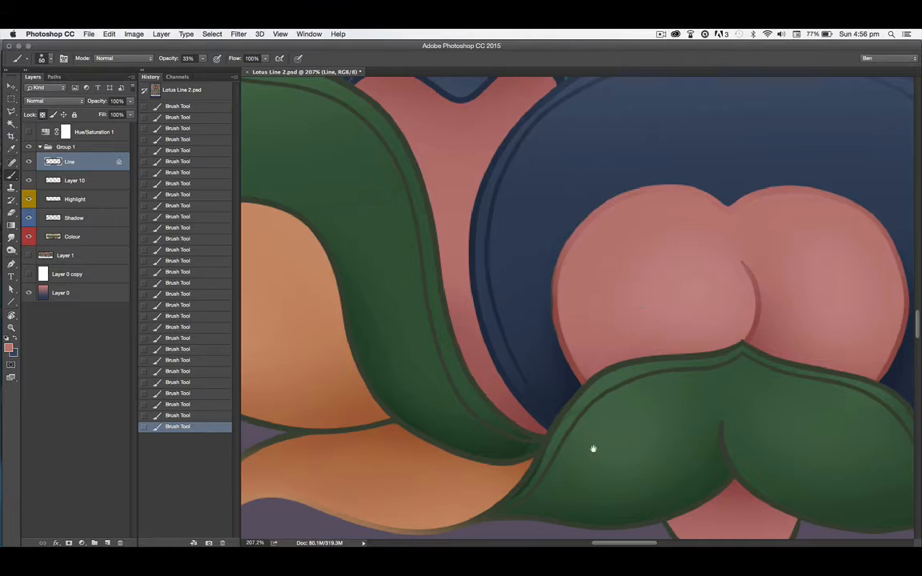
drag(594, 450, 496, 253)
drag(644, 396, 325, 442)
drag(667, 435, 309, 475)
drag(733, 392, 253, 433)
drag(660, 371, 512, 396)
drag(424, 153, 556, 251)
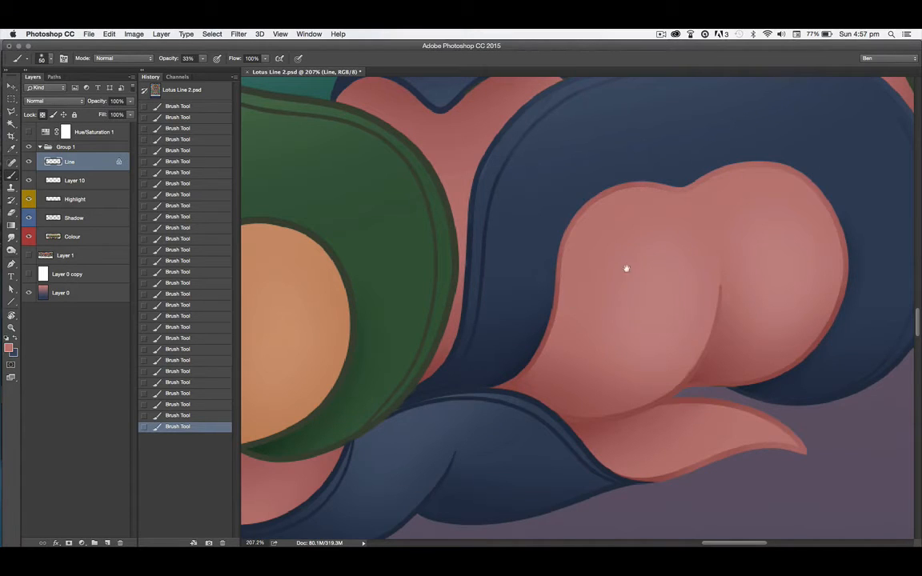
drag(627, 269, 512, 482)
drag(376, 416, 800, 240)
drag(401, 481, 785, 318)
drag(414, 395, 622, 393)
drag(435, 487, 676, 464)
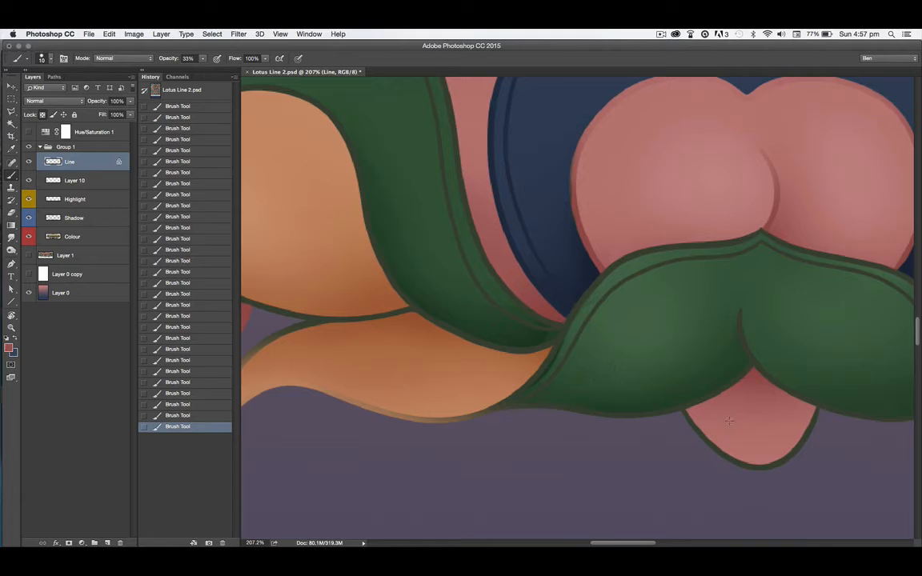
Recolour the outline of the small pink tip beneath the central green leaf in dark red, then soften it with light pink at 30% opacity.
key(0)
drag(686, 415, 774, 463)
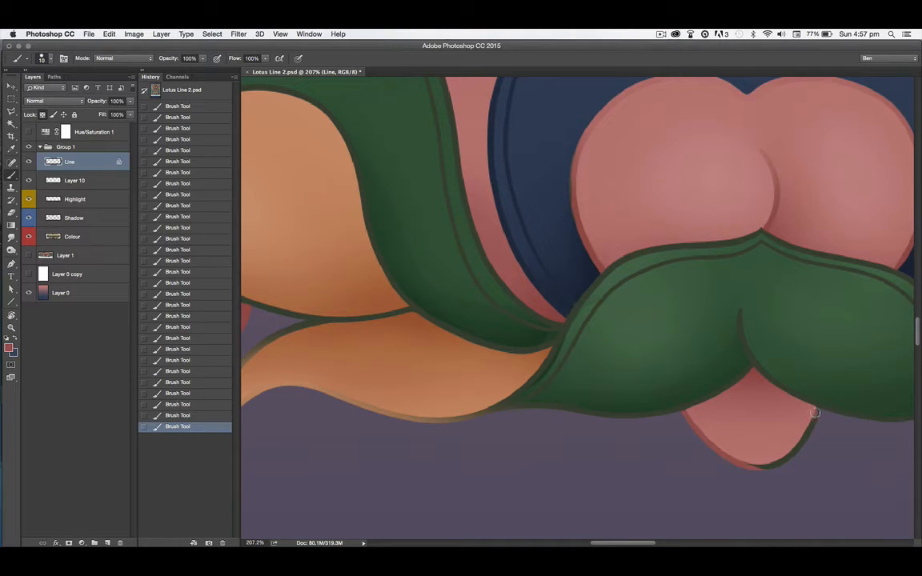
key(ctrl+z)
key(bracketright)
key(bracketright)
key(3)
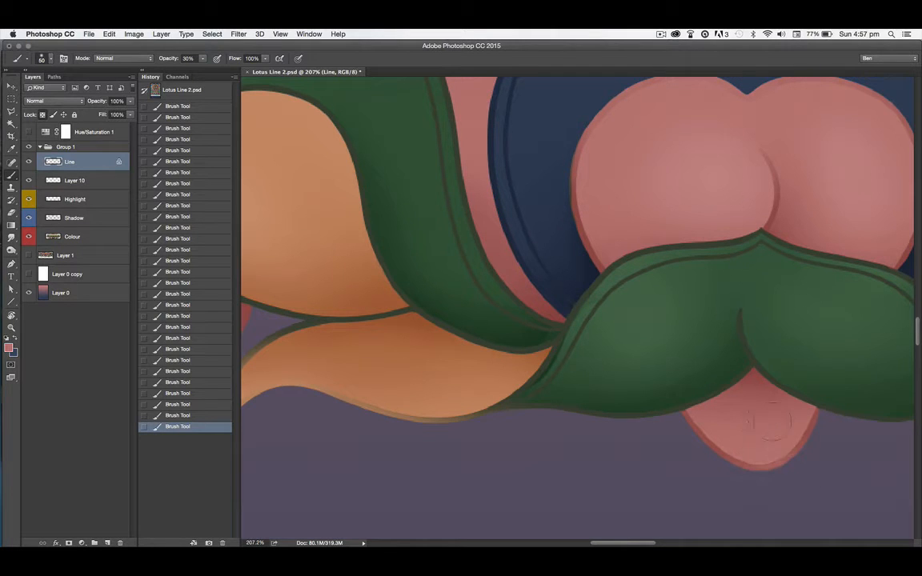
Inspect the recoloured pink lines across the whole row of petals at 100% zoom.
drag(547, 466, 832, 479)
mouse_move(394, 423)
mouse_down()
mouse_move(501, 429)
mouse_move(810, 513)
mouse_up()
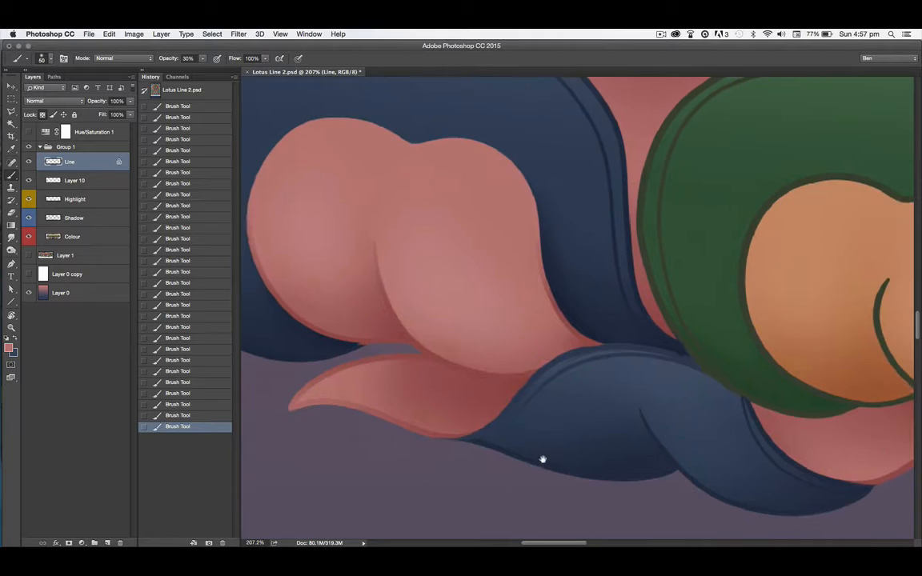
drag(344, 438, 377, 463)
key(super+1)
drag(703, 451, 345, 445)
mouse_move(672, 479)
mouse_down()
mouse_move(342, 430)
mouse_move(150, 460)
mouse_up()
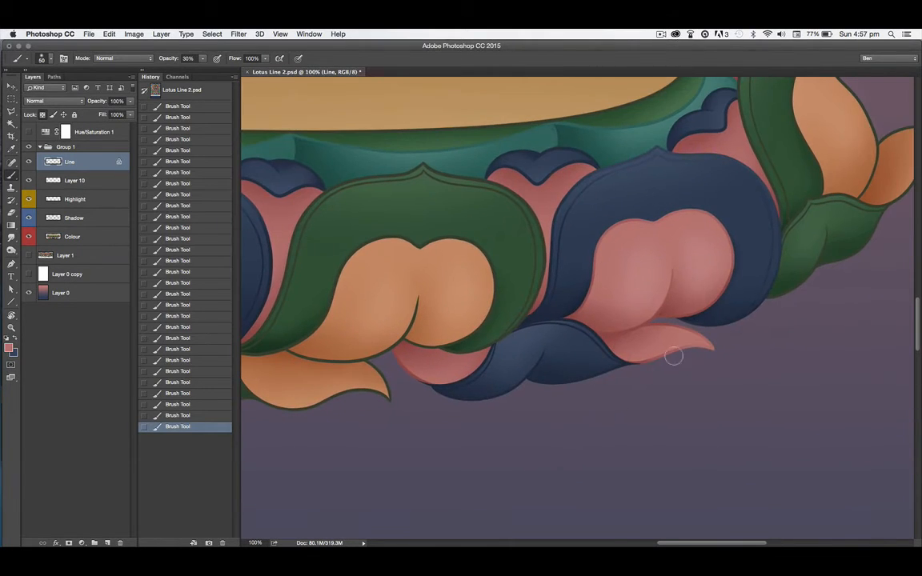
drag(552, 422, 710, 436)
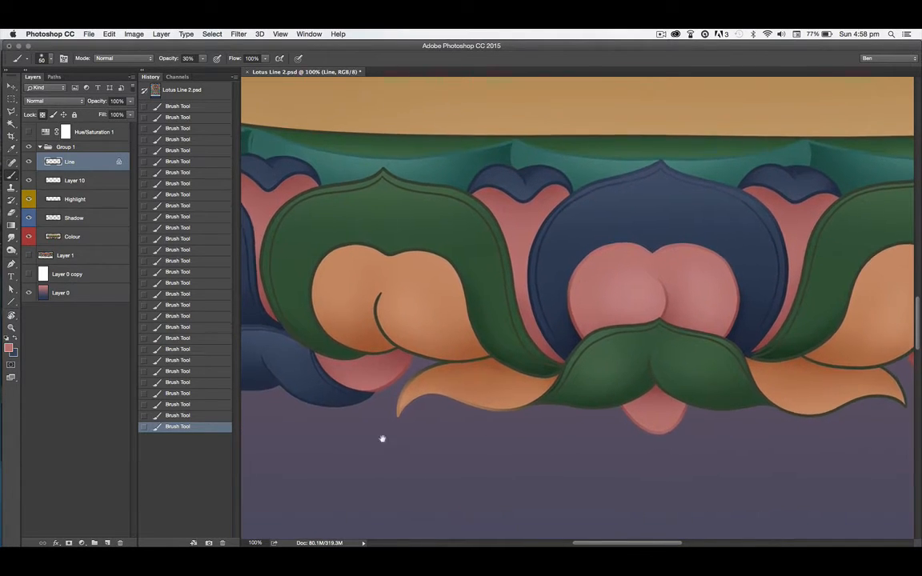
drag(381, 438, 510, 444)
Recolour the left green petal's orange centre and the upper edge of its tip in dark orange with a size 30 brush at 100% opacity.
scroll(534, 410, up, 3)
drag(541, 409, 641, 455)
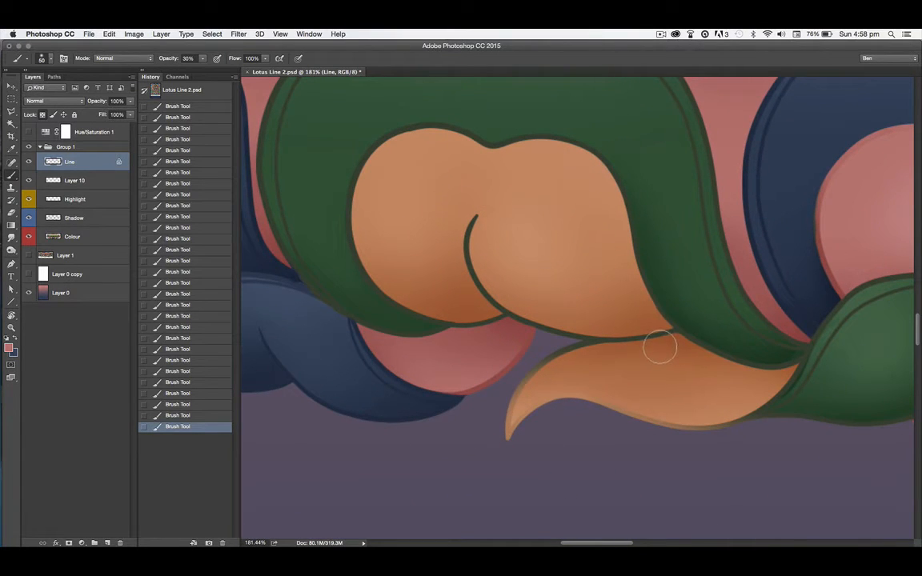
key([)
key([)
mouse_move(628, 342)
mouse_down()
mouse_move(661, 338)
mouse_move(580, 333)
mouse_up()
click(8, 348)
click(417, 177)
key(Return)
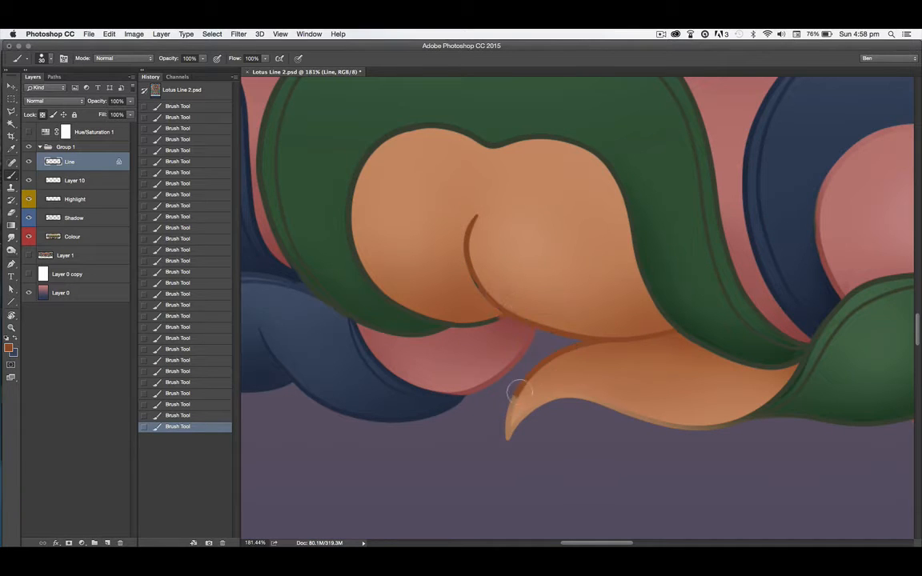
mouse_move(581, 458)
mouse_down()
mouse_move(564, 466)
mouse_move(657, 478)
mouse_up()
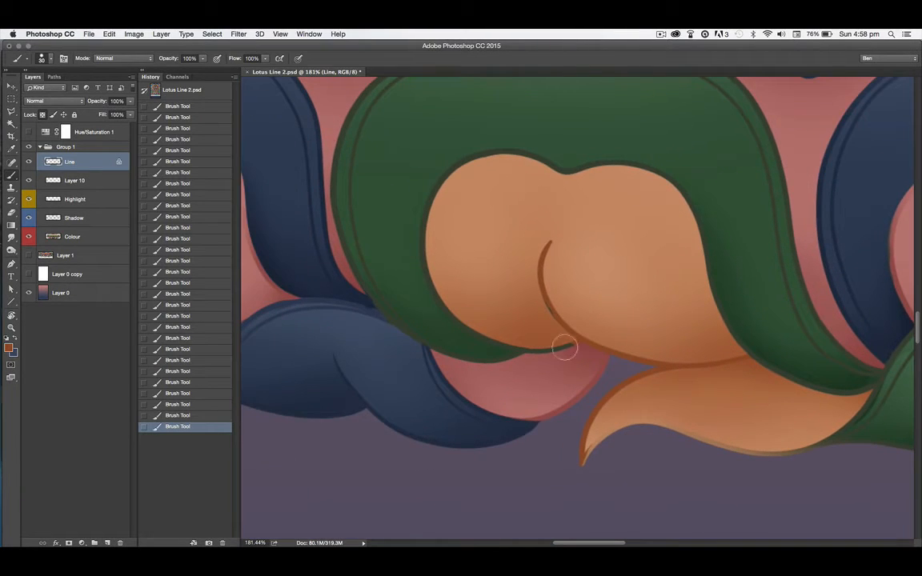
mouse_move(523, 340)
mouse_down()
mouse_move(500, 329)
mouse_move(472, 156)
mouse_move(671, 192)
mouse_up()
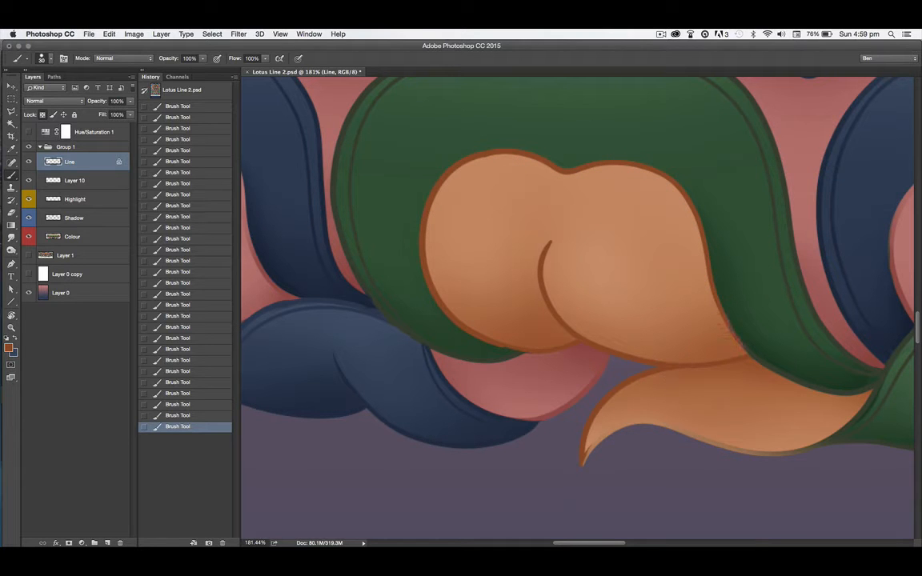
Recolour the orange tip and the adjoining side of the right green petal's orange centre in dark orange.
drag(364, 341, 688, 377)
drag(769, 383, 436, 405)
mouse_move(588, 286)
mouse_down()
mouse_move(699, 293)
mouse_move(774, 357)
mouse_up()
mouse_move(772, 360)
mouse_down()
mouse_move(751, 347)
mouse_move(652, 367)
mouse_up()
drag(653, 251, 607, 320)
drag(616, 272, 681, 150)
drag(631, 197, 562, 342)
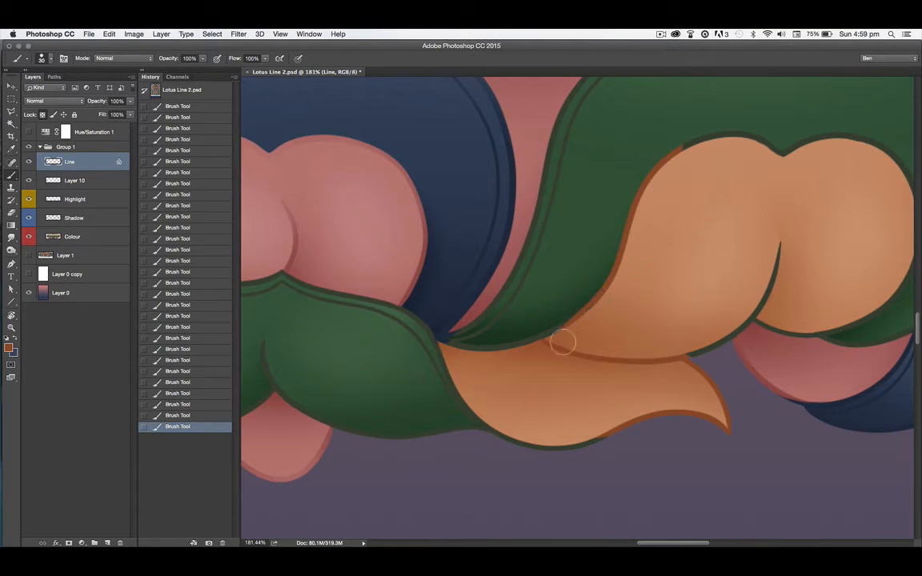
Recolour the crease, lower edge and remaining outline of the right green petal's orange centre in dark orange.
drag(777, 255, 765, 309)
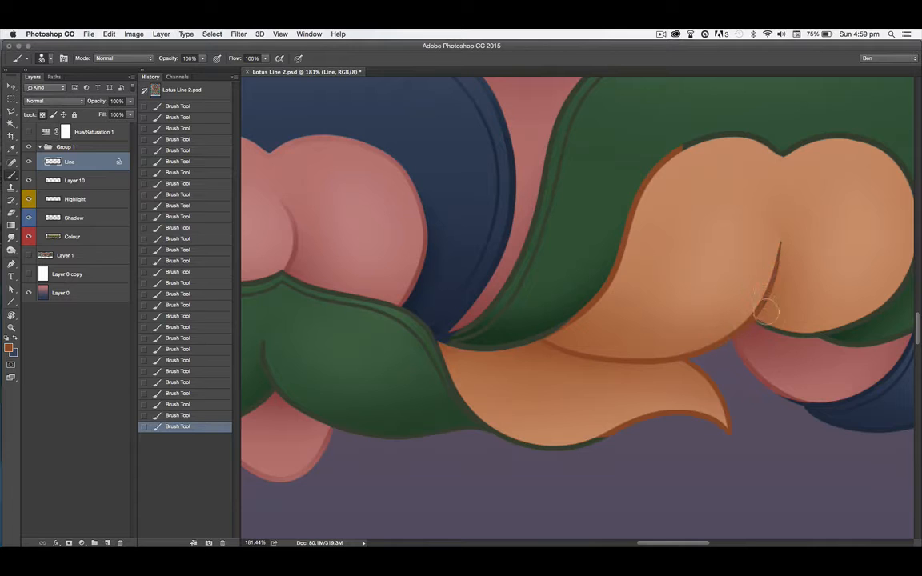
scroll(680, 175, right, 5)
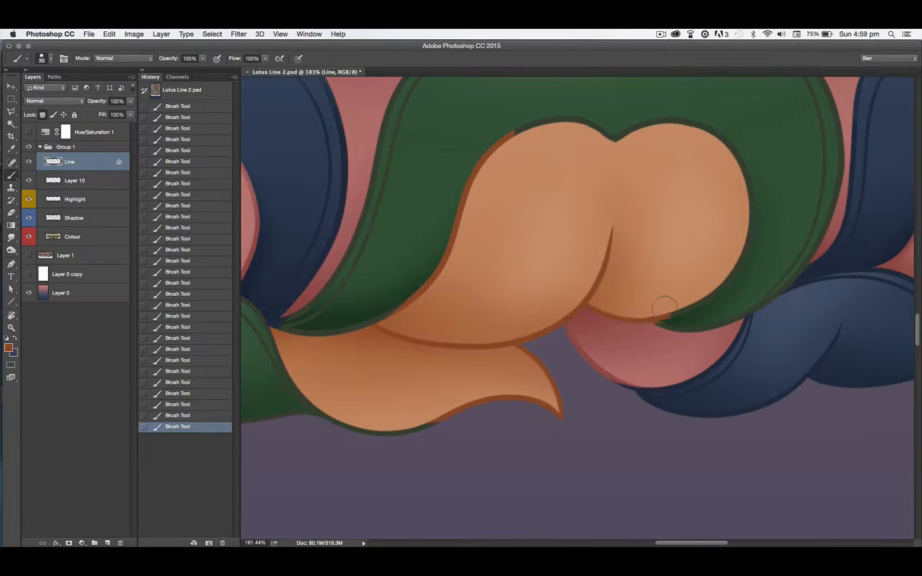
key(ctrl+z)
drag(663, 305, 595, 173)
drag(610, 138, 501, 146)
Recolour the outlines of the two orange petals at the lotus's right end in dark orange.
mouse_move(801, 320)
mouse_down()
mouse_move(569, 391)
mouse_move(430, 514)
mouse_up()
mouse_move(671, 339)
mouse_down()
mouse_move(708, 321)
mouse_move(825, 219)
mouse_move(726, 231)
mouse_up()
drag(686, 181, 663, 148)
drag(645, 189, 715, 317)
mouse_move(731, 276)
mouse_down()
mouse_move(695, 186)
mouse_move(661, 388)
mouse_up()
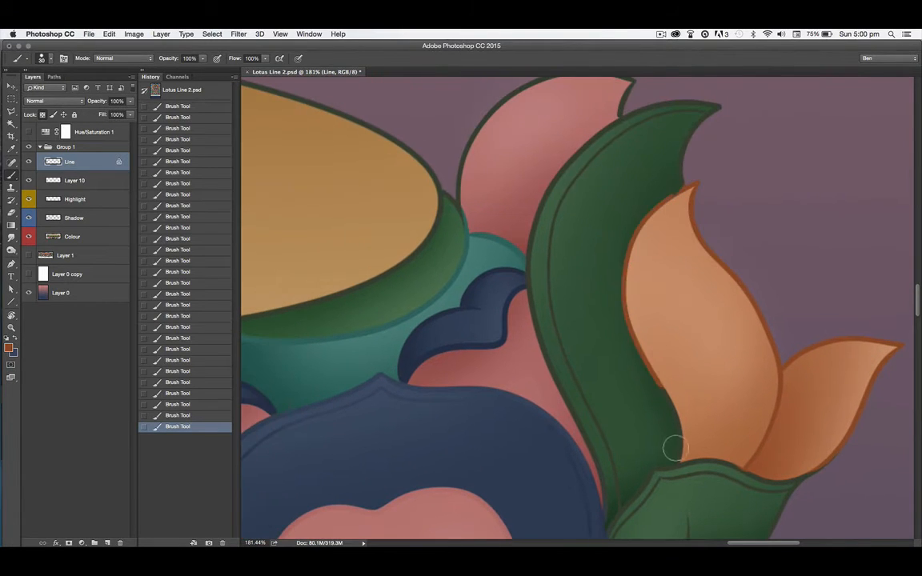
drag(650, 435, 507, 346)
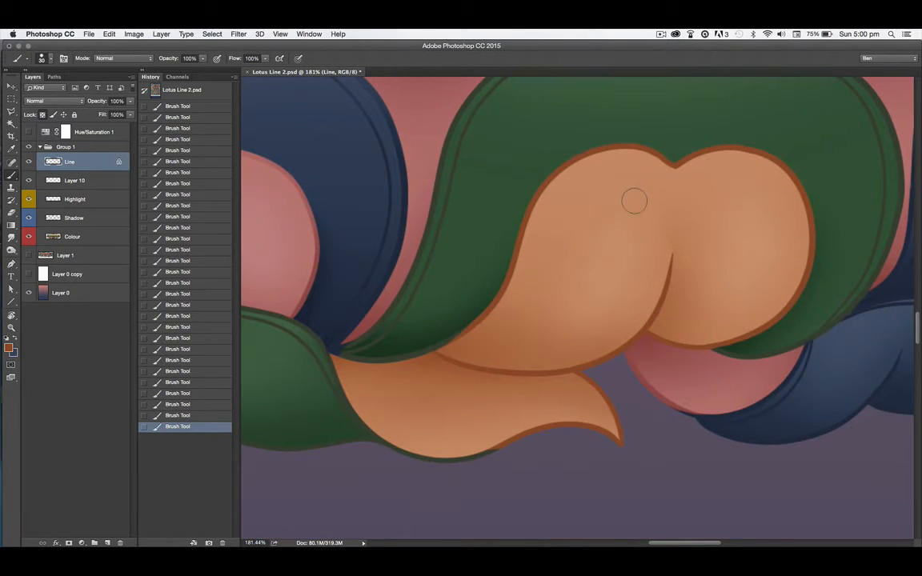
Blend sampled light orange into the right green petal's orange centre and tip with a size 70 brush at 30% opacity.
alt+click(618, 163)
key(bracketright)
key(bracketright)
key(3)
mouse_move(561, 166)
mouse_down()
mouse_move(725, 136)
mouse_move(803, 204)
mouse_up()
mouse_move(674, 162)
mouse_down()
mouse_move(545, 202)
mouse_move(501, 289)
mouse_up()
drag(674, 250, 653, 322)
mouse_move(621, 445)
mouse_down()
mouse_move(530, 436)
mouse_move(436, 461)
mouse_move(525, 442)
mouse_up()
Blend light orange into the outline and crease of the left green petal's orange centre.
drag(341, 461, 710, 480)
drag(385, 378, 361, 322)
drag(439, 413, 569, 459)
drag(408, 142, 598, 227)
mouse_move(439, 160)
mouse_down()
mouse_move(360, 216)
mouse_move(370, 262)
mouse_up()
mouse_move(458, 243)
mouse_down()
mouse_move(457, 226)
mouse_move(475, 294)
mouse_up()
Step back and forward through the last three brush strokes to compare the left orange centre's crease before and after blending.
key(super+alt+z)
key(super+alt+z)
key(super+alt+z)
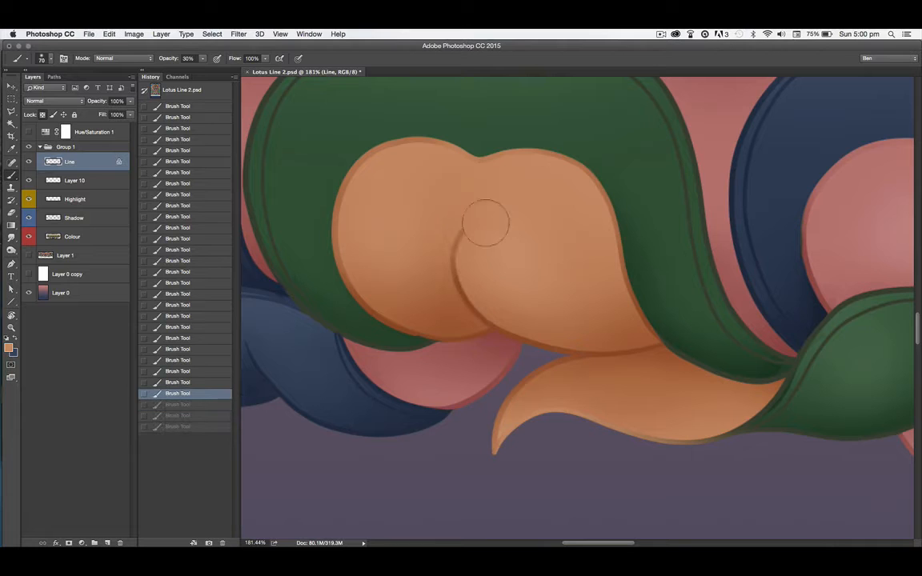
key(super+shift+z)
key(super+shift+z)
key(super+shift+z)
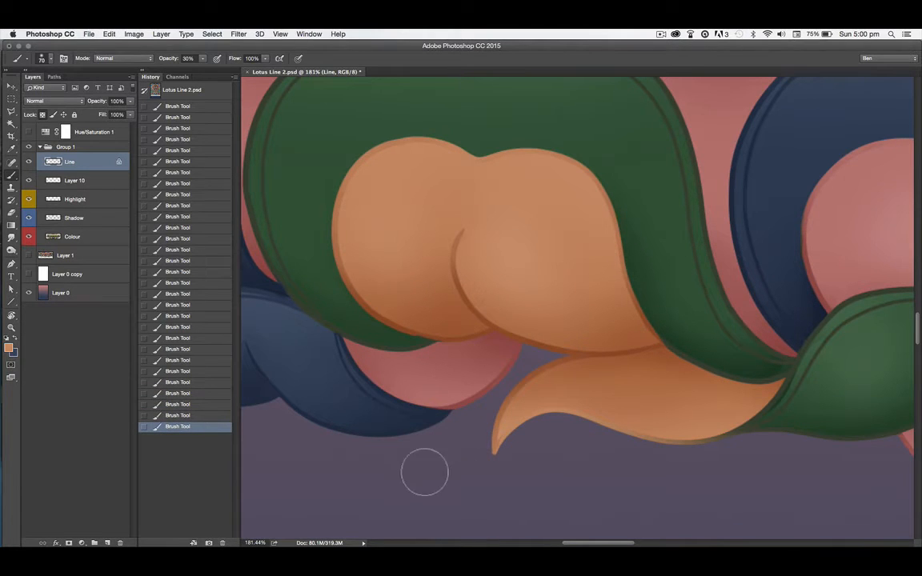
Blend light orange into the outlines of the orange petals at the outer ends of the lotus.
mouse_move(308, 281)
mouse_down()
mouse_move(434, 327)
mouse_move(575, 469)
mouse_up()
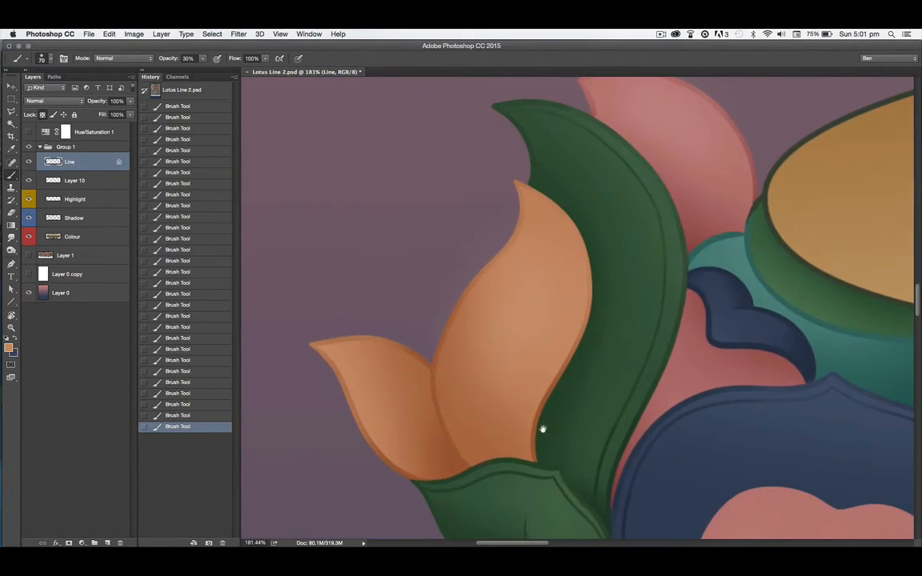
drag(764, 373, 330, 329)
mouse_move(841, 352)
mouse_down()
mouse_move(581, 394)
mouse_move(497, 327)
mouse_up()
drag(531, 227, 508, 294)
drag(532, 255, 565, 323)
drag(509, 267, 528, 416)
drag(552, 320, 588, 393)
drag(751, 370, 705, 493)
mouse_move(741, 379)
mouse_down()
mouse_move(678, 344)
mouse_move(733, 422)
mouse_move(661, 514)
mouse_up()
drag(582, 387, 658, 435)
Check the blended orange petals across the lotus and save the document.
key(super+minus)
key(super+minus)
key(super+minus)
drag(393, 410, 484, 439)
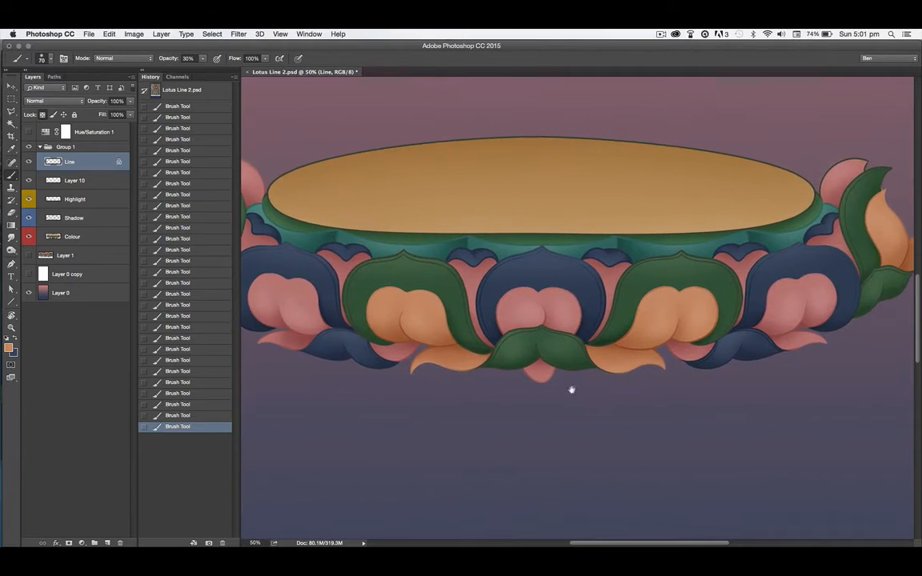
scroll(633, 396, up, 5)
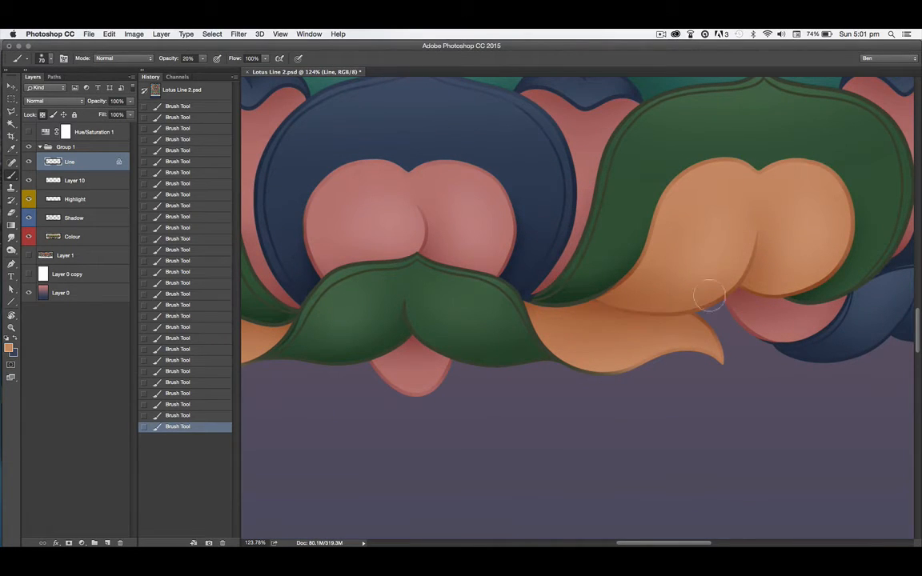
scroll(595, 441, left, 5)
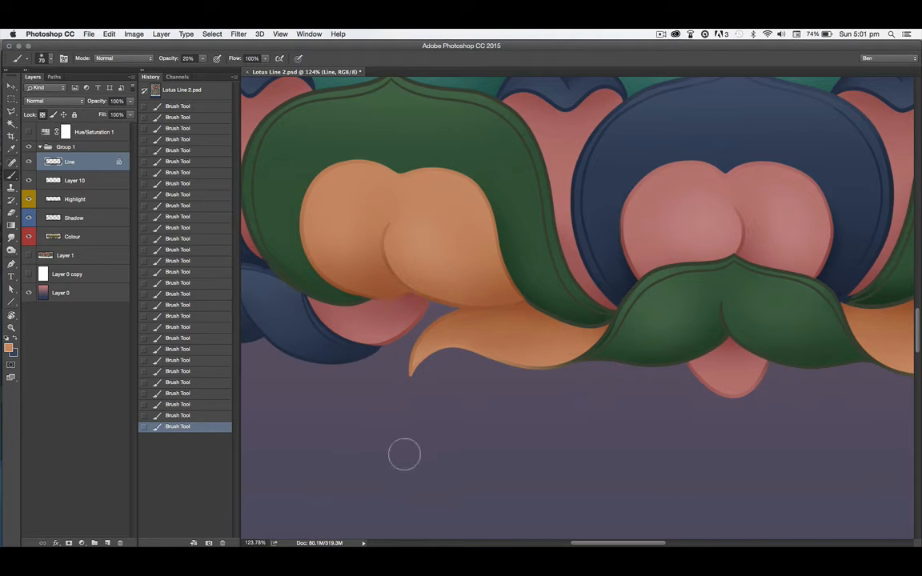
key(super+minus)
key(super+minus)
key(super+minus)
mouse_move(551, 434)
mouse_down()
mouse_move(539, 458)
mouse_move(383, 463)
mouse_move(543, 448)
mouse_up()
key(super+s)
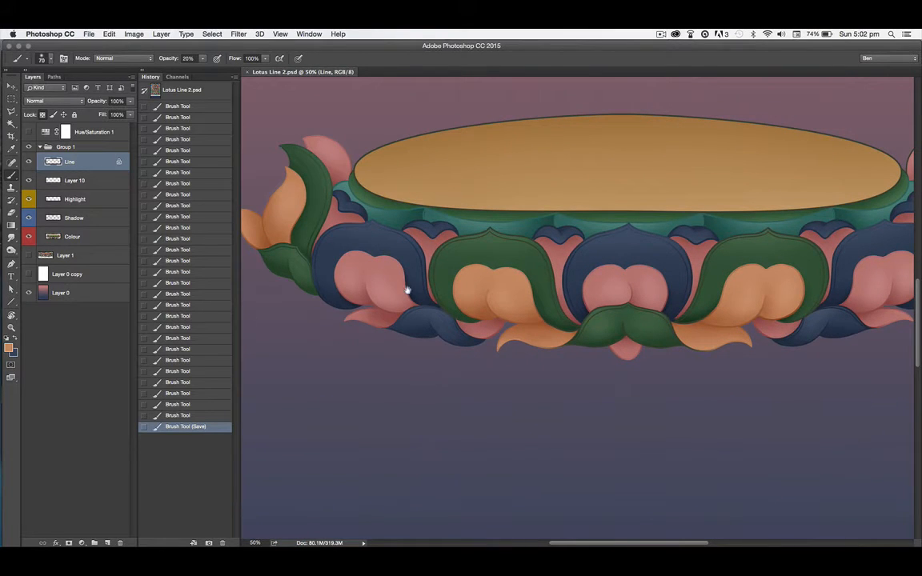
Recolour the outline of the pink petal at the lotus's right end in dark red with a size 15 brush at 100% opacity.
drag(768, 357, 356, 405)
drag(518, 242, 683, 419)
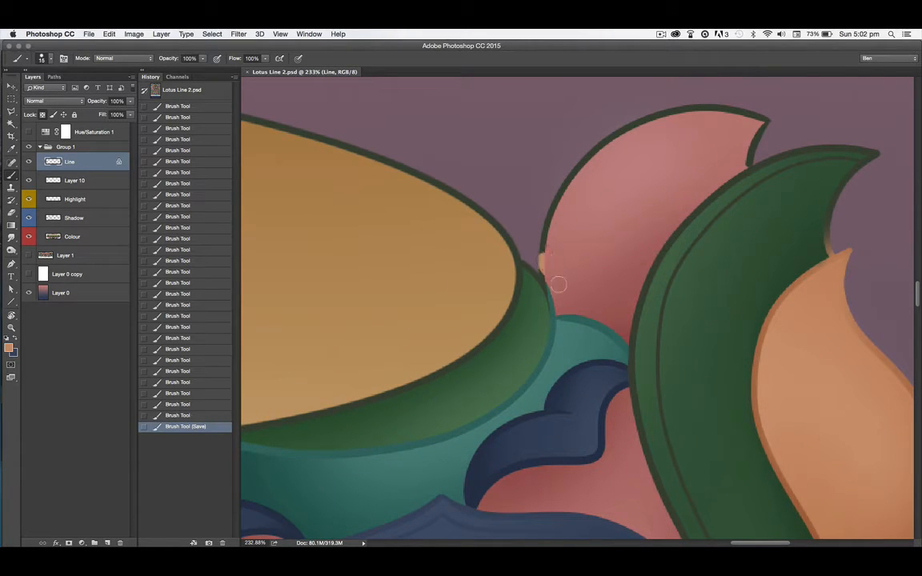
drag(551, 274, 621, 128)
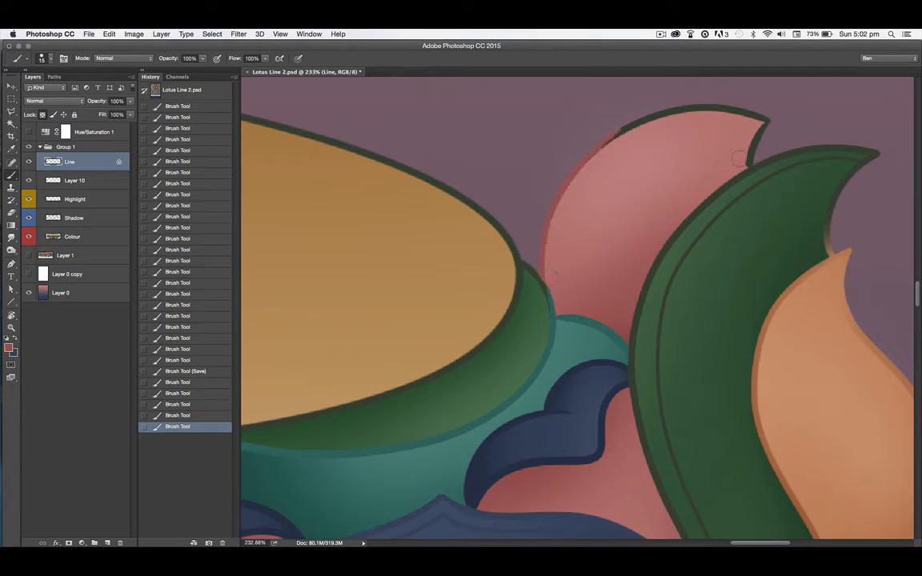
mouse_move(765, 118)
mouse_down()
mouse_move(624, 108)
mouse_move(553, 192)
mouse_up()
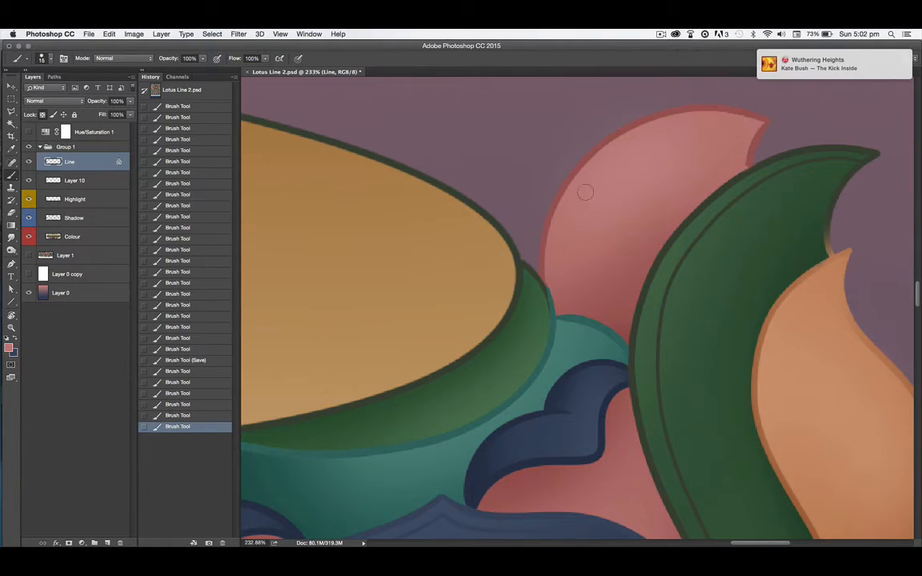
Blend light pink into the right-end pink petal's outline with a size 35 brush at 20% opacity.
drag(757, 118, 697, 106)
drag(720, 107, 657, 113)
mouse_move(688, 107)
mouse_down()
mouse_move(638, 119)
mouse_move(587, 160)
mouse_up()
drag(680, 108, 608, 138)
drag(753, 116, 712, 104)
drag(712, 104, 568, 187)
drag(764, 122, 749, 164)
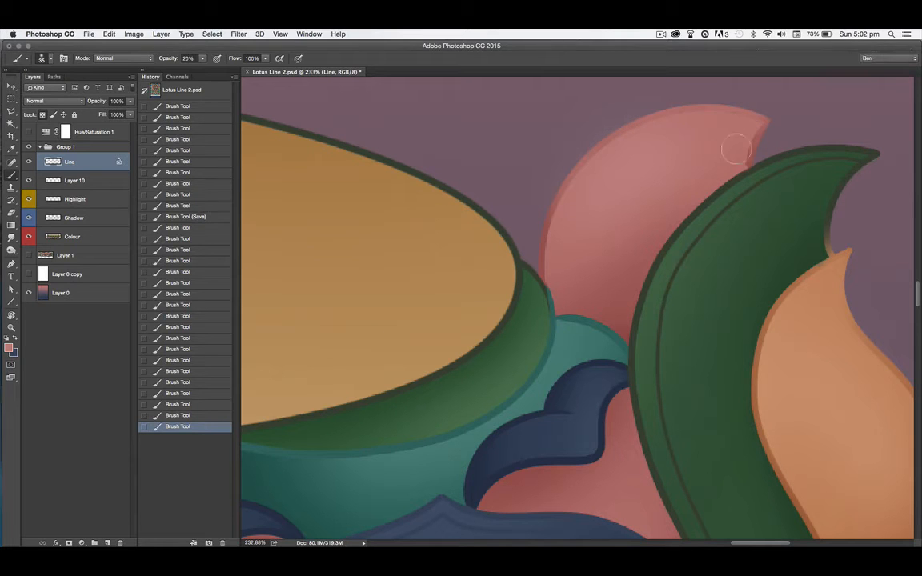
Recolour the lines at the base of the right end's tall green petal in dark green with a size 10 brush at 100% opacity.
key(super+minus)
key(super+minus)
key(super+minus)
drag(346, 472, 564, 368)
drag(469, 439, 701, 407)
drag(819, 346, 355, 463)
mouse_move(642, 278)
mouse_down()
mouse_move(658, 297)
mouse_move(662, 233)
mouse_move(671, 235)
mouse_up()
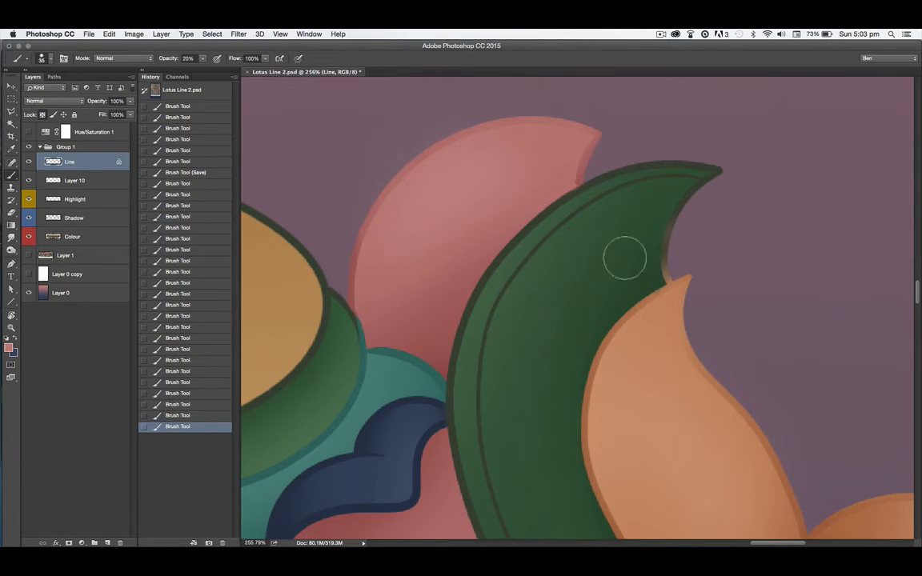
drag(542, 323, 603, 94)
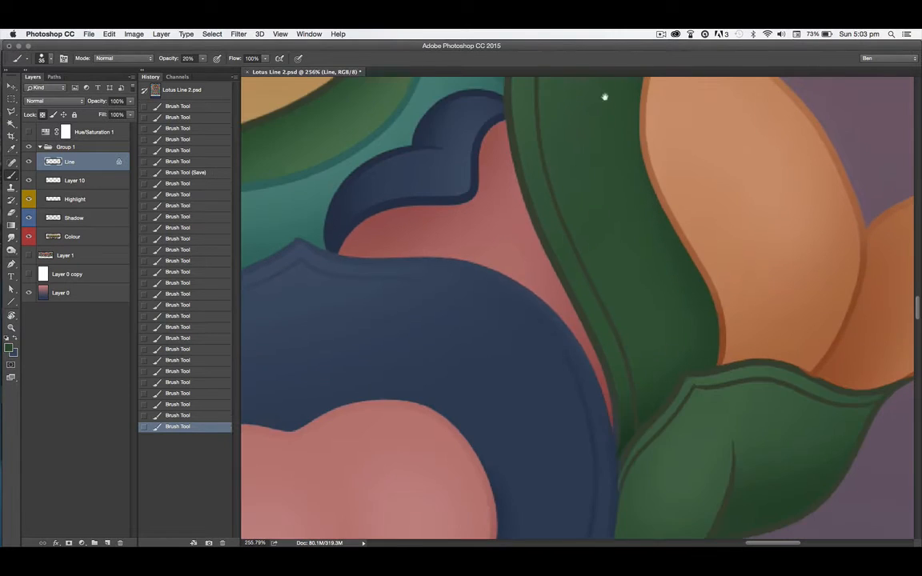
key(bracketleft)
key(bracketleft)
key(bracketleft)
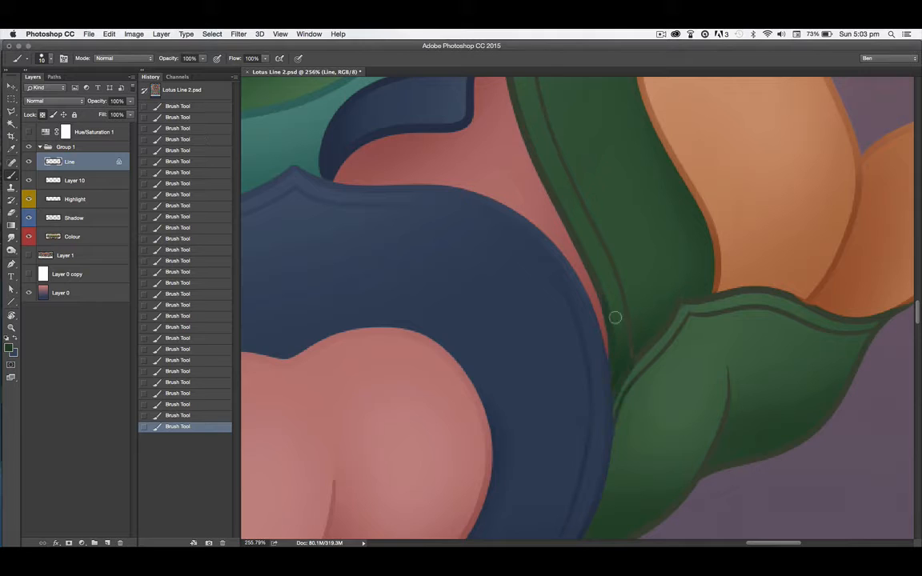
Recolour the lines of the right end's lower green leaf and the tall green petal above it in dark green with a size 20 brush.
mouse_move(653, 422)
mouse_down()
mouse_move(696, 248)
mouse_move(702, 418)
mouse_up()
key(bracketright)
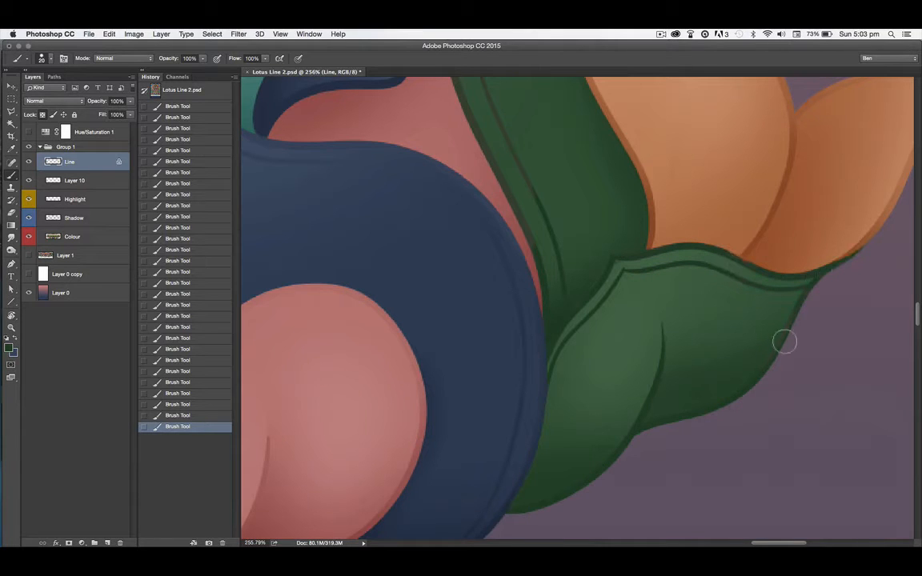
drag(621, 331, 800, 401)
drag(723, 274, 732, 498)
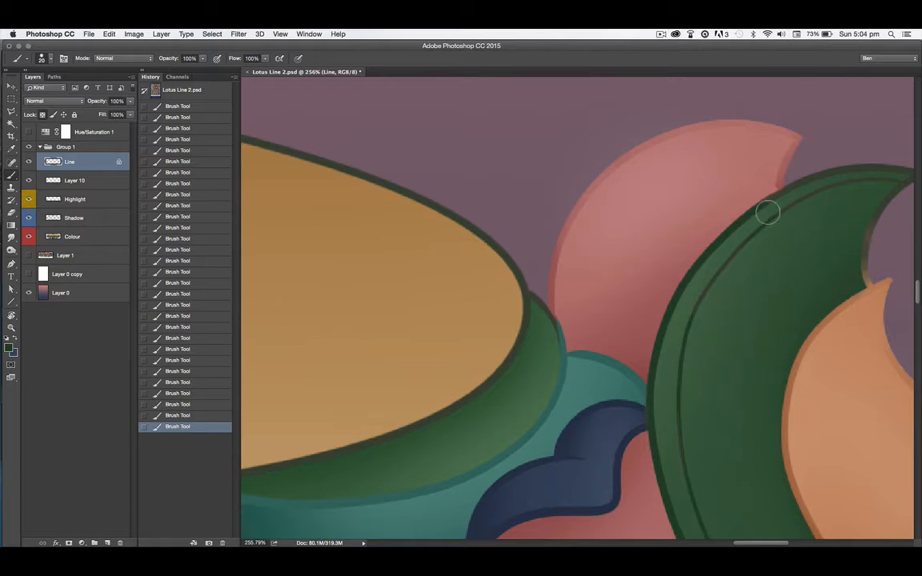
drag(760, 312, 655, 374)
Recolour the upper outline and inner line of the right end's tall green petal in dark green with a size 20 brush.
drag(537, 465, 803, 160)
drag(560, 445, 819, 170)
drag(449, 388, 829, 115)
Recolour the outline and inner line of the front green petal right of centre in dark green with a size 20 brush.
drag(713, 388, 542, 493)
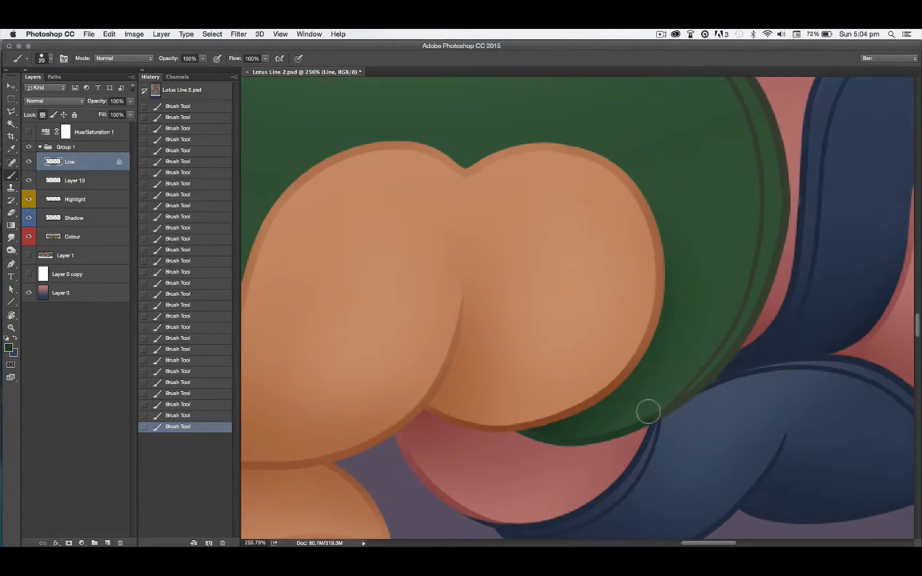
drag(695, 286, 640, 488)
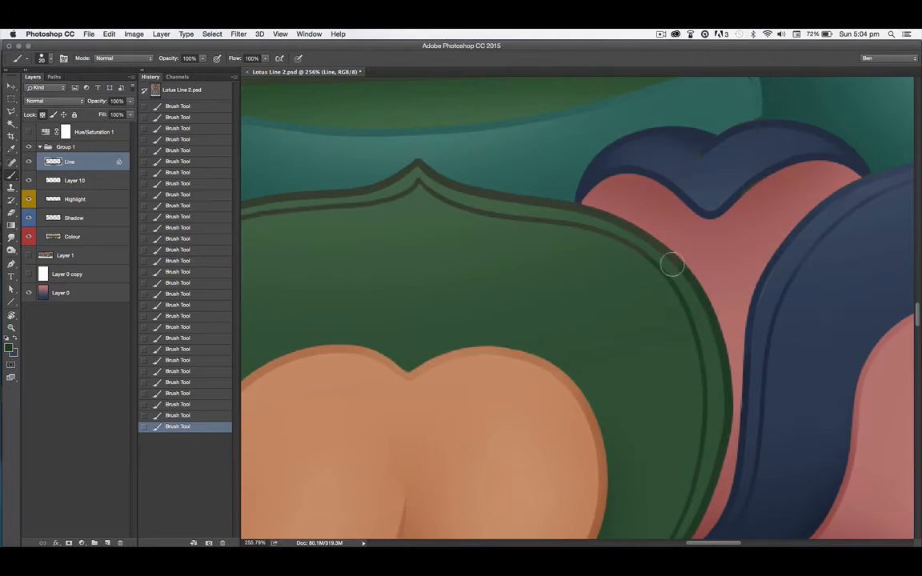
drag(276, 344, 452, 160)
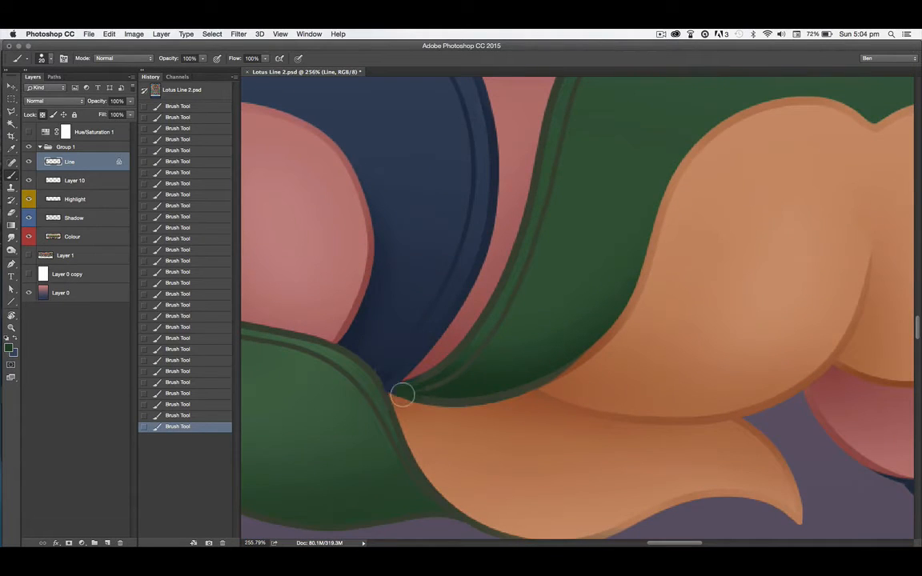
drag(523, 382, 599, 341)
drag(494, 441, 517, 476)
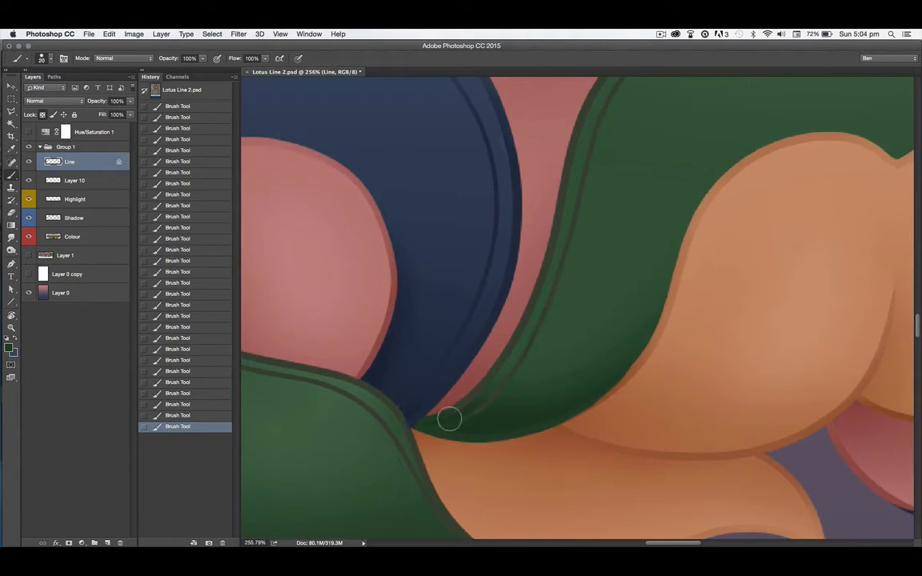
Recolour the outline, inner line and crease of the centre green leaf in dark green with a size 20 brush.
mouse_move(586, 149)
mouse_down()
mouse_move(498, 387)
mouse_move(570, 397)
mouse_move(707, 285)
mouse_up()
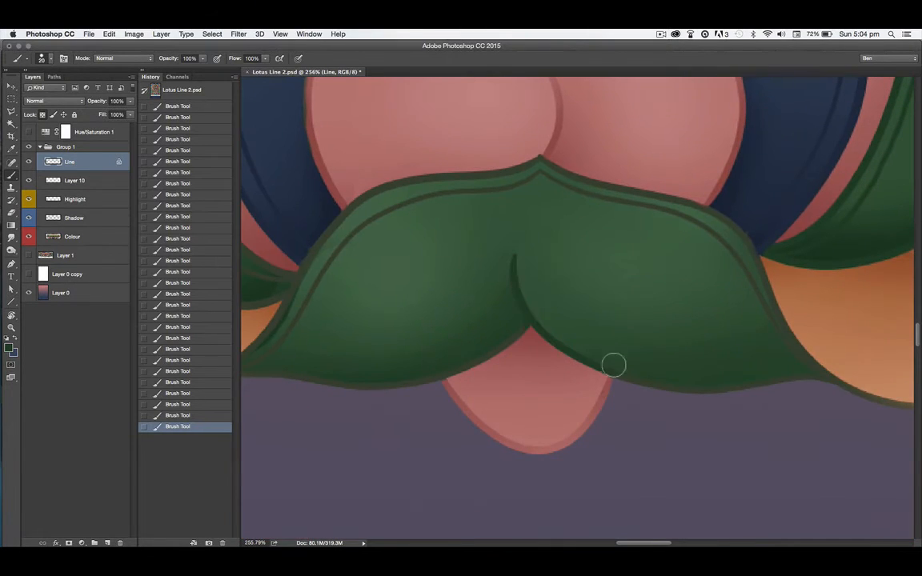
drag(793, 337, 583, 313)
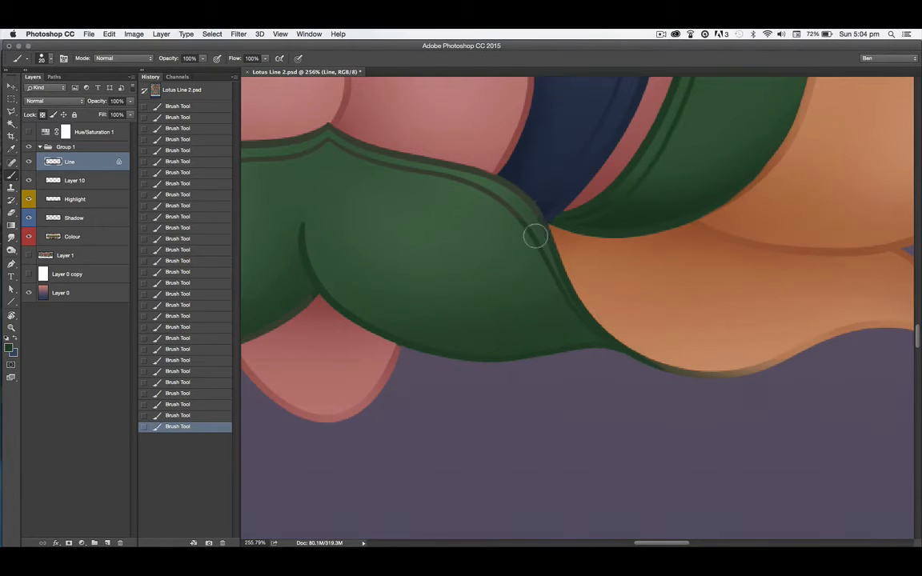
drag(483, 188, 834, 376)
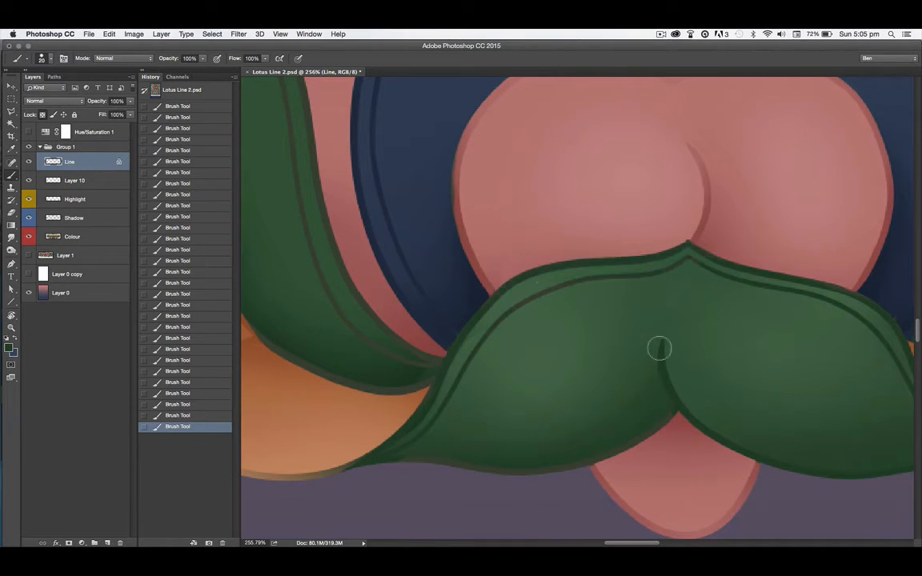
drag(478, 434, 522, 392)
Recolour the right-hand lines of the front green petal left of centre in dark green.
drag(448, 296, 545, 348)
mouse_move(488, 329)
mouse_down()
mouse_move(461, 377)
mouse_move(397, 329)
mouse_move(379, 293)
mouse_up()
drag(502, 397, 608, 474)
drag(497, 215, 647, 385)
scroll(561, 205, down, 5)
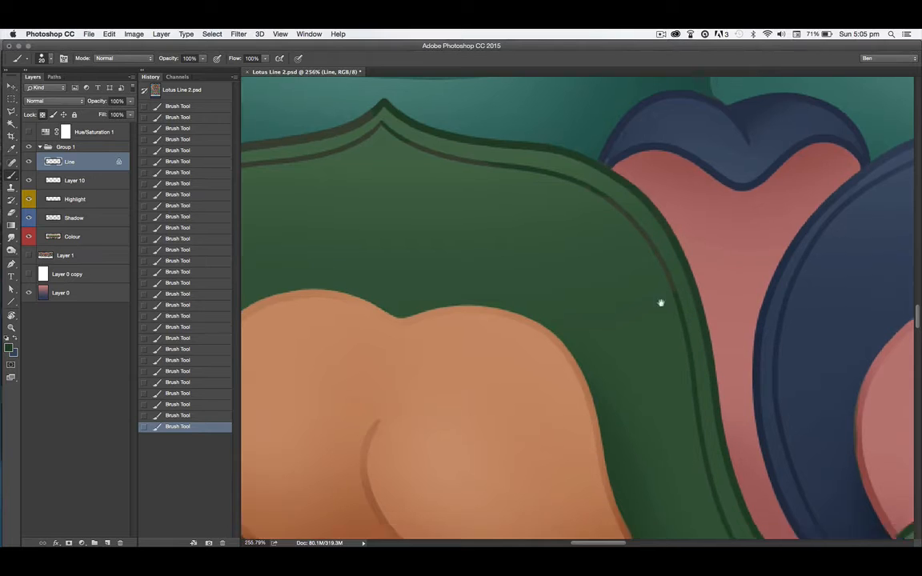
scroll(661, 303, right, 2)
scroll(607, 404, up, 4)
Recolour the left-hand and lower lines of the front green petal left of centre in dark green.
scroll(512, 410, left, 8)
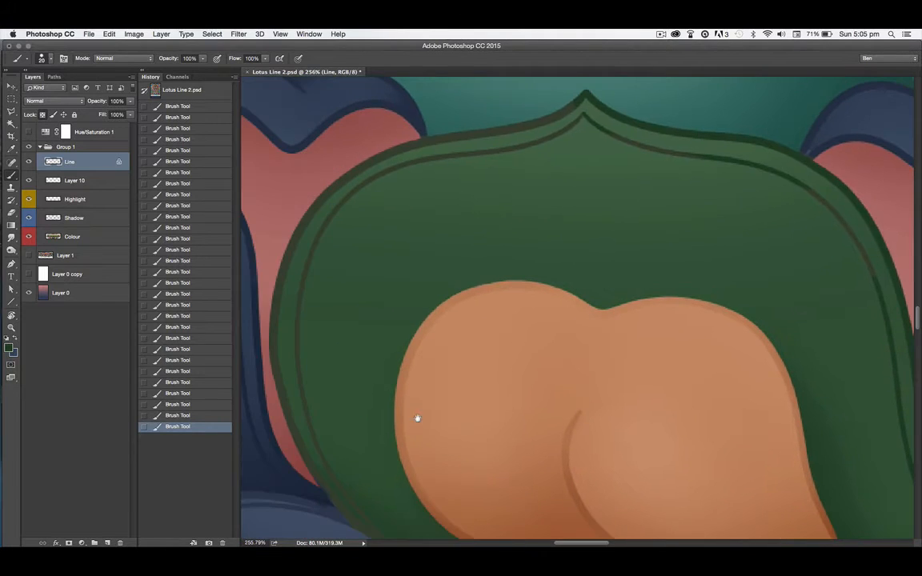
scroll(510, 227, down, 9)
scroll(510, 227, left, 3)
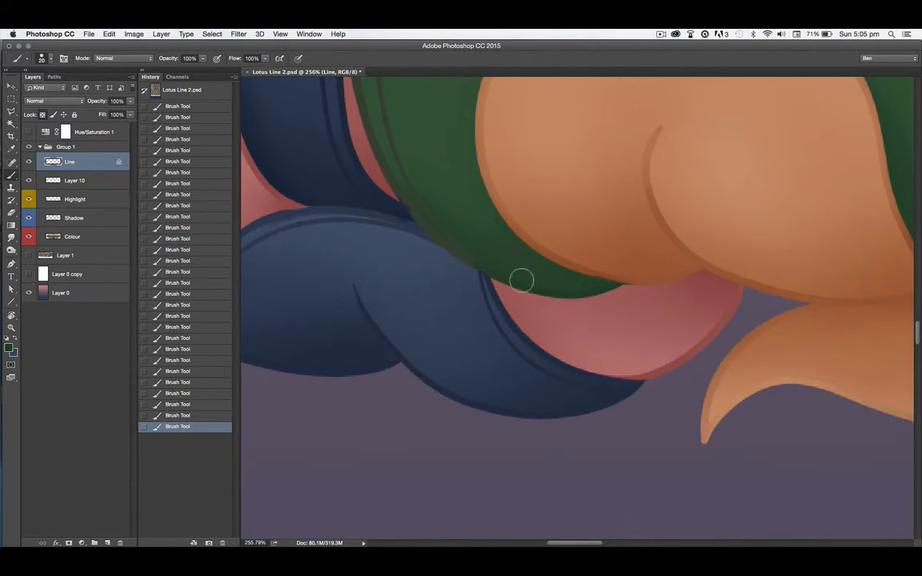
scroll(480, 308, up, 5)
scroll(480, 309, left, 3)
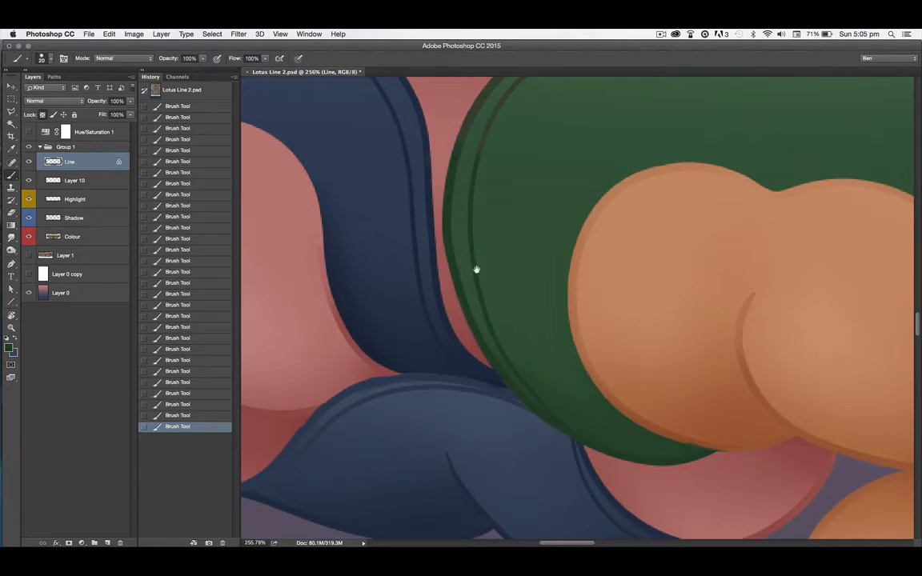
scroll(476, 270, up, 5)
scroll(776, 181, down, 10)
scroll(584, 107, up, 2)
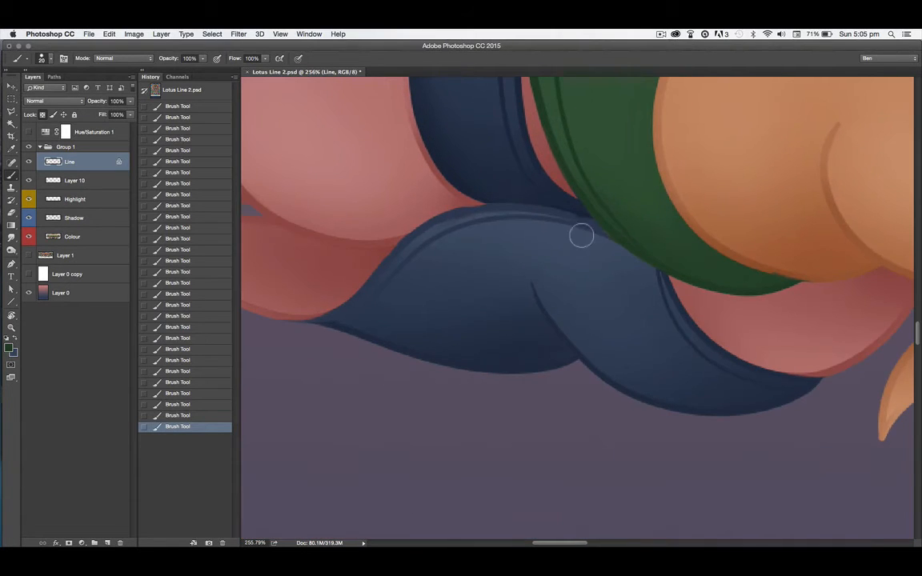
Sample dark green from the artwork and recolour the lines of the lotus's left-end green leaf and tall green petal.
alt+click(640, 259)
drag(295, 303, 769, 512)
drag(294, 310, 570, 483)
drag(700, 298, 546, 443)
drag(601, 241, 596, 446)
drag(501, 265, 503, 255)
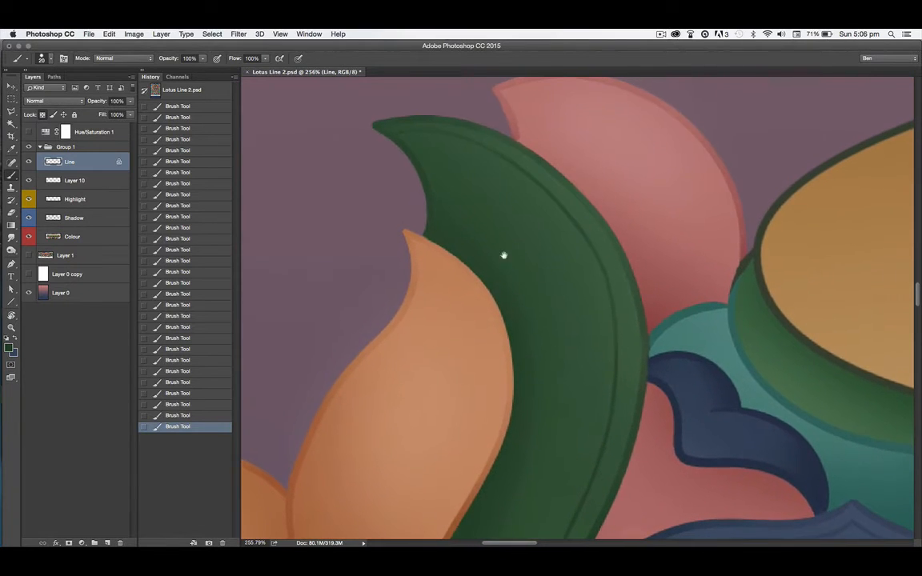
Recolour the upper lines of the left-end and front green petals in a lighter green with a size 20 brush at 100% opacity.
drag(724, 300, 296, 120)
drag(865, 408, 263, 128)
mouse_move(405, 92)
mouse_down()
mouse_move(593, 146)
mouse_move(671, 238)
mouse_move(406, 107)
mouse_up()
drag(410, 211, 745, 249)
mouse_move(495, 227)
mouse_down()
mouse_move(554, 187)
mouse_move(727, 166)
mouse_up()
mouse_move(535, 189)
mouse_down()
mouse_move(479, 230)
mouse_move(453, 349)
mouse_up()
drag(821, 143, 426, 241)
mouse_move(784, 376)
mouse_down()
mouse_move(470, 319)
mouse_move(296, 417)
mouse_up()
mouse_move(475, 177)
mouse_down()
mouse_move(595, 224)
mouse_move(441, 212)
mouse_up()
drag(385, 296, 673, 296)
mouse_move(475, 309)
mouse_down()
mouse_move(545, 241)
mouse_move(727, 197)
mouse_up()
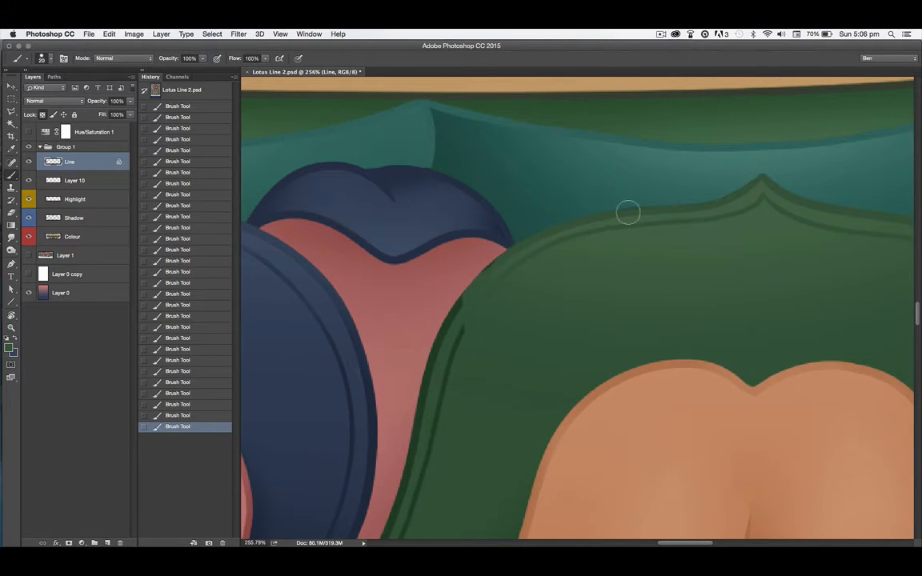
Recolour the upper lines of the right front green petal and the right end's tall green petal in lighter green.
drag(628, 212, 527, 254)
drag(393, 313, 352, 400)
drag(641, 297, 551, 334)
drag(254, 426, 273, 374)
mouse_move(402, 374)
mouse_down()
mouse_move(579, 418)
mouse_move(552, 299)
mouse_move(612, 220)
mouse_up()
drag(528, 241, 480, 266)
drag(628, 242, 618, 258)
mouse_move(465, 298)
mouse_down()
mouse_move(418, 354)
mouse_move(478, 129)
mouse_move(453, 250)
mouse_move(459, 308)
mouse_up()
drag(481, 179, 489, 322)
mouse_move(554, 408)
mouse_down()
mouse_move(545, 331)
mouse_move(579, 342)
mouse_up()
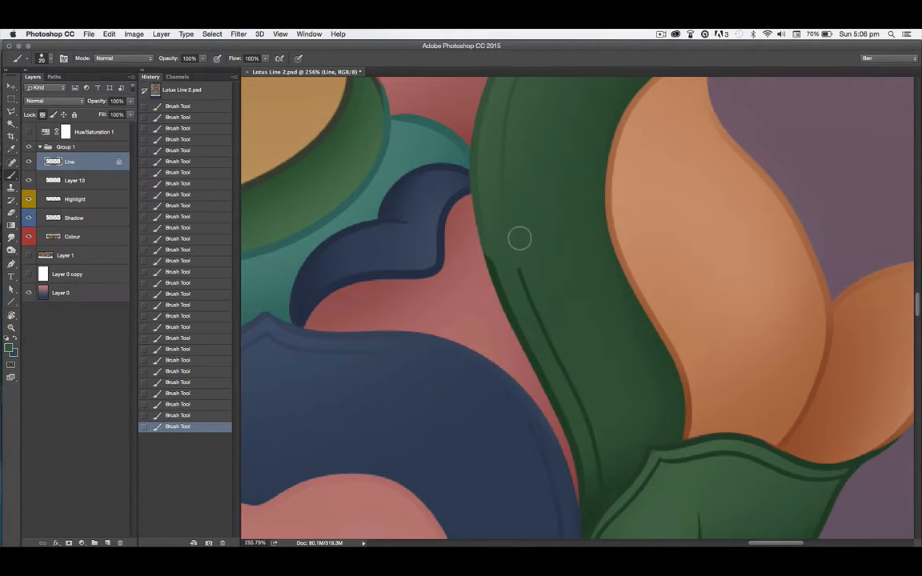
Blend lighter green into the dark lines of the right end's tall green petal with a size 35 brush at 30% opacity.
key(3)
drag(542, 314, 519, 270)
drag(508, 296, 490, 248)
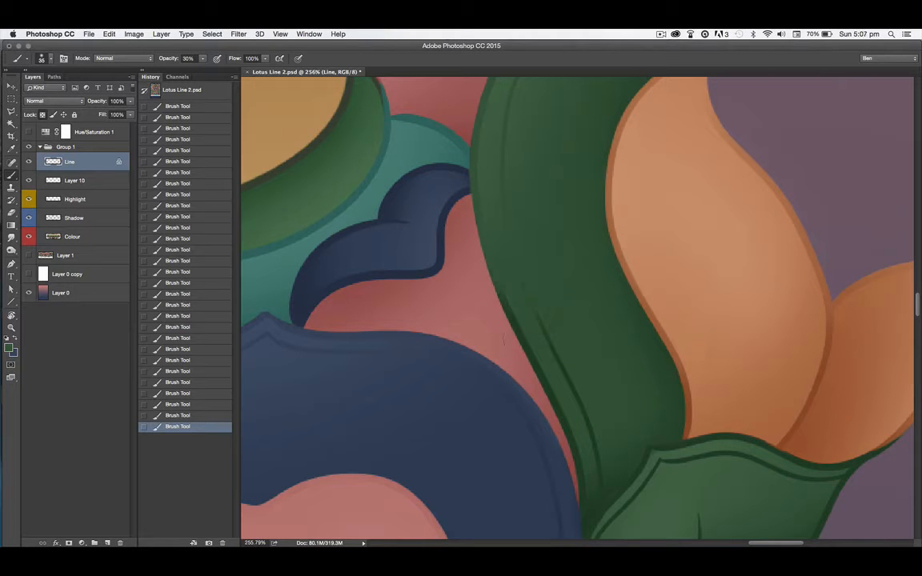
scroll(424, 376, down, 5)
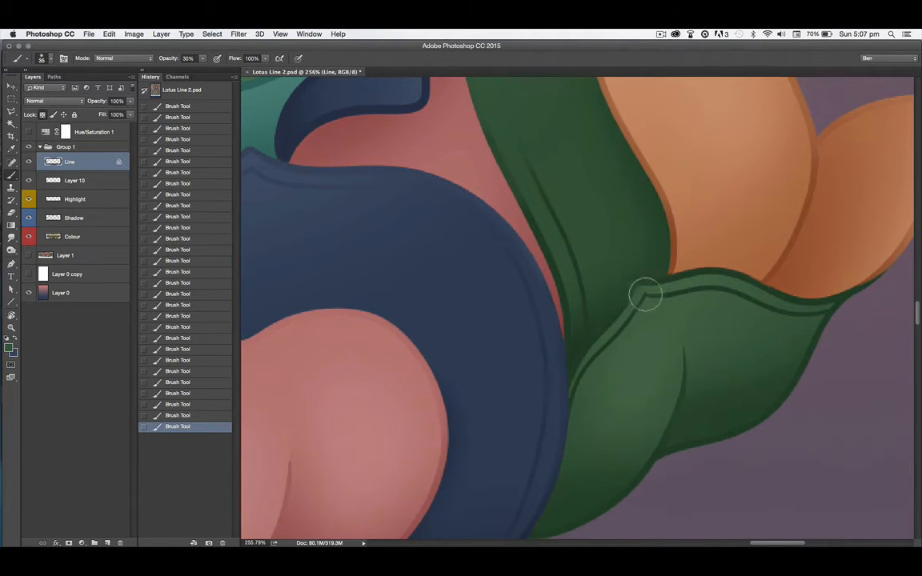
Blend lighter green into the side lines of the front green petal right of centre at 30% opacity.
scroll(613, 424, left, 10)
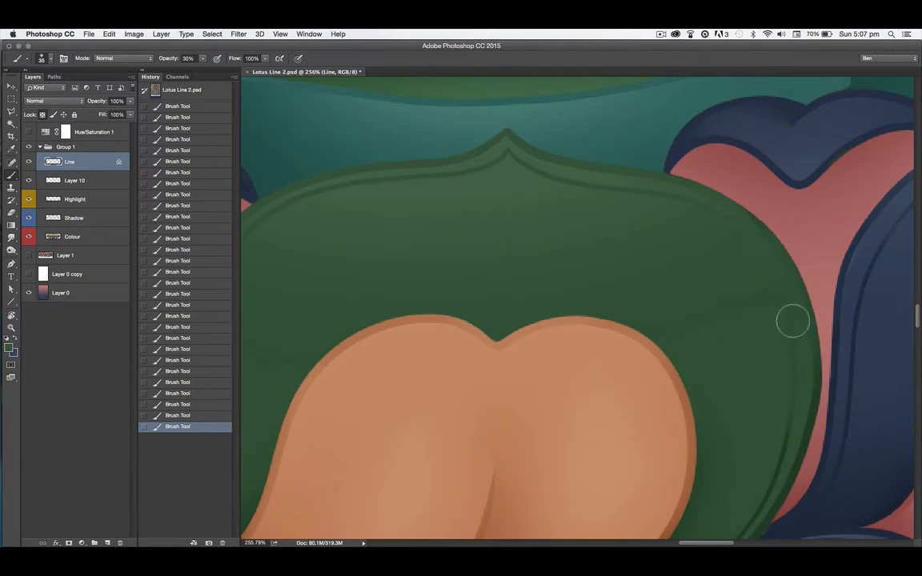
scroll(793, 319, left, 10)
scroll(650, 324, down, 10)
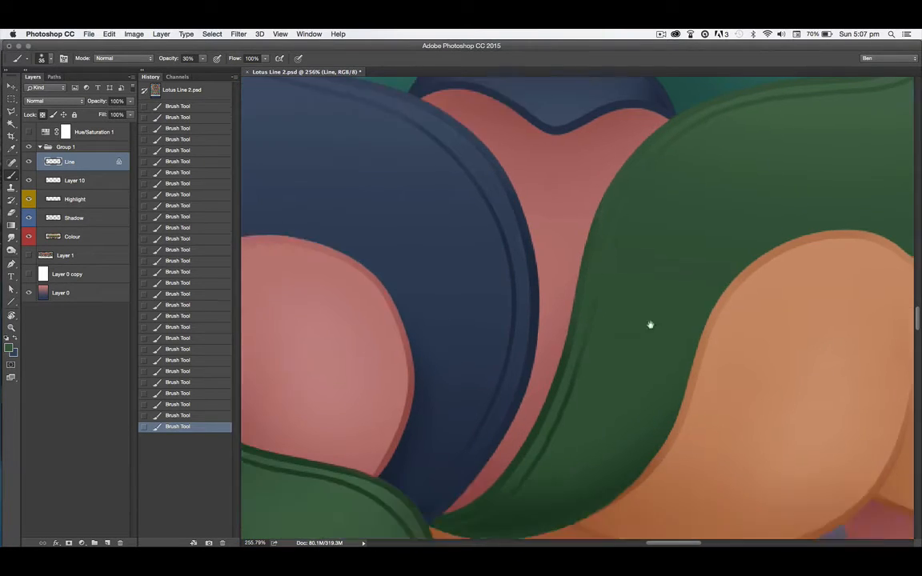
drag(402, 298, 414, 302)
mouse_move(519, 158)
mouse_down()
mouse_move(671, 221)
mouse_move(482, 166)
mouse_move(331, 215)
mouse_up()
Blend lighter green into the lines of the left front green petal and the left end's tall green petal at 30% opacity.
drag(374, 293, 632, 384)
drag(741, 288, 743, 257)
mouse_move(397, 200)
mouse_down()
mouse_move(663, 285)
mouse_move(703, 170)
mouse_up()
drag(452, 175, 450, 308)
mouse_move(321, 313)
mouse_down()
mouse_move(562, 410)
mouse_move(595, 462)
mouse_up()
drag(362, 424, 527, 408)
drag(576, 201, 566, 377)
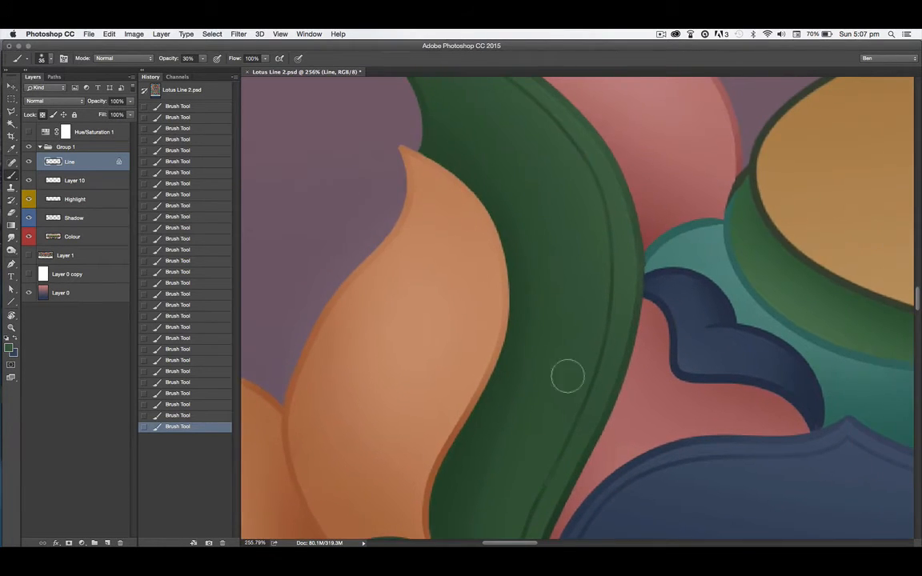
drag(648, 244, 608, 369)
Sample dark green and blend it into the lines of the two front green petals with a size 35 brush at 30% opacity.
key(super+minus)
key(super+minus)
key(super+minus)
key(super+minus)
drag(584, 439, 511, 442)
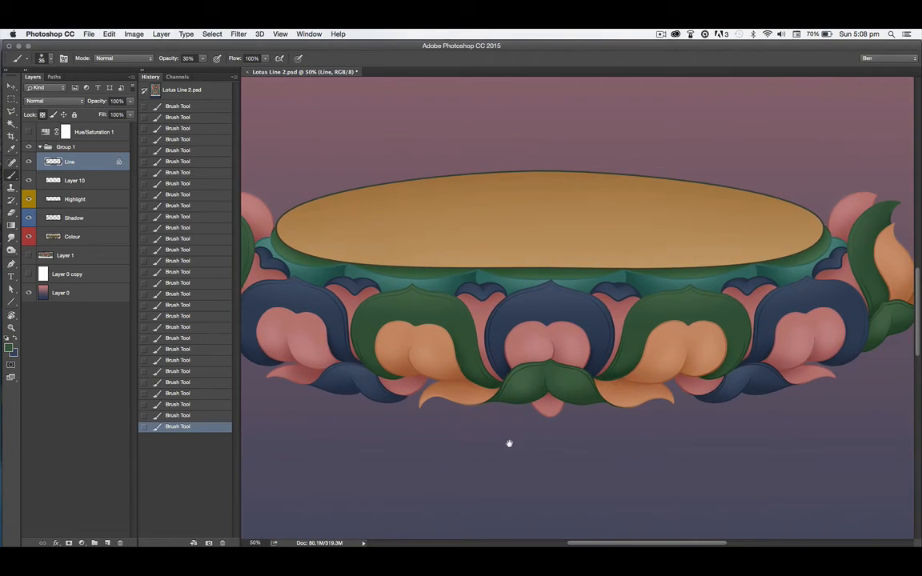
drag(760, 380, 825, 376)
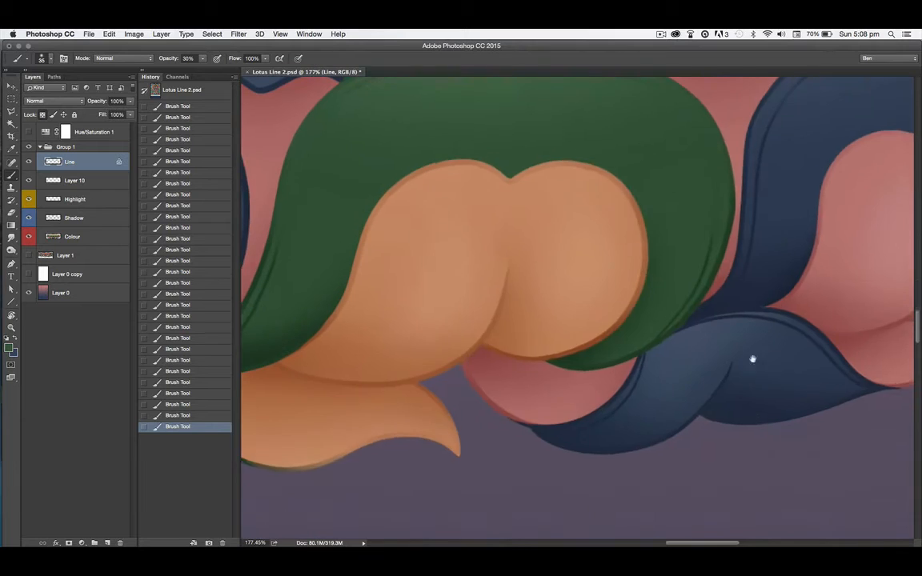
drag(753, 358, 821, 464)
alt+click(767, 408)
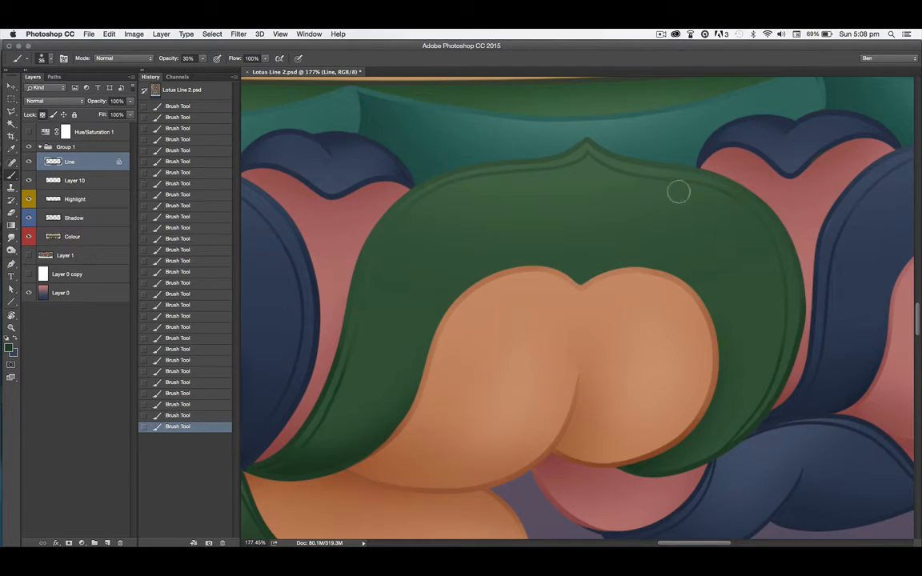
scroll(539, 329, left, 10)
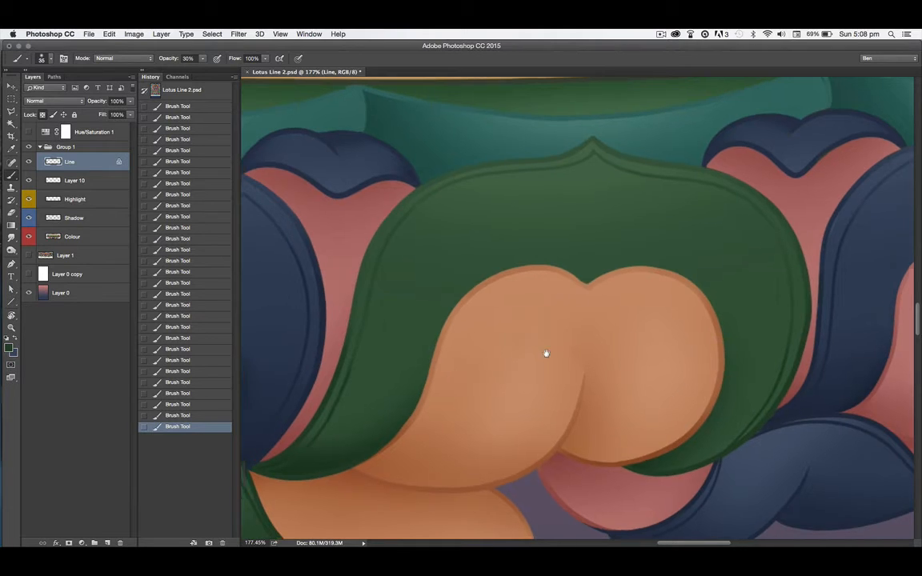
scroll(641, 441, left, 15)
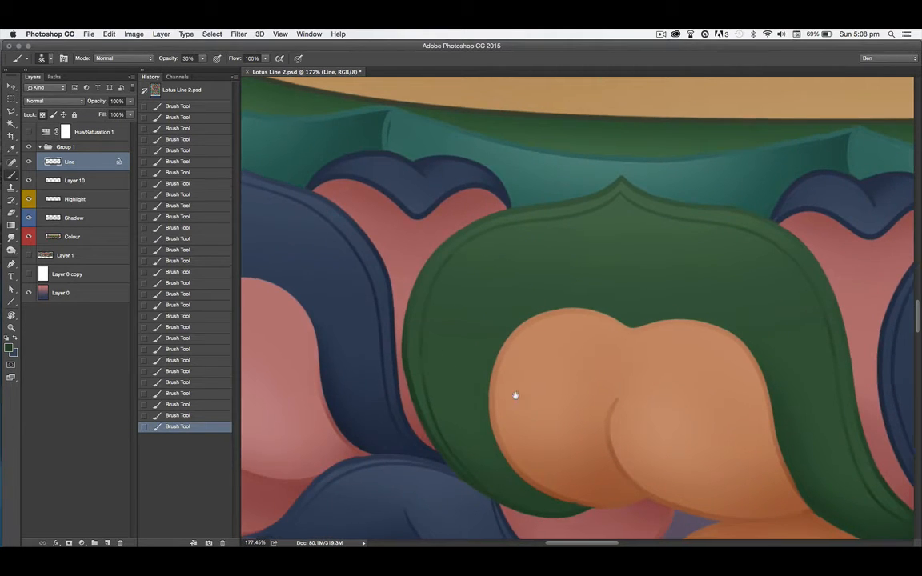
scroll(470, 452, right, 15)
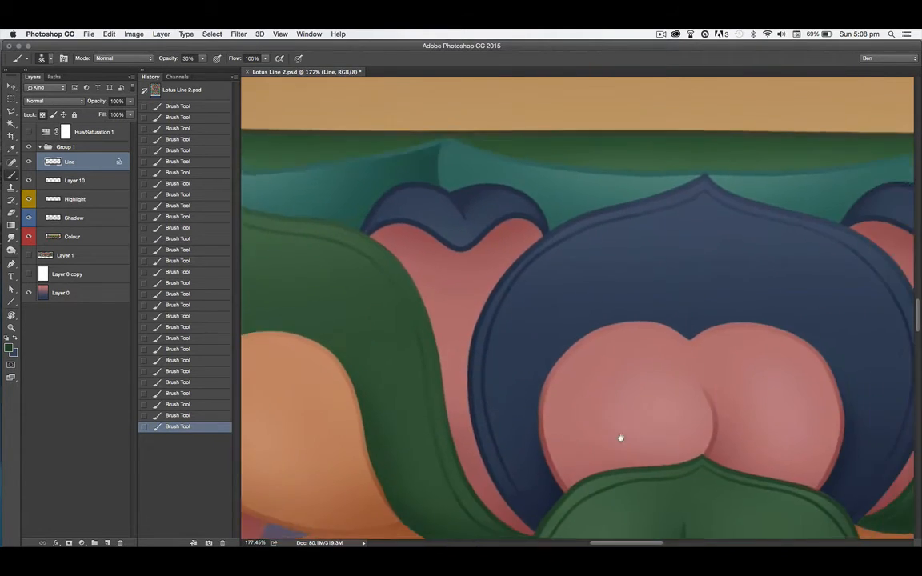
Blend dark green into the lower lines of the right end's tall green petal with the size 35 brush.
scroll(471, 468, right, 5)
scroll(528, 416, up, 5)
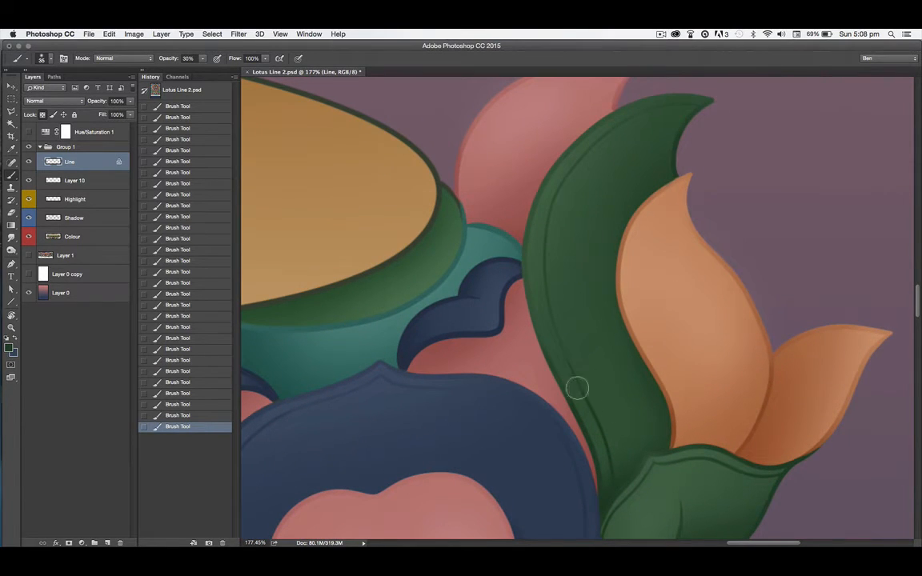
scroll(598, 401, left, 8)
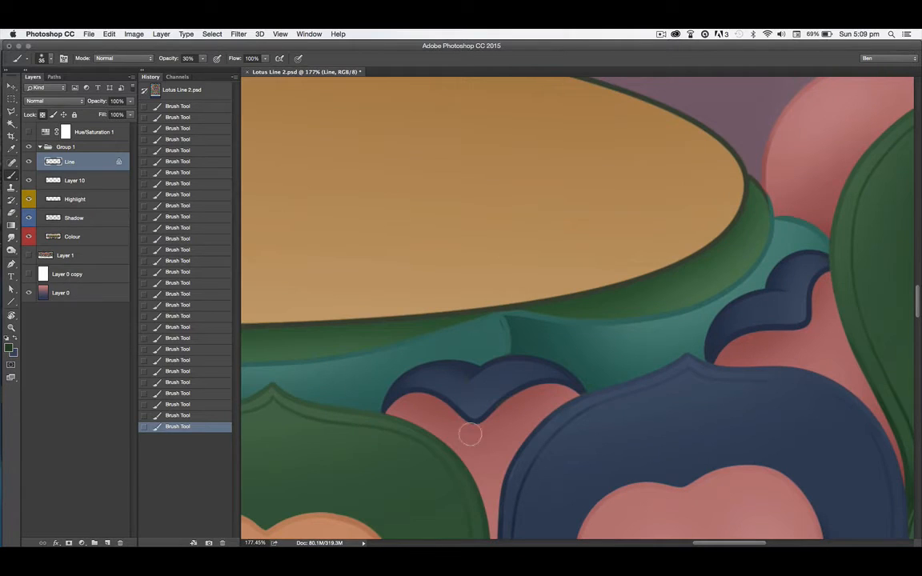
scroll(470, 434, left, 8)
scroll(470, 434, down, 10)
Sample a burnt orange, lasso around the golden seat's oval outline, fill its line with that colour and deselect.
alt+click(438, 473)
mouse_move(584, 263)
mouse_down()
mouse_move(693, 451)
mouse_move(685, 428)
mouse_up()
key(bracketleft)
key(bracketleft)
key(0)
key(super+minus)
key(super+minus)
key(super+minus)
key(l)
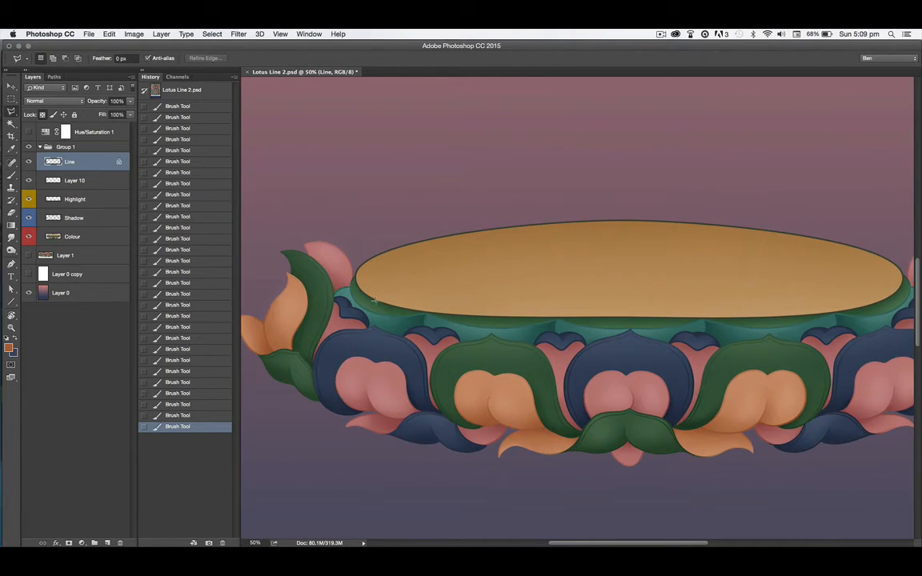
drag(11, 110, 48, 101)
drag(358, 280, 867, 231)
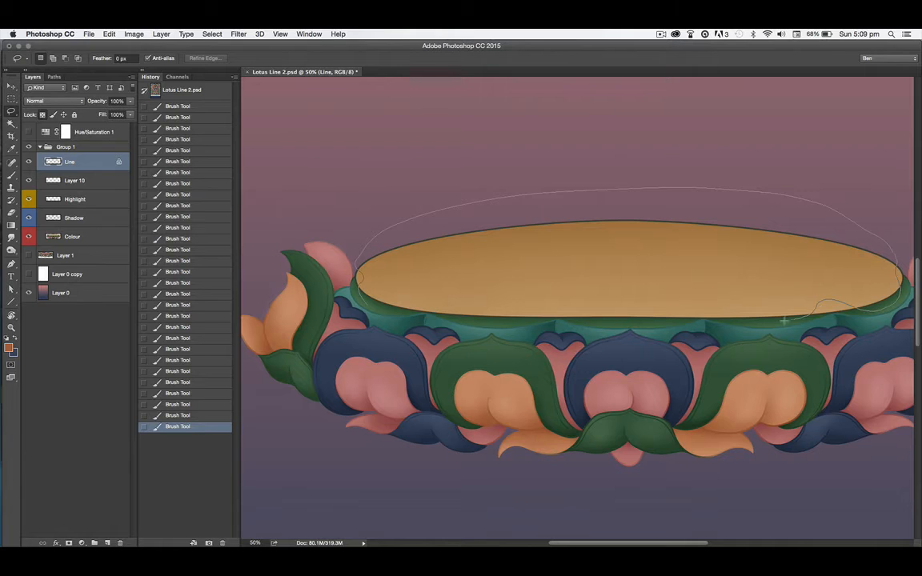
drag(496, 321, 498, 322)
key(alt+BackSpace)
key(super+d)
Paint the remaining dark parts of the golden seat's outline burnt orange with a size 25 brush at 100% opacity.
drag(484, 343, 592, 344)
drag(300, 312, 866, 450)
key(b)
mouse_move(431, 128)
mouse_down()
mouse_move(419, 151)
mouse_move(448, 220)
mouse_up()
mouse_move(647, 310)
mouse_down()
mouse_move(705, 313)
mouse_move(437, 320)
mouse_move(663, 365)
mouse_up()
drag(873, 460, 537, 422)
drag(375, 324, 590, 325)
mouse_move(853, 346)
mouse_down()
mouse_move(494, 404)
mouse_move(556, 420)
mouse_move(707, 416)
mouse_up()
mouse_move(892, 340)
mouse_down()
mouse_move(548, 299)
mouse_move(456, 326)
mouse_up()
drag(414, 366, 663, 334)
drag(686, 210, 496, 317)
drag(692, 328, 682, 241)
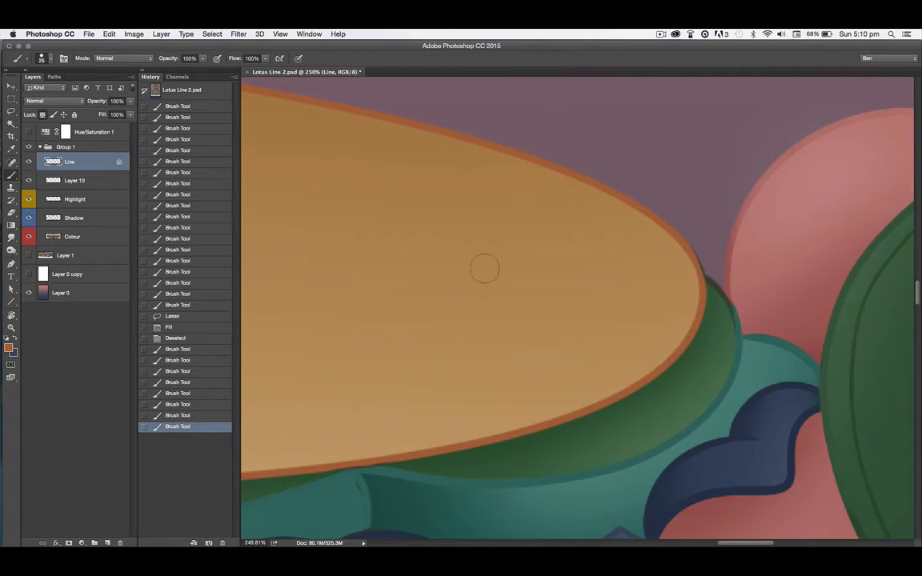
Recolour the dark edge at the left end of the green band beneath the seat with greens sampled from the artwork.
key(super+minus)
key(super+minus)
key(super+minus)
key(super+minus)
drag(366, 407, 633, 366)
mouse_move(328, 299)
mouse_down()
mouse_move(388, 304)
mouse_move(469, 341)
mouse_move(416, 320)
mouse_up()
drag(381, 307, 602, 377)
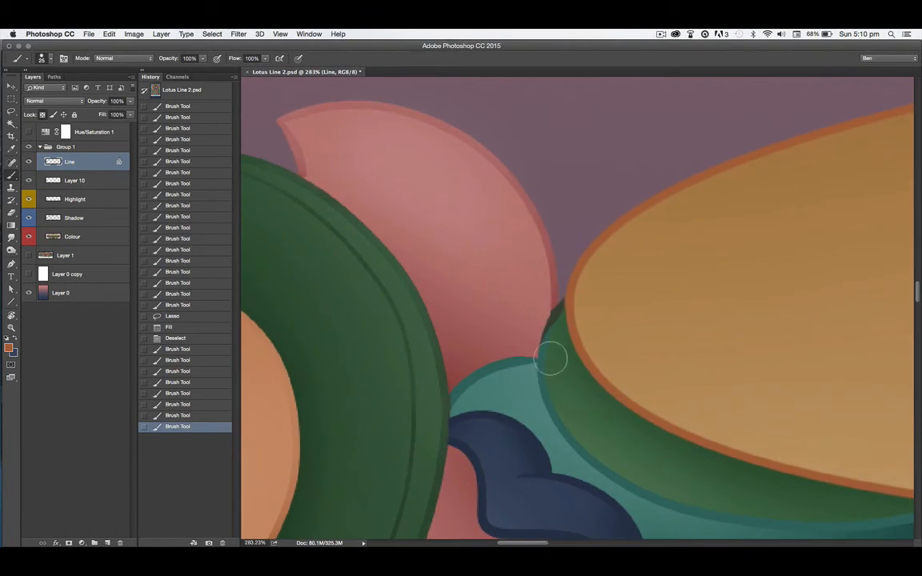
drag(545, 343, 559, 312)
mouse_move(559, 312)
mouse_down()
mouse_move(541, 356)
mouse_move(550, 373)
mouse_move(546, 366)
mouse_up()
alt+click(541, 372)
mouse_move(543, 353)
mouse_down()
mouse_move(565, 304)
mouse_move(554, 302)
mouse_move(567, 298)
mouse_up()
alt+click(570, 287)
drag(568, 297, 570, 286)
Recolour the dark edge at the green band's right end and touch up the adjoining seat outline with colours sampled from the artwork.
mouse_move(744, 382)
mouse_down()
mouse_move(634, 358)
mouse_move(536, 351)
mouse_up()
alt+click(677, 346)
mouse_move(675, 324)
mouse_down()
mouse_move(645, 274)
mouse_move(663, 295)
mouse_up()
drag(657, 286, 676, 349)
alt+click(619, 241)
drag(622, 239, 630, 252)
drag(625, 244, 635, 271)
drag(629, 253, 638, 273)
Examine the recoloured line work across the whole lotus illustration.
drag(416, 299, 723, 256)
key(super+minus)
key(super+minus)
key(super+minus)
key(super+minus)
drag(386, 381, 607, 337)
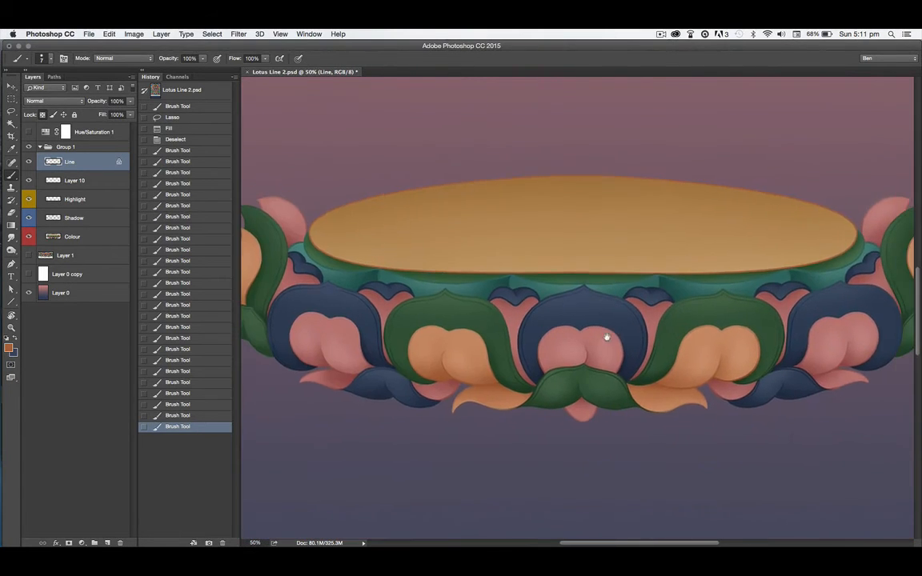
key(super+minus)
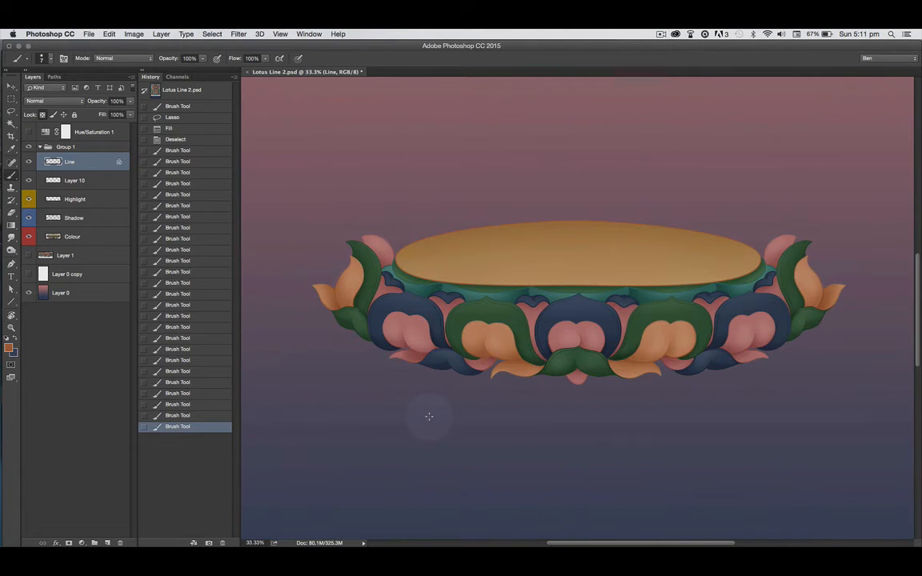
key(super+space)
mouse_move(483, 364)
mouse_down()
mouse_move(510, 383)
mouse_move(503, 378)
mouse_up()
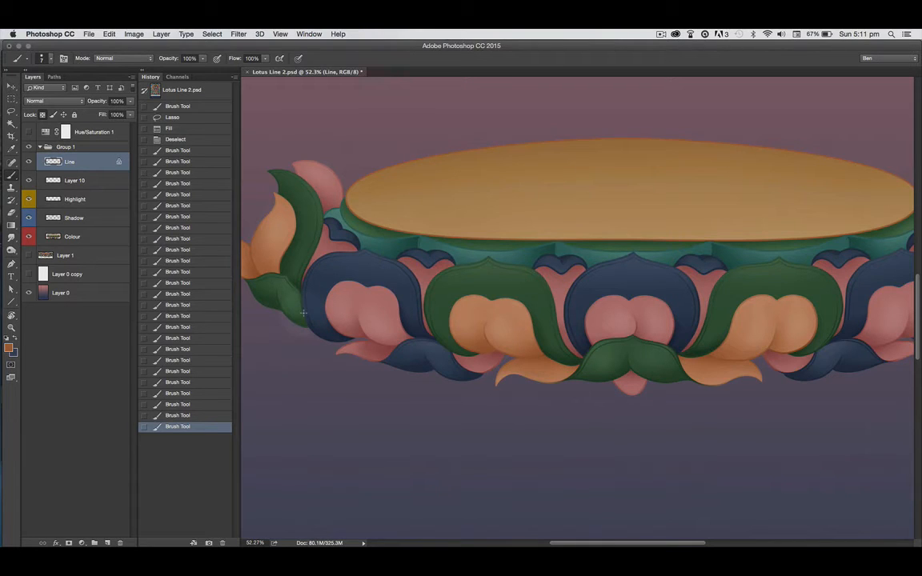
Compare the lotus in greyscale and in colour by switching the Hue/Saturation 1 adjustment layer on and off.
key(space)
drag(349, 367, 321, 363)
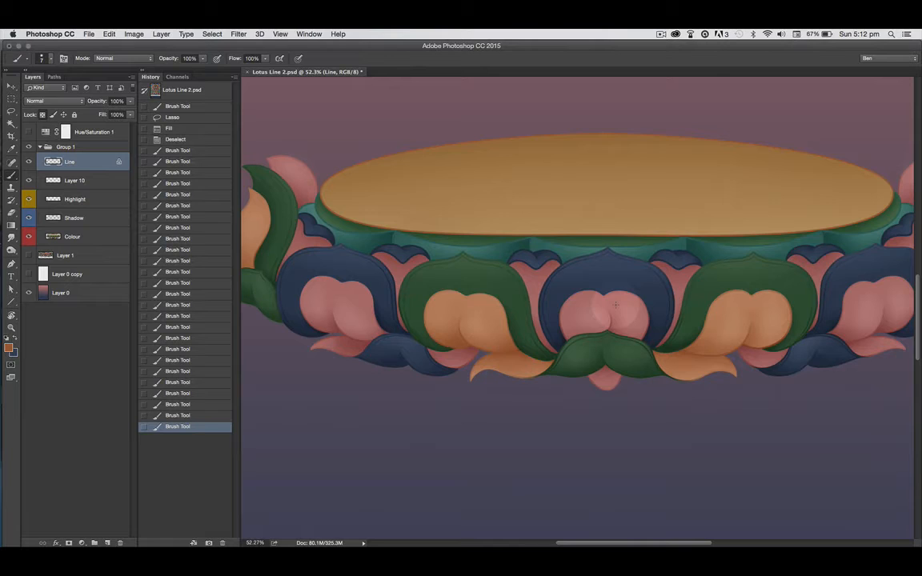
click(29, 131)
click(29, 131)
click(28, 131)
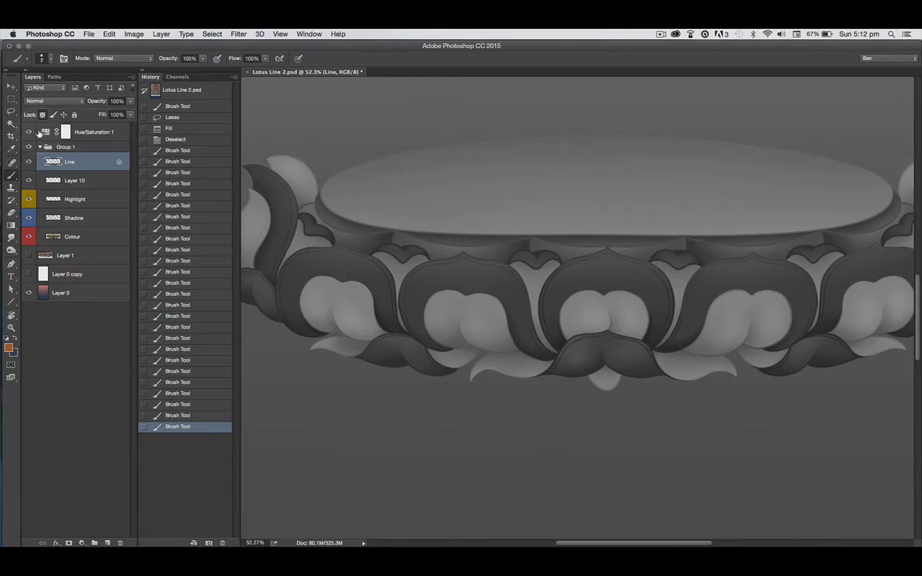
click(29, 132)
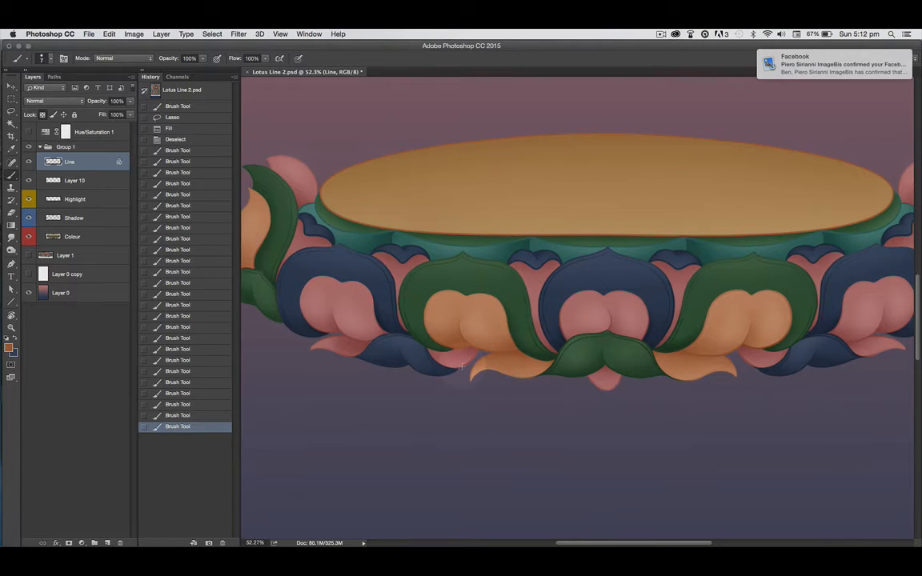
drag(462, 367, 453, 369)
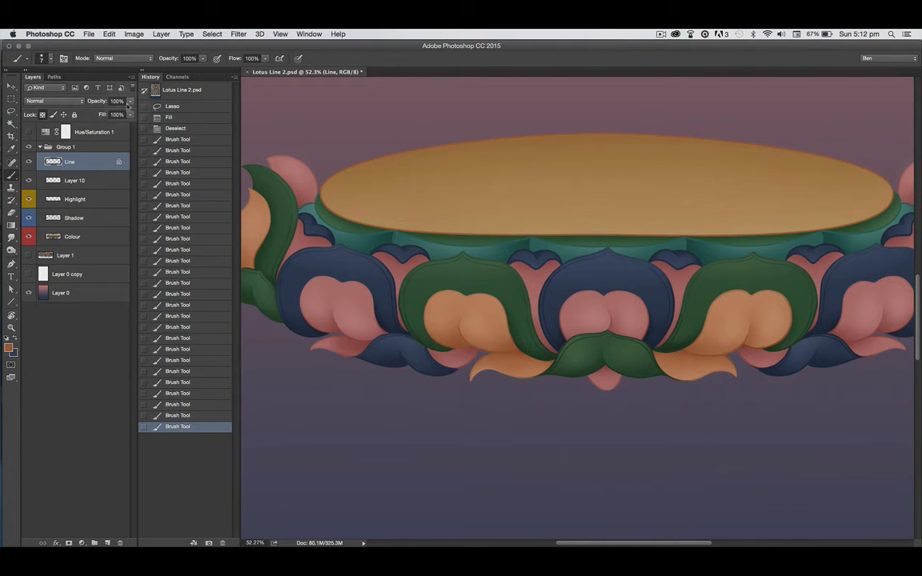
Try lower opacities on the Line layer and restore it to 100%.
click(131, 103)
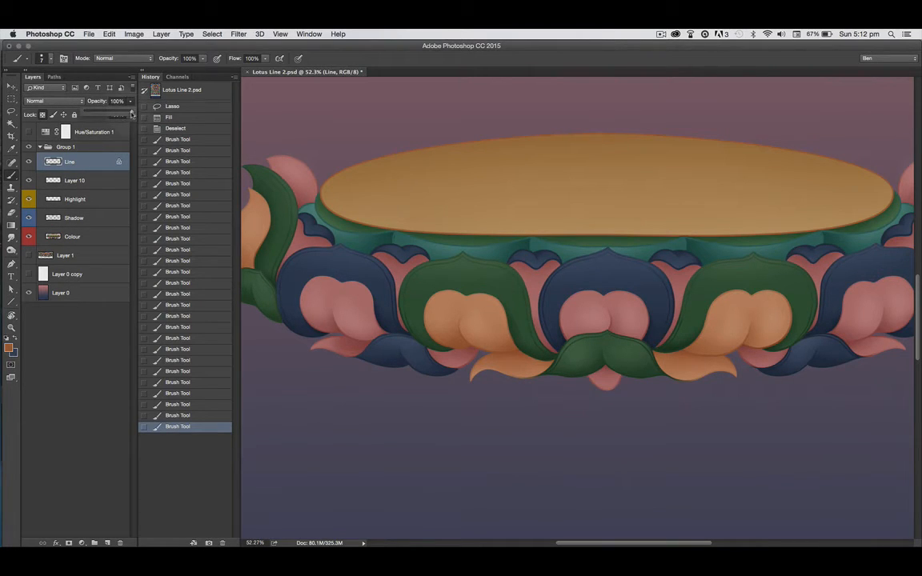
drag(132, 115, 115, 114)
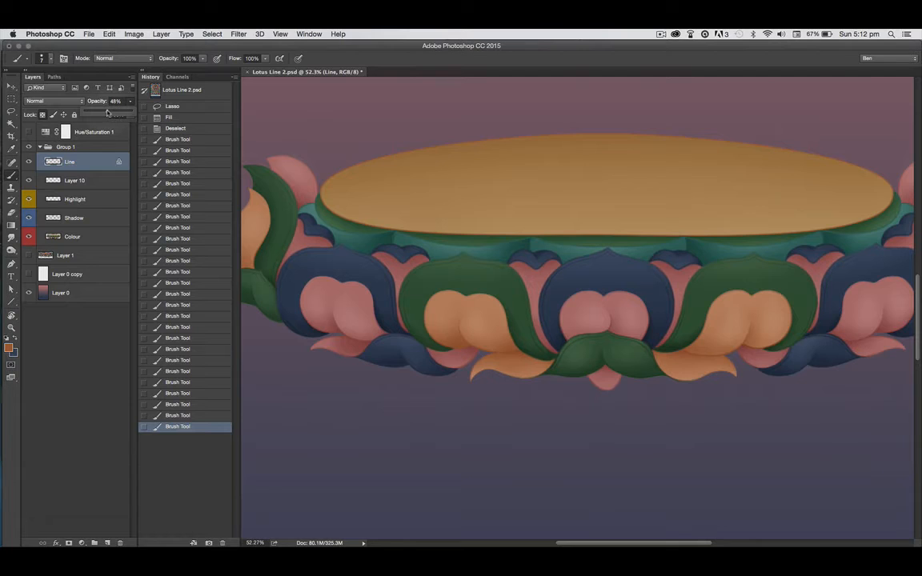
drag(107, 112, 99, 113)
drag(105, 115, 133, 117)
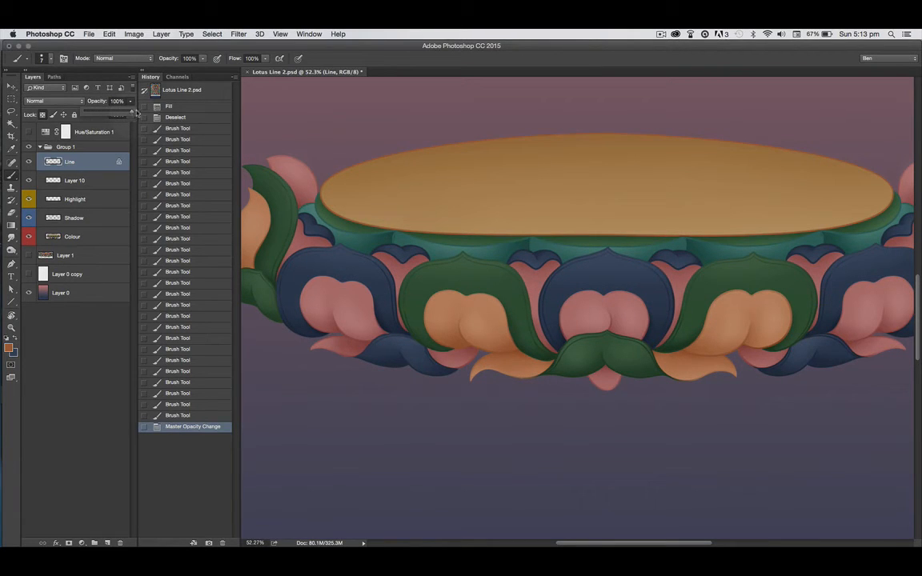
Fade the Line layer to 0% opacity, show the white Layer 0 copy, and inspect the edges between the petals.
key(super+space)
drag(511, 325, 564, 372)
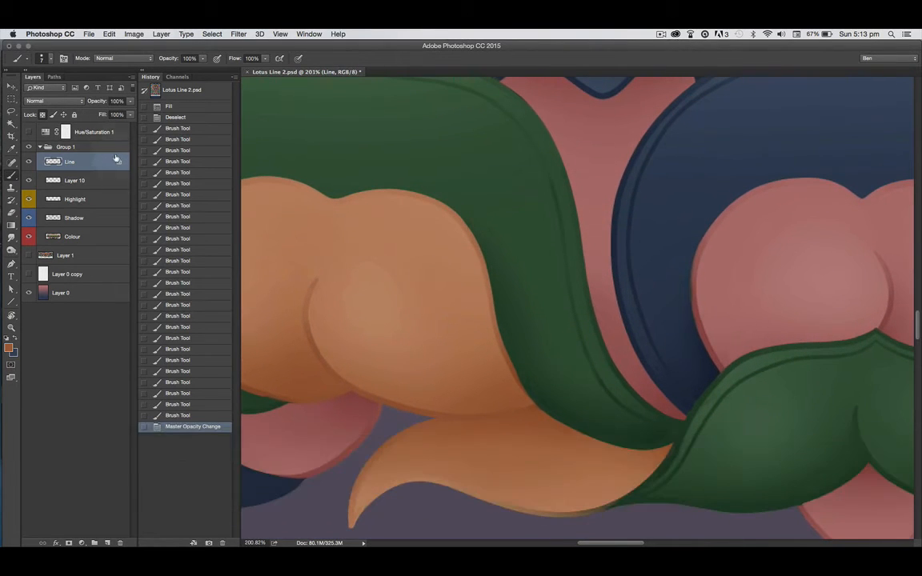
click(130, 102)
drag(115, 114, 83, 114)
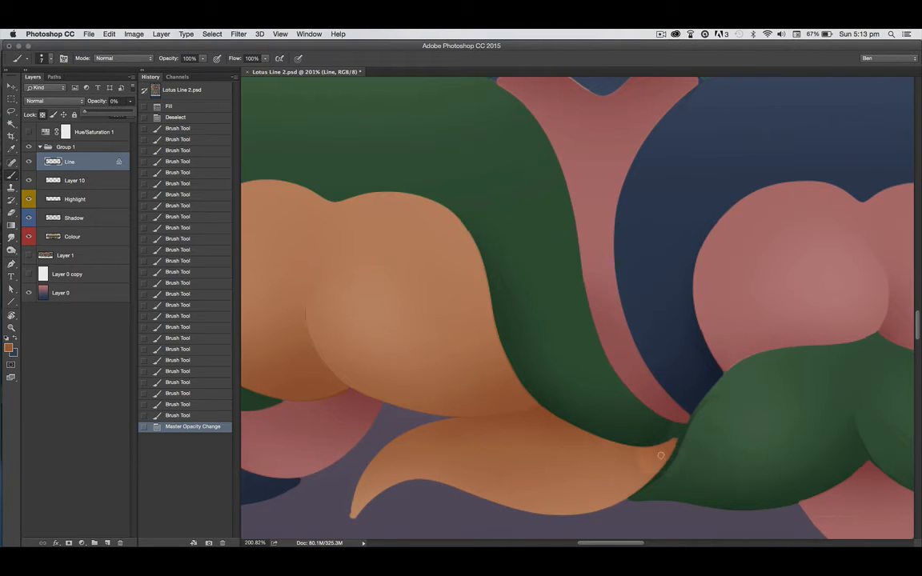
click(29, 274)
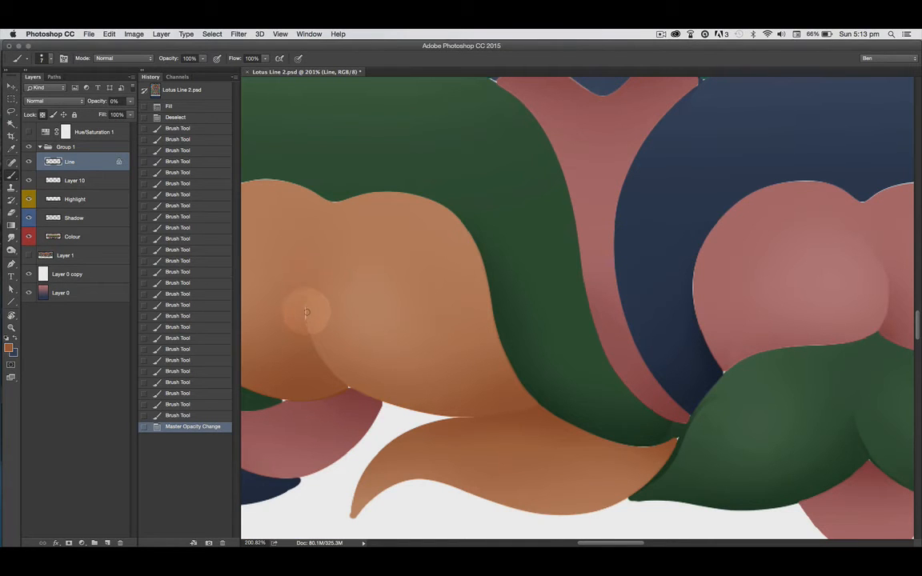
key(space)
drag(341, 334, 532, 270)
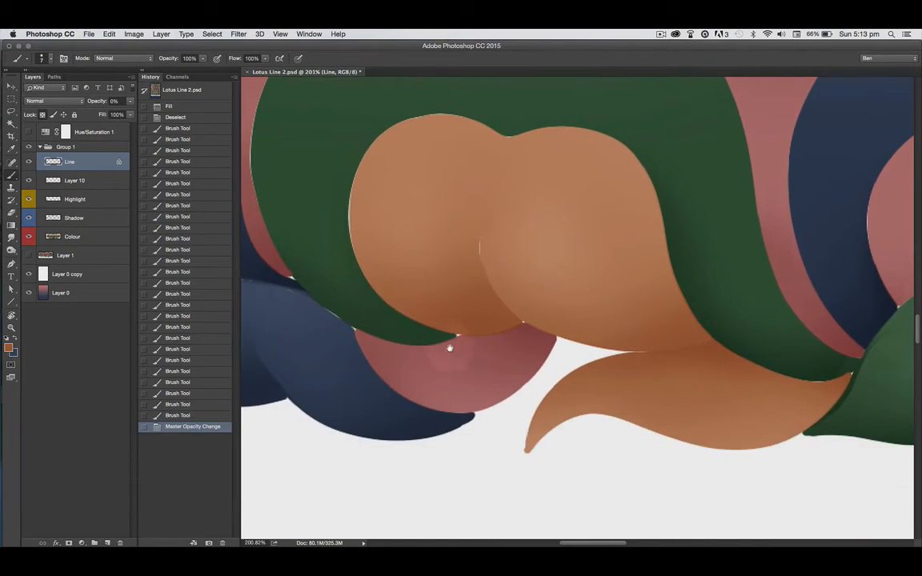
key(space)
drag(336, 313, 524, 430)
drag(461, 292, 452, 385)
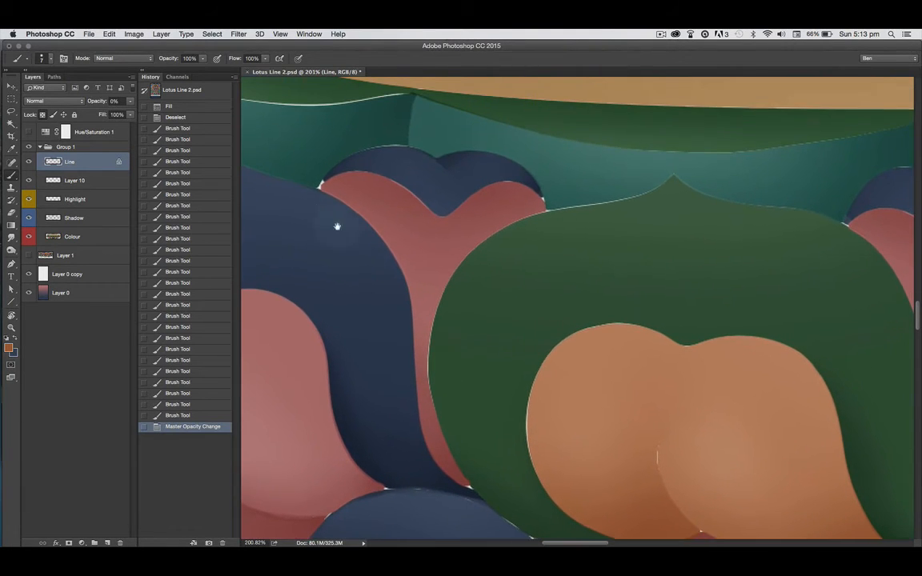
Compare the petal edges with the Line layer shown and hidden, ending with its opacity at 0%.
click(29, 164)
click(29, 164)
click(130, 102)
drag(113, 110, 81, 112)
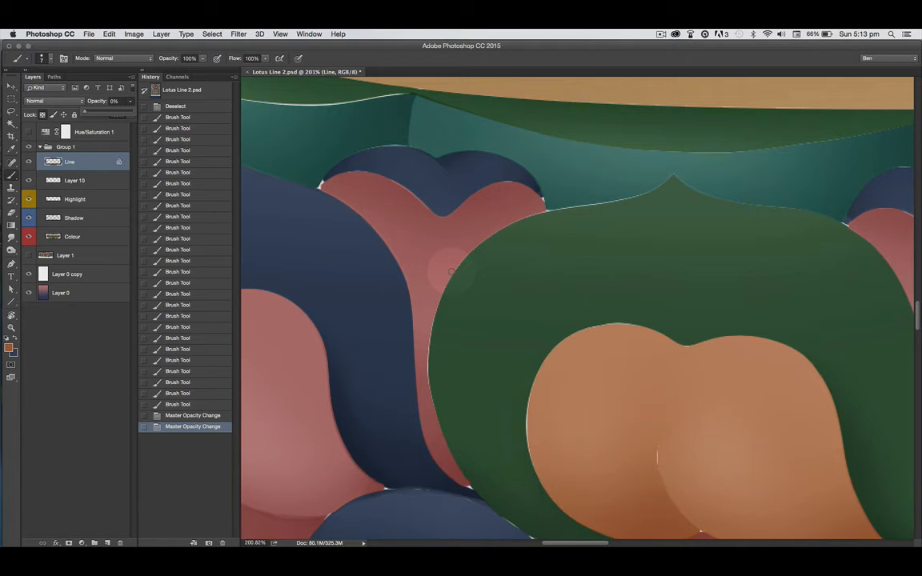
Set the Line layer's opacity to 76%, hide the white Layer 0 copy, and review the whole lotus.
click(90, 164)
click(130, 102)
drag(80, 113, 120, 113)
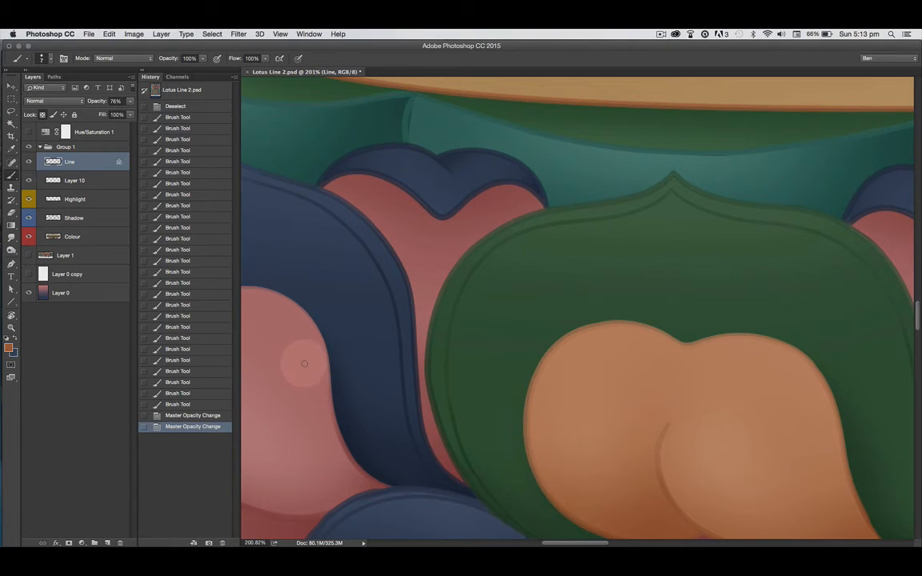
key(super+minus)
key(super+minus)
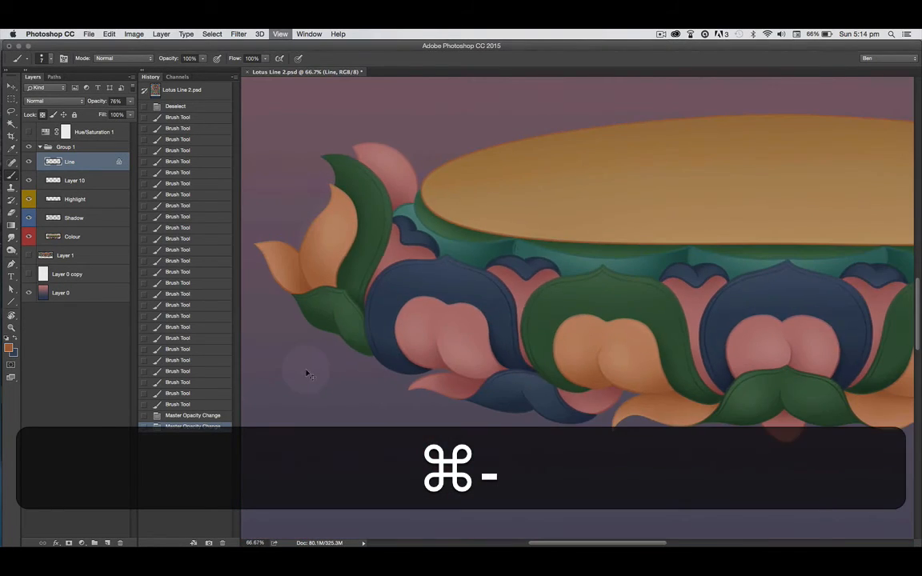
key(super+minus)
mouse_move(612, 413)
mouse_down()
mouse_move(410, 371)
mouse_move(483, 386)
mouse_up()
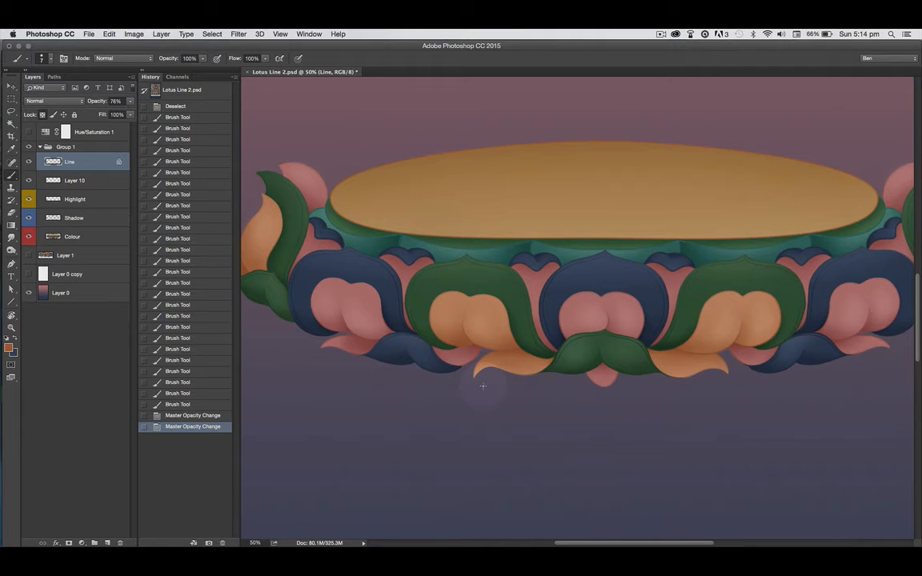
Show the reference painting on Layer 1 and bring its outlined leaves below the lotus into close view.
click(28, 255)
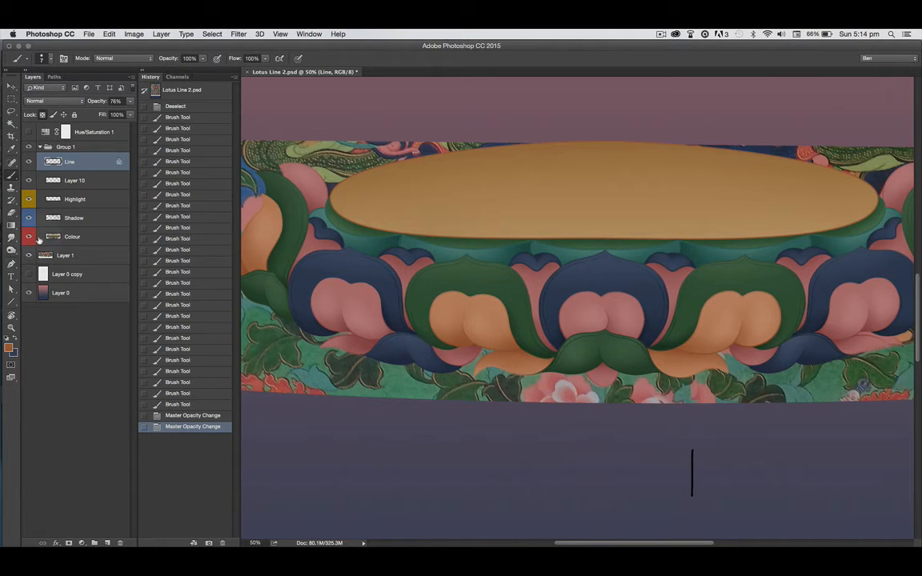
key(super)
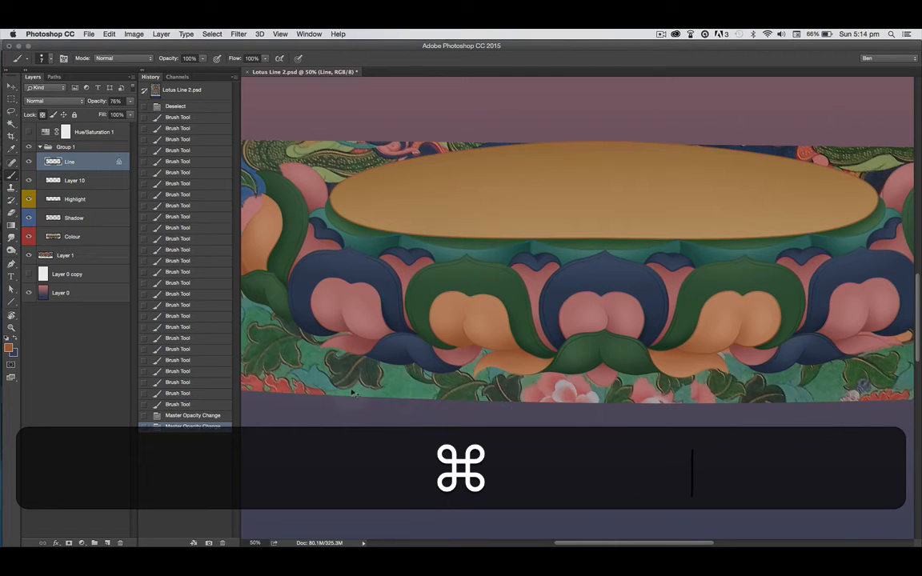
key(super+space)
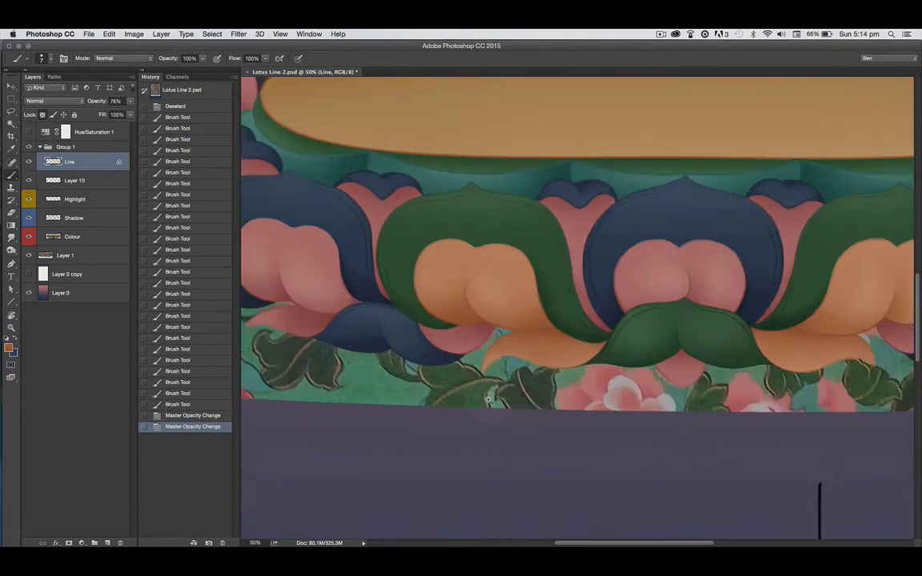
drag(414, 352, 671, 406)
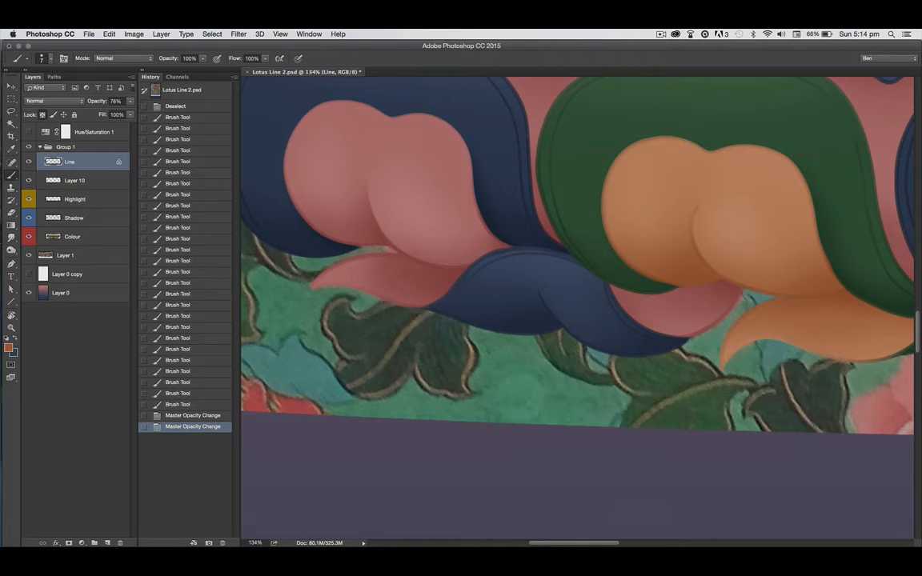
Duplicate the Line layer, hide the copy, and select the original Line layer.
drag(96, 161, 76, 303)
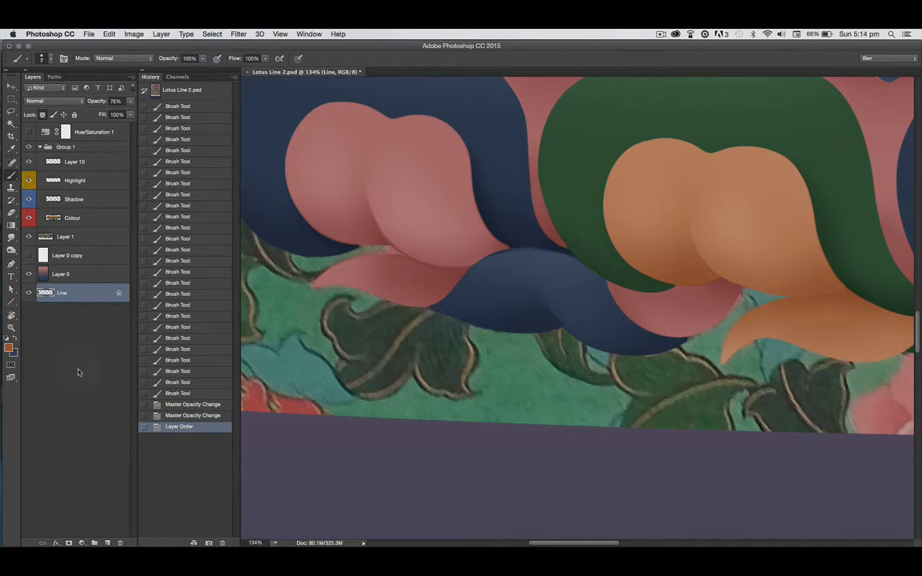
key(super+z)
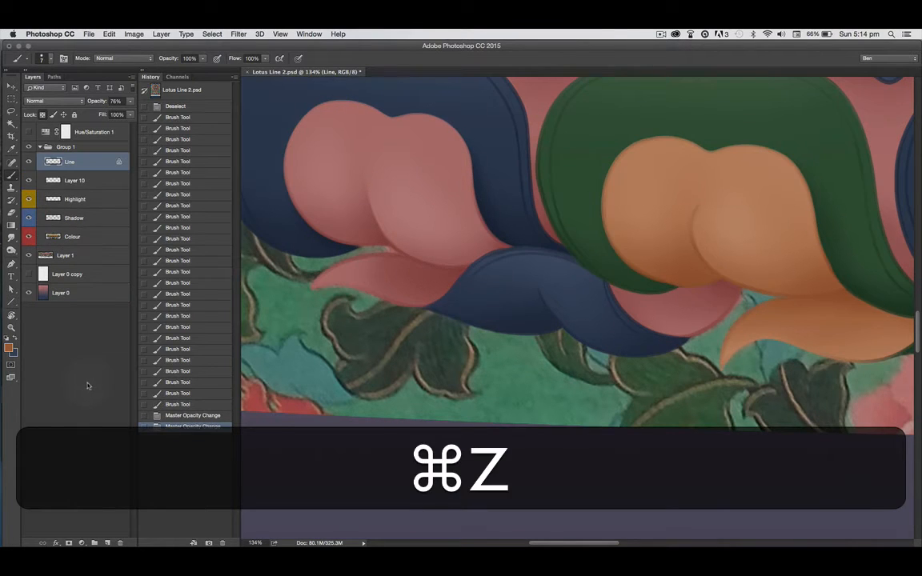
drag(96, 162, 107, 543)
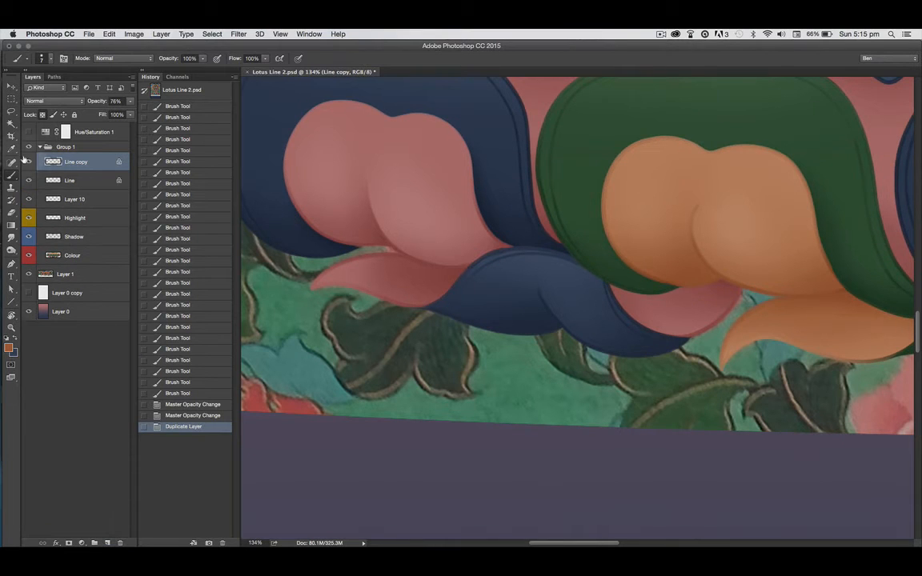
click(95, 183)
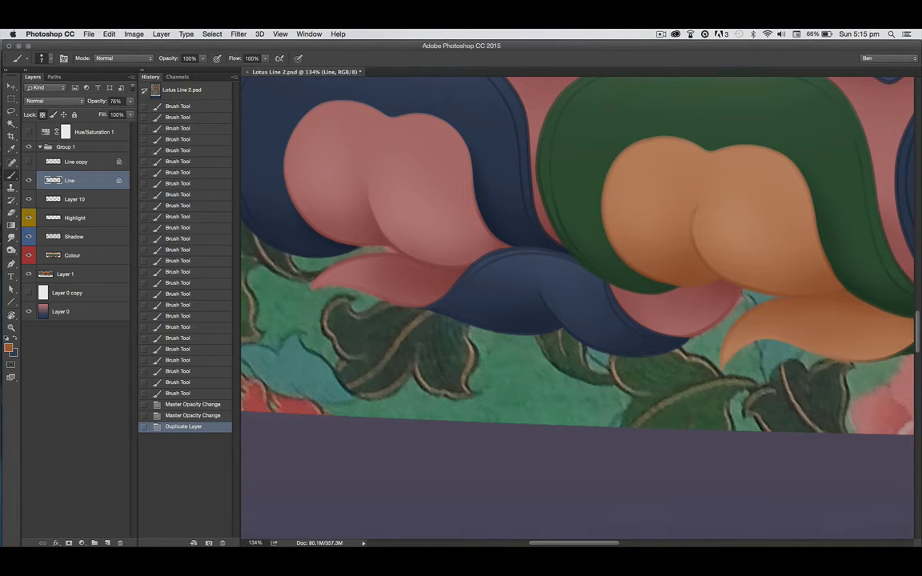
Sample the tan colour of the reference painting's leaf outlines and fill the Line layer's line work with it.
key(alt)
drag(471, 349, 452, 353)
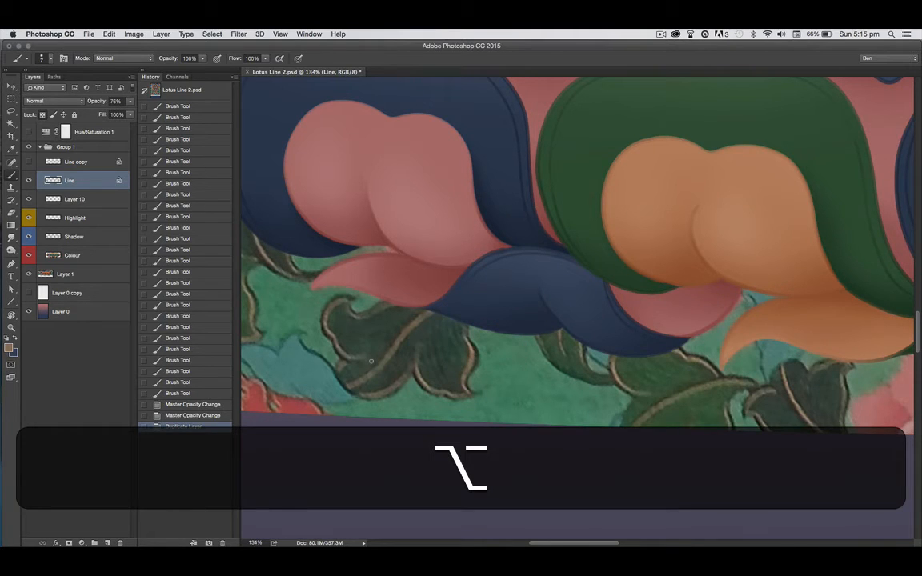
key(alt+BackSpace)
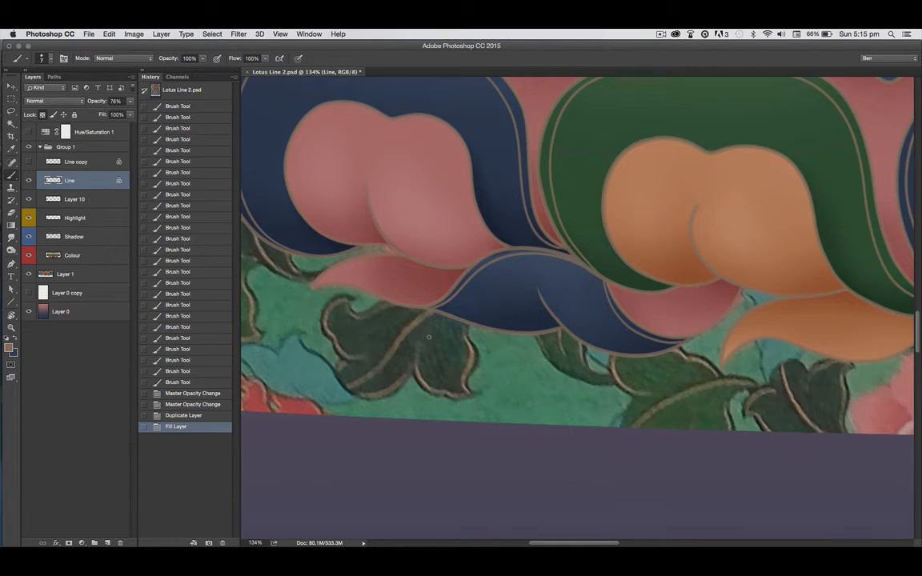
Compare the tan line work on the petals with the outlined leaves in the reference painting.
key(space)
drag(507, 349, 644, 436)
drag(599, 412, 479, 366)
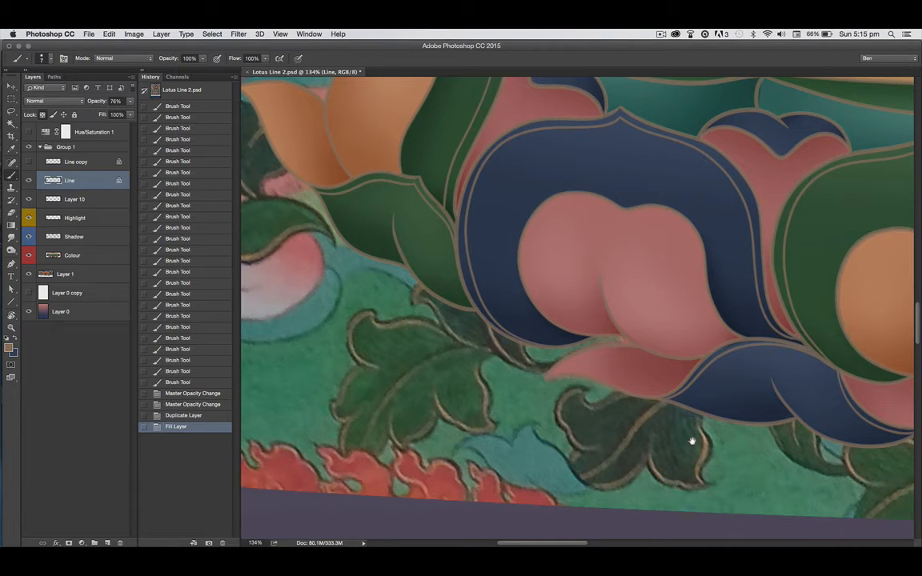
drag(693, 453, 376, 412)
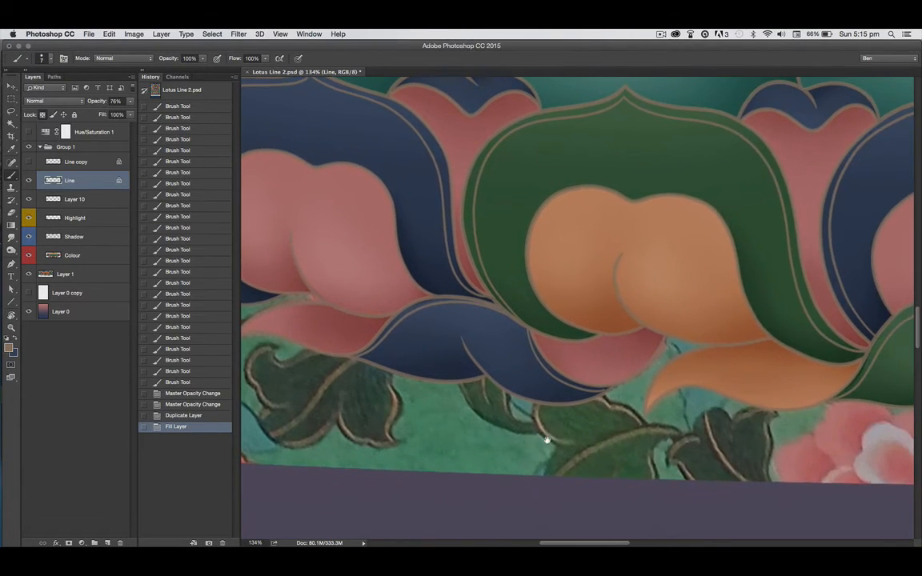
drag(603, 371, 552, 411)
drag(598, 322, 547, 333)
drag(522, 483, 601, 400)
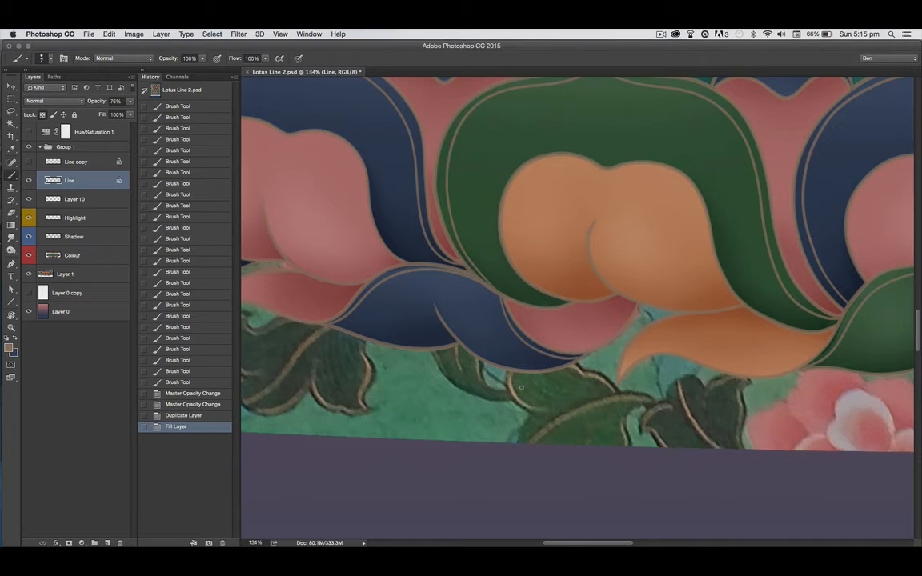
Switch to Adobe Bridge, examine the Gold Leaf.jpg texture in full-screen preview, and return to the lotus in Photoshop.
key(super+Tab)
key(super+Tab)
key(super+Tab)
key(super+Tab)
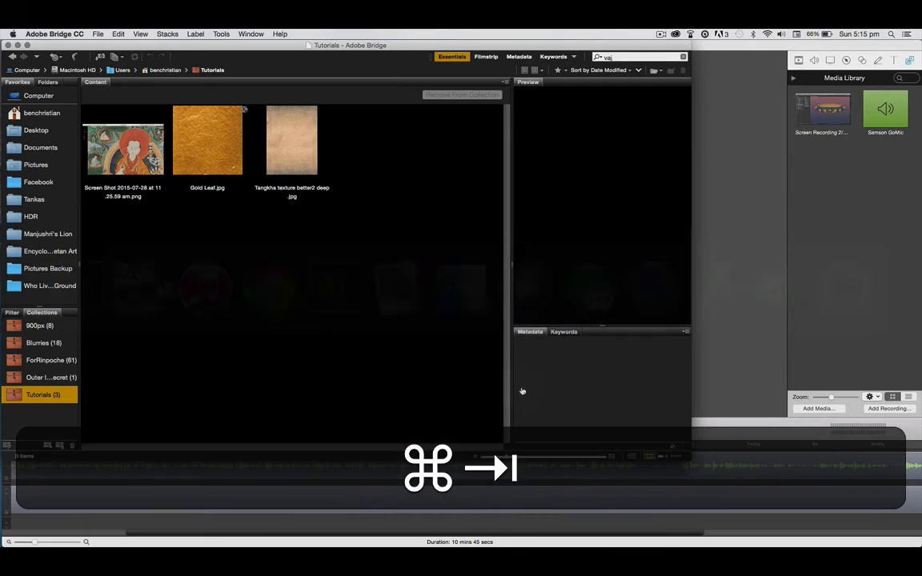
click(206, 143)
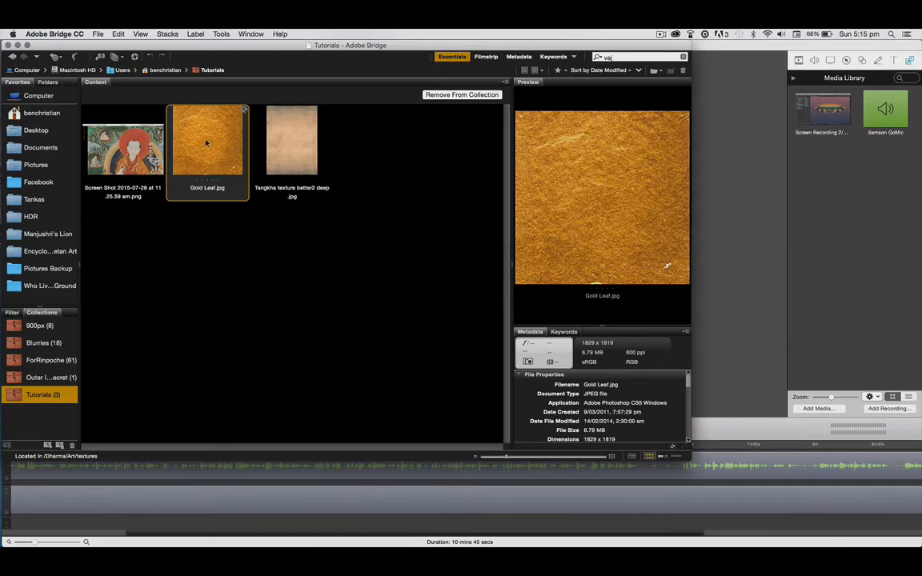
key(space)
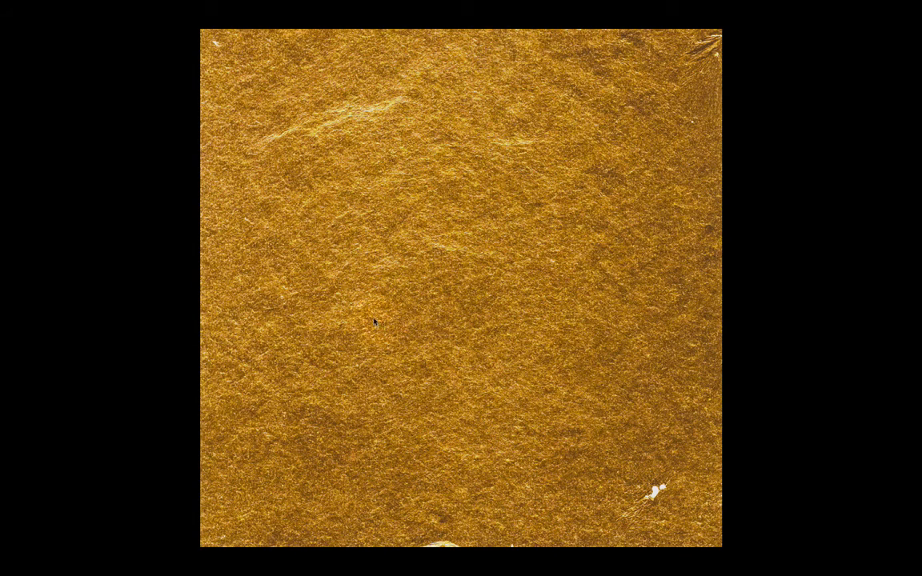
key(super)
key(super+equal)
key(space)
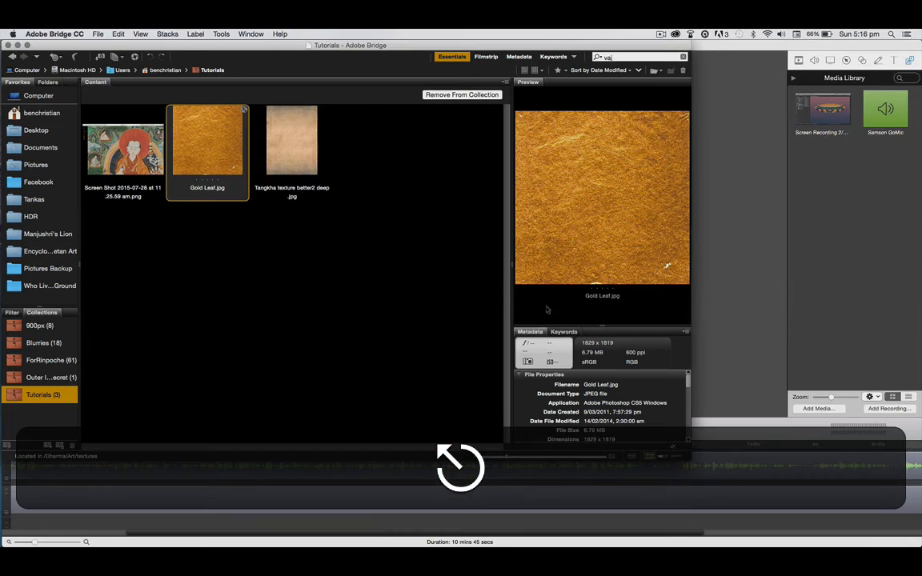
key(super+Tab)
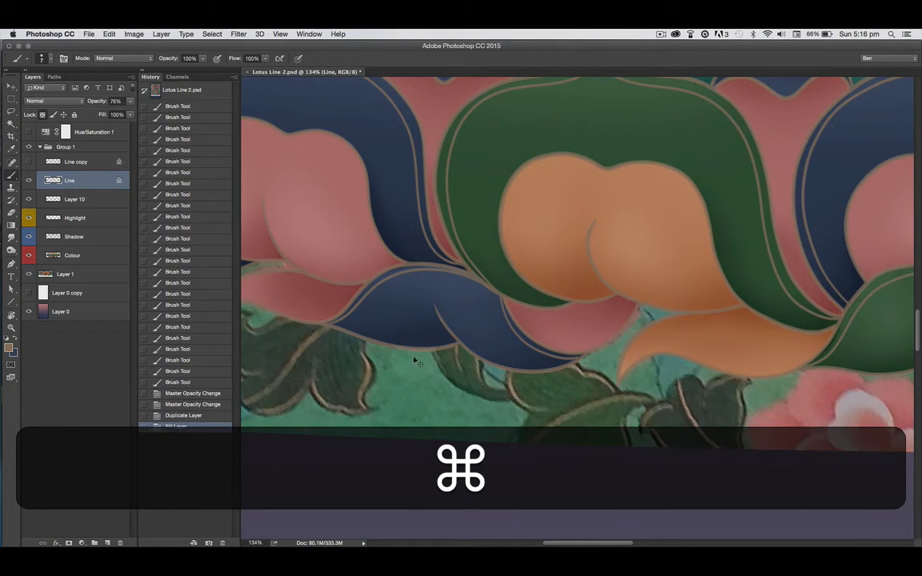
mouse_move(433, 345)
mouse_down()
mouse_move(455, 364)
mouse_move(445, 360)
mouse_up()
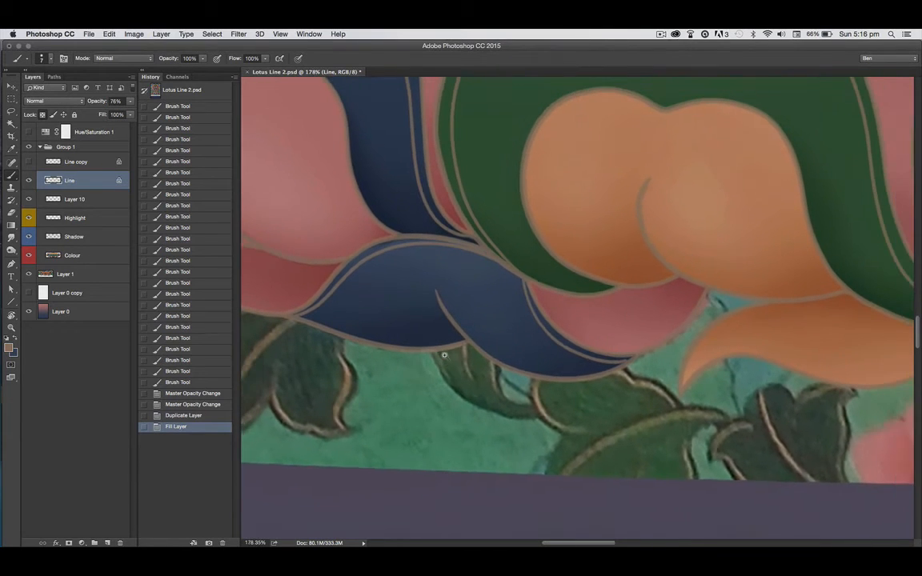
Raise the Line layer's opacity to 100% and add a Pattern Overlay using the fine black-and-white speckled pattern.
drag(131, 102, 135, 117)
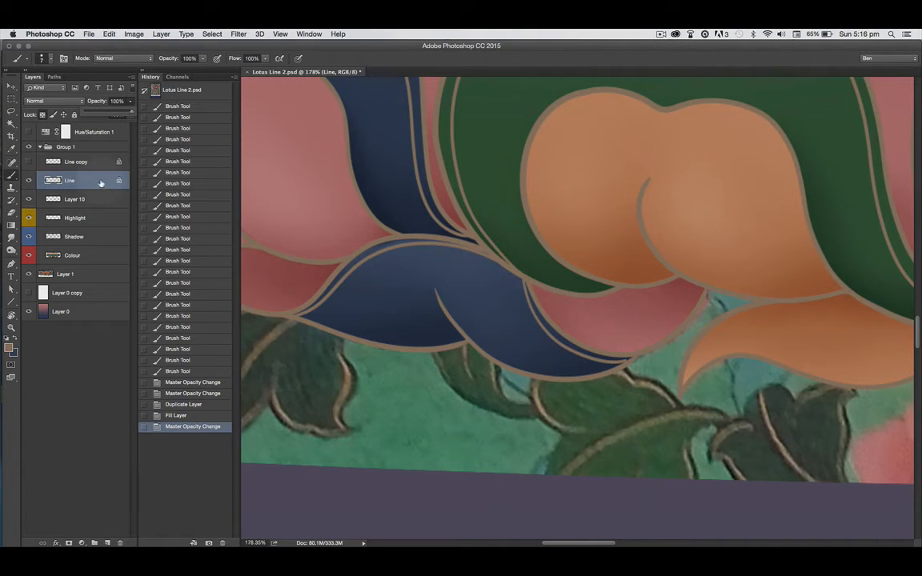
click(56, 543)
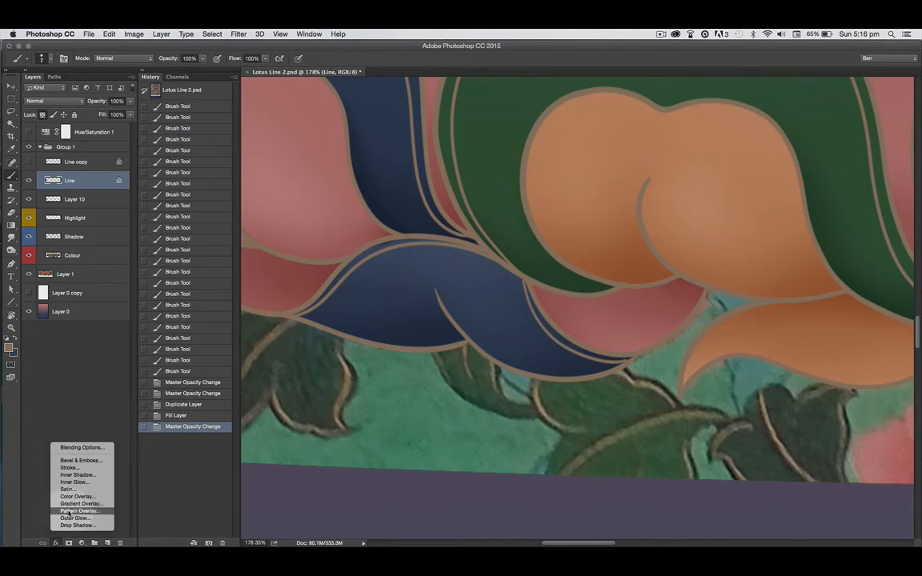
click(69, 511)
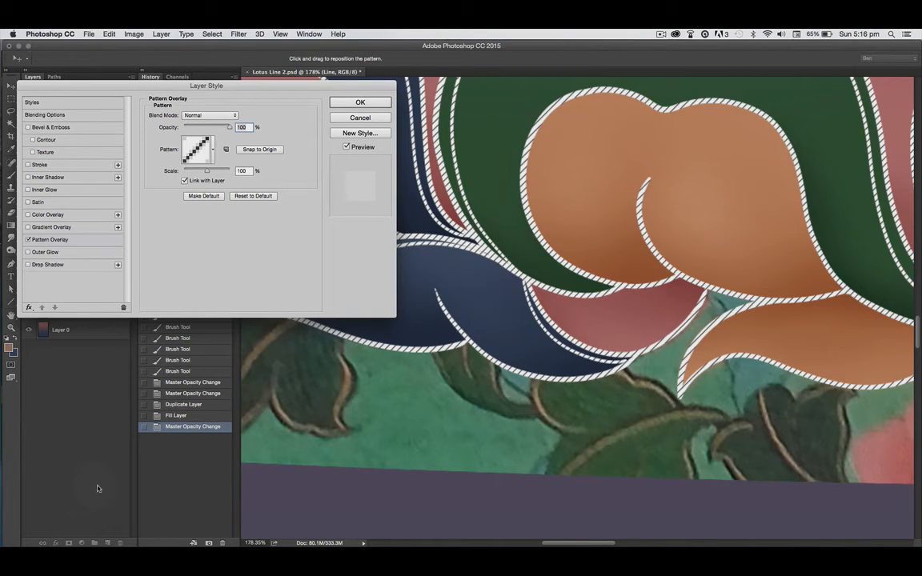
click(213, 153)
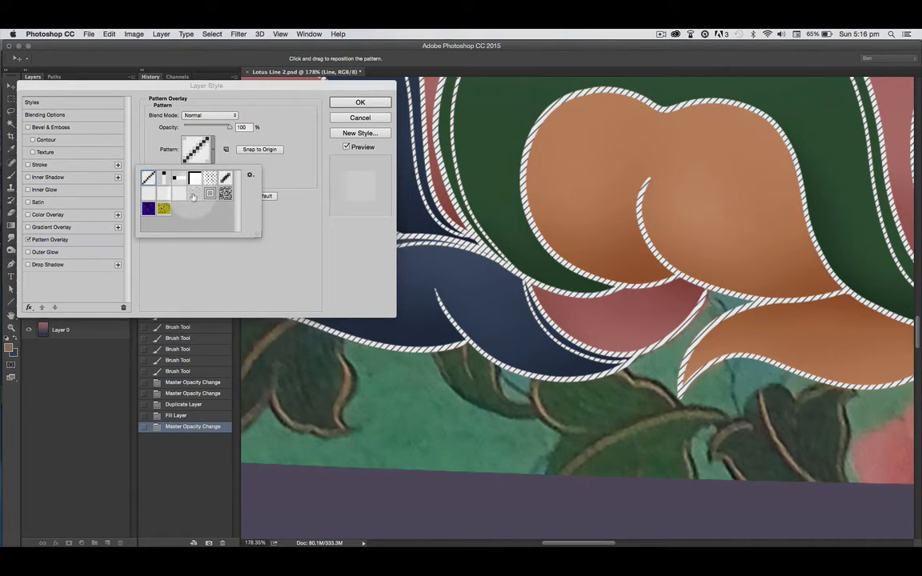
click(192, 195)
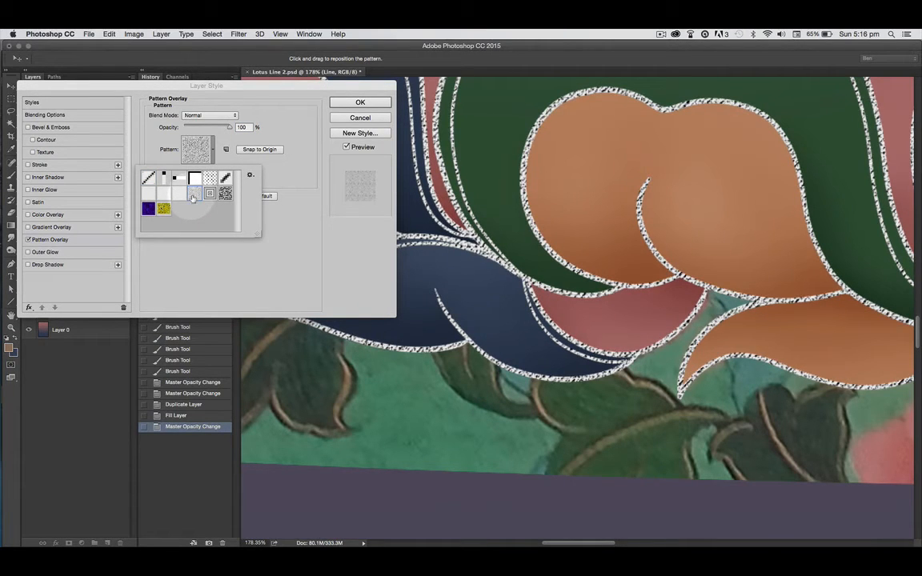
click(225, 194)
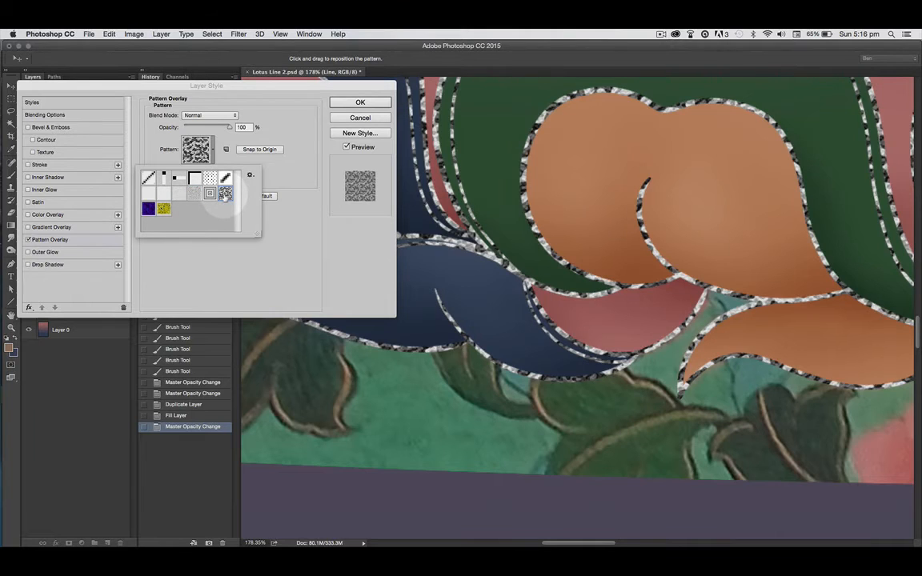
click(194, 195)
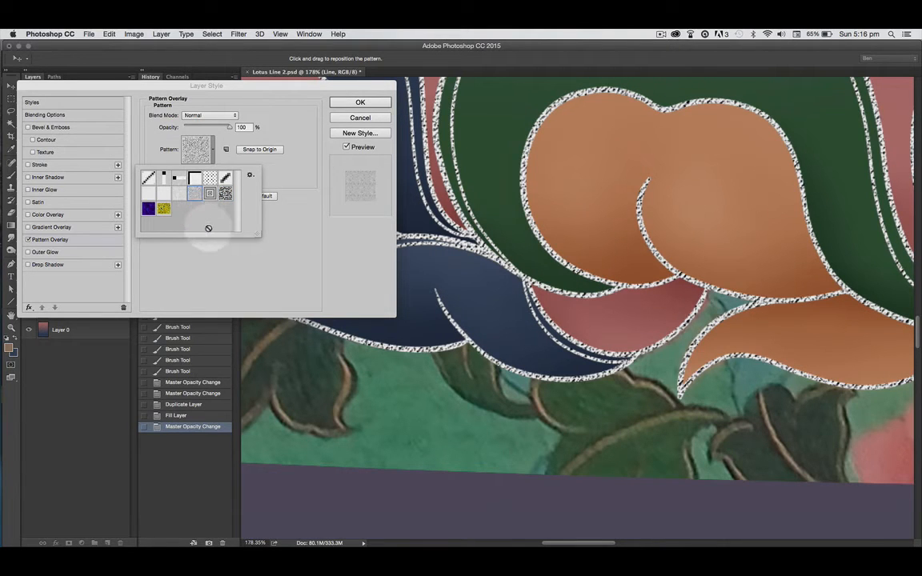
click(164, 209)
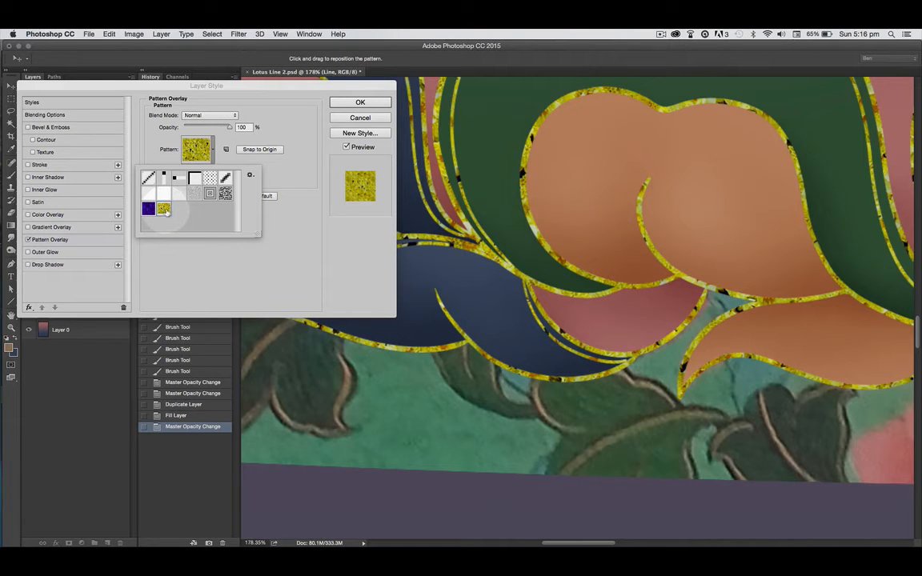
click(194, 194)
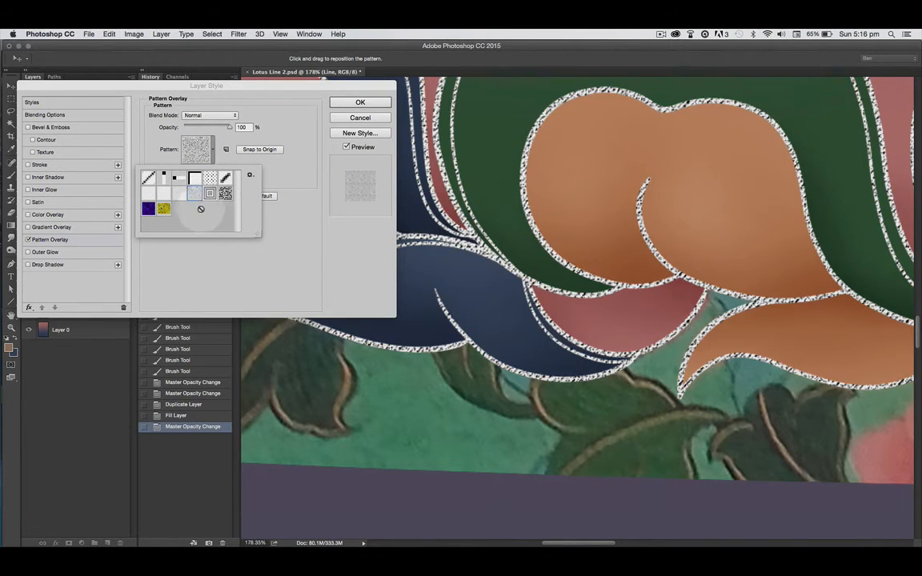
click(286, 231)
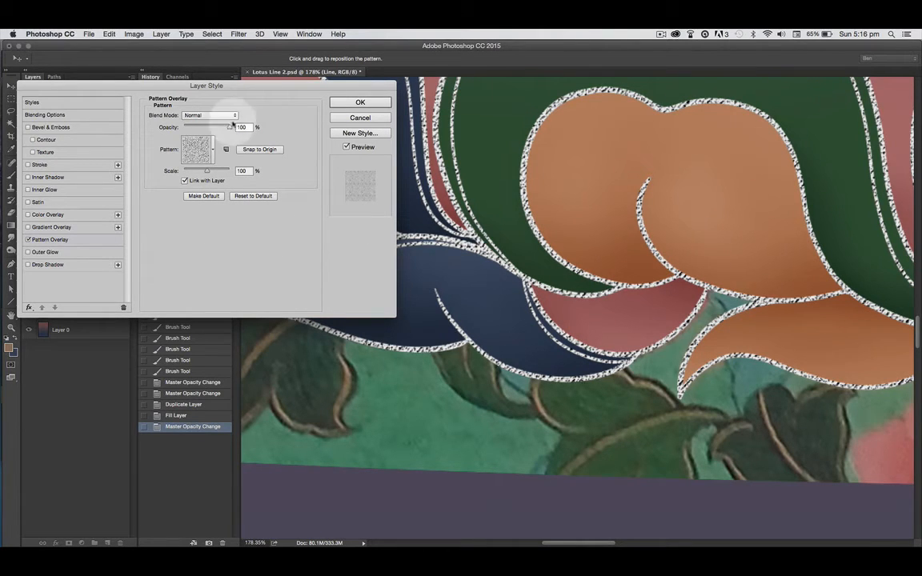
Set the pattern overlay's blend mode to Overlay and its opacity to 16%, and apply the layer style.
click(233, 119)
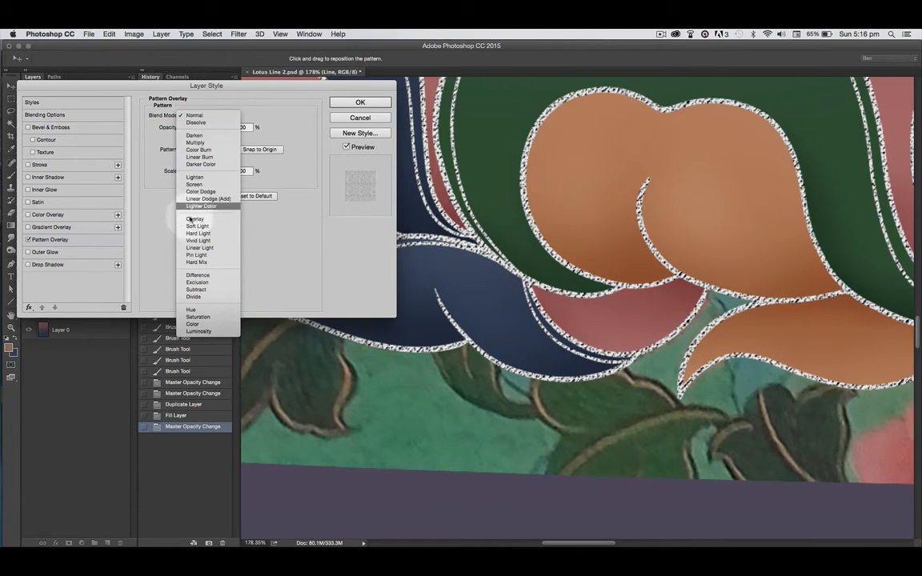
click(193, 228)
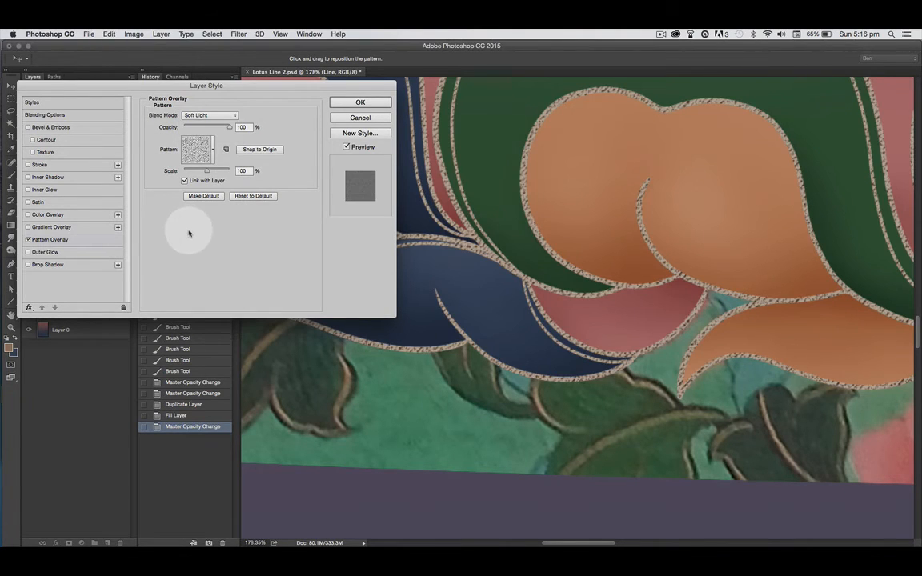
click(231, 118)
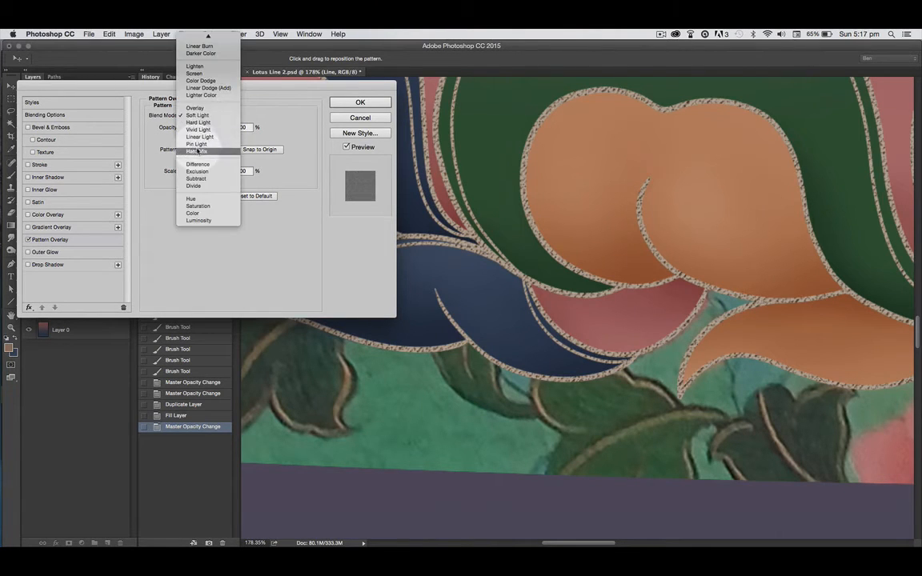
click(194, 108)
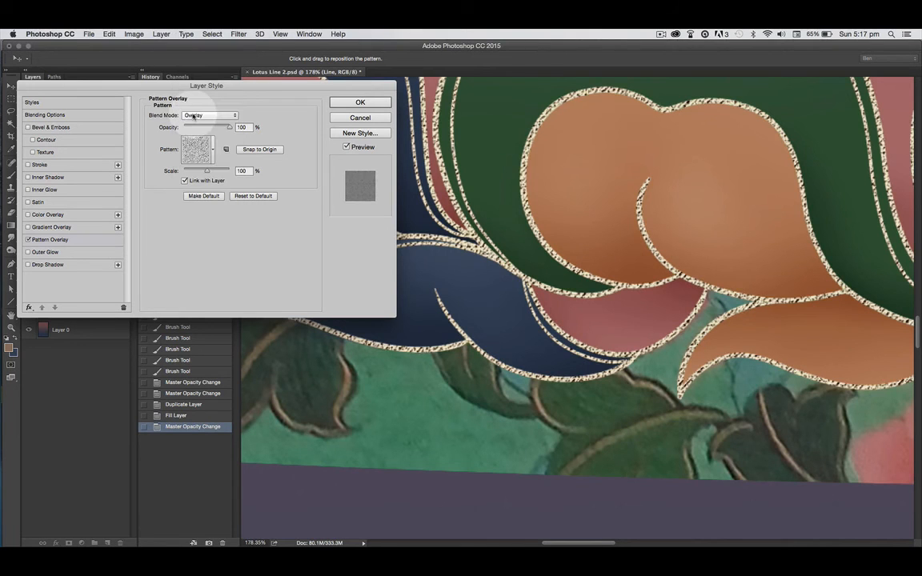
click(229, 117)
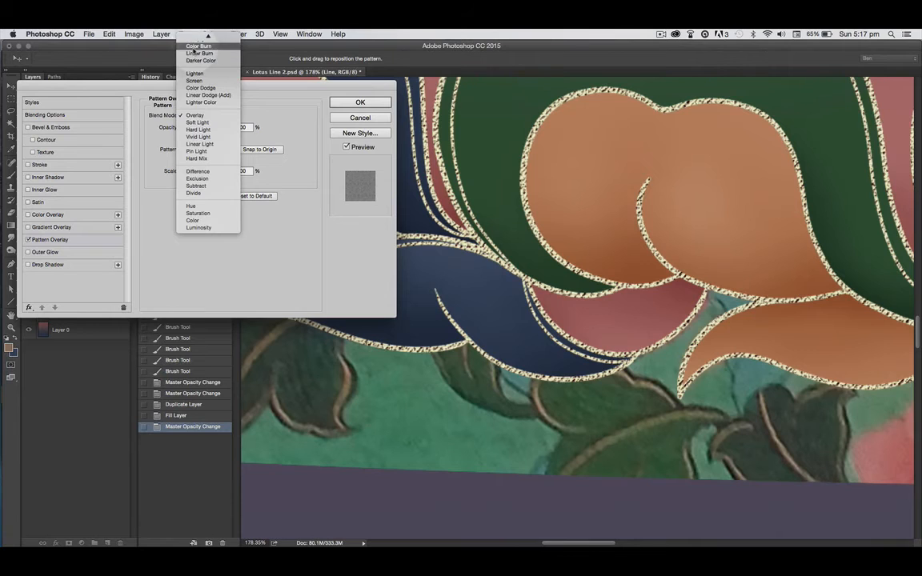
click(193, 55)
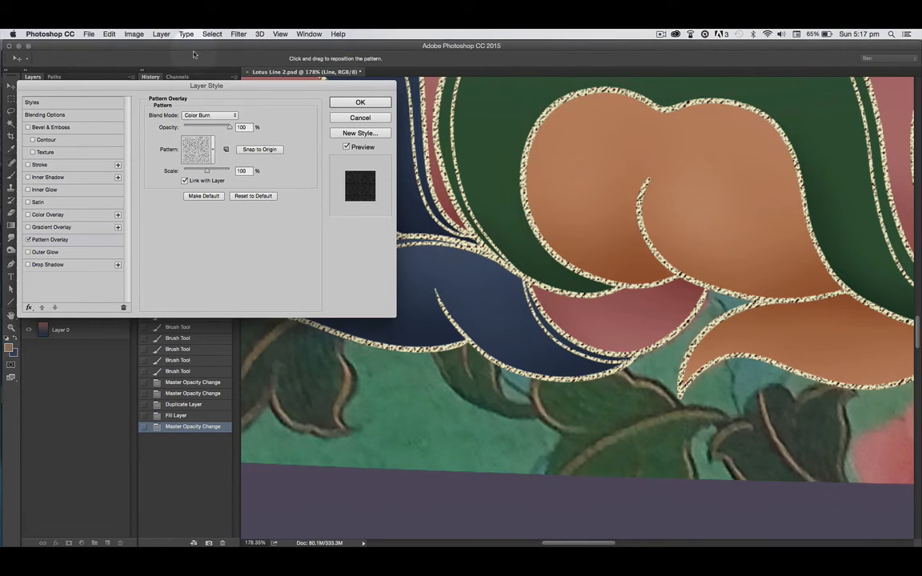
click(213, 115)
click(192, 186)
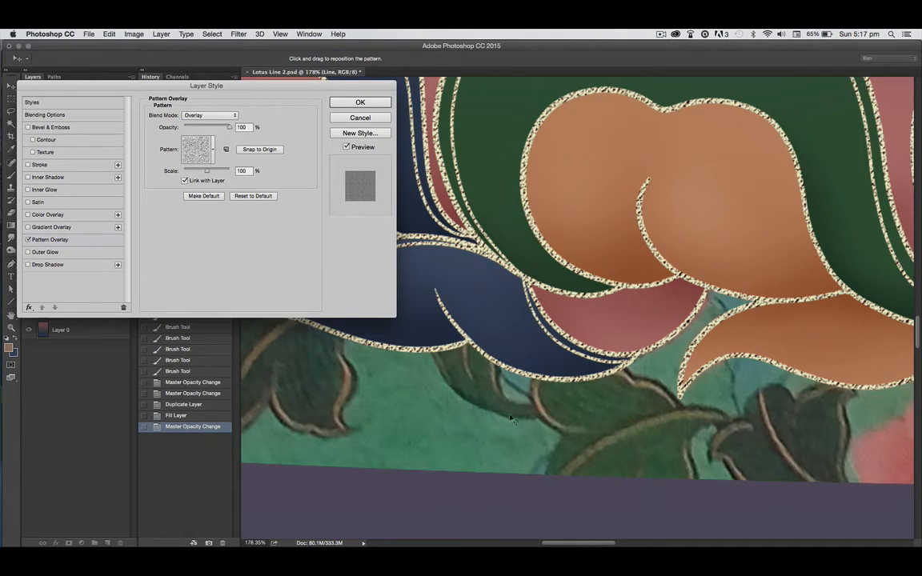
drag(229, 130, 190, 130)
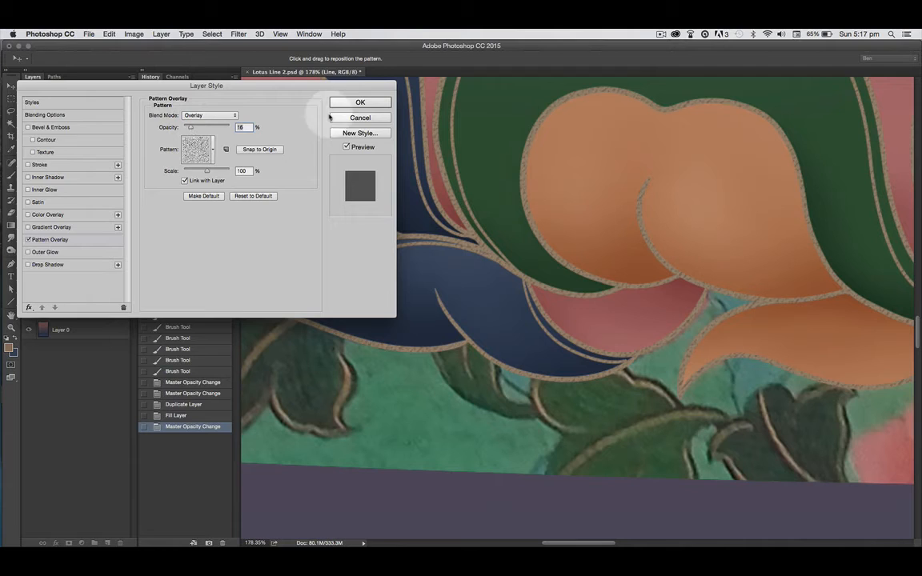
click(340, 104)
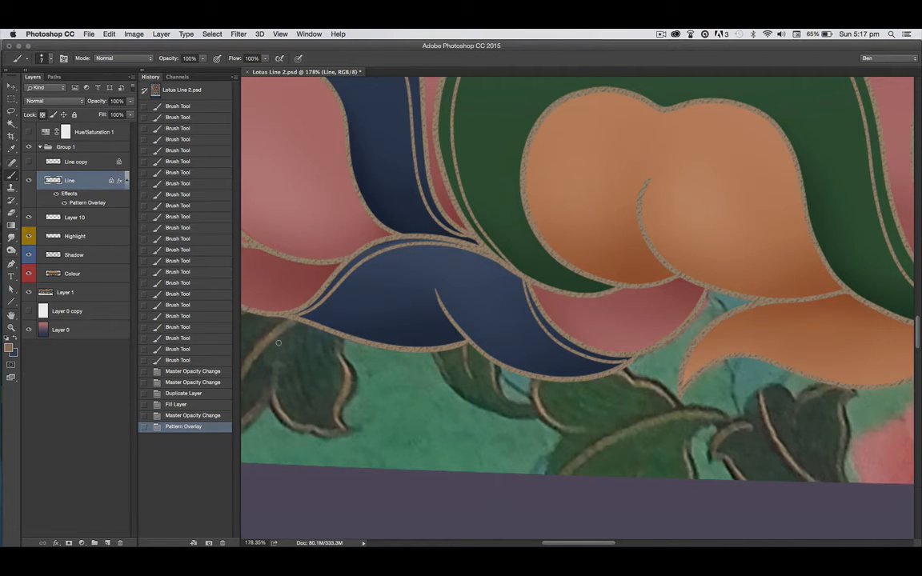
Adjust the Line layer's Hue/Saturation to saturation +28 and lightness -3.
key(super)
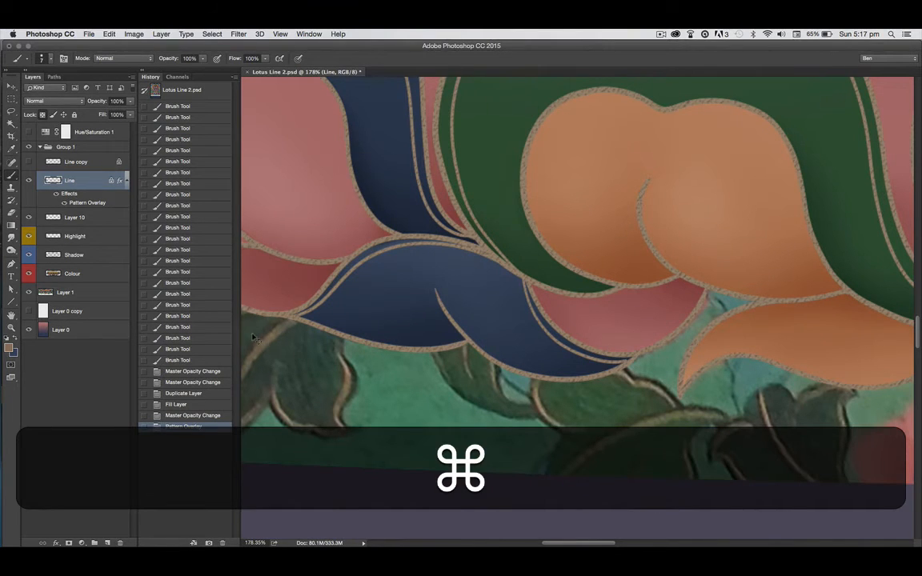
key(super+u)
drag(344, 185, 360, 189)
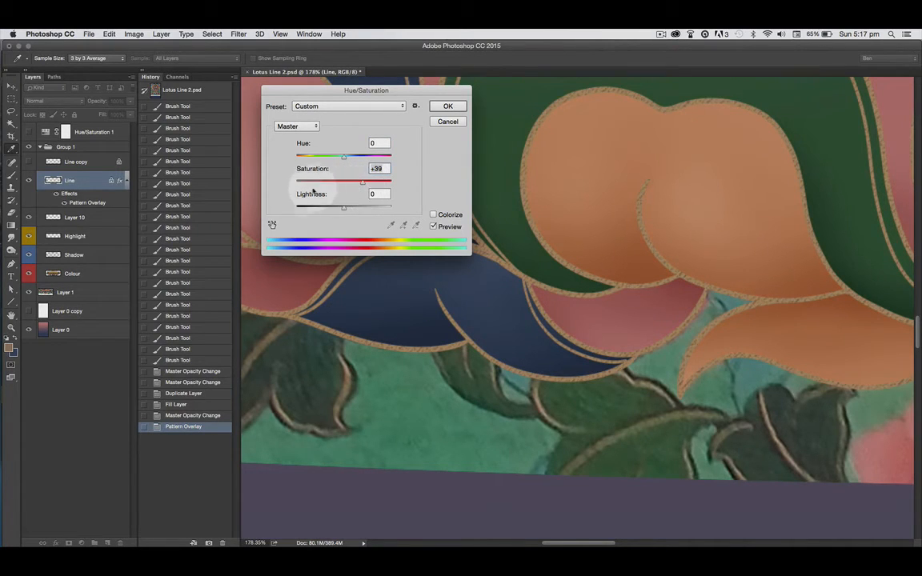
drag(341, 210, 373, 185)
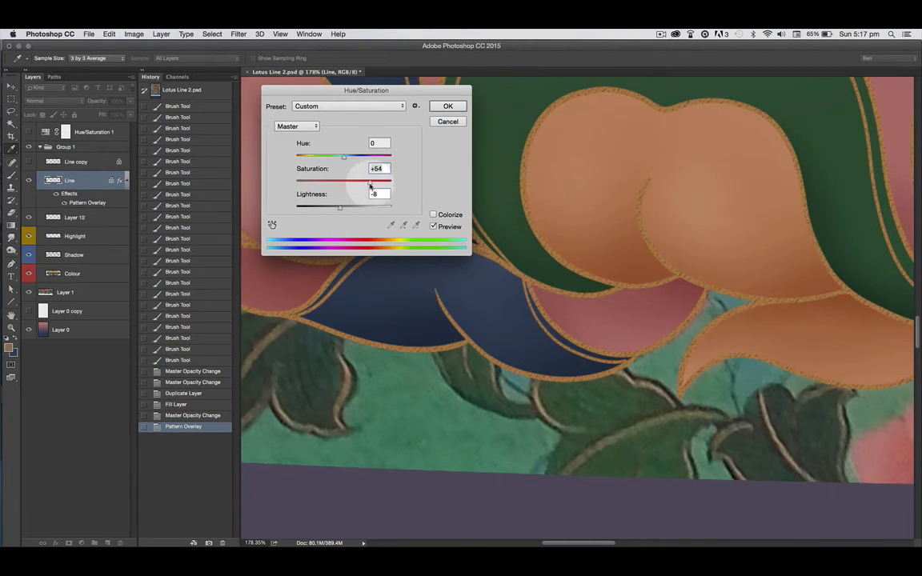
mouse_move(340, 209)
mouse_down()
mouse_move(363, 185)
mouse_move(350, 212)
mouse_up()
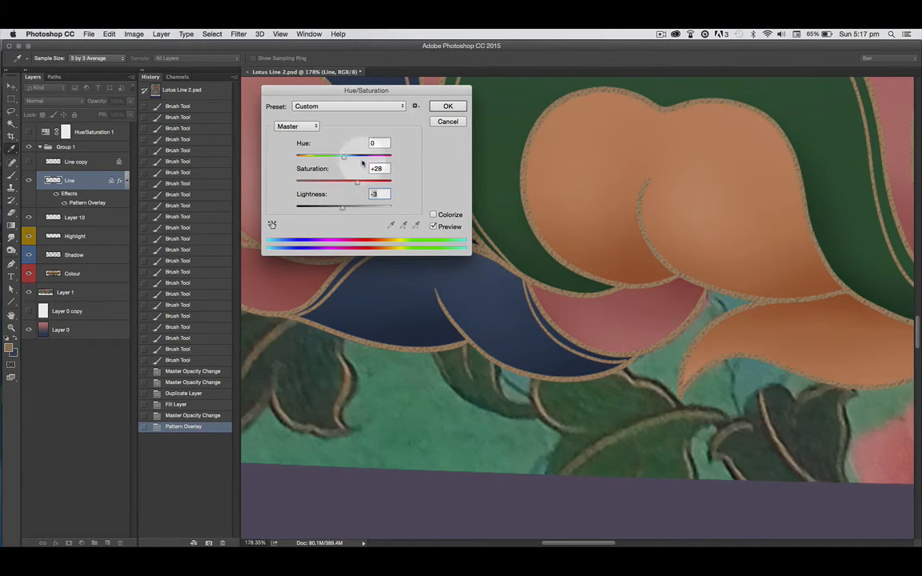
click(439, 107)
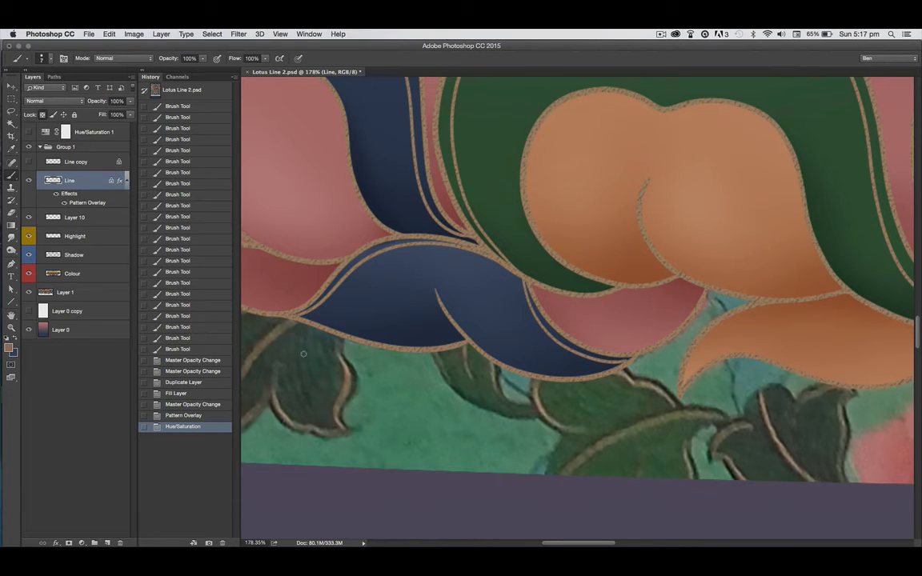
Compare the textured lines with the reference painting's outlines, and hide the reference on Layer 1 and the Line layer.
key(space)
drag(311, 397, 521, 387)
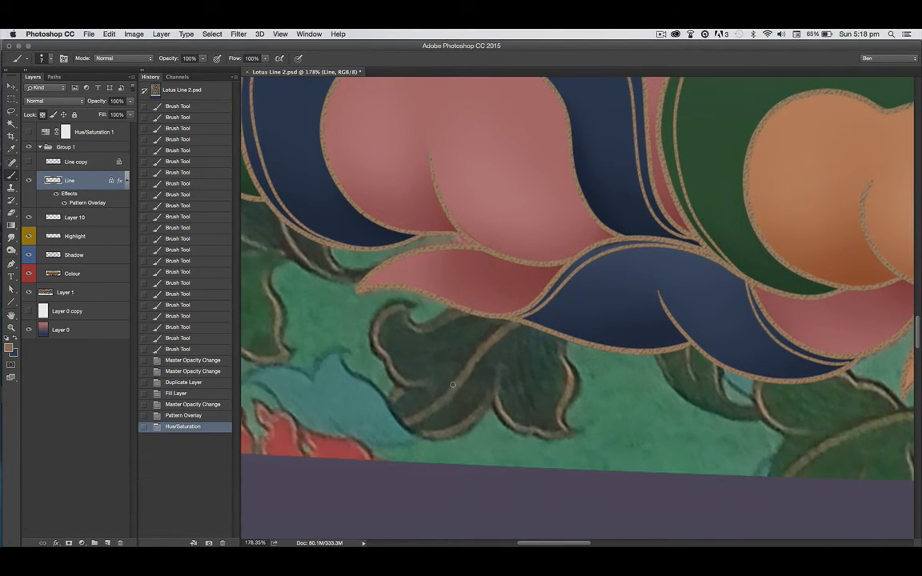
key(super+minus)
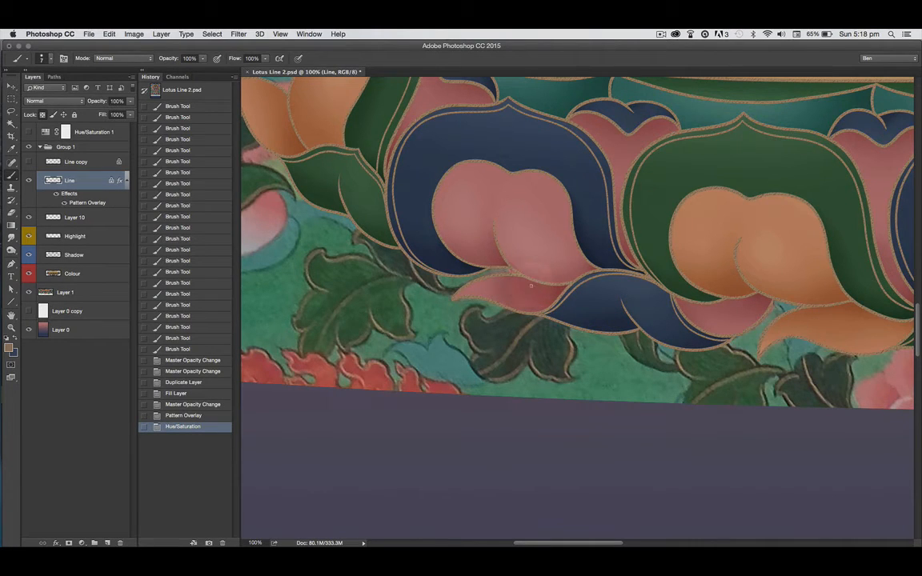
key(space)
drag(528, 218, 458, 274)
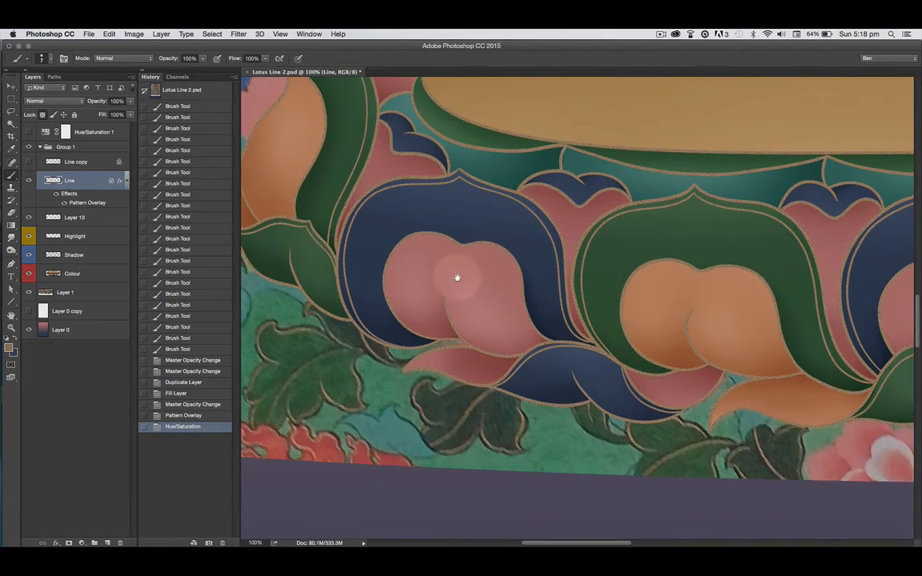
click(28, 293)
key(super)
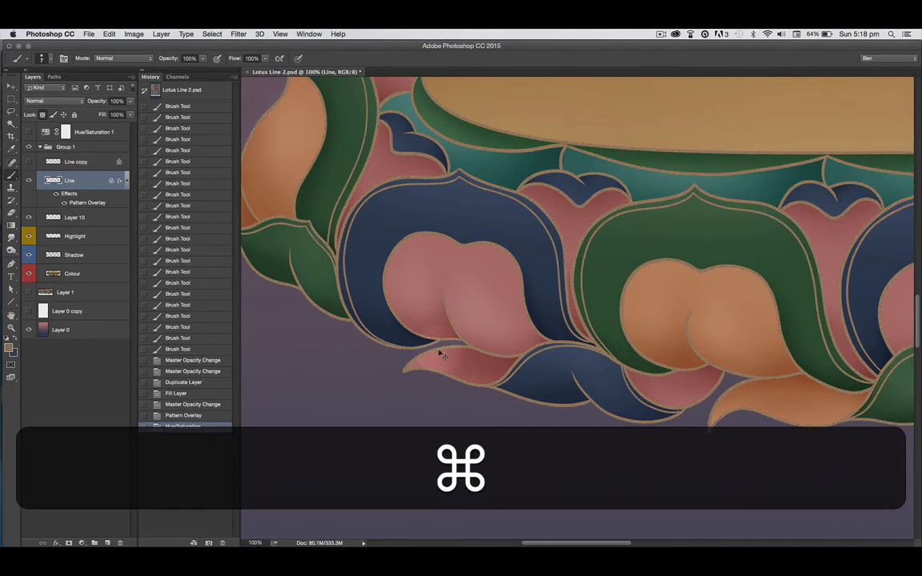
key(super+minus)
key(super+minus)
drag(580, 420, 440, 396)
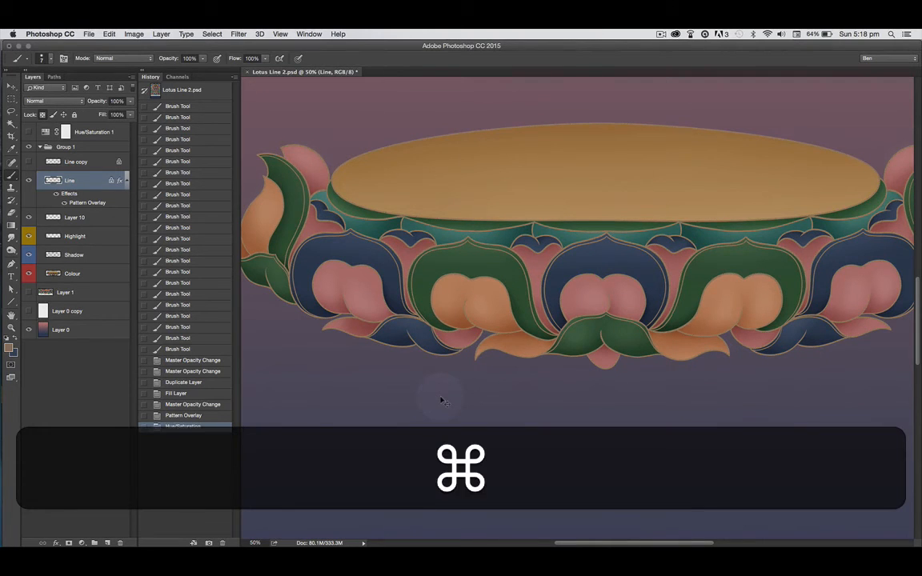
key(super+minus)
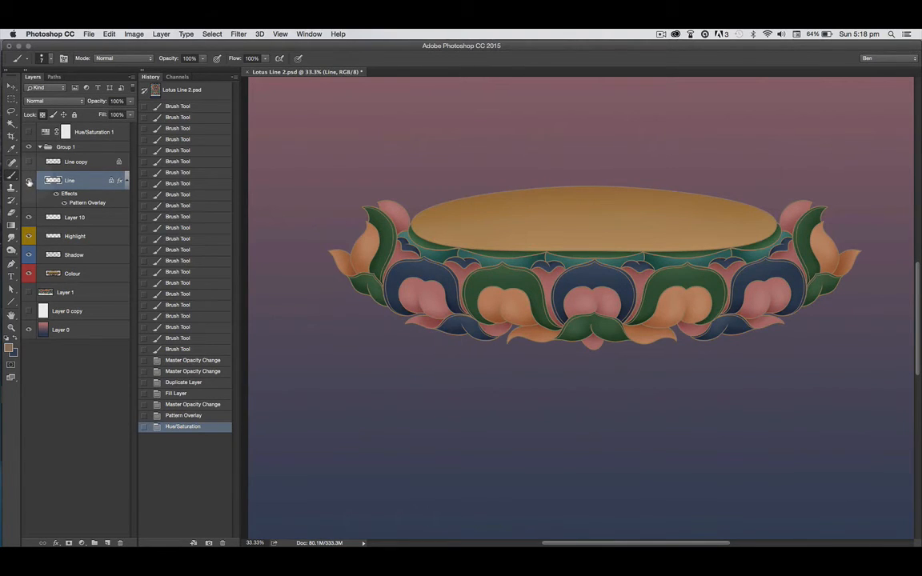
click(29, 181)
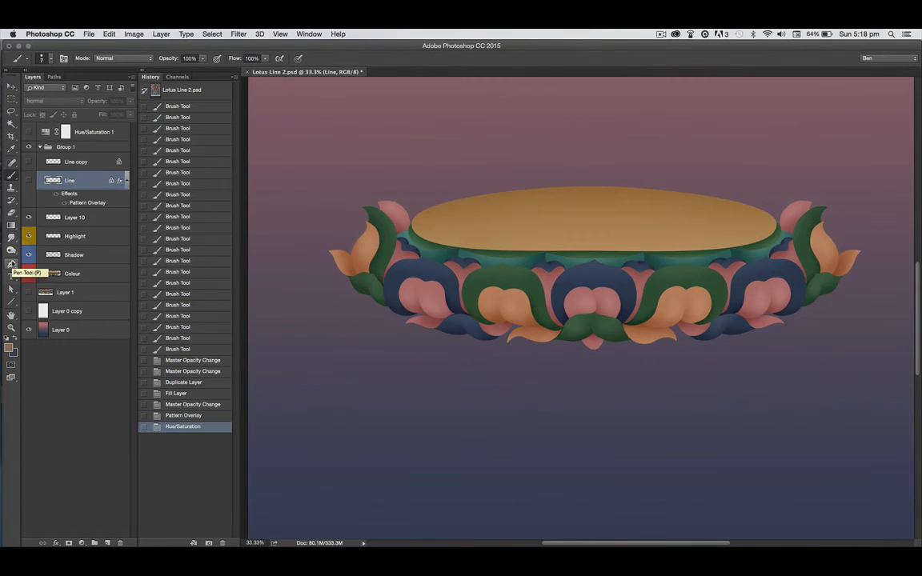
Switch to Adobe Bridge, open Gold Leaf.jpg in Photoshop through Camera Raw, and undock it into a floating window.
key(super+Tab)
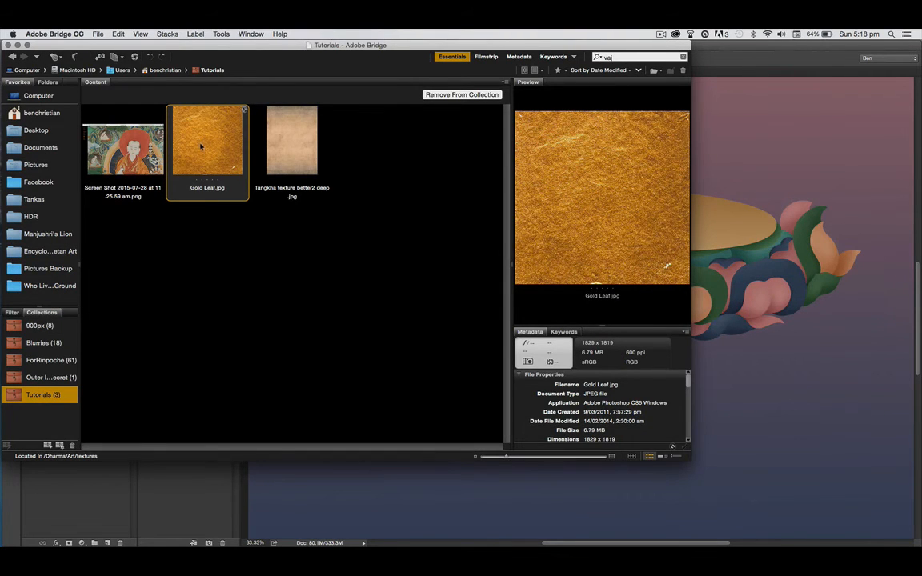
key(Return)
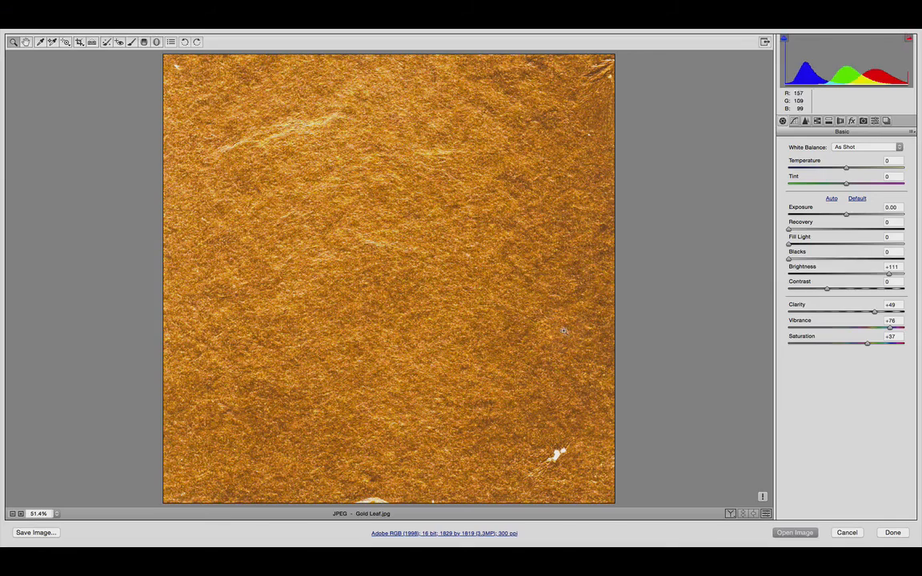
click(795, 532)
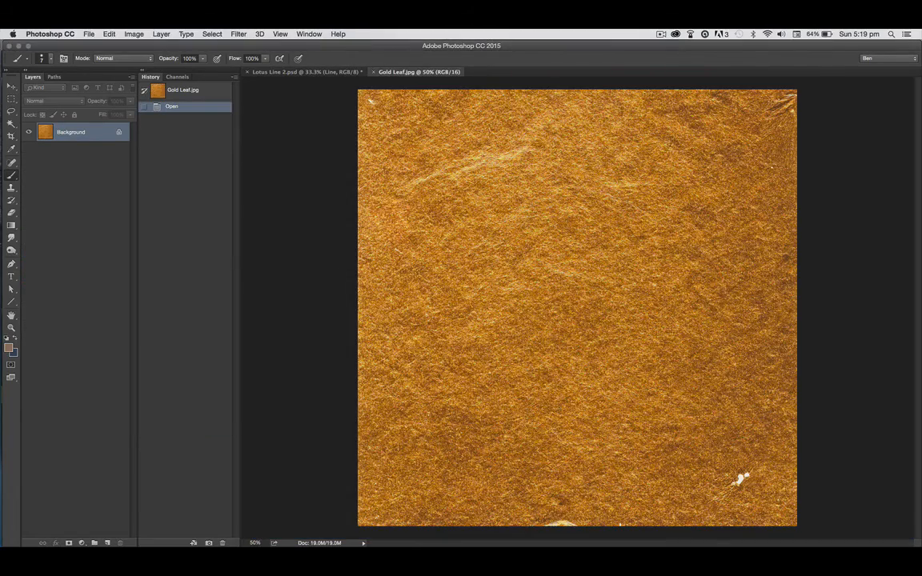
drag(387, 73, 465, 150)
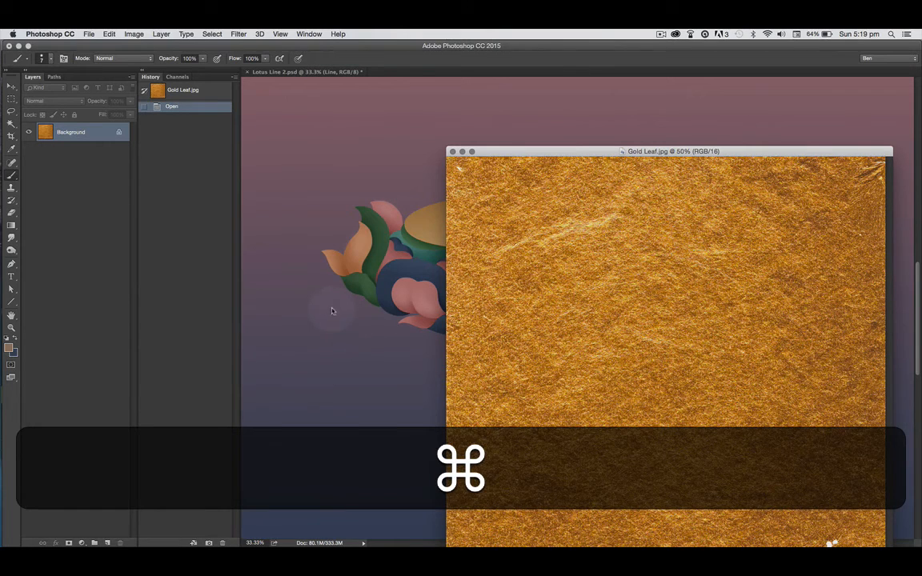
Copy the gold leaf texture into Lotus Line 2.psd, widen it to about 190%, and position it over the whole lotus.
click(490, 232)
click(532, 232)
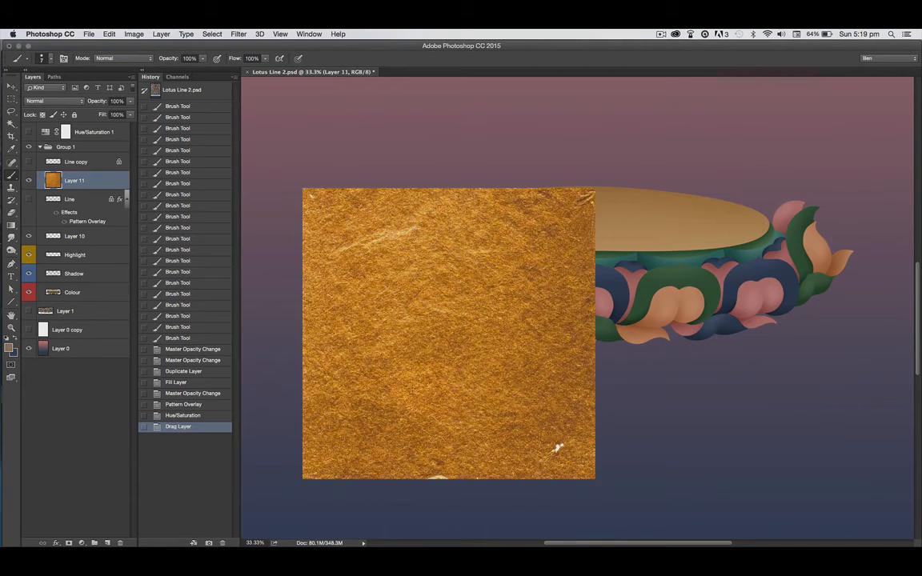
key(super+t)
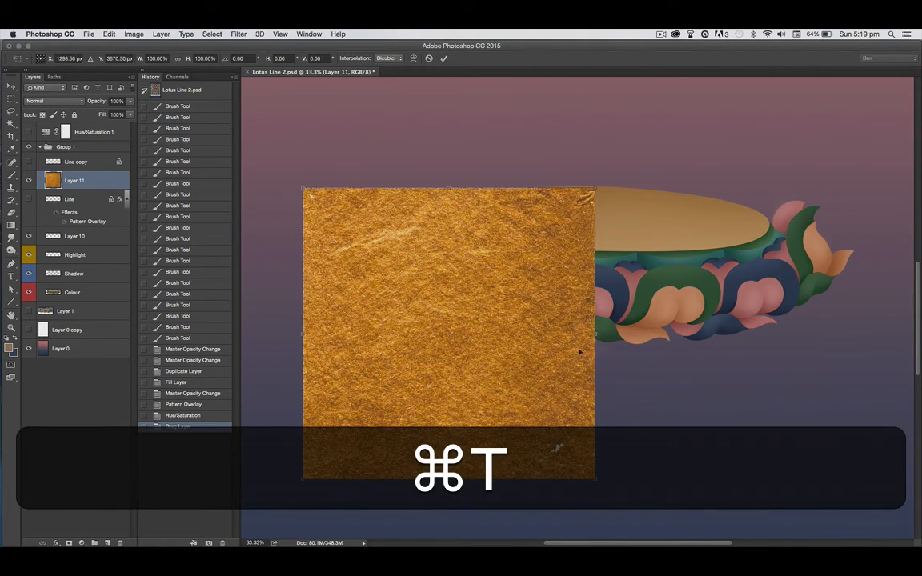
drag(595, 334, 858, 328)
drag(502, 393, 500, 325)
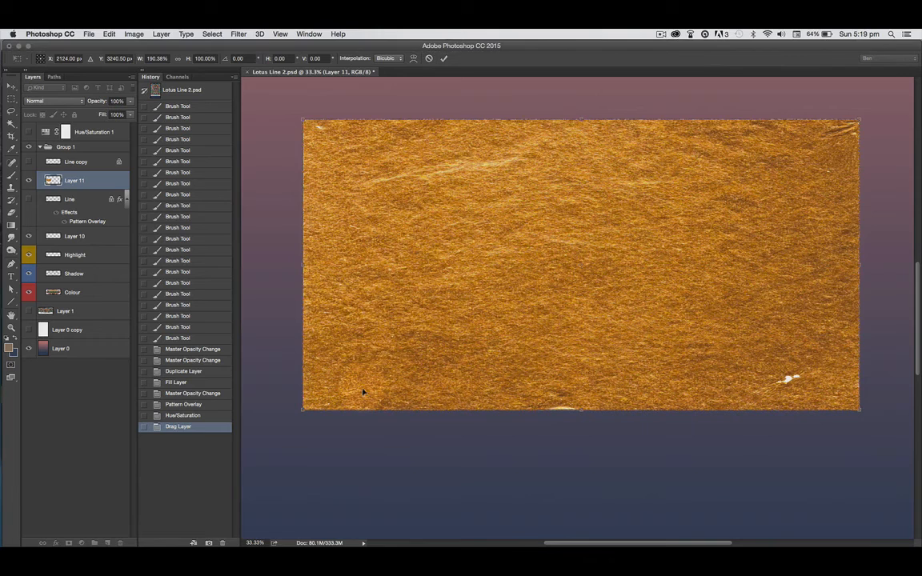
key(Return)
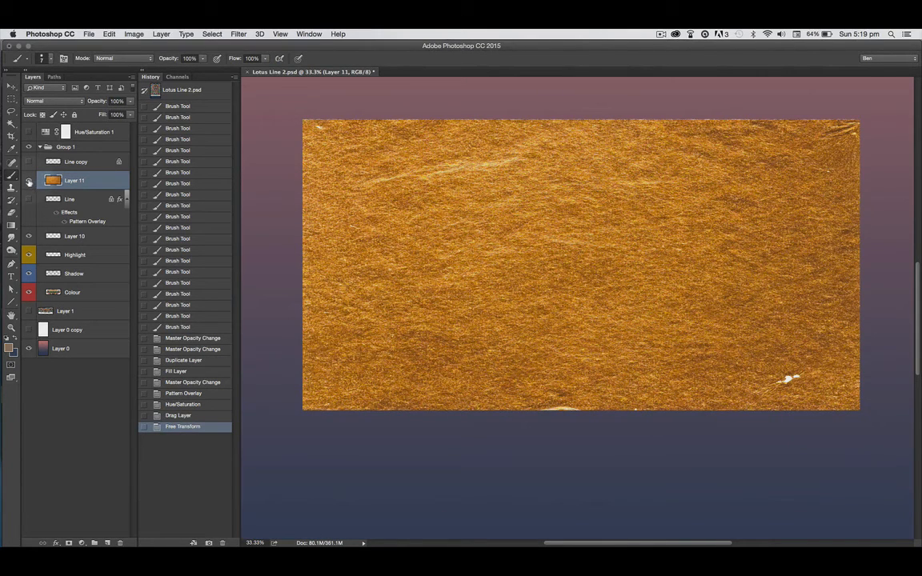
Move the gold leaf Layer 11 below the Line layer, show and select the Line layer, and hide Layer 11.
click(28, 163)
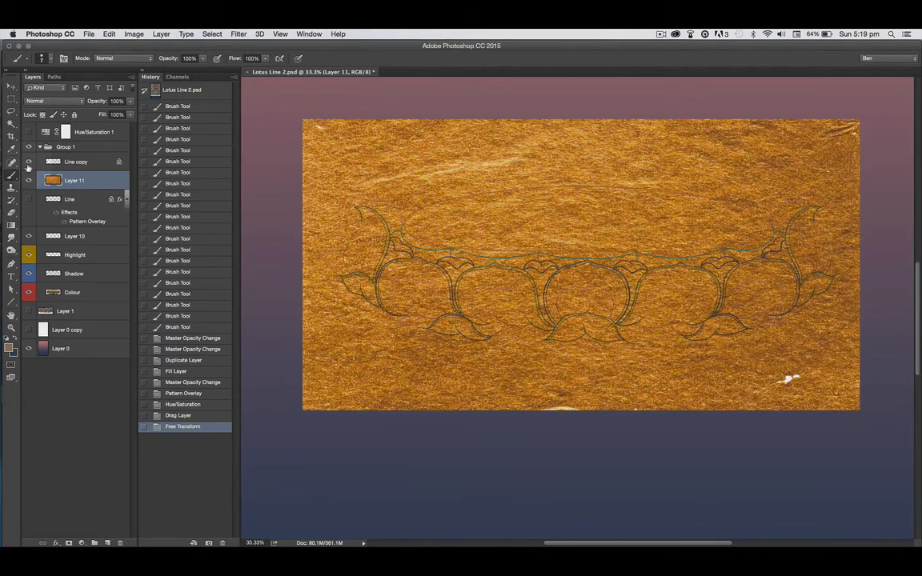
click(29, 163)
drag(81, 180, 90, 228)
click(29, 180)
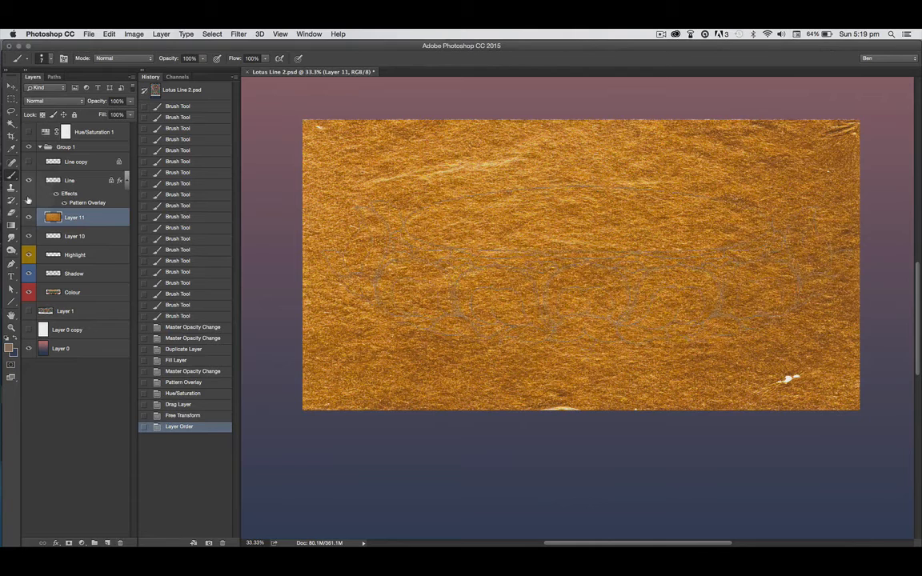
click(93, 183)
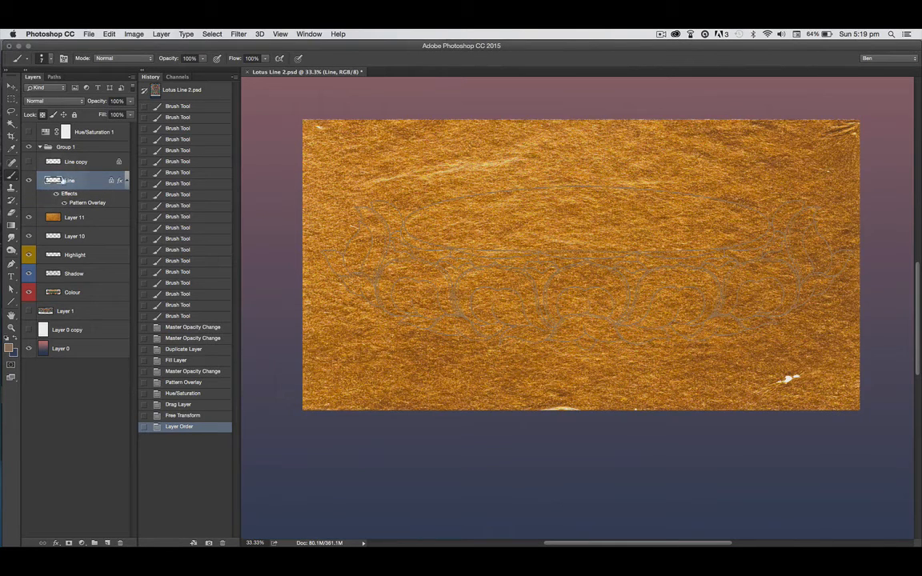
click(29, 218)
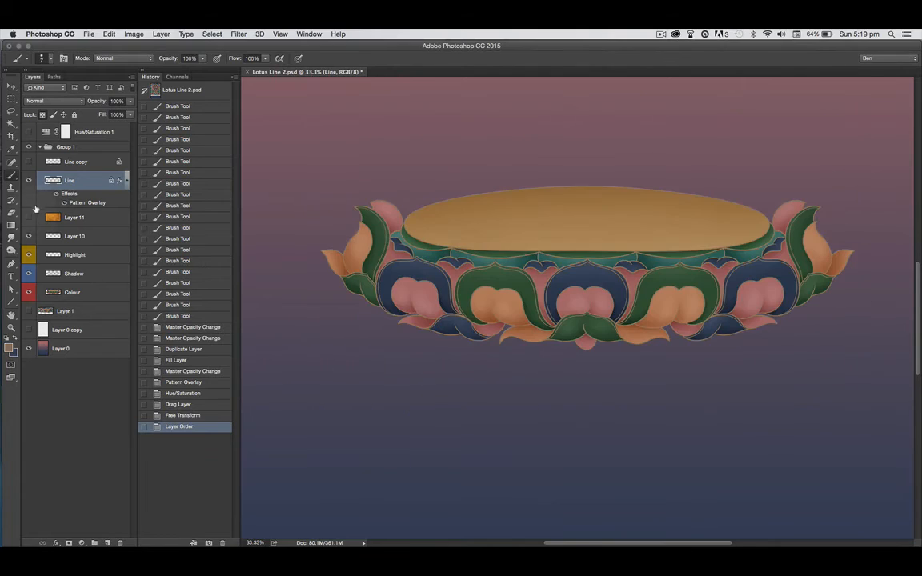
Hide the Colour layer and examine the Line layer's outlines close up on the lower petals.
click(28, 293)
key(super+space)
drag(458, 323, 523, 354)
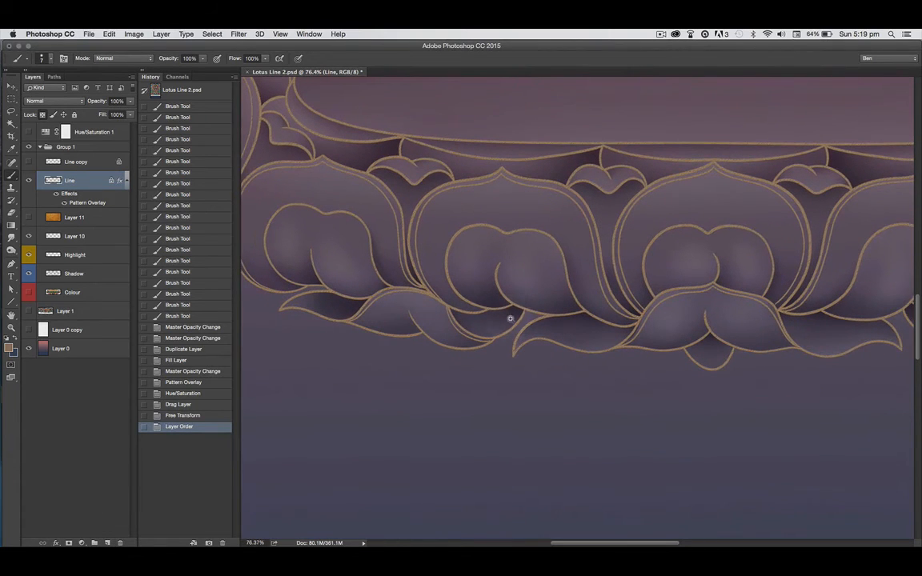
key(super)
key(super)
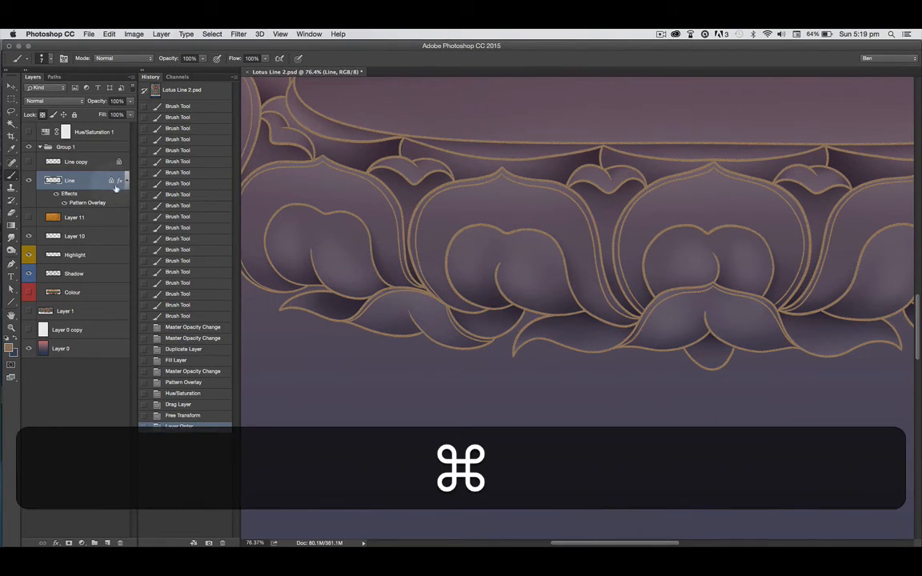
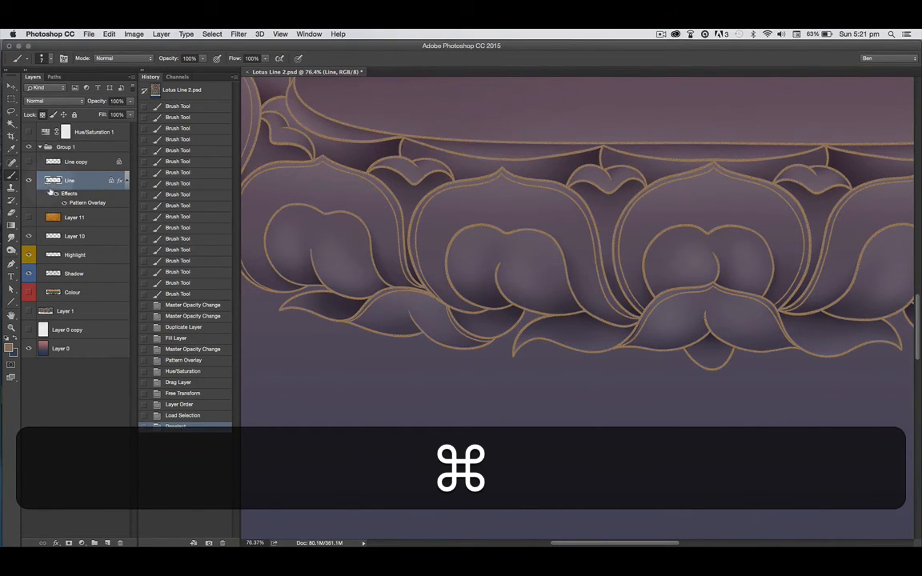
Load the Line layer's outlines as a selection, hide that layer, and mask the visible gold leaf Layer 11 with the selection.
super+click(56, 184)
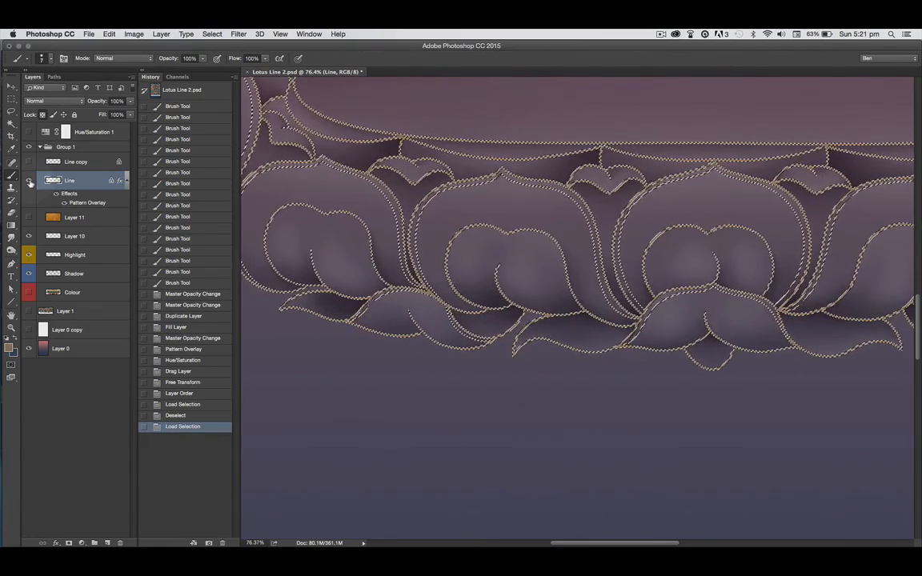
click(29, 182)
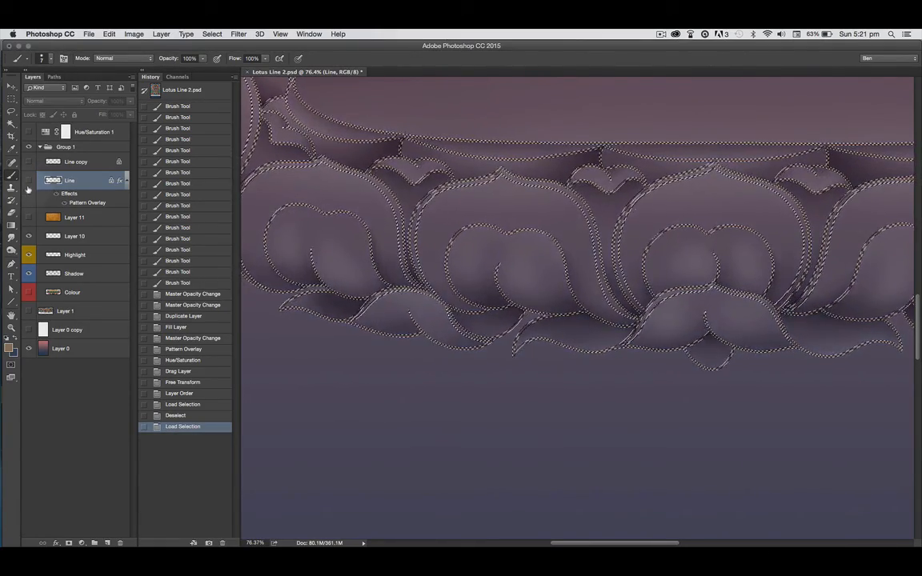
click(101, 219)
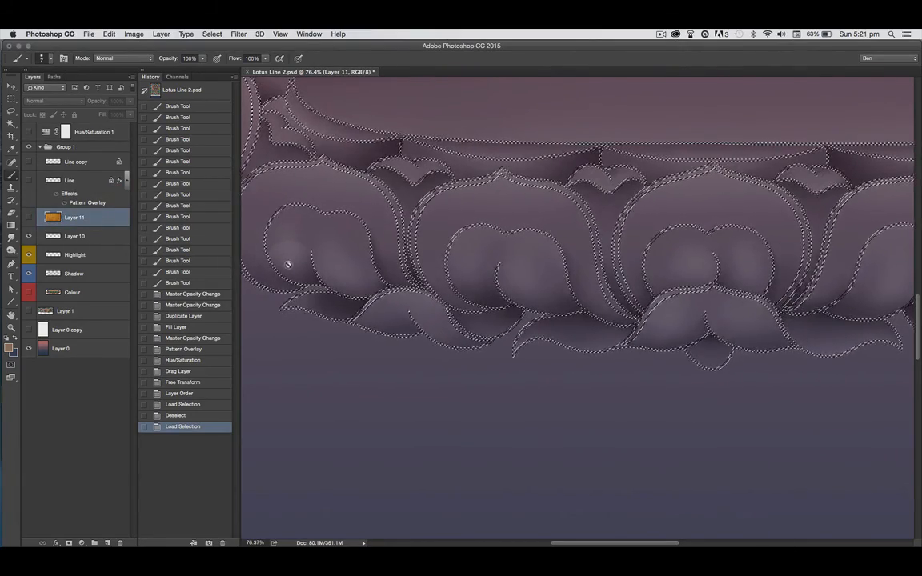
key(super+h)
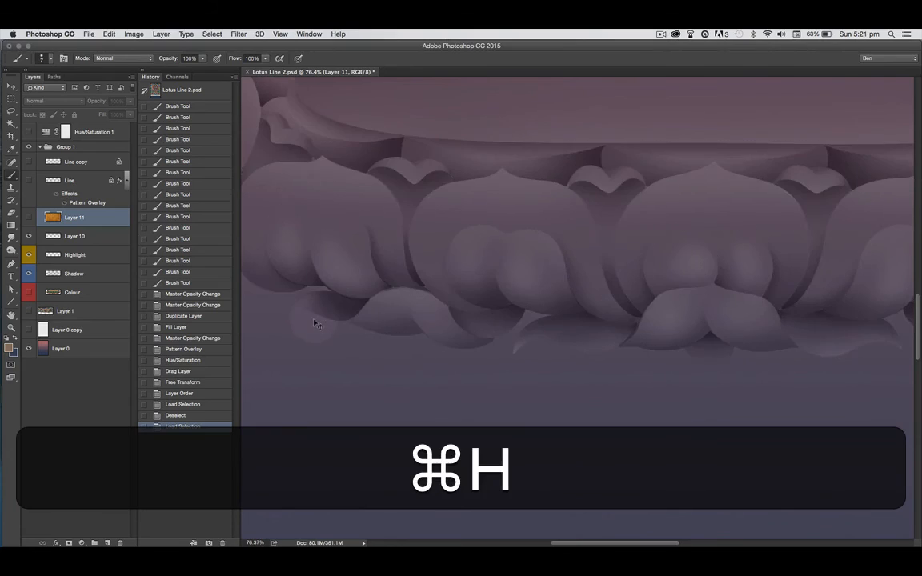
click(29, 217)
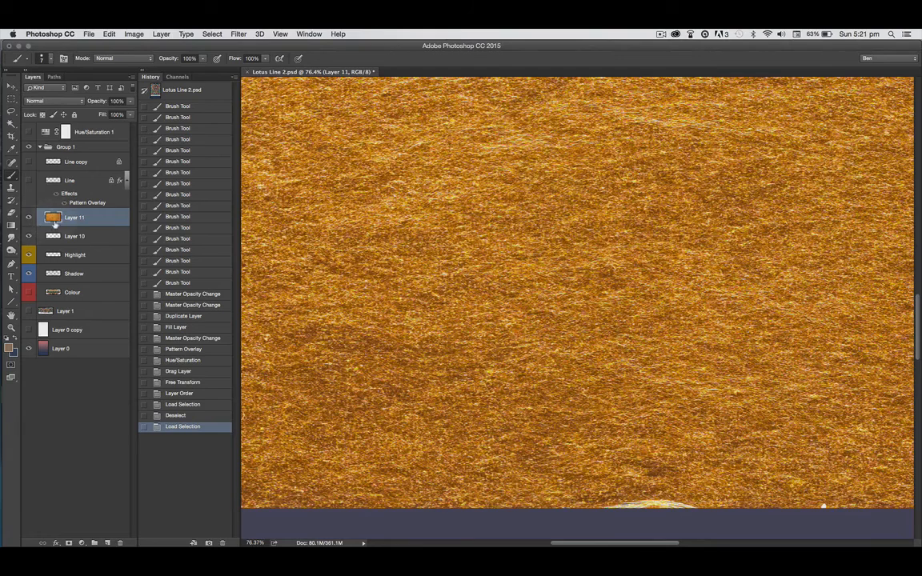
click(69, 543)
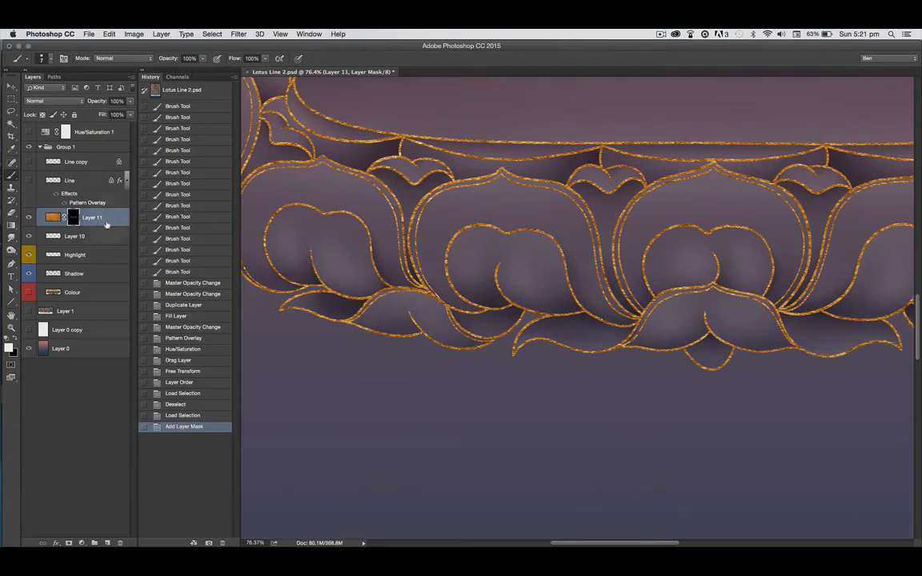
Show the Colour layer and the reference painting on Layer 1 beneath the gold leaf lines.
click(29, 312)
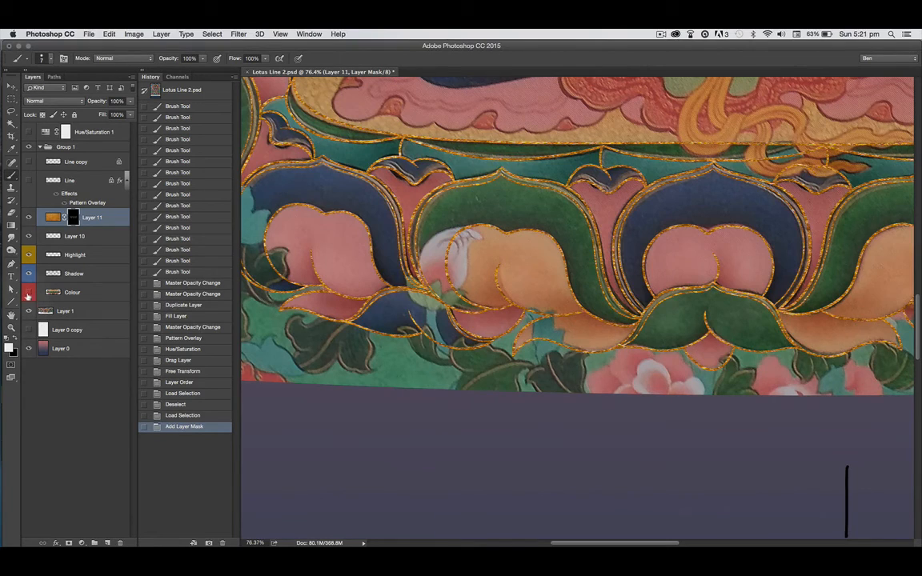
click(29, 292)
click(515, 270)
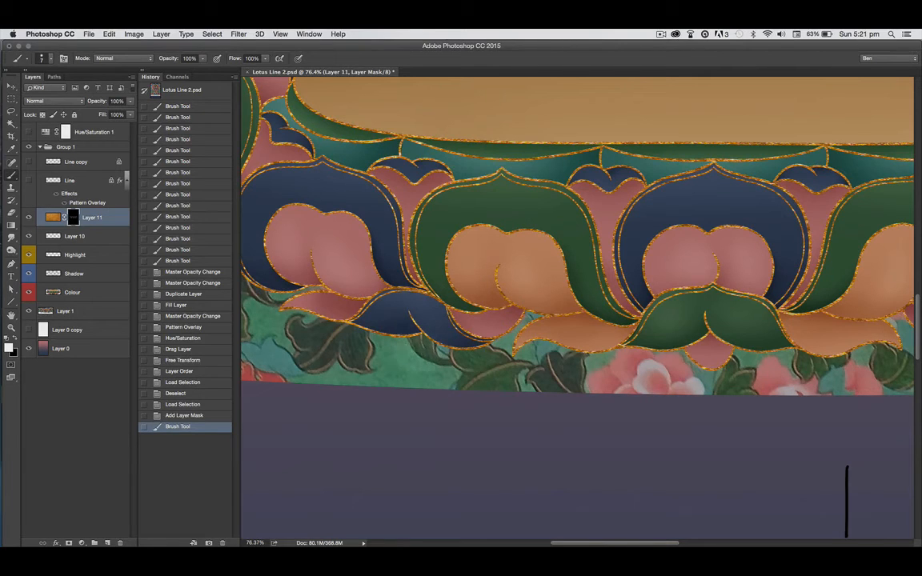
Adjust the gold leaf texture's Hue/Saturation on Layer 11 to saturation -61 and lightness +10.
key(super+u)
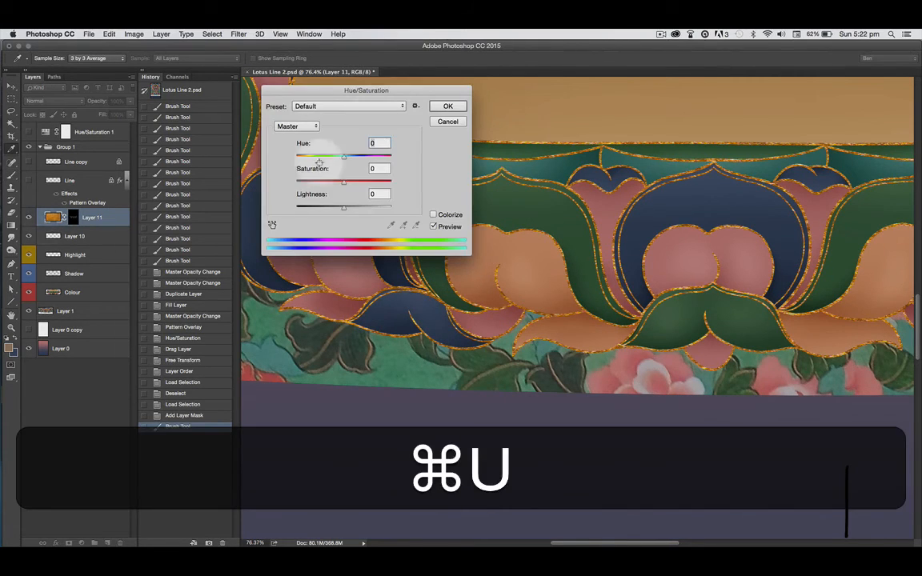
drag(405, 91, 361, 94)
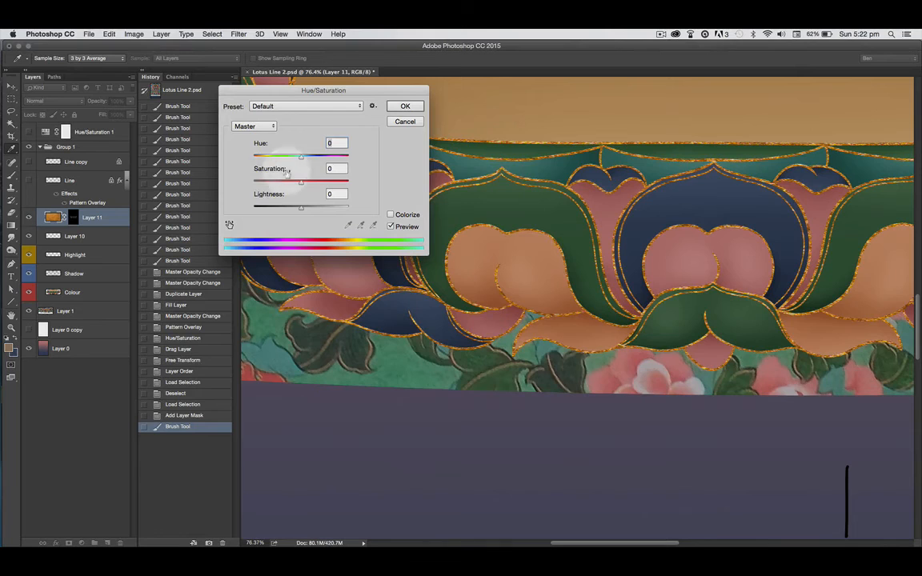
drag(301, 182, 273, 185)
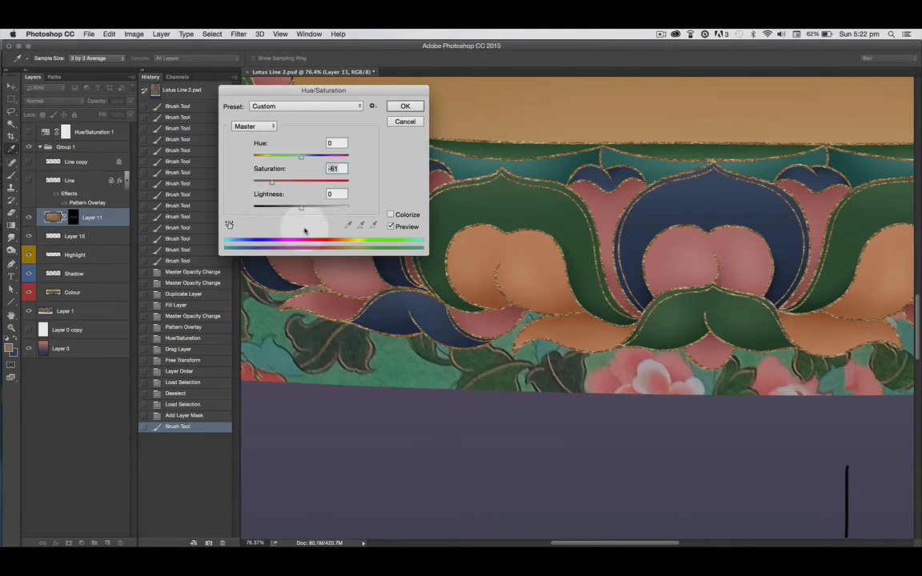
drag(303, 208, 305, 210)
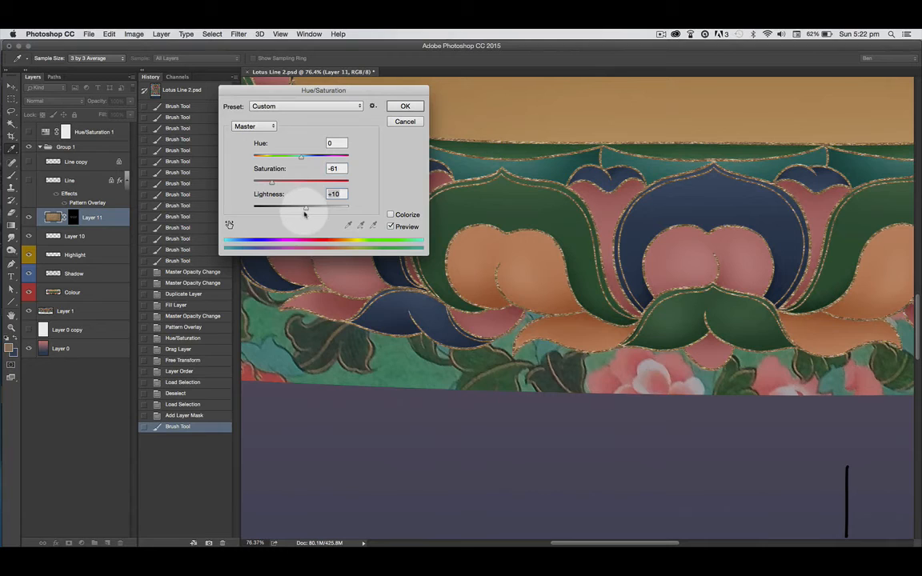
click(405, 106)
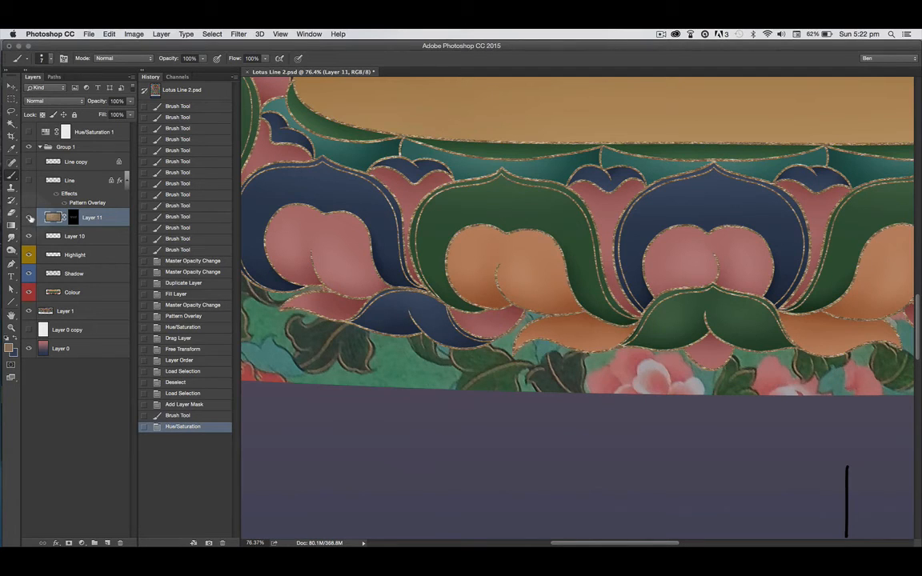
Compare the Line and Line copy versions of the outlines, and hide both along with Layer 11 and the reference on Layer 1.
click(29, 180)
click(28, 218)
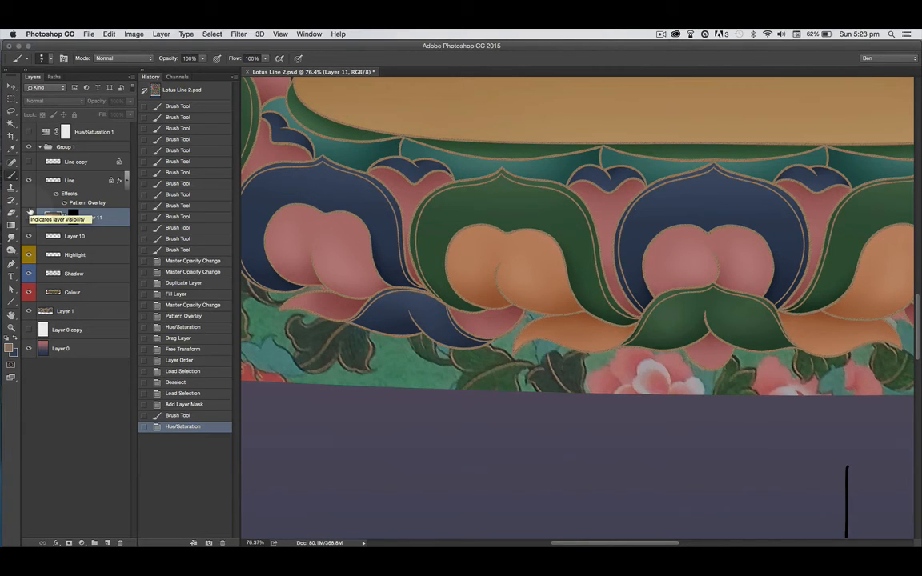
click(29, 162)
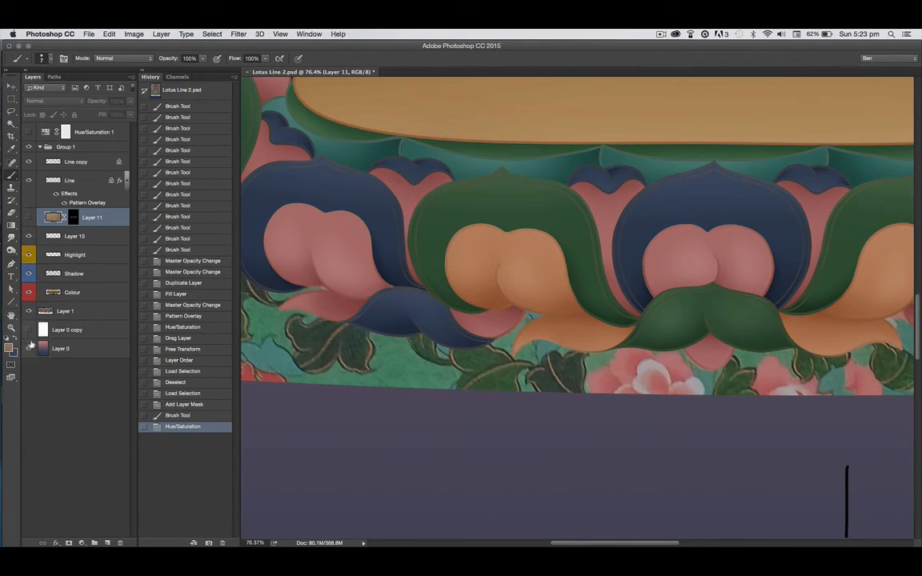
click(29, 312)
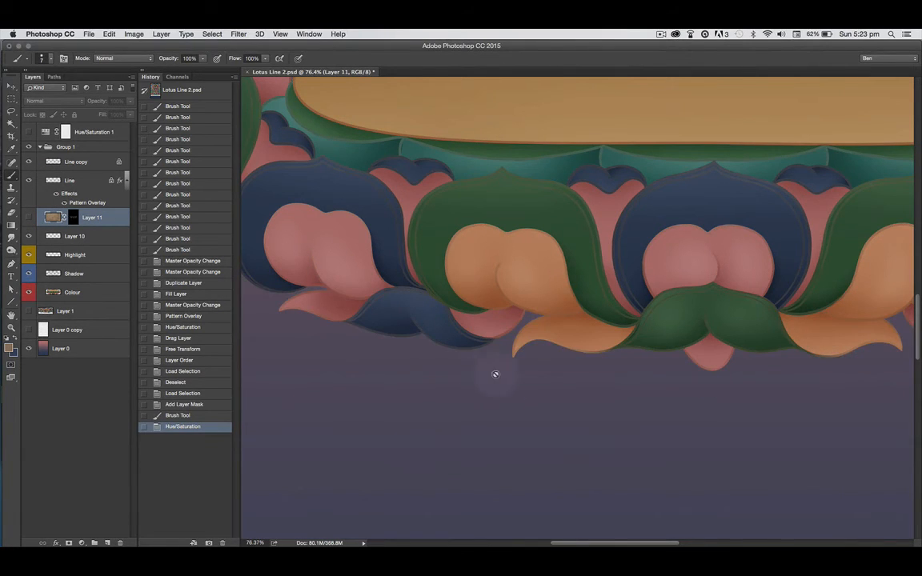
click(29, 180)
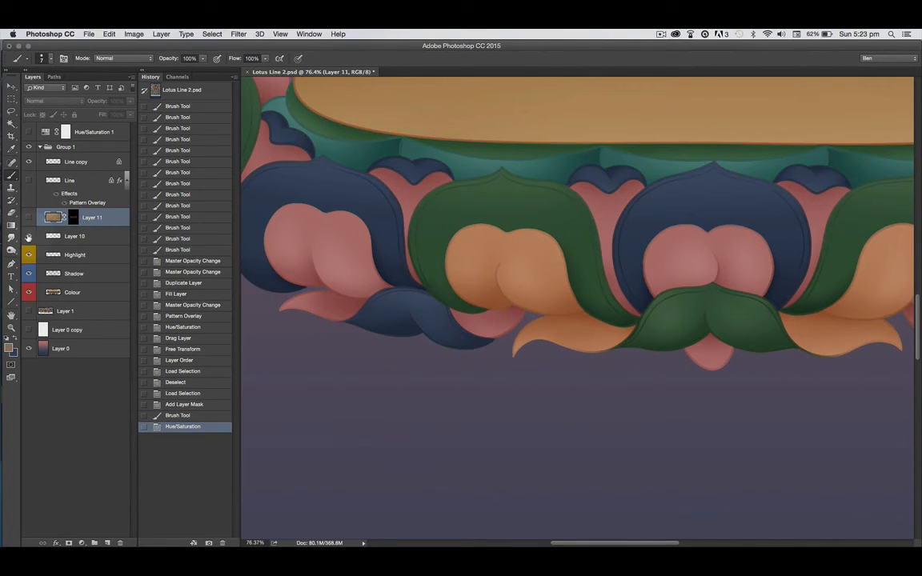
click(29, 181)
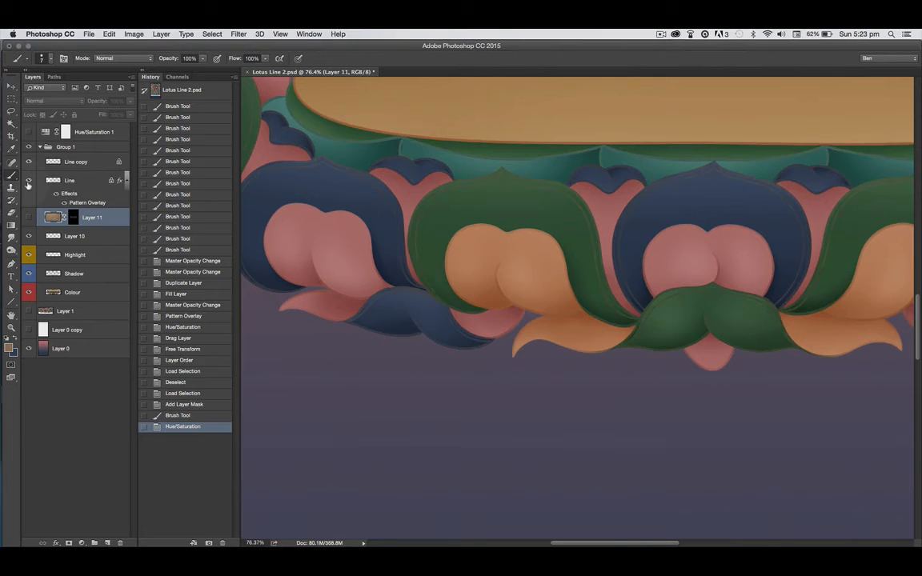
click(29, 163)
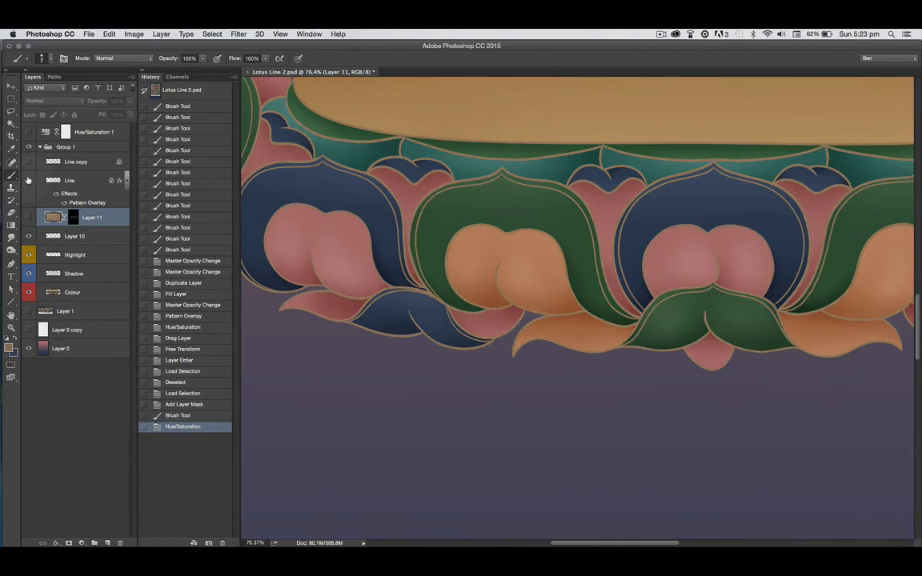
click(29, 181)
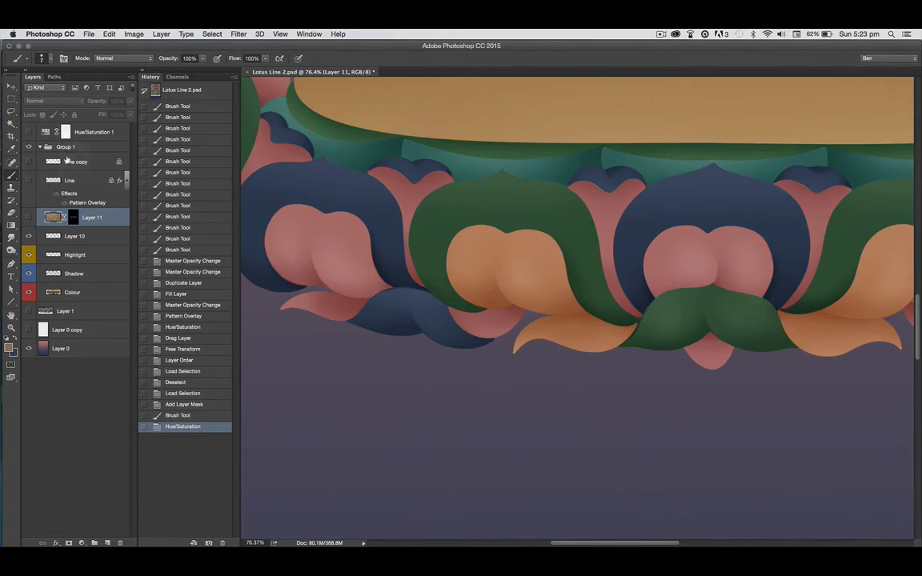
Show the Line copy layer, set its opacity to 100%, and examine the coloured outlines on the petals close up.
click(98, 163)
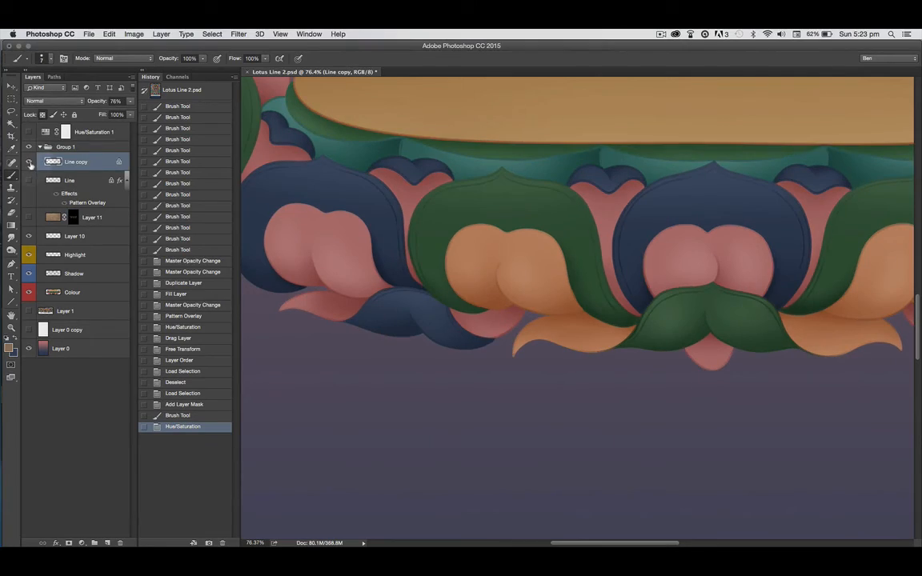
drag(130, 100, 120, 115)
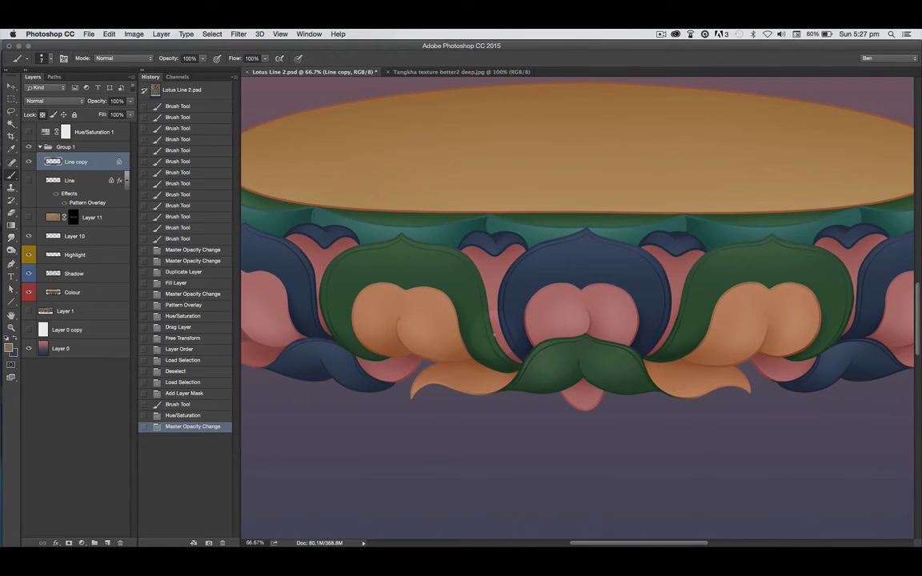
key(super+space)
drag(406, 265, 455, 294)
key(super+space)
drag(398, 346, 616, 374)
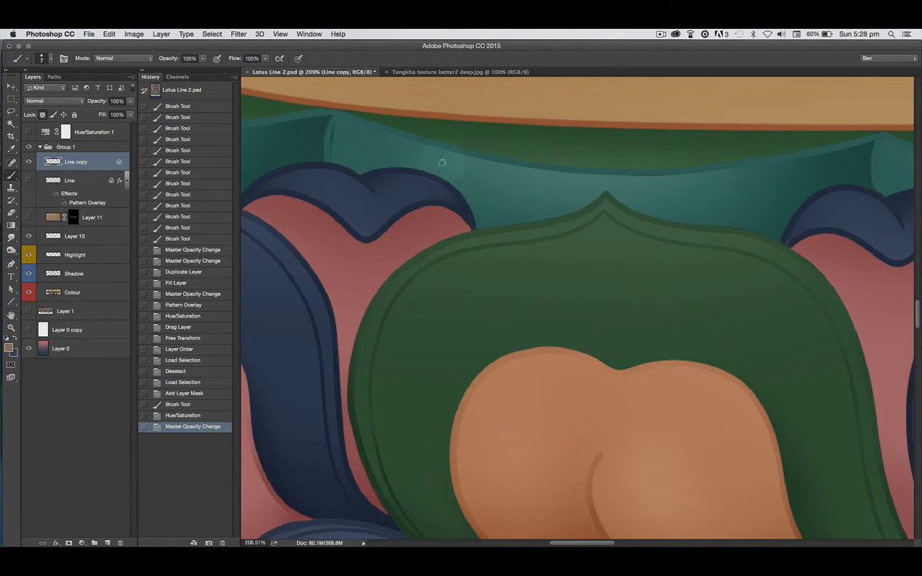
Switch to the Tangkha texture document and examine the canvas weave and its darker edges across the whole image.
click(401, 72)
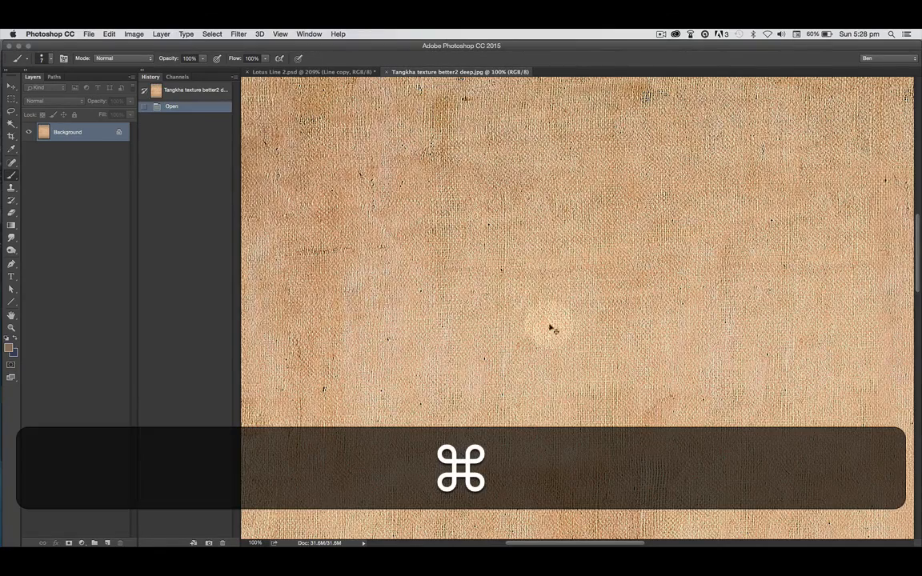
key(super+minus)
key(super+minus)
key(super+minus)
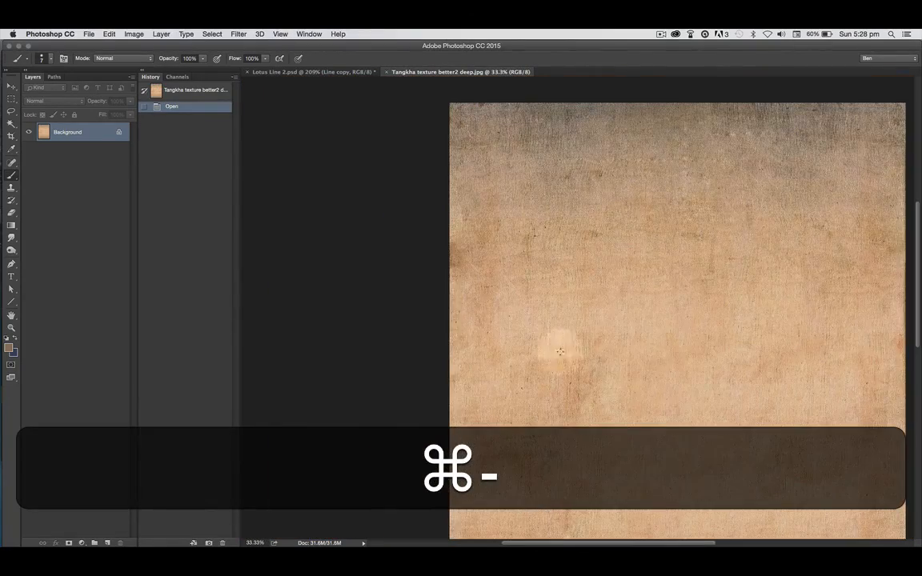
key(space)
drag(525, 326, 458, 280)
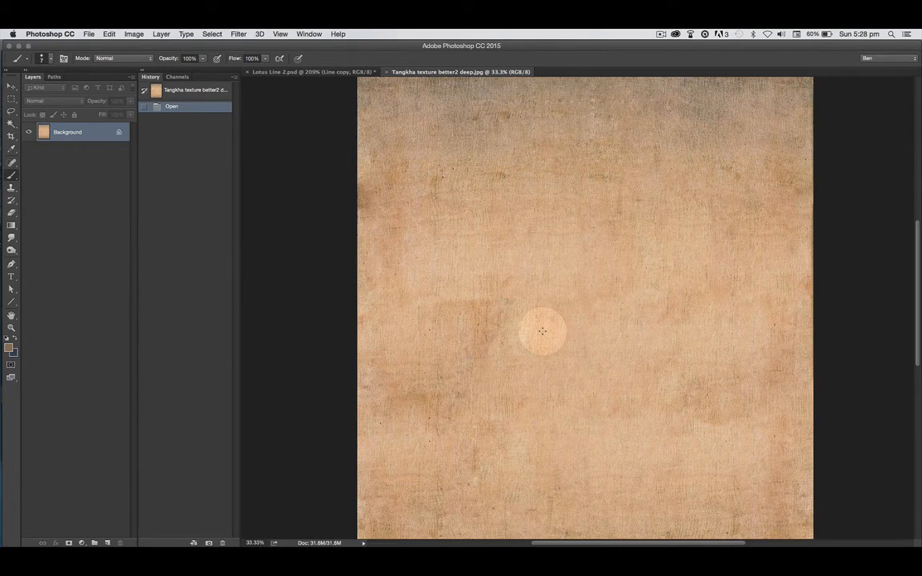
drag(520, 208, 558, 257)
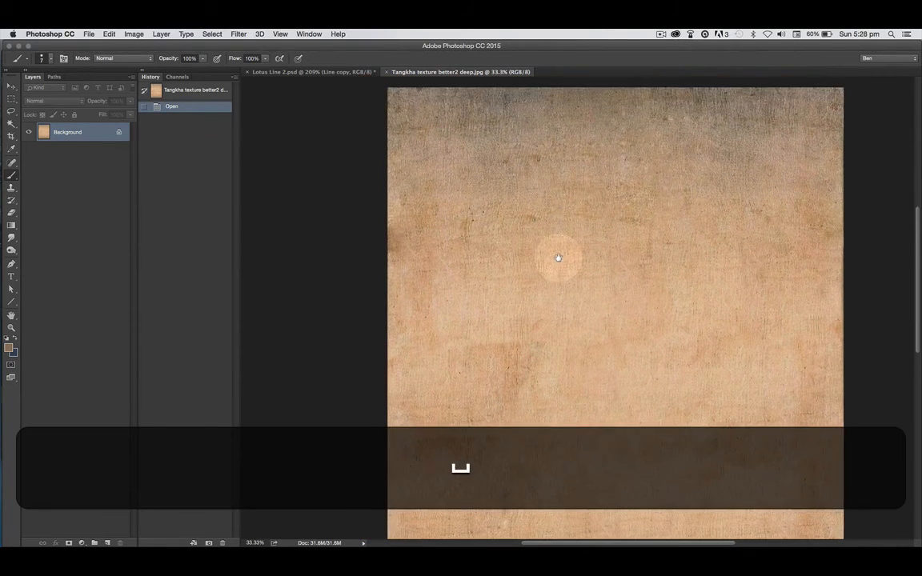
scroll(529, 307, down, 5)
scroll(528, 307, right, 2)
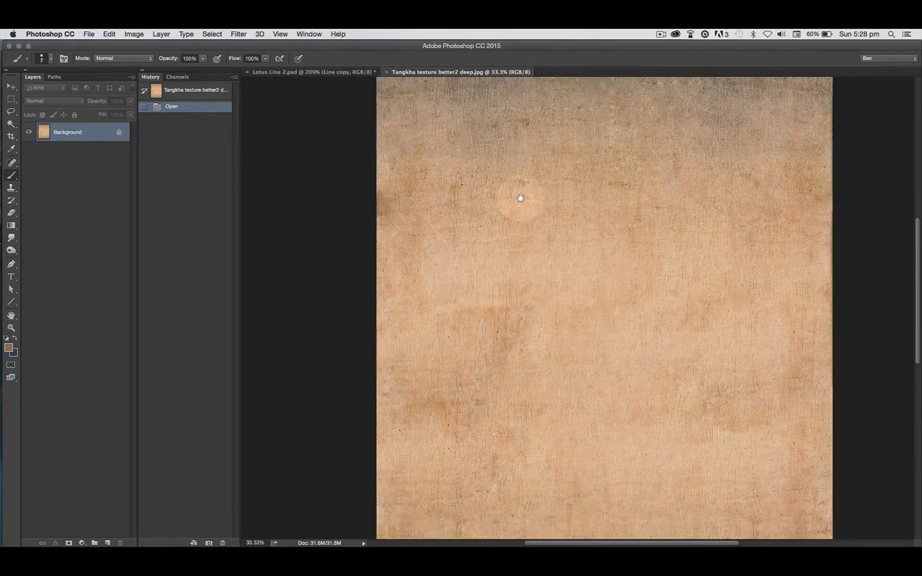
drag(513, 347, 507, 202)
drag(507, 246, 510, 322)
Float the Tangkha texture document in its own window and copy its texture into the lotus document.
mouse_move(484, 235)
mouse_down()
mouse_move(547, 315)
mouse_move(527, 381)
mouse_move(499, 421)
mouse_move(480, 257)
mouse_move(377, 80)
mouse_move(561, 152)
mouse_up()
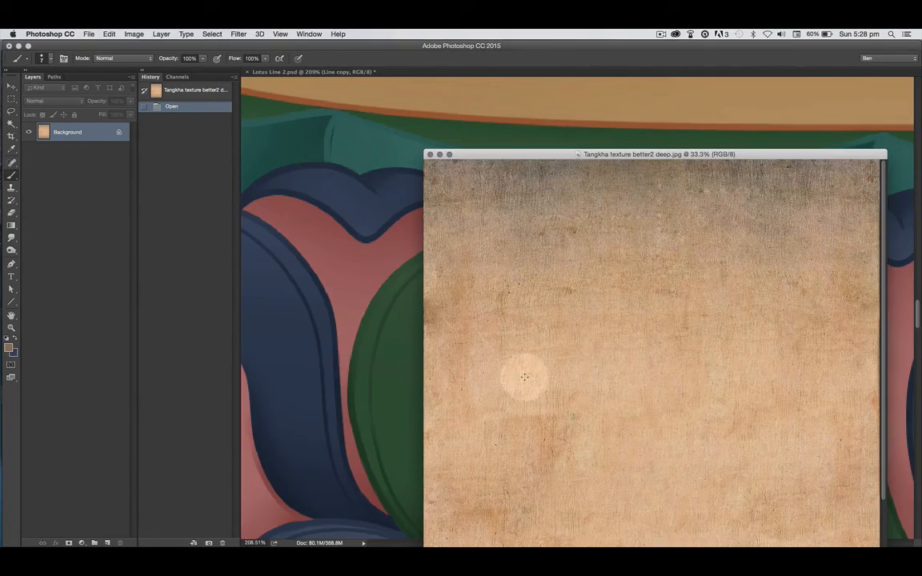
drag(445, 152, 527, 154)
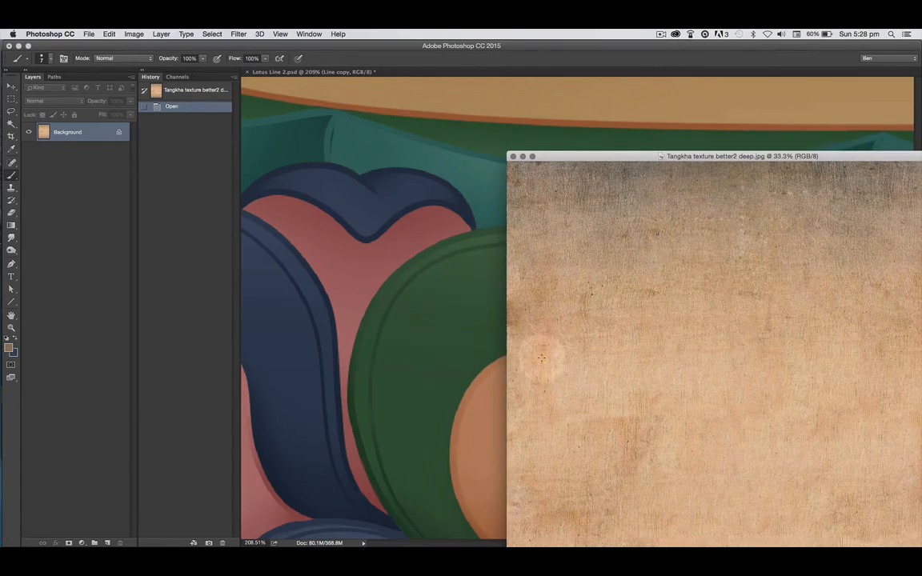
drag(522, 333, 395, 338)
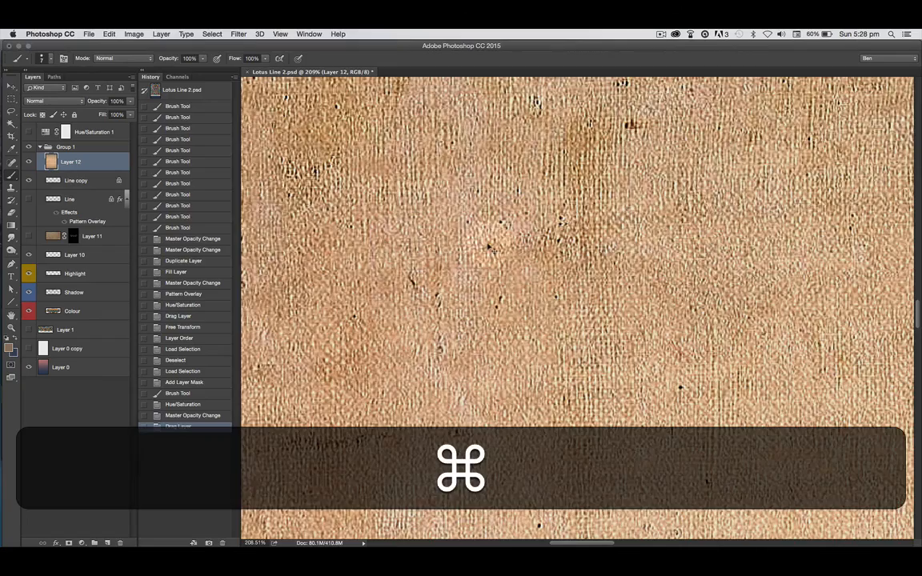
Move the texture on Layer 12 so it aligns with the canvas's top-left corner.
key(super+minus)
key(super+minus)
key(super+minus)
key(super+minus)
key(super+minus)
key(super+minus)
key(super+minus)
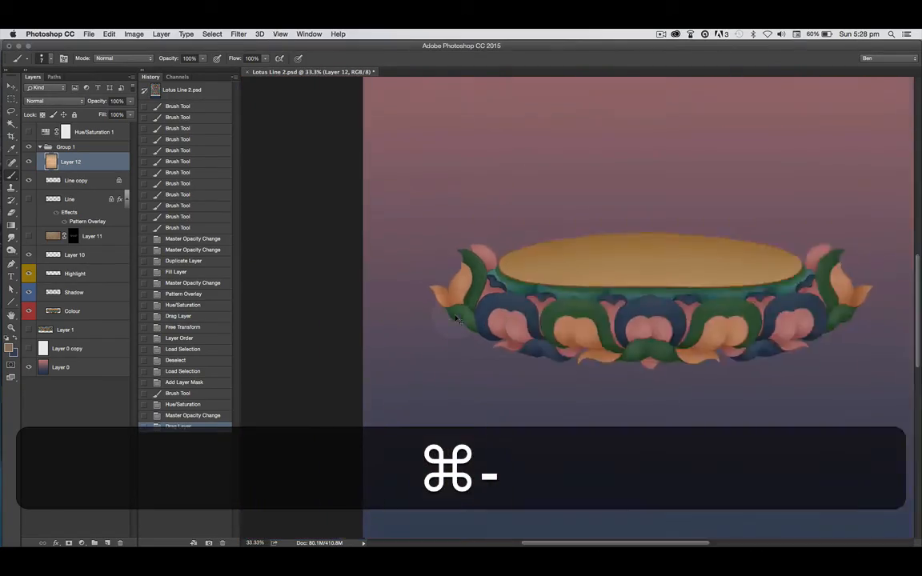
key(super+minus)
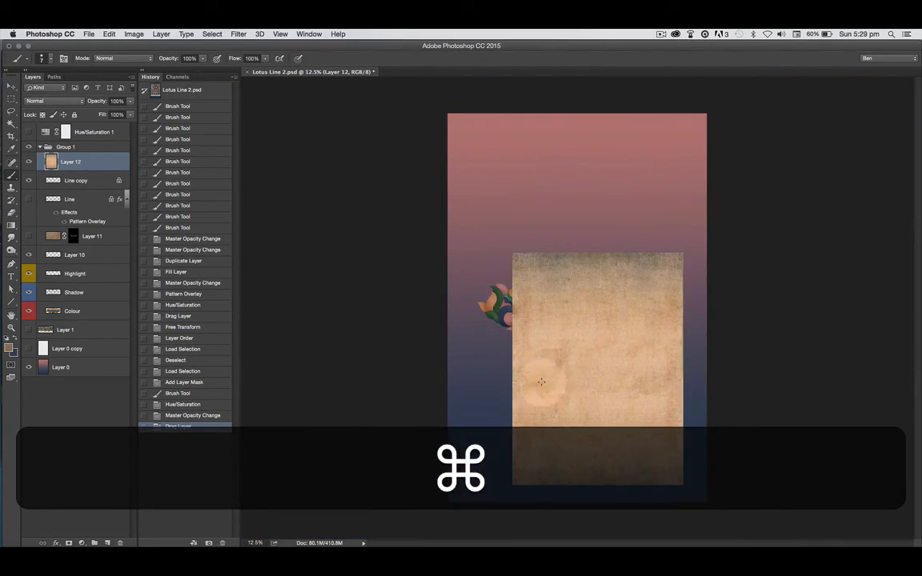
key(v)
drag(538, 384, 473, 250)
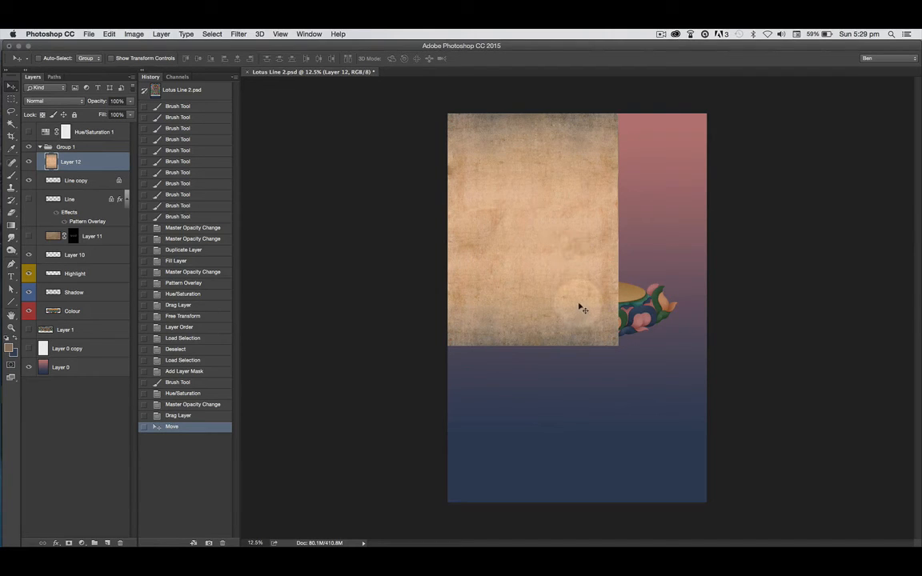
Scale the texture on Layer 12 to fill the whole canvas and set its blend mode to Soft Light.
key(super)
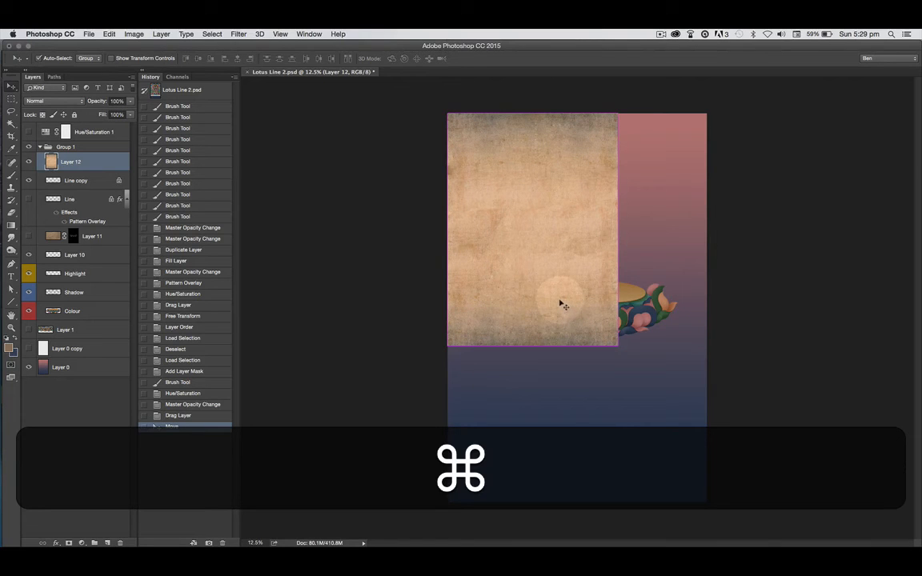
key(super+t)
drag(617, 346, 709, 506)
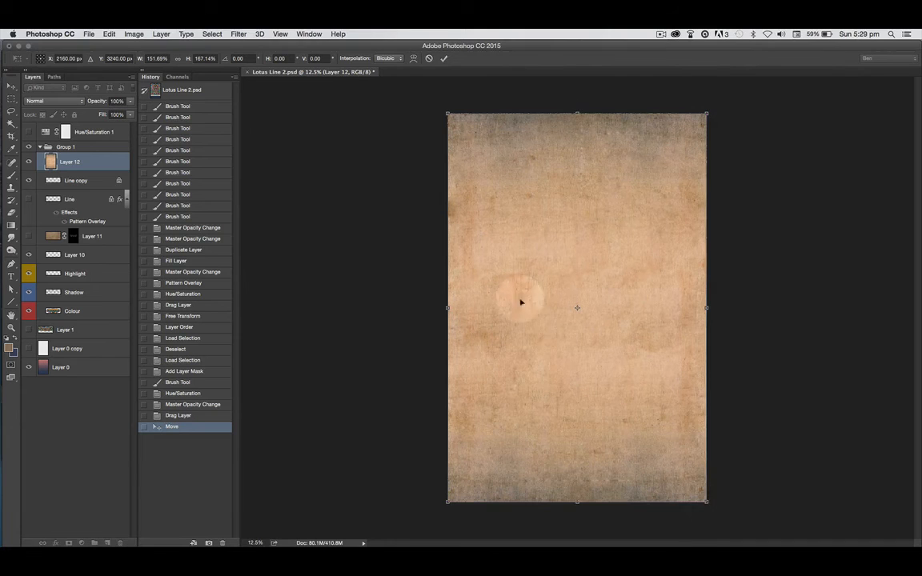
key(Return)
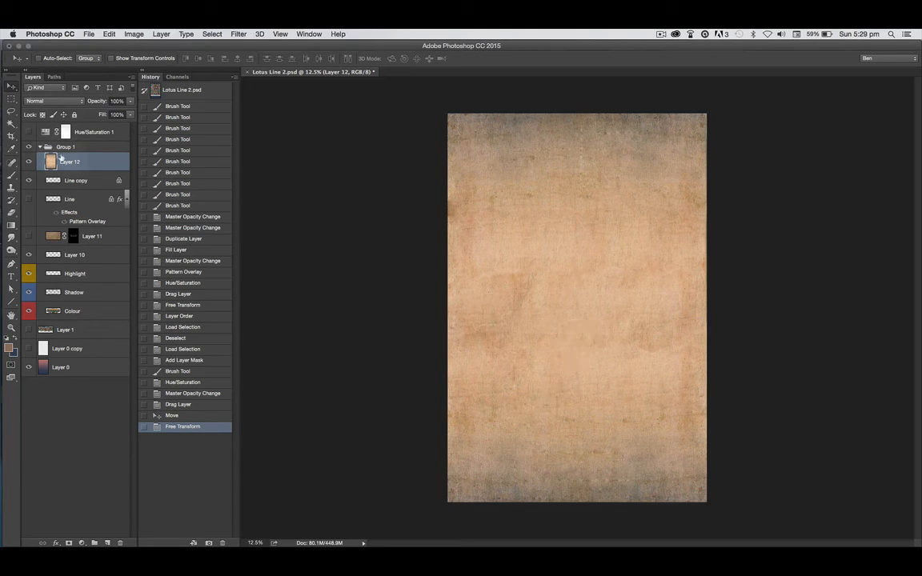
click(78, 102)
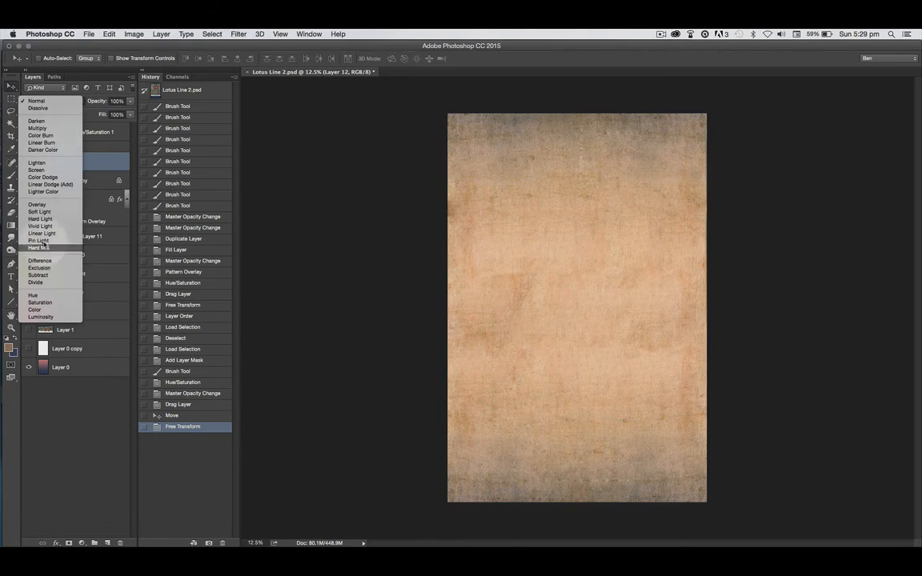
click(39, 211)
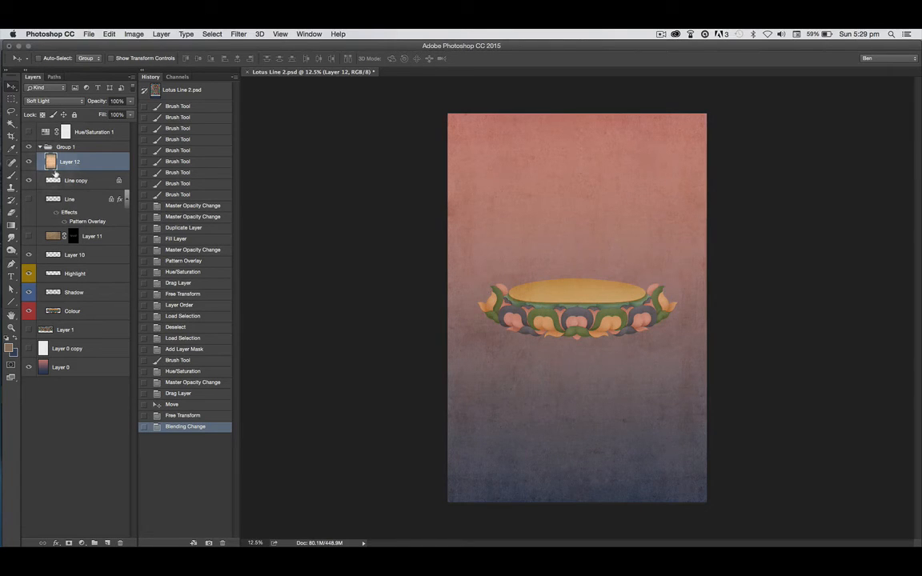
Examine the canvas texture over the lotus and background close up, comparing the artwork with Layer 12 shown and hidden.
key(super+space)
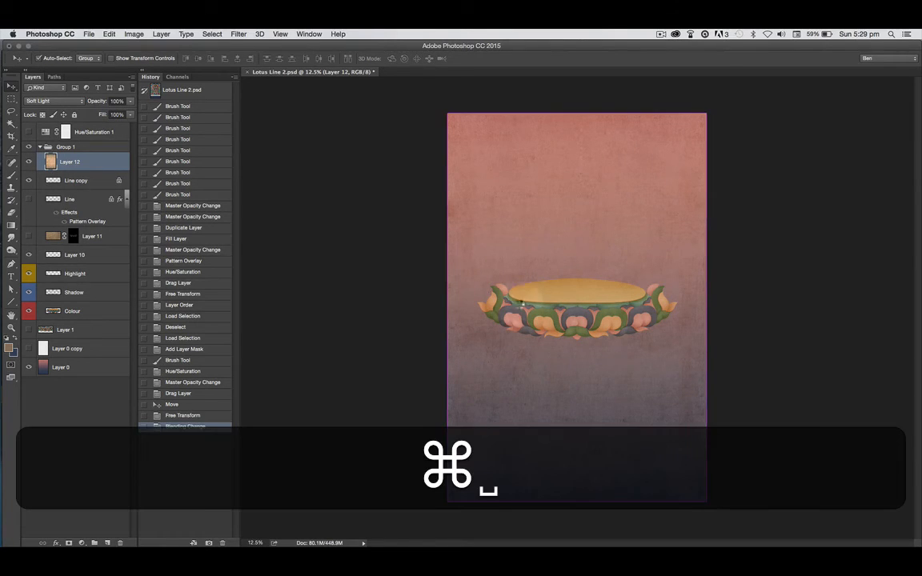
drag(518, 277, 575, 350)
key(space)
drag(421, 505, 407, 293)
drag(382, 372, 541, 422)
drag(505, 327, 339, 252)
drag(447, 382, 557, 425)
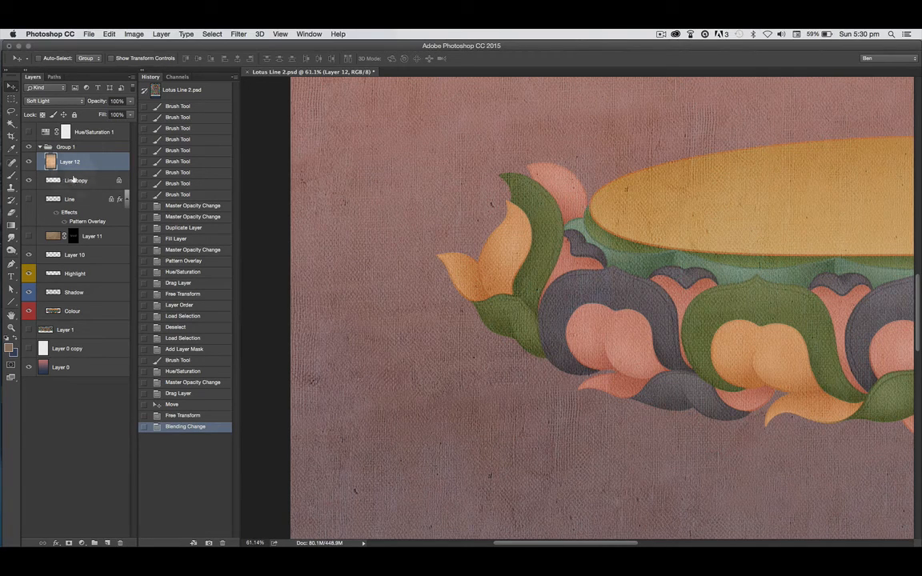
click(30, 163)
click(30, 163)
click(30, 162)
click(30, 163)
click(30, 162)
click(30, 162)
Slide the texture sideways to expose a strip of bare background, and set its Hue/Saturation saturation to -100.
super+click(373, 280)
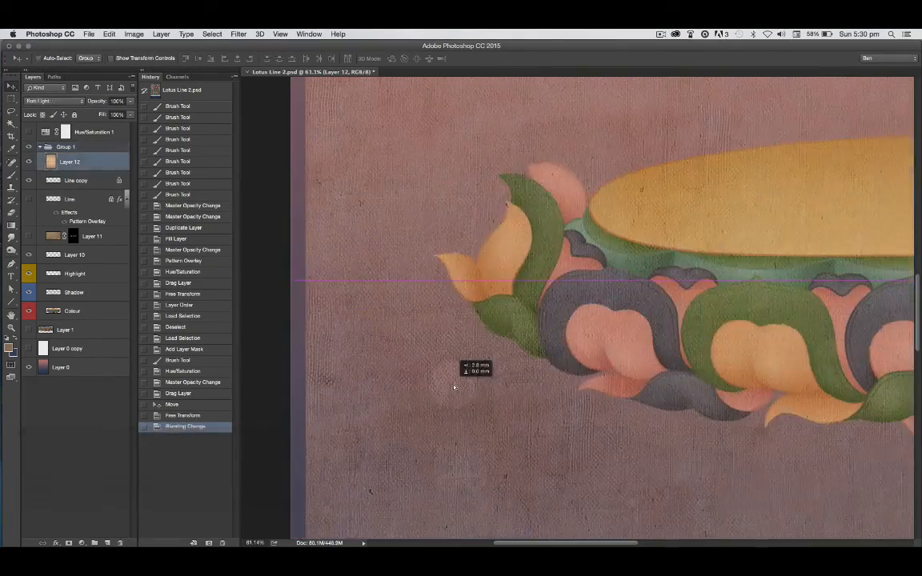
drag(441, 381, 539, 397)
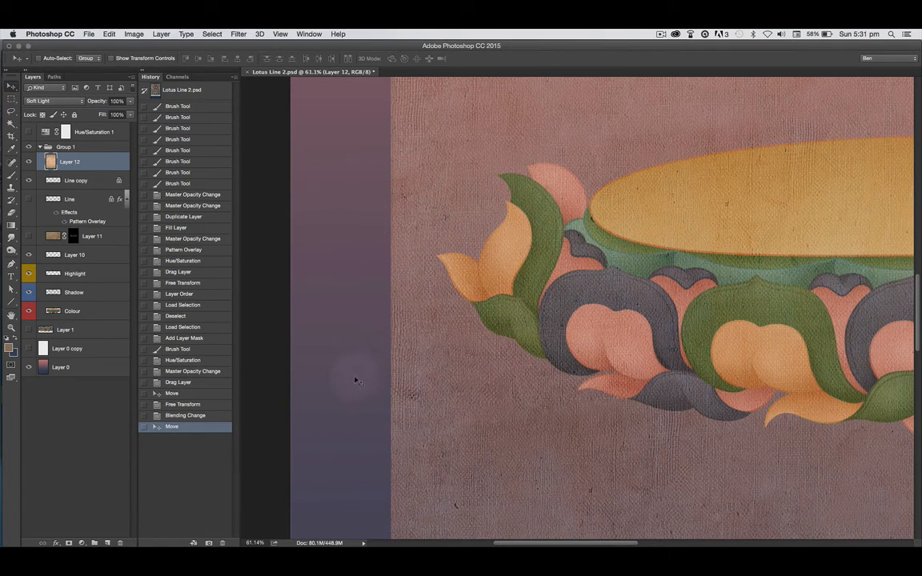
key(super+u)
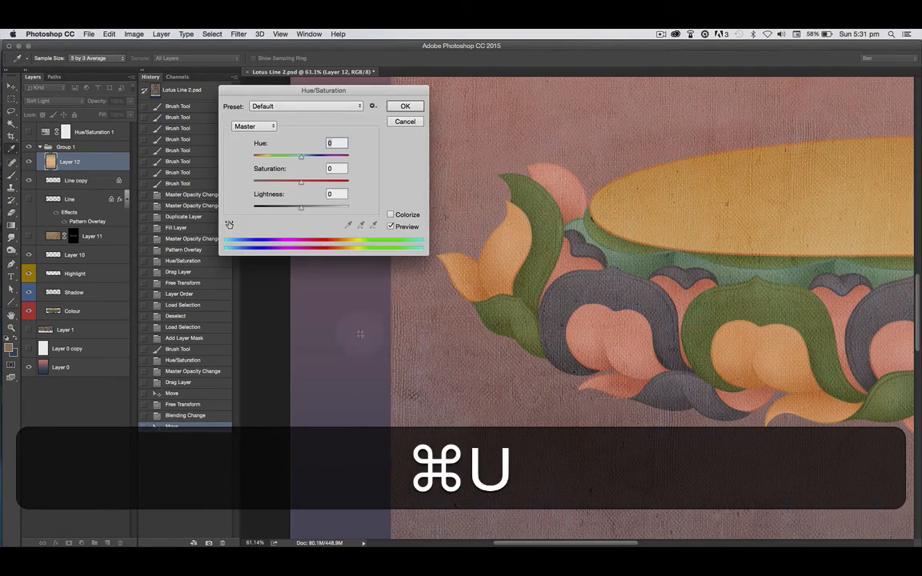
drag(286, 94, 582, 116)
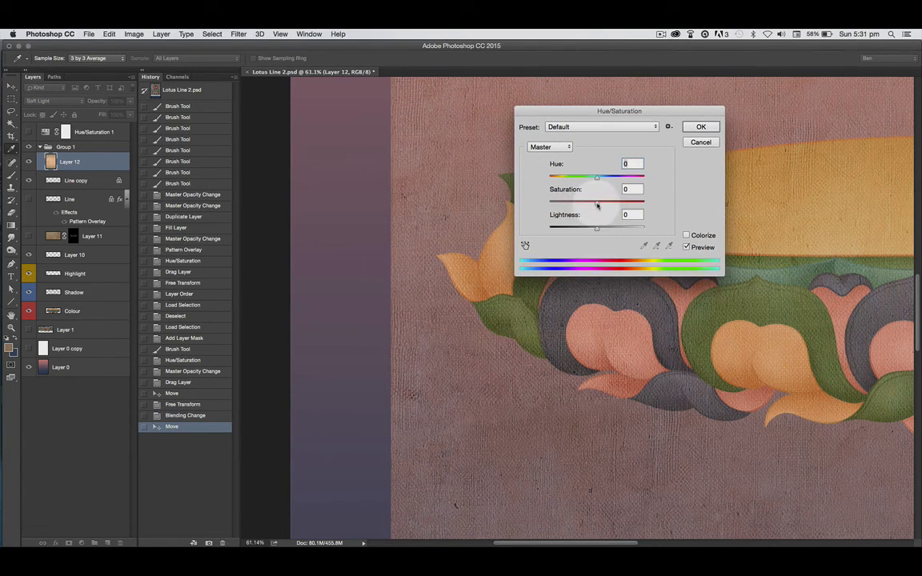
drag(597, 205, 541, 206)
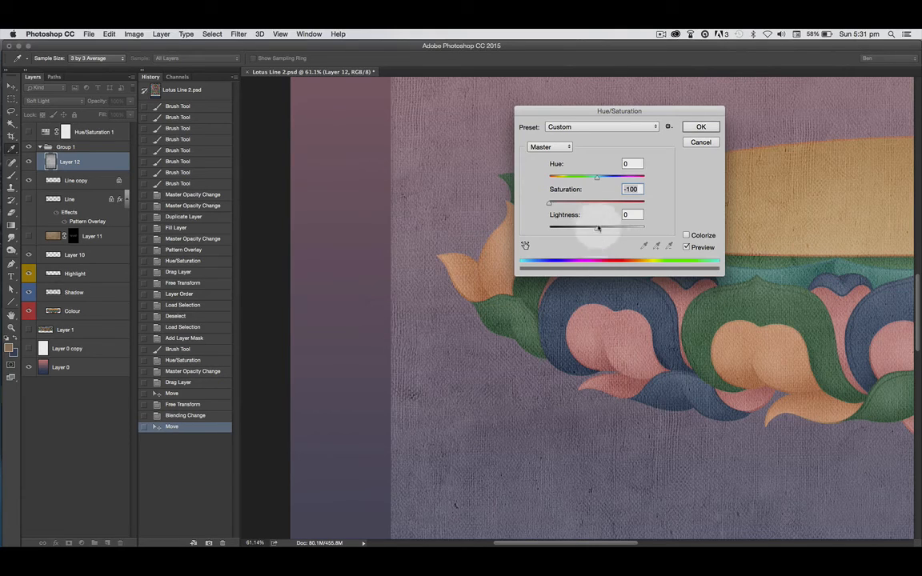
Darken the texture to a lightness of about -32 to match the exposed background strip, and apply the adjustment.
drag(597, 231, 588, 231)
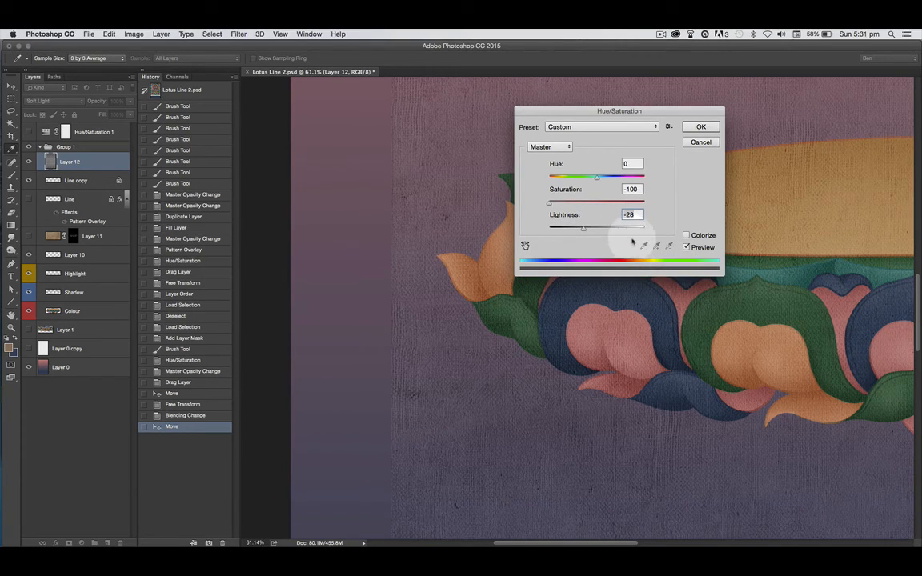
key(Down)
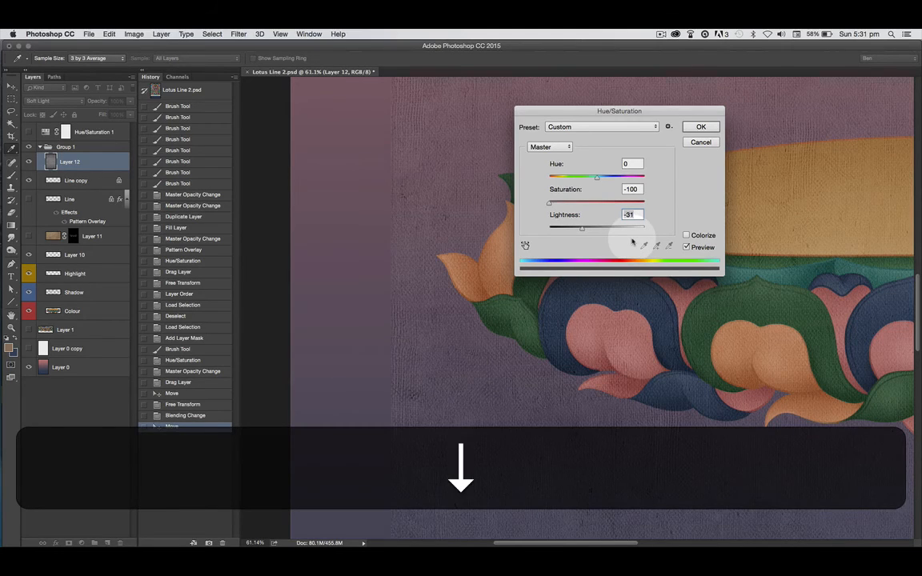
key(Up)
key(Up)
key(Down)
key(Up)
key(Down)
key(Up)
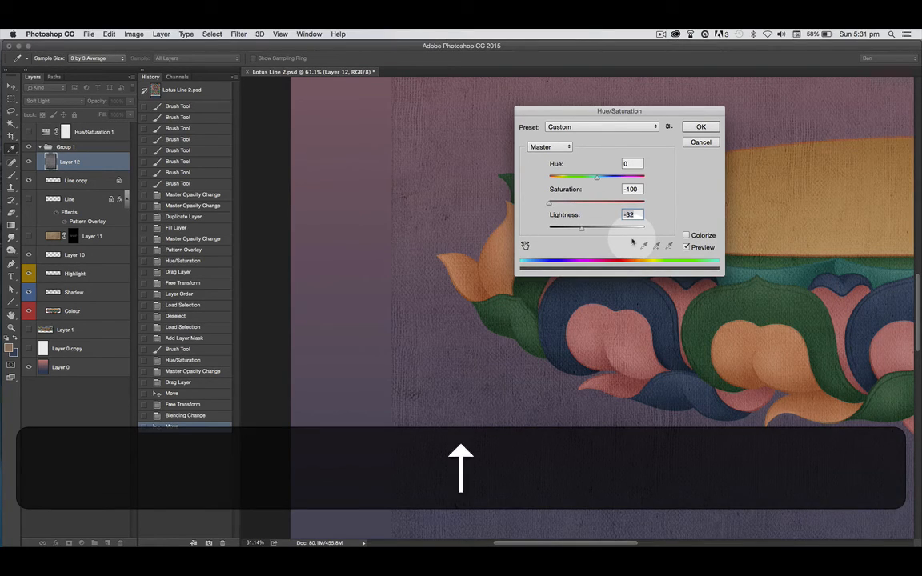
key(Down)
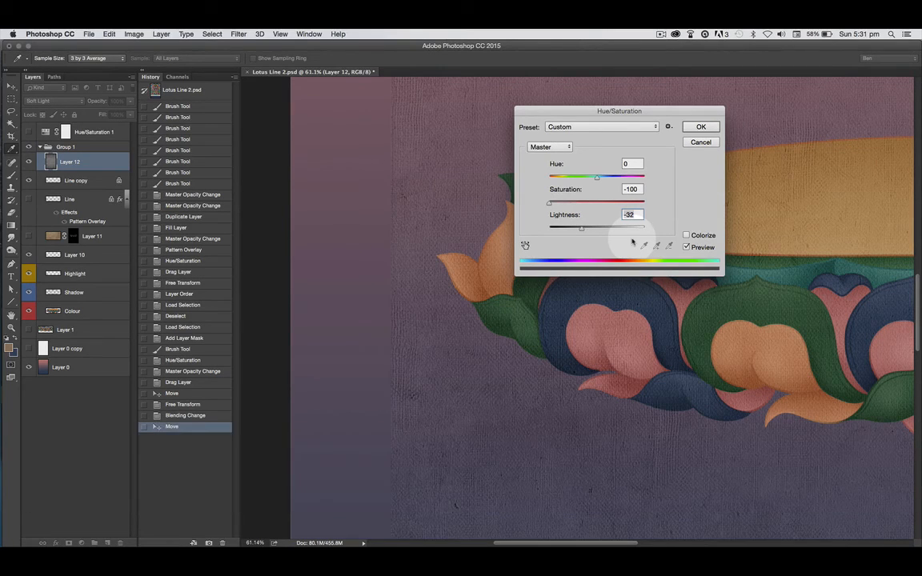
key(Up)
click(700, 127)
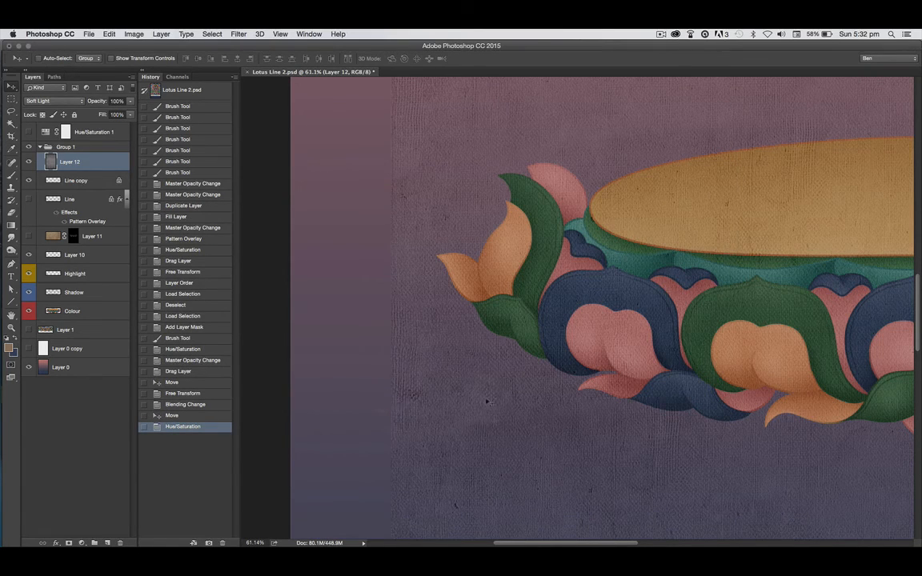
Move the texture back over the exposed background strip and lower Layer 12's opacity to 35%.
drag(455, 376, 382, 416)
drag(590, 405, 405, 358)
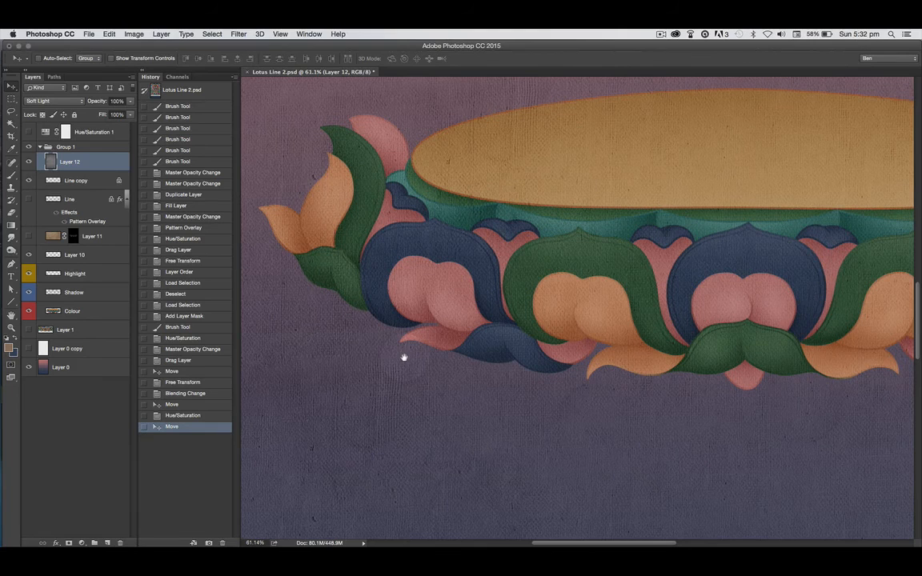
click(130, 102)
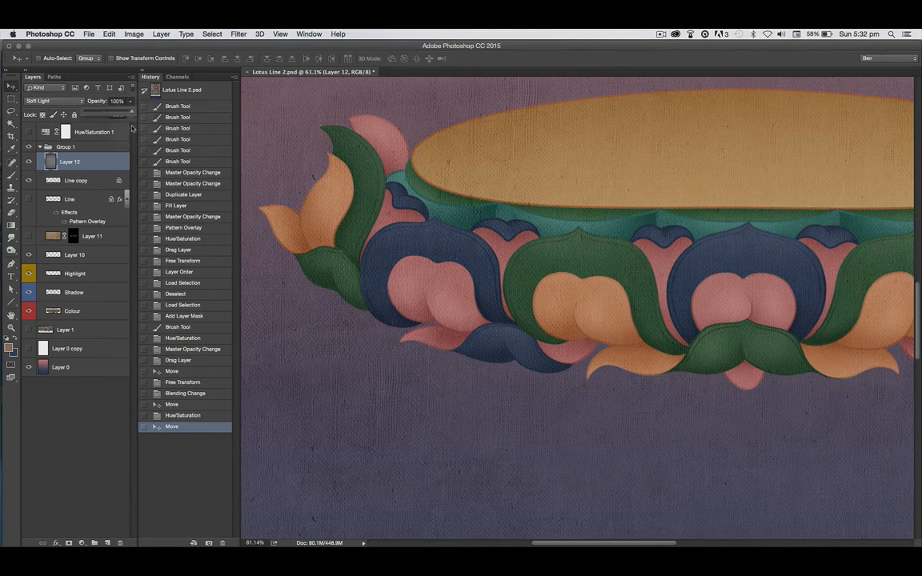
drag(133, 115, 103, 116)
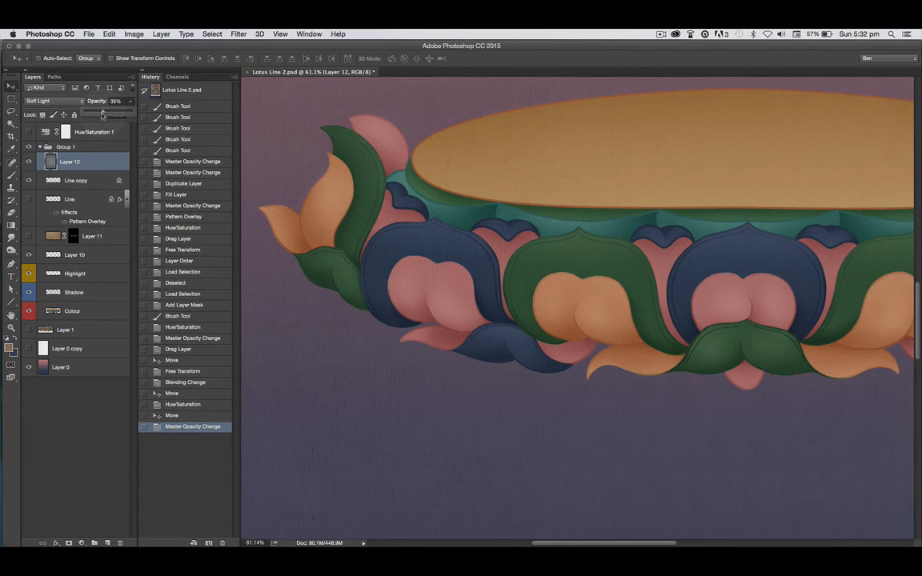
drag(102, 114, 103, 114)
drag(101, 113, 104, 114)
Reduce Layer 12's opacity to 24%, and hide the layer to inspect the untextured petals close up.
key(super+space)
drag(578, 267, 554, 342)
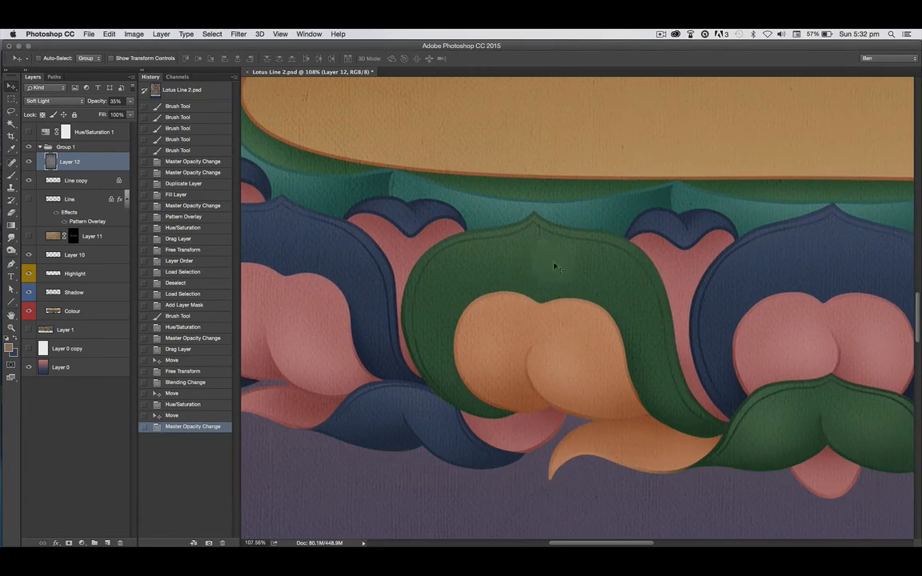
click(129, 101)
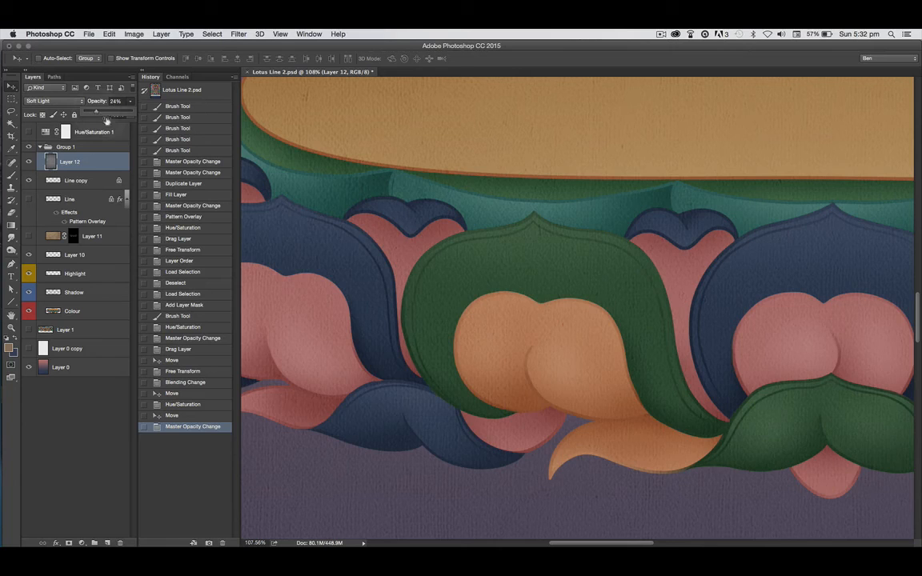
click(94, 164)
click(30, 162)
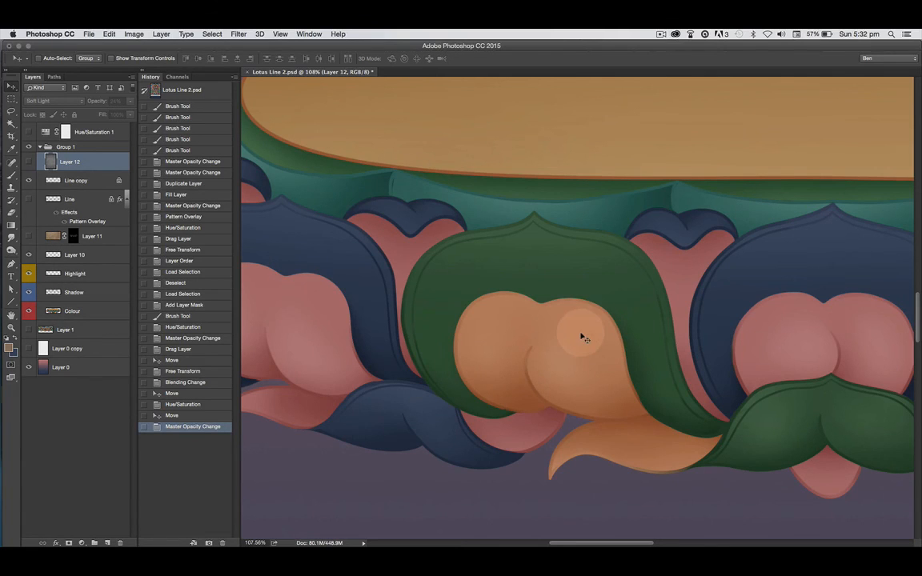
super+click(542, 287)
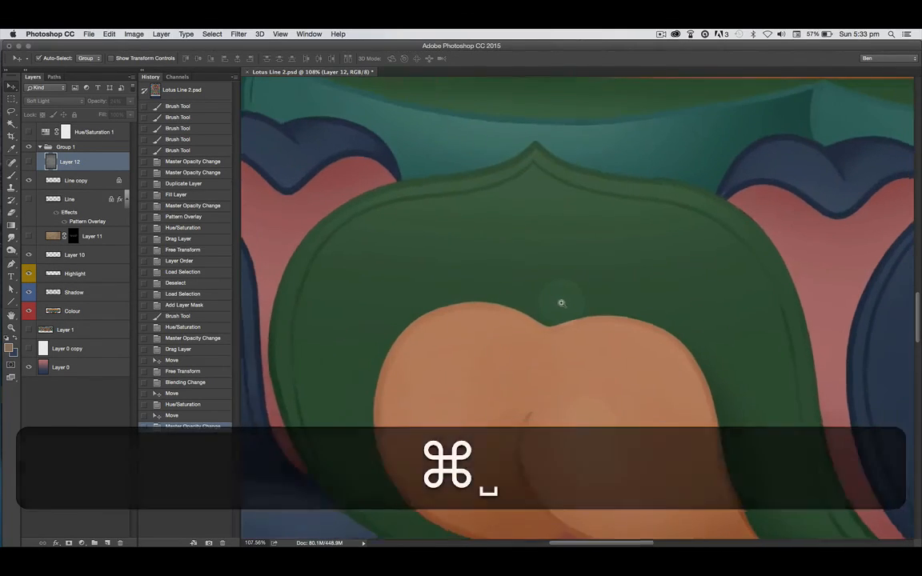
Select the Colour layer that holds the petals' base colours and start the Add Noise filter on it.
drag(561, 304, 558, 297)
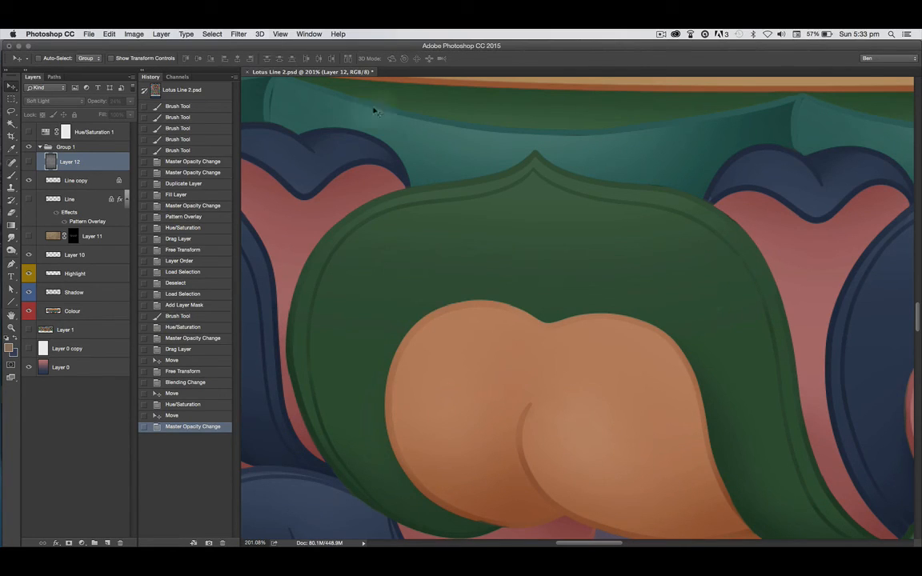
click(238, 34)
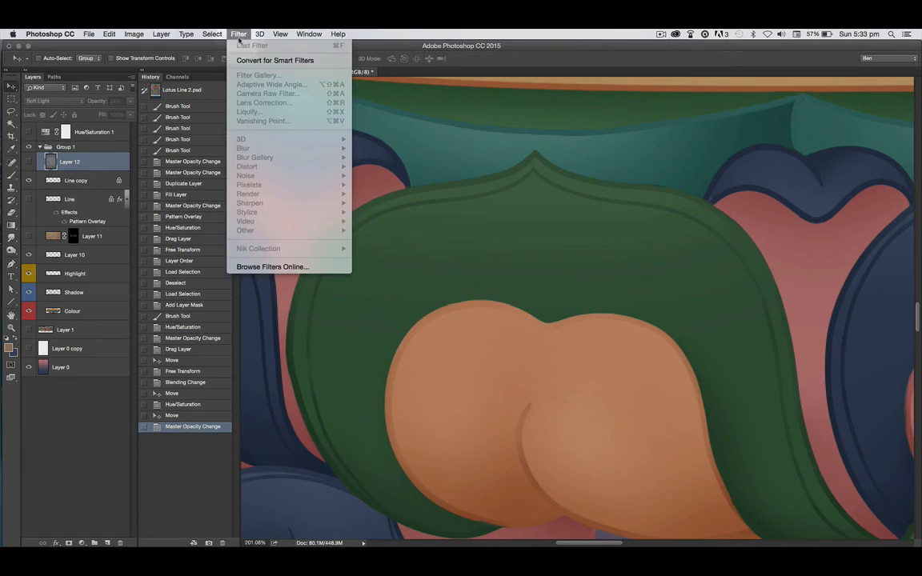
click(93, 313)
click(29, 312)
click(29, 311)
click(29, 312)
click(29, 312)
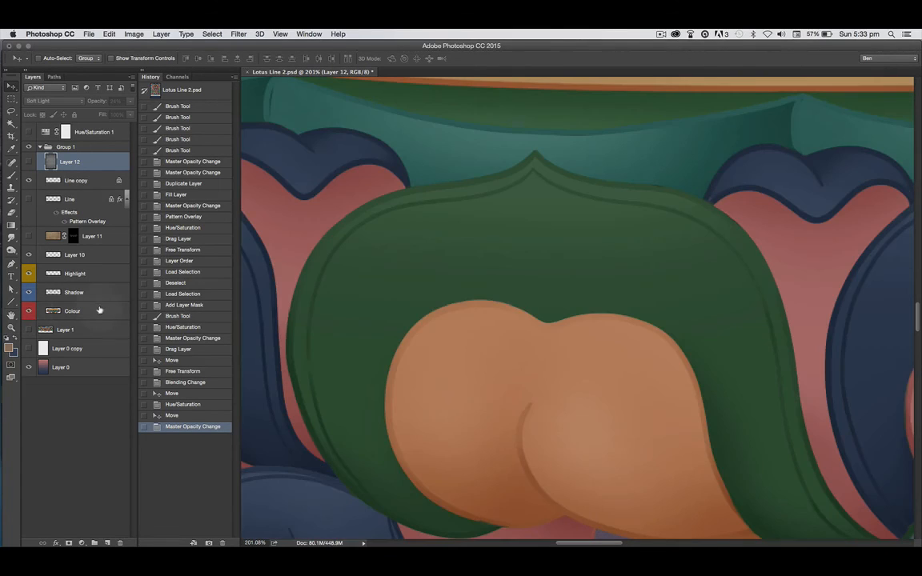
click(99, 311)
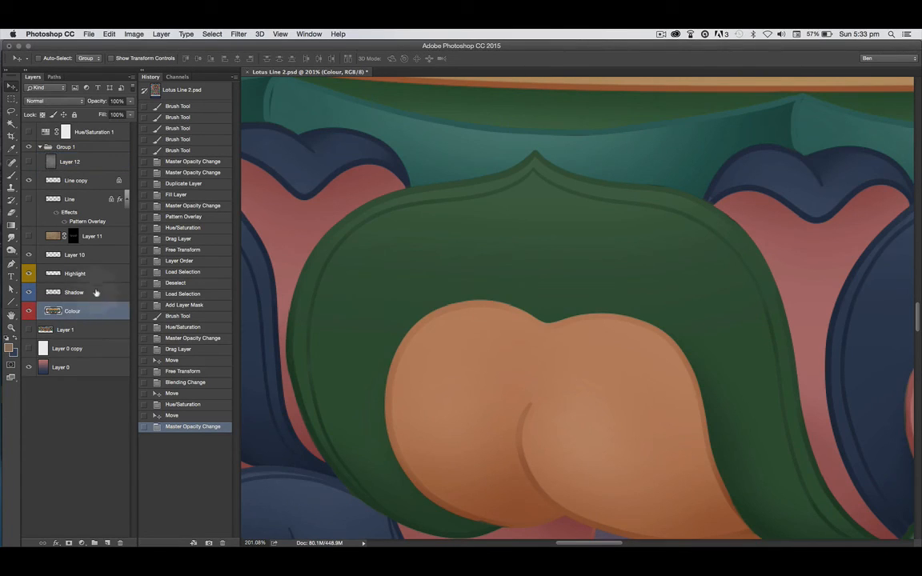
click(238, 34)
mouse_move(325, 176)
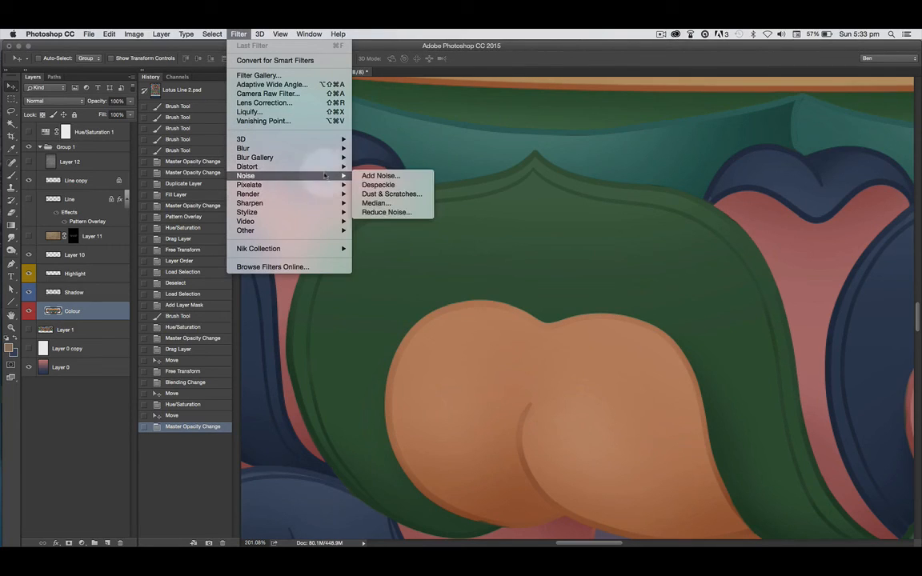
click(380, 176)
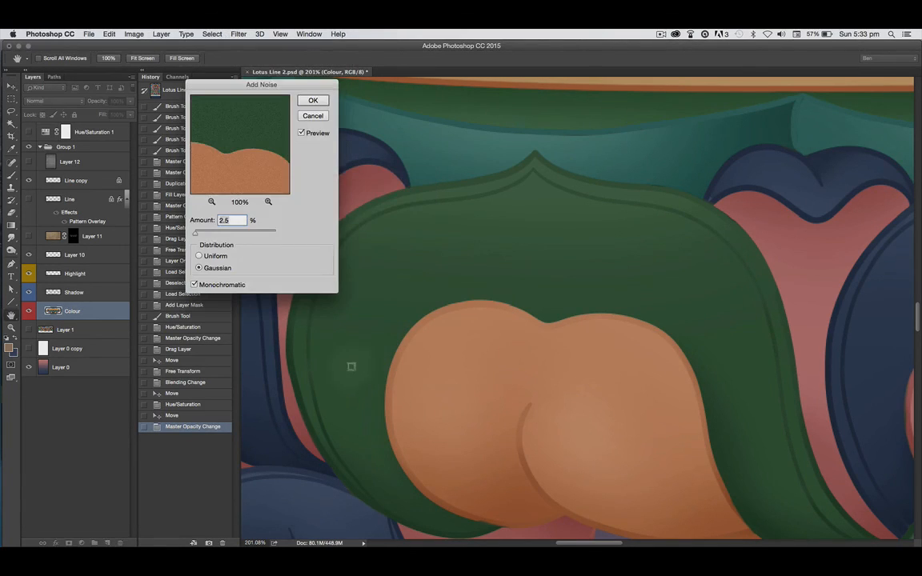
Make the noise monochromatic and compare the Uniform distribution with Gaussian, keeping Gaussian.
drag(291, 88, 355, 100)
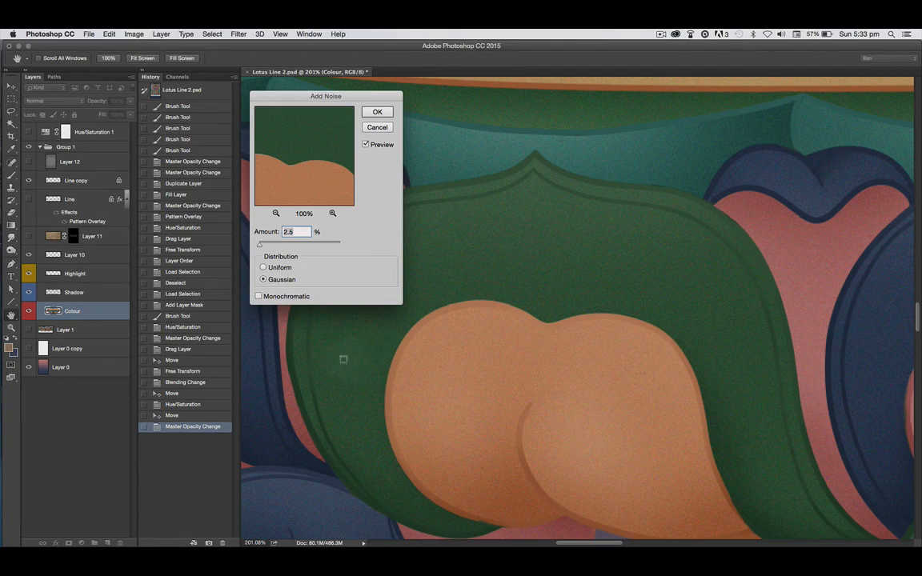
click(259, 297)
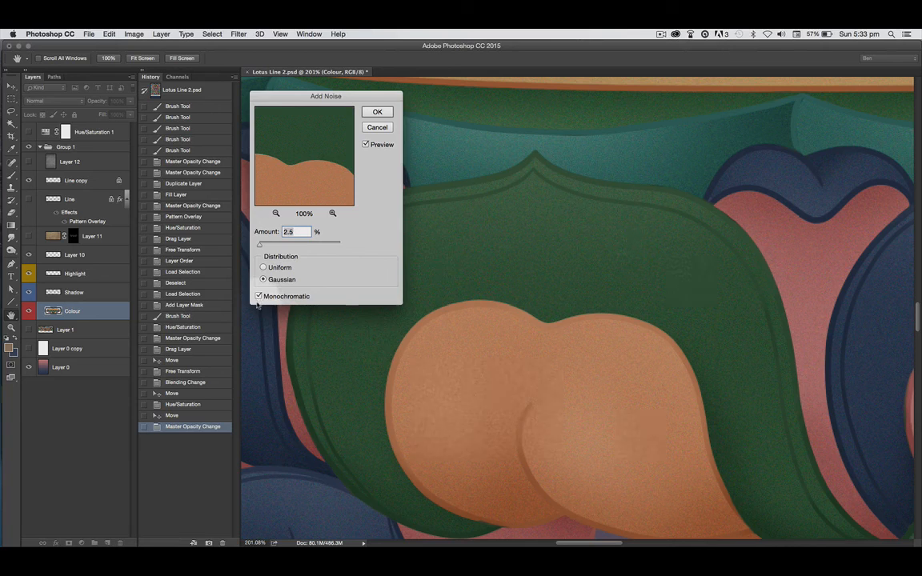
click(264, 268)
click(264, 280)
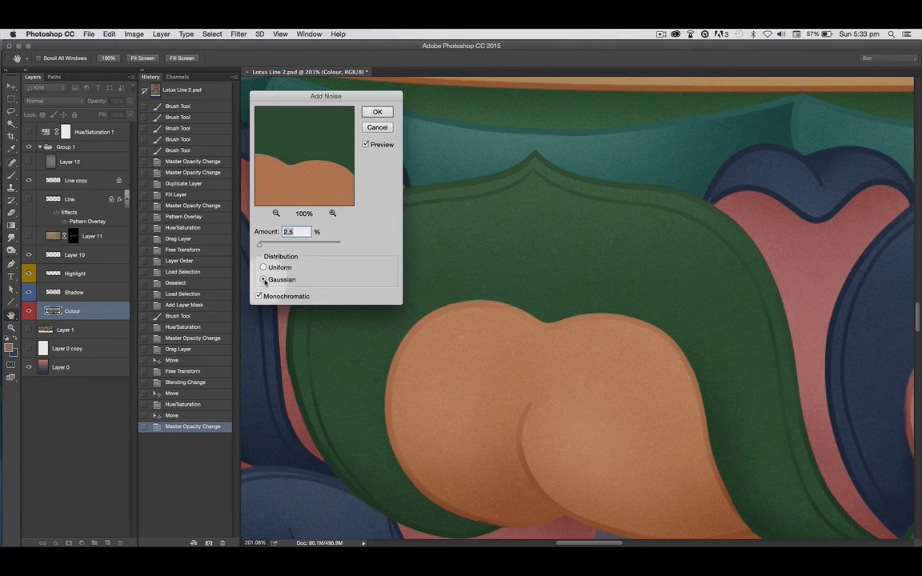
Try a barely visible noise amount, starting at 0.10% and raising it in fine increments to about 0.5%.
drag(261, 247, 259, 246)
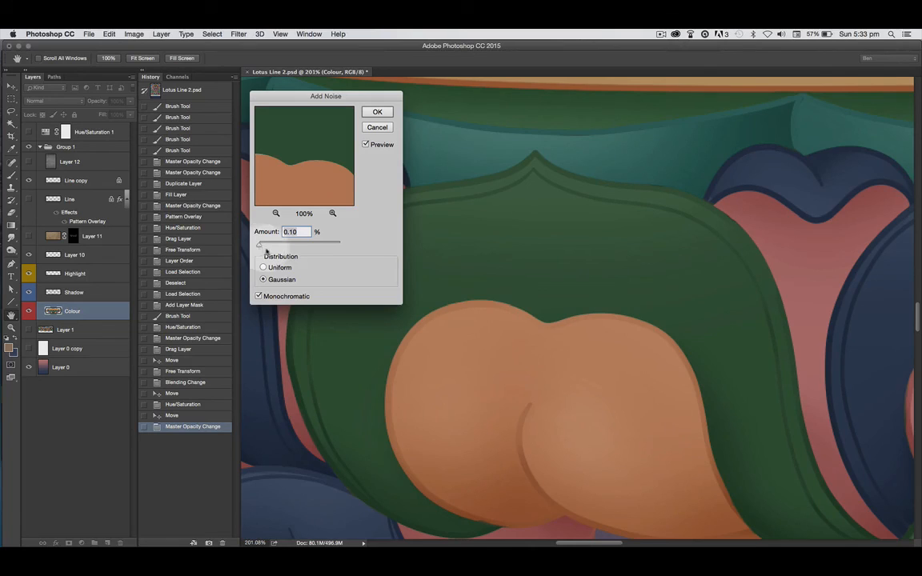
key(Up)
key(Up)
key(Up)
key(Up)
key(Up)
key(Up)
key(Up)
key(Up)
key(Up)
key(Up)
key(Up)
key(Up)
key(Up)
key(Up)
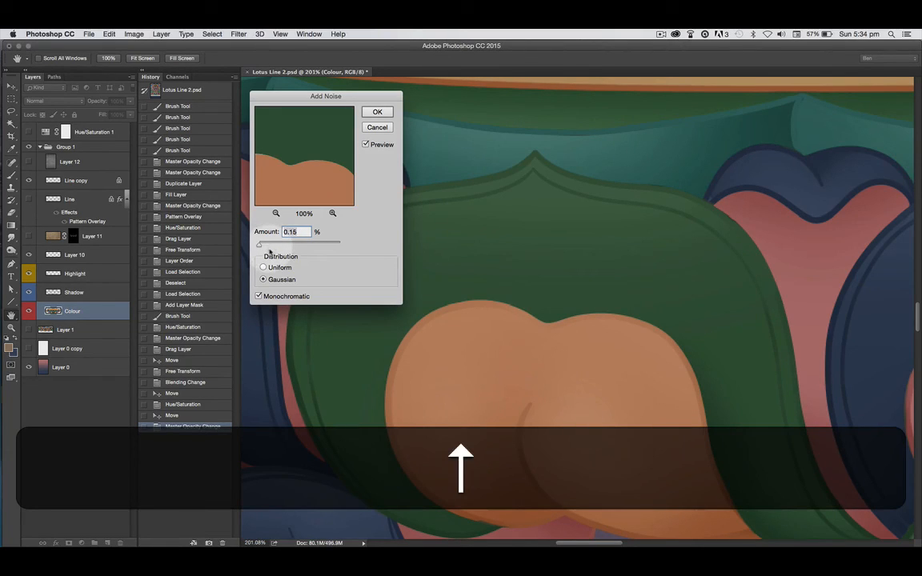
key(Up)
key(Up)
key(Up)
key(Up)
key(Up)
key(Up)
key(Up)
key(Up)
key(Up)
key(Up)
key(Up)
key(Up)
key(Up)
key(Up)
key(Up)
key(Up)
key(Up)
key(Up)
key(Up)
key(Up)
key(Up)
key(Up)
key(Up)
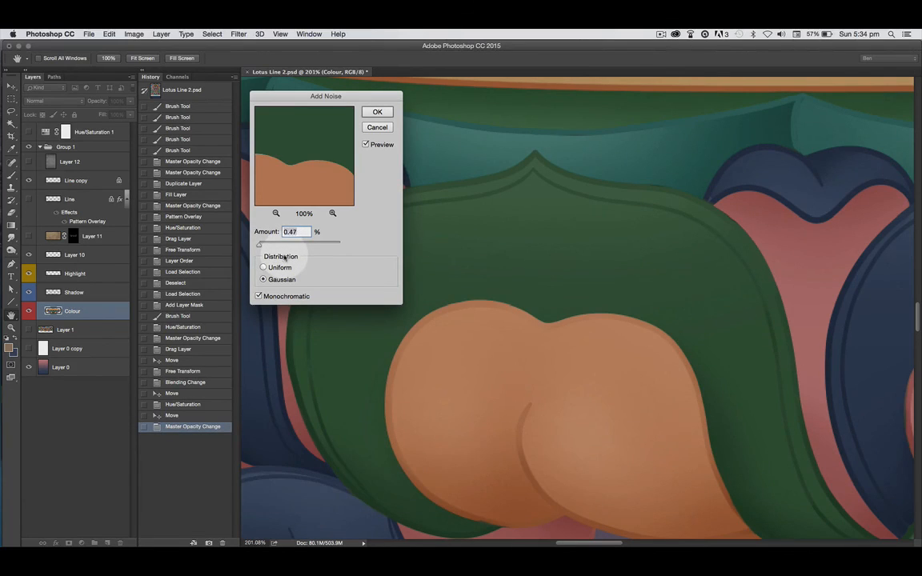
key(Up)
key(Up)
key(Up)
key(Up)
key(Up)
key(Up)
Try a much stronger noise amount of about 7% and reduce it in fine increments to 5.29%.
drag(259, 244, 262, 249)
key(Down)
key(Down)
key(Down)
key(Down)
key(Down)
key(Down)
key(Down)
key(Down)
key(Down)
key(Down)
key(Down)
key(Down)
key(Down)
key(Down)
key(Down)
key(Down)
key(Down)
key(Down)
key(Down)
key(Down)
key(Down)
key(Down)
key(Down)
key(Down)
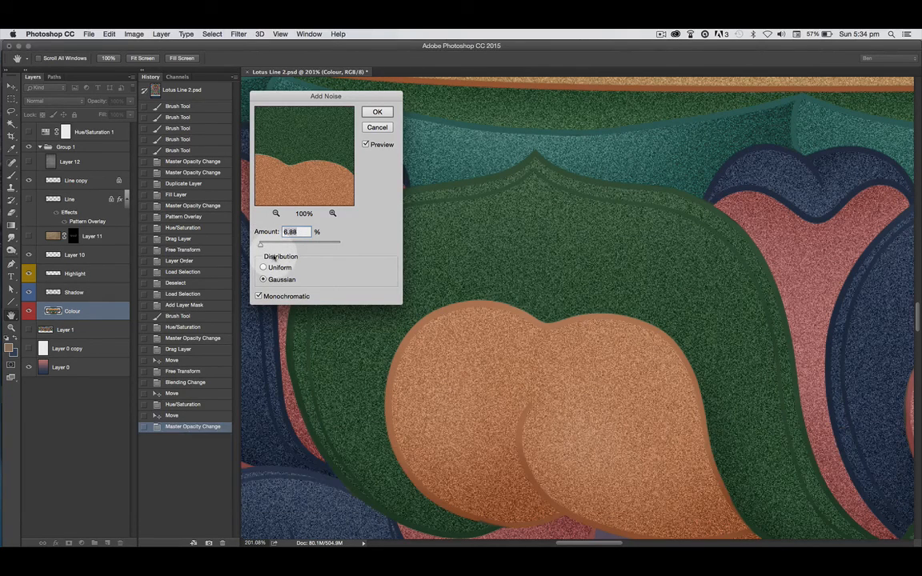
key(Down)
key(Down)
key(Down)
key(Down)
key(Down)
key(Down)
key(Down)
key(Down)
key(Down)
key(Down)
key(Down)
key(Down)
key(Down)
key(Down)
key(Down)
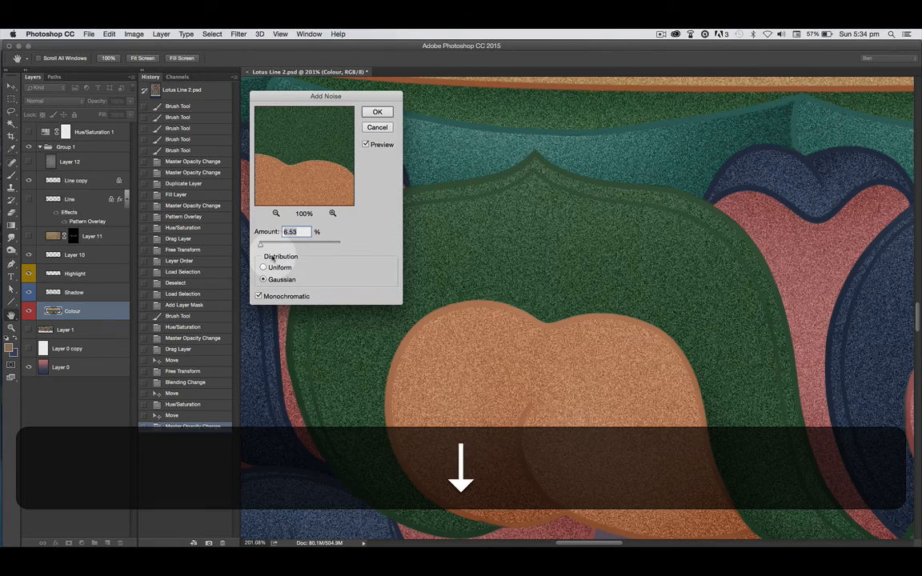
key(Down)
key(Down)
key(Down)
key(Down)
key(Down)
key(Down)
key(Down)
key(Down)
key(Down)
key(Down)
key(Down)
key(Down)
key(Down)
key(Down)
key(Down)
key(Down)
key(Down)
key(Down)
key(Down)
key(Down)
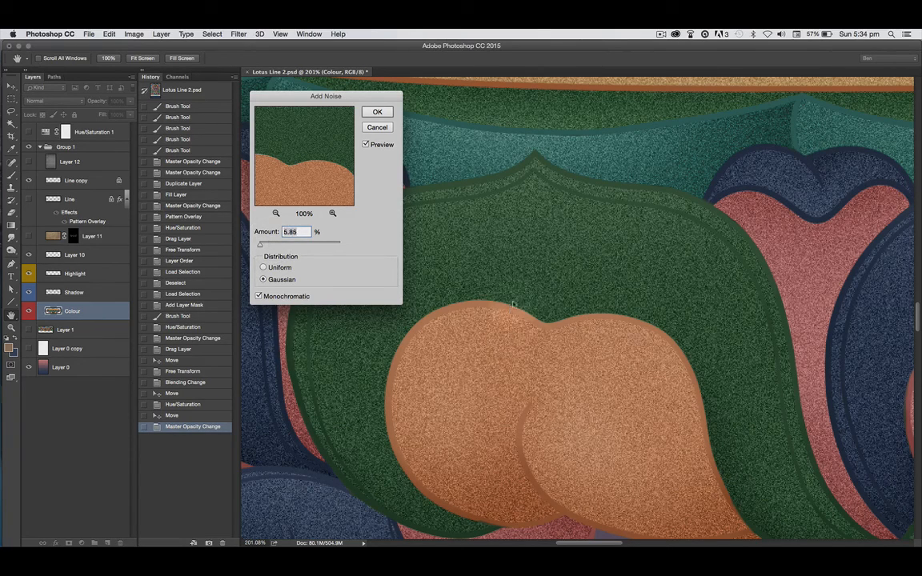
key(Down)
key(Down)
key(Down)
key(Down)
key(Down)
key(Down)
key(Down)
key(Down)
key(Down)
key(Down)
key(Down)
key(Down)
key(Down)
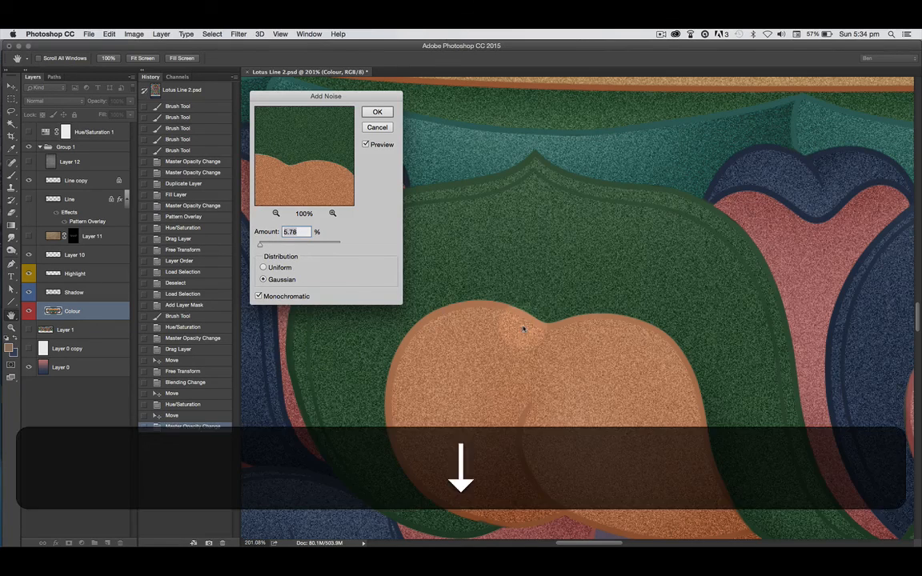
key(Down)
key(Down)
key(Down)
key(Down)
key(Down)
key(Down)
key(Down)
key(Down)
key(Down)
key(Down)
key(Down)
key(Down)
key(Down)
key(Down)
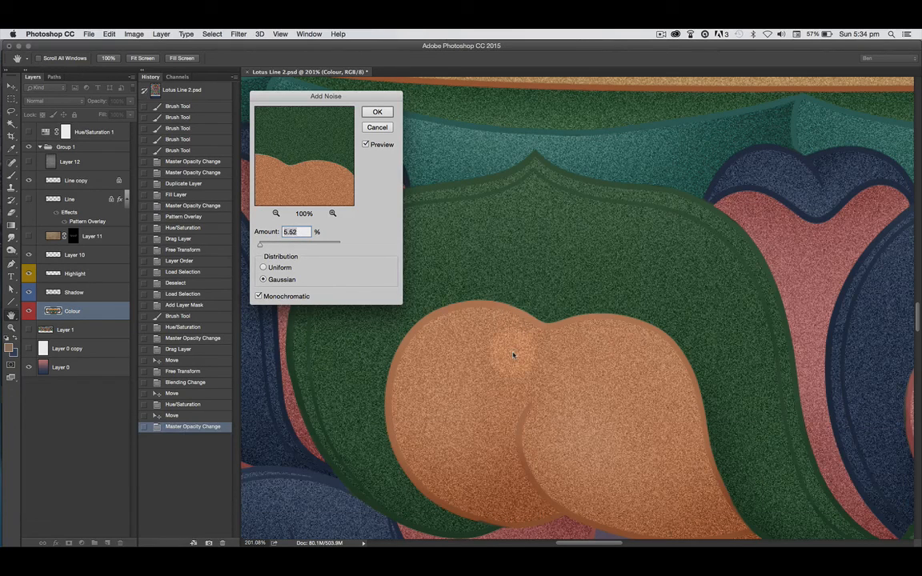
key(Down)
key(Down)
key(Down)
key(Down)
key(Down)
key(Down)
key(Down)
key(Down)
key(Down)
key(Down)
key(Down)
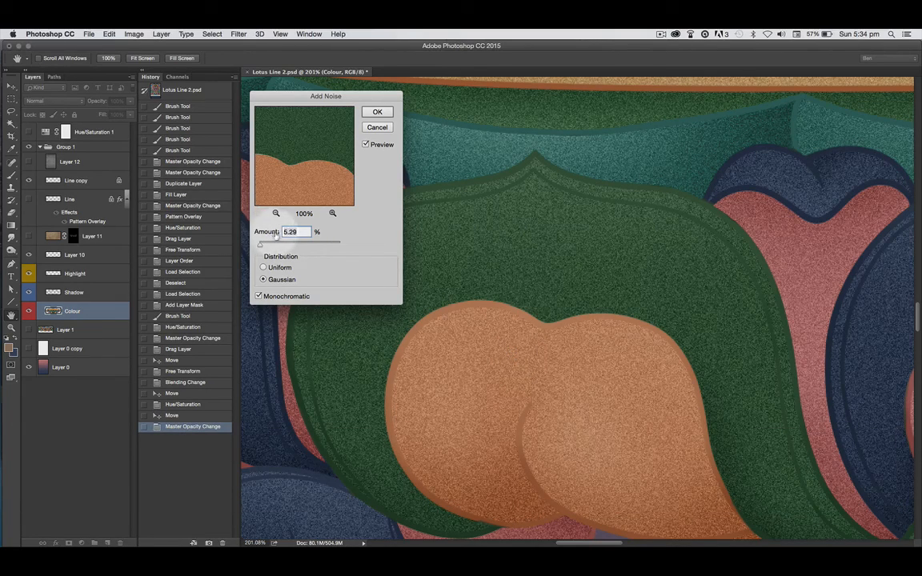
Try a noise amount of 2% and a much stronger 23% to compare their effect on the petals.
text(2)
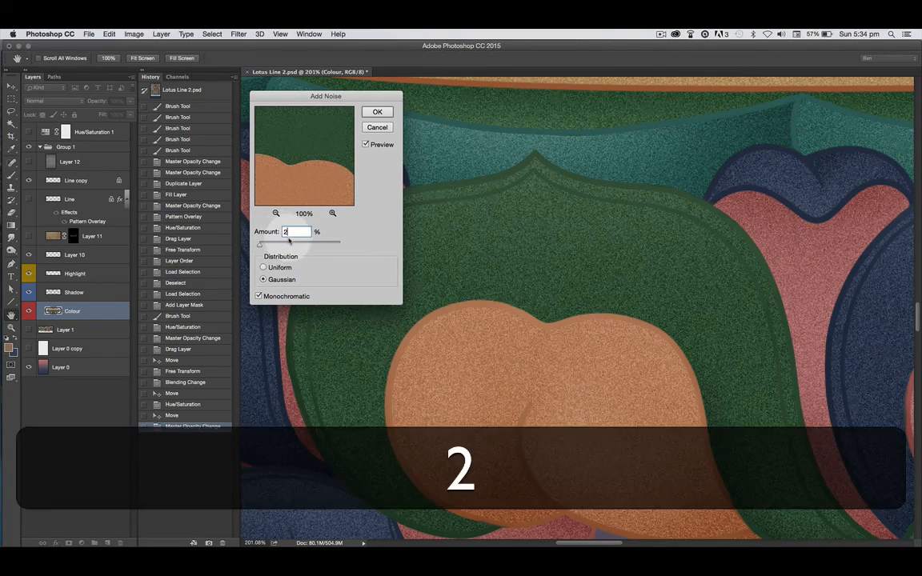
text(3)
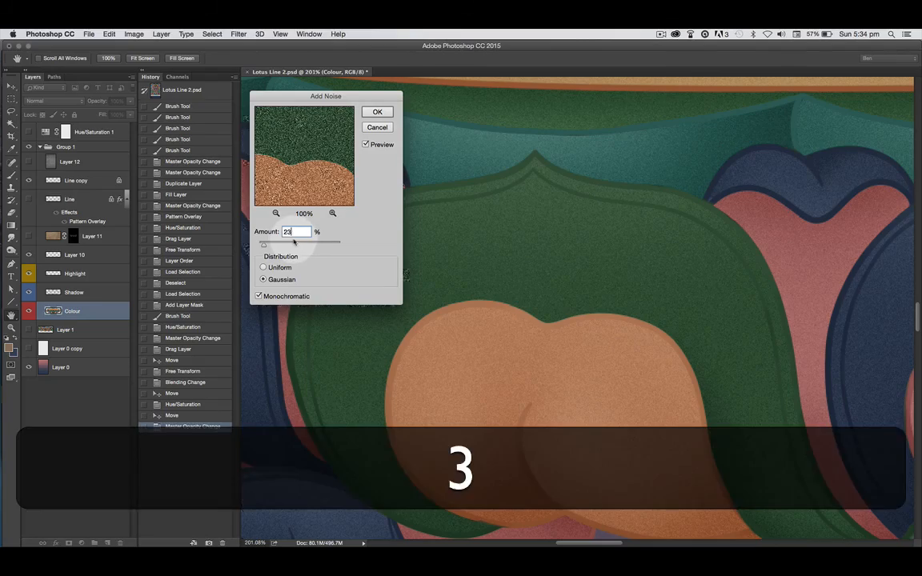
key(BackSpace)
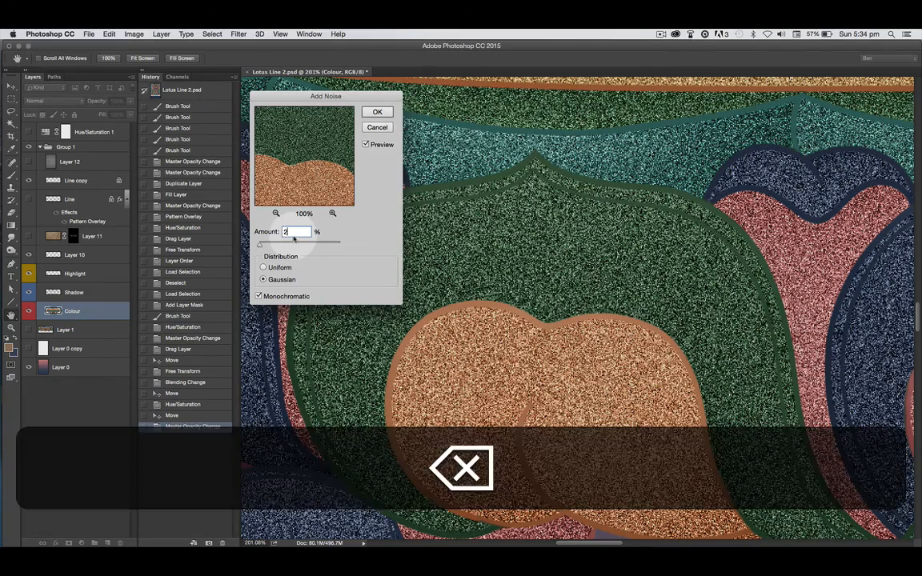
text(3)
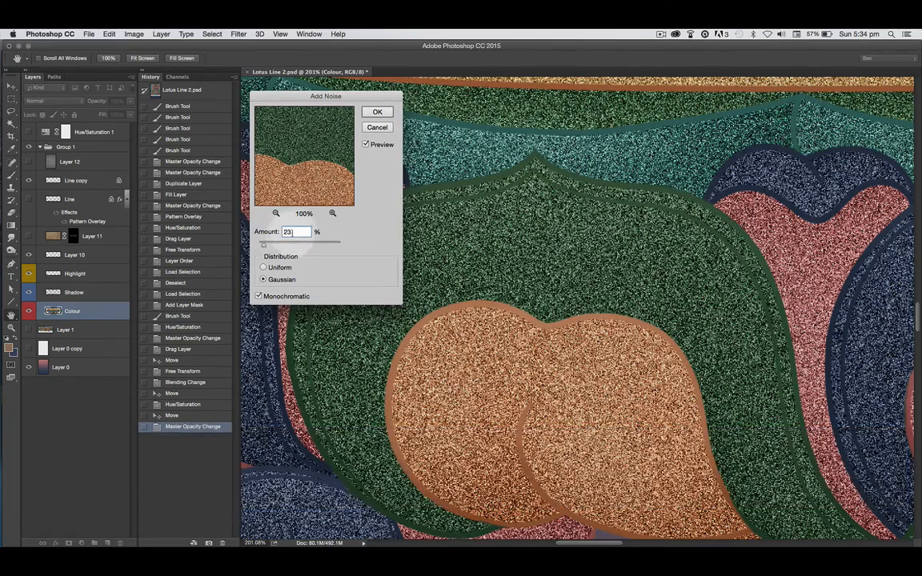
Set the noise amount to 3% and apply the Add Noise filter to the Colour layer.
drag(293, 232, 274, 232)
text(3)
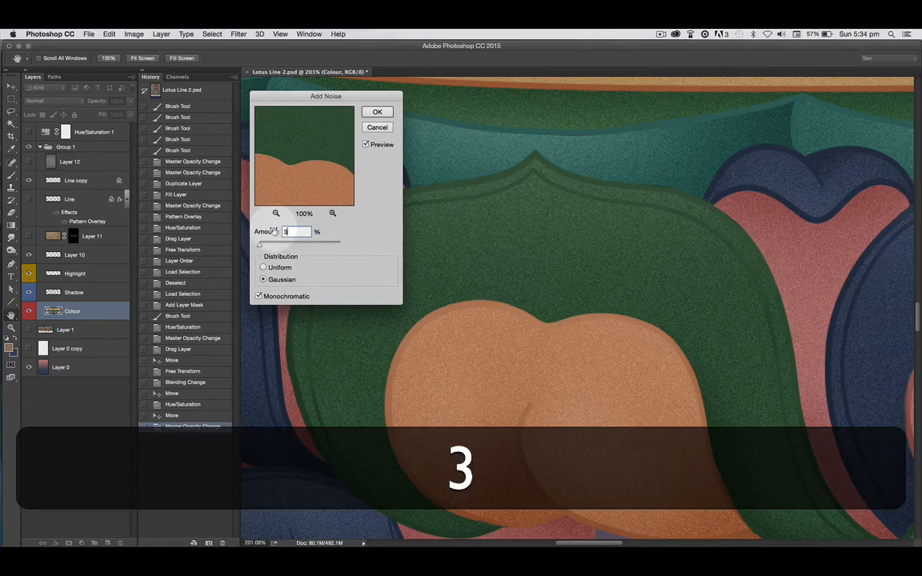
click(377, 113)
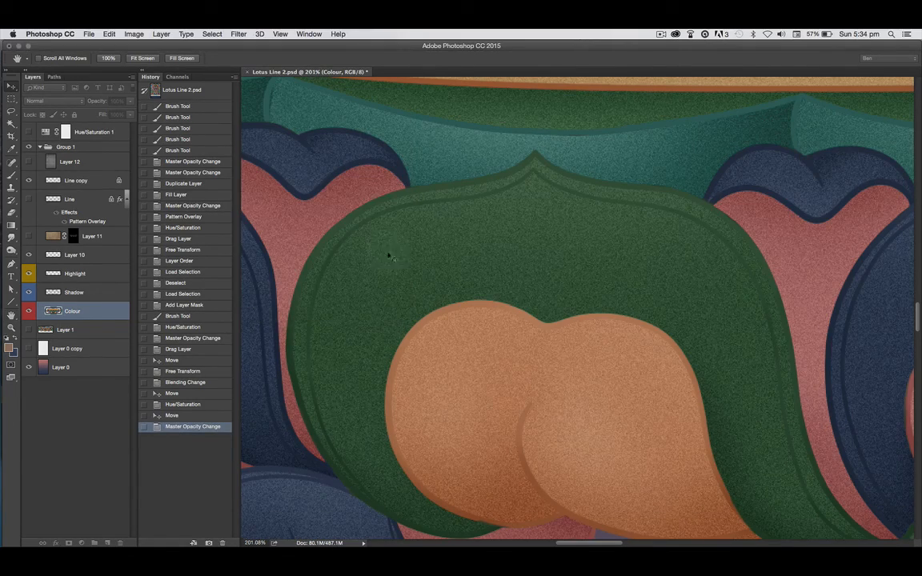
Show the canvas texture on Layer 12 again and set that layer's opacity to 43%.
key(space)
drag(407, 390, 437, 428)
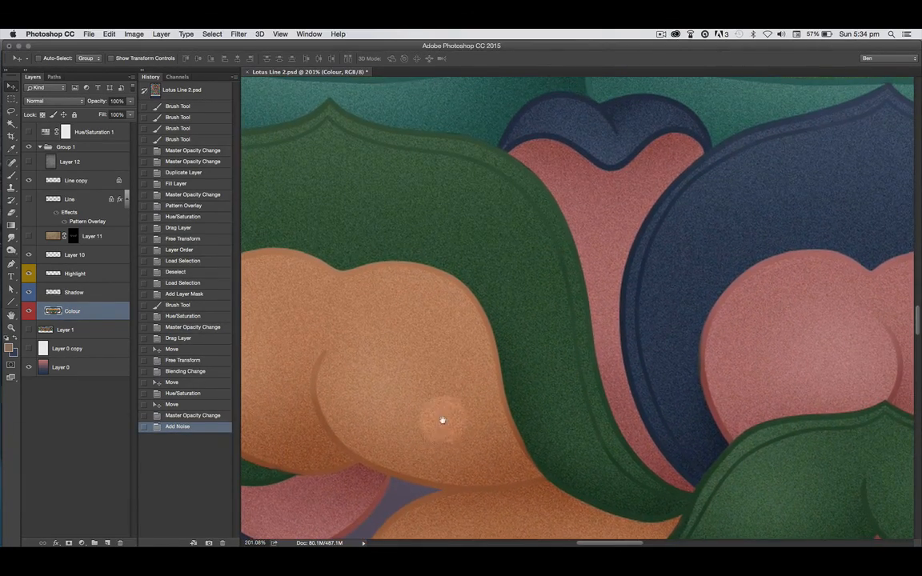
click(28, 161)
click(101, 158)
click(130, 102)
drag(100, 113, 105, 114)
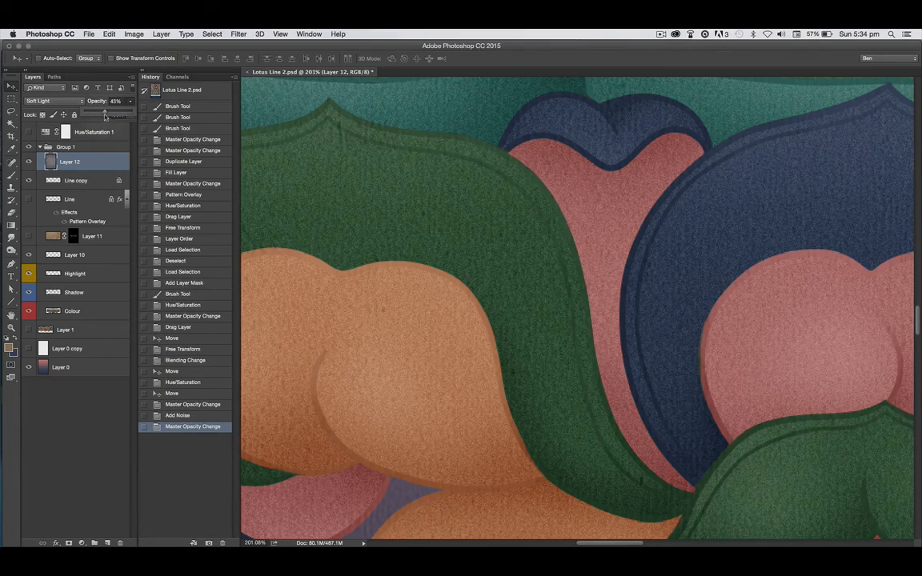
Compare the textured lotus with the original painting on Layer 1, hide that painting again and view the whole lotus.
key(super+minus)
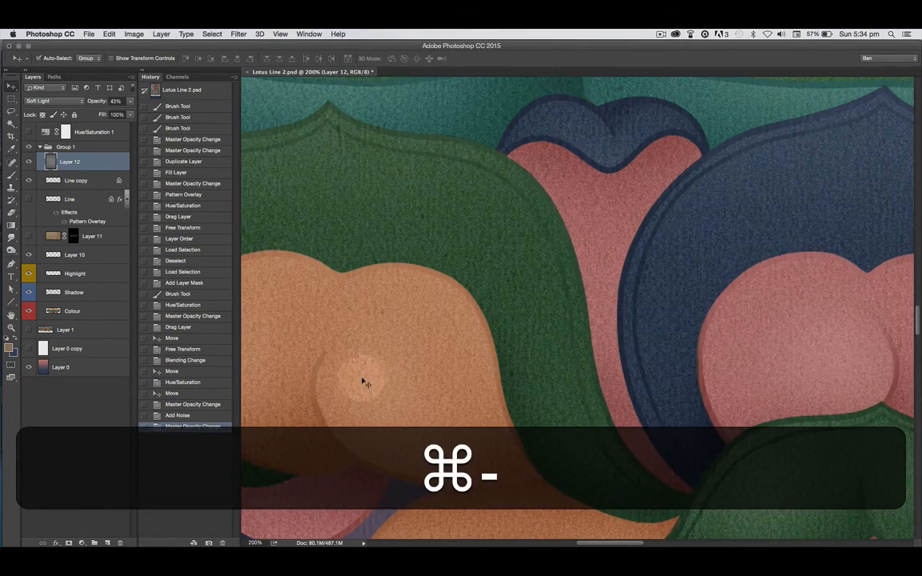
key(super+minus)
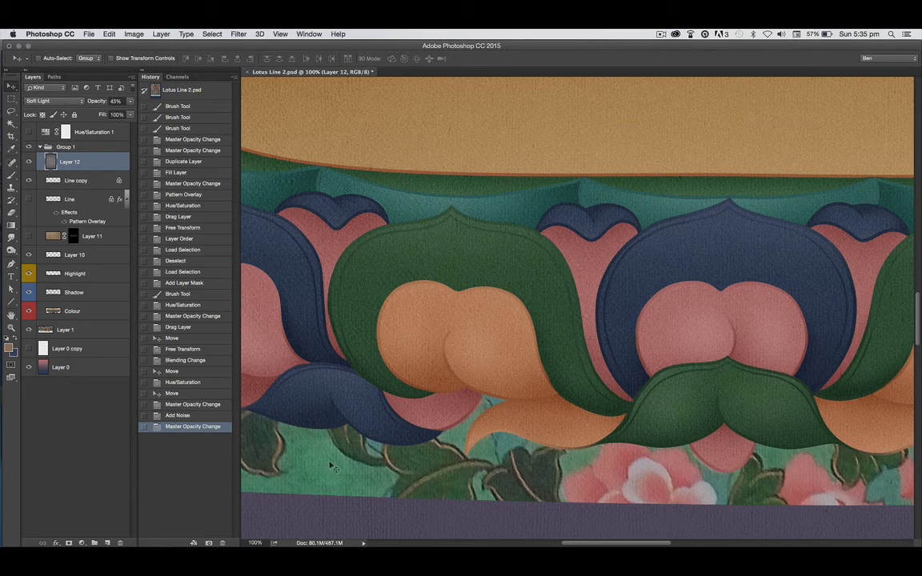
key(space)
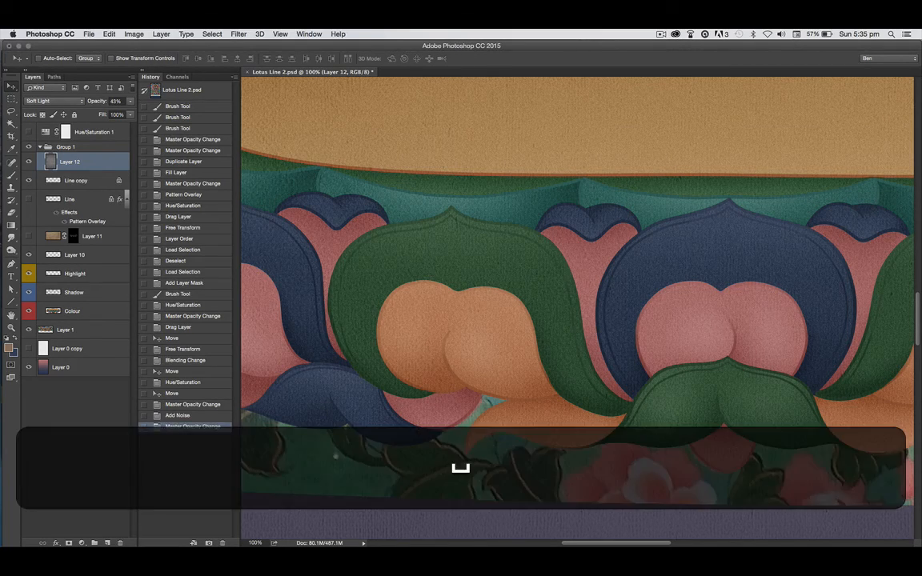
drag(335, 458, 463, 429)
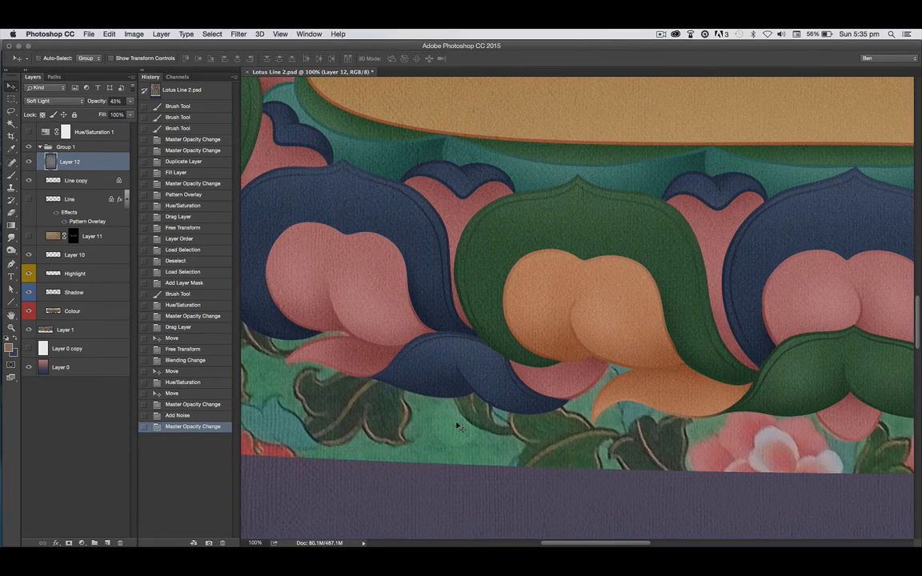
key(super+minus)
key(super+minus)
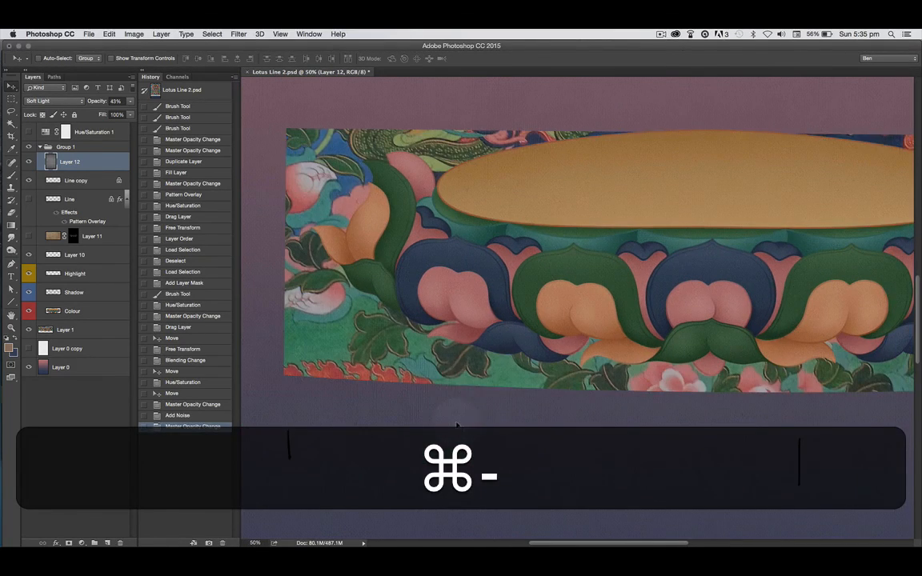
drag(476, 392, 379, 425)
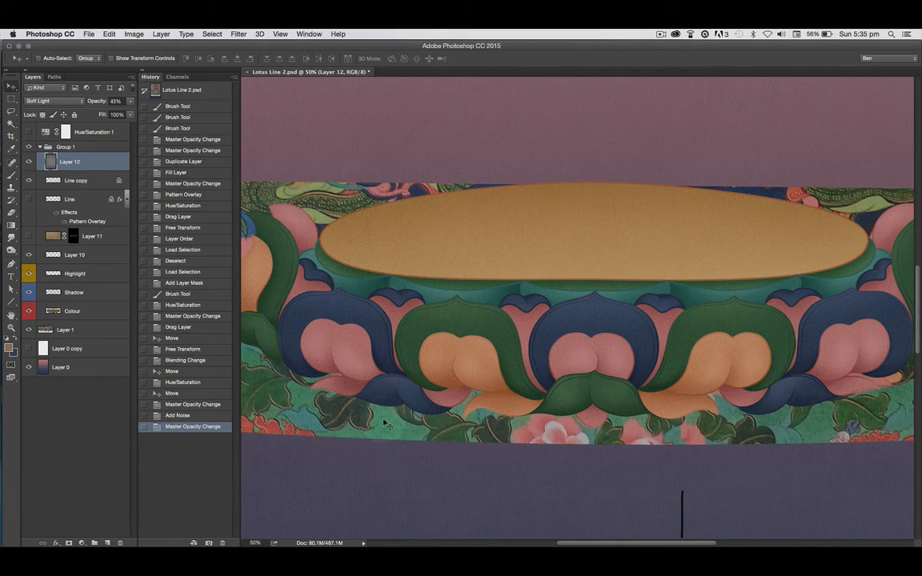
click(29, 331)
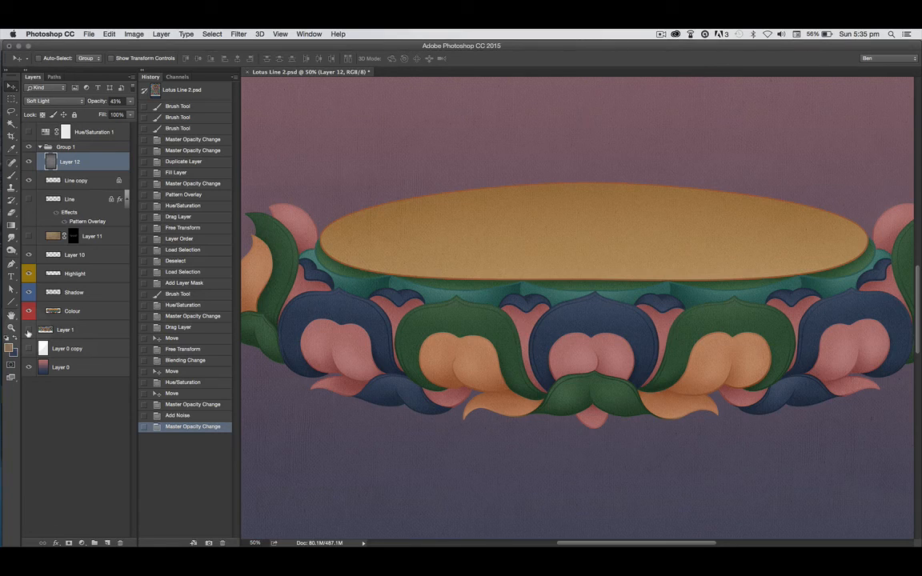
key(super+minus)
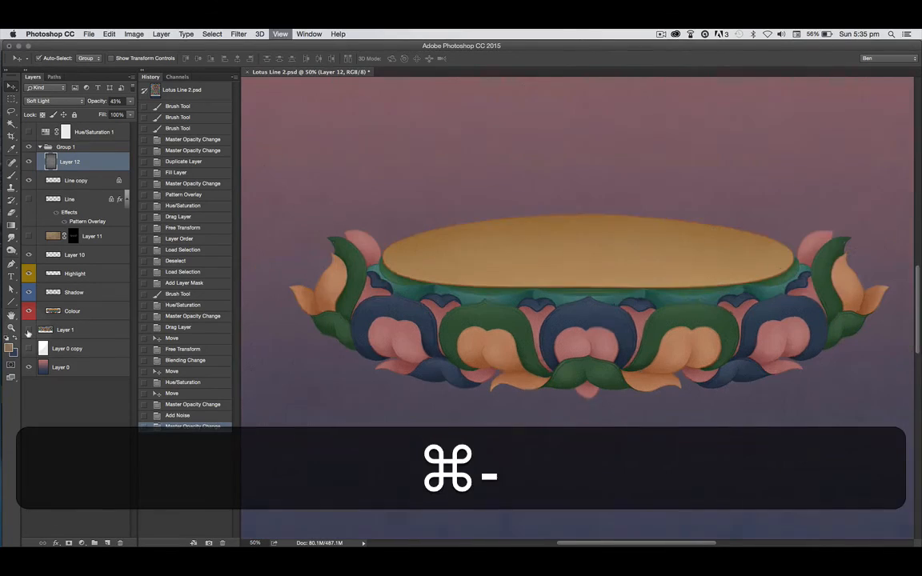